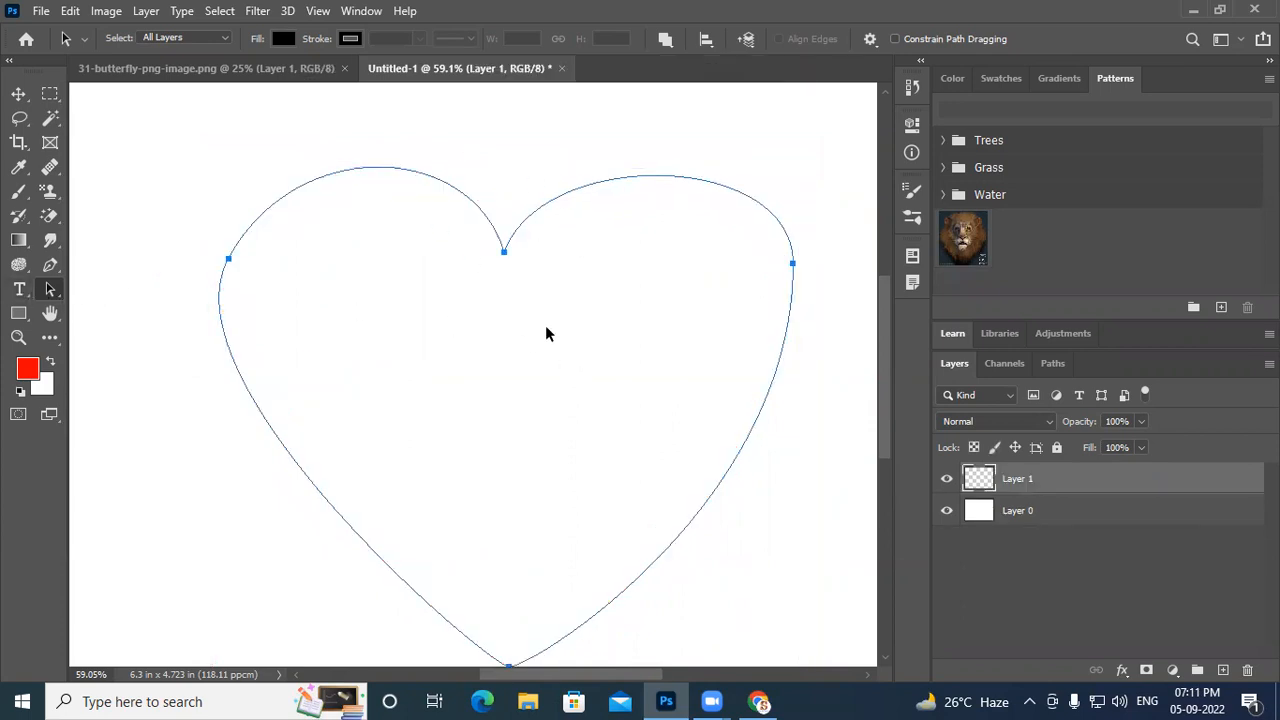
# Set the Pen tool to Path mode for the heart outline
pyautogui.click(52, 265)
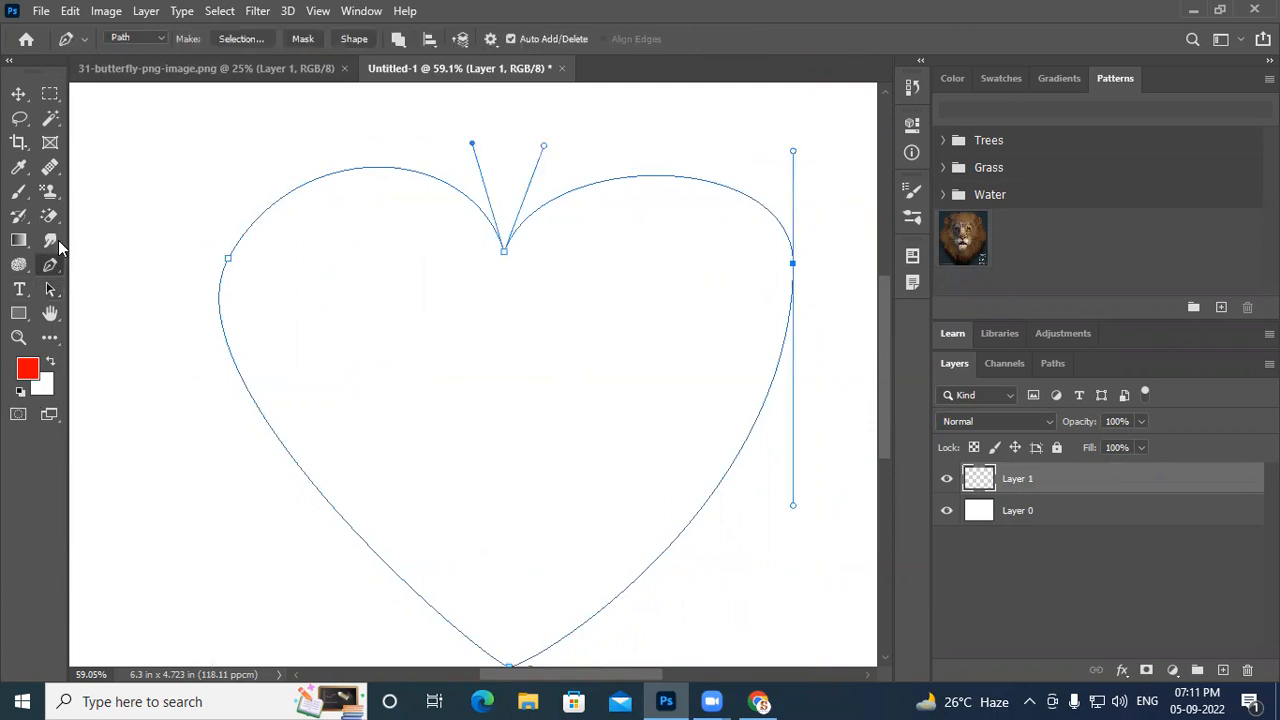
pyautogui.click(127, 40)
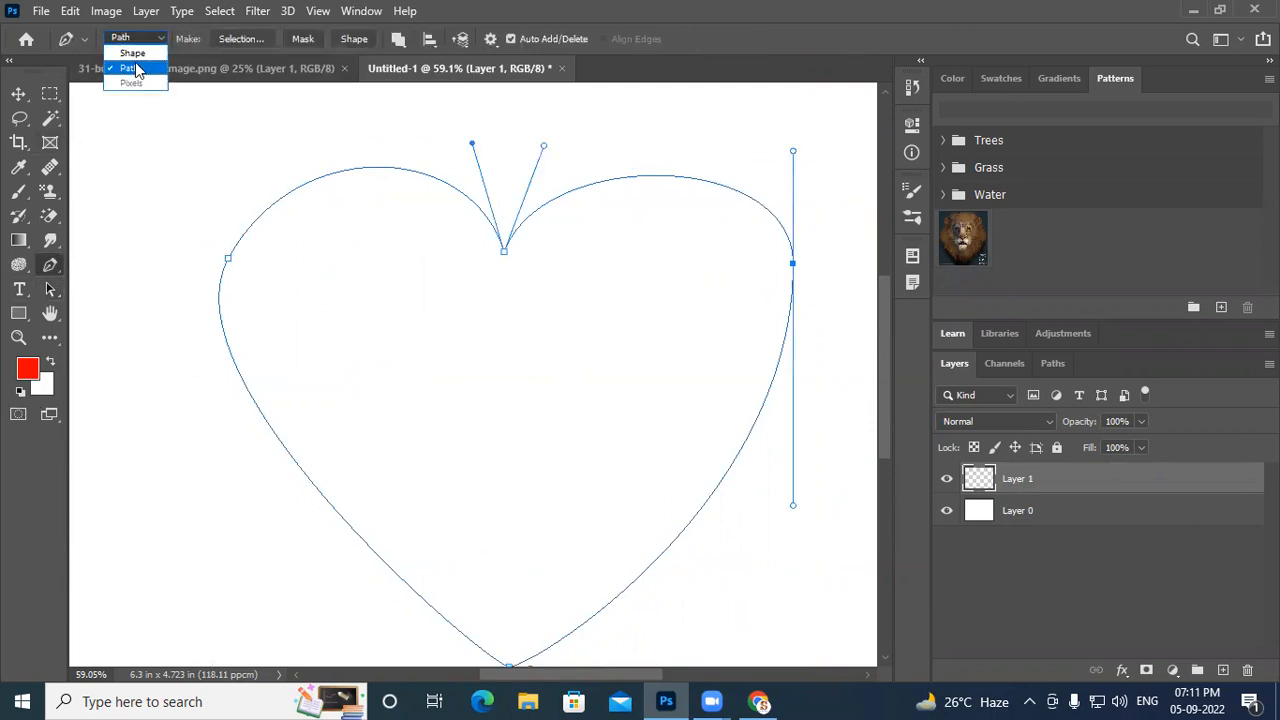
pyautogui.click(131, 63)
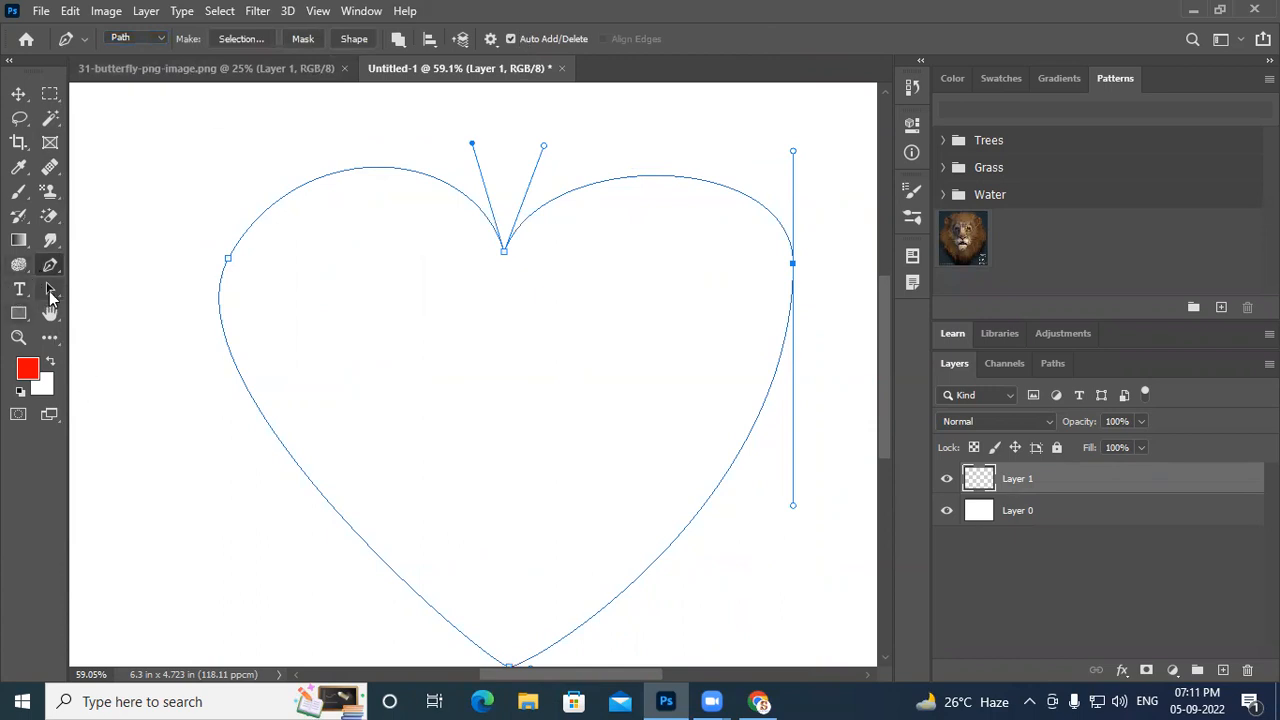
# Add the text "International mother's day" along the heart path, starting just right of the notch
pyautogui.click(19, 289)
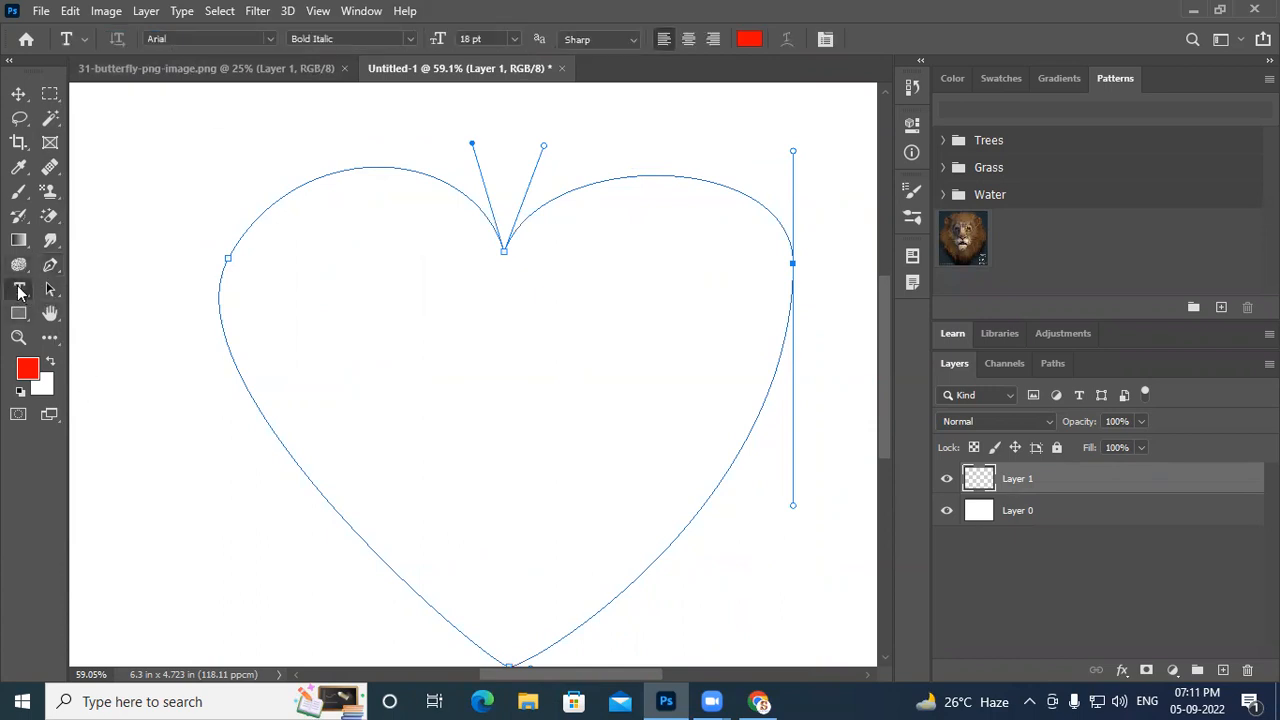
pyautogui.click(546, 193)
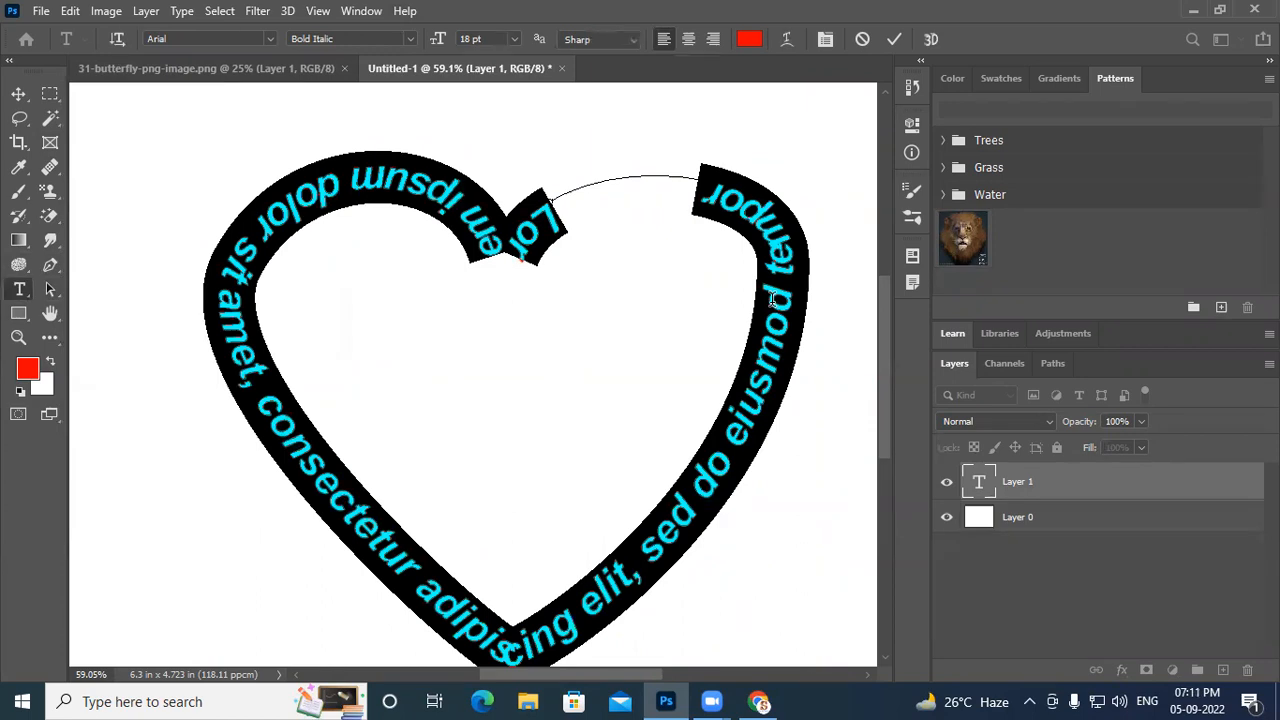
pyautogui.write('Ind')
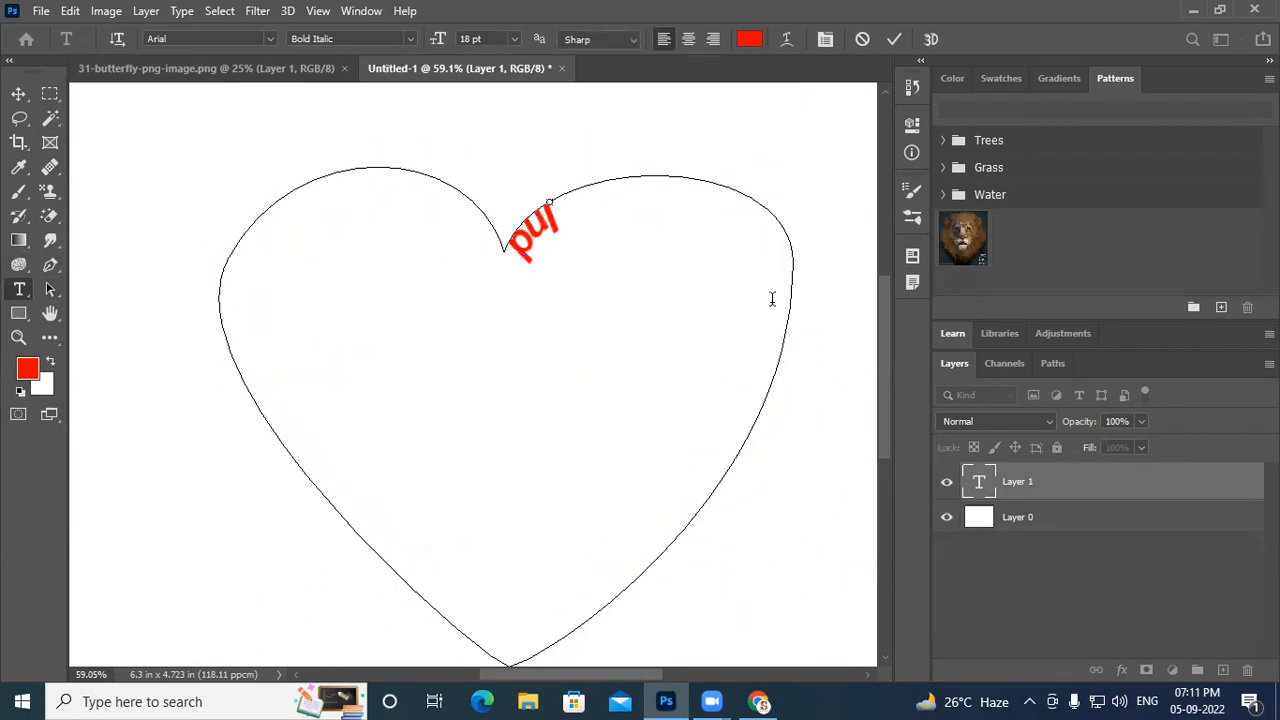
pyautogui.press('BackSpace')
pyautogui.write('ter')
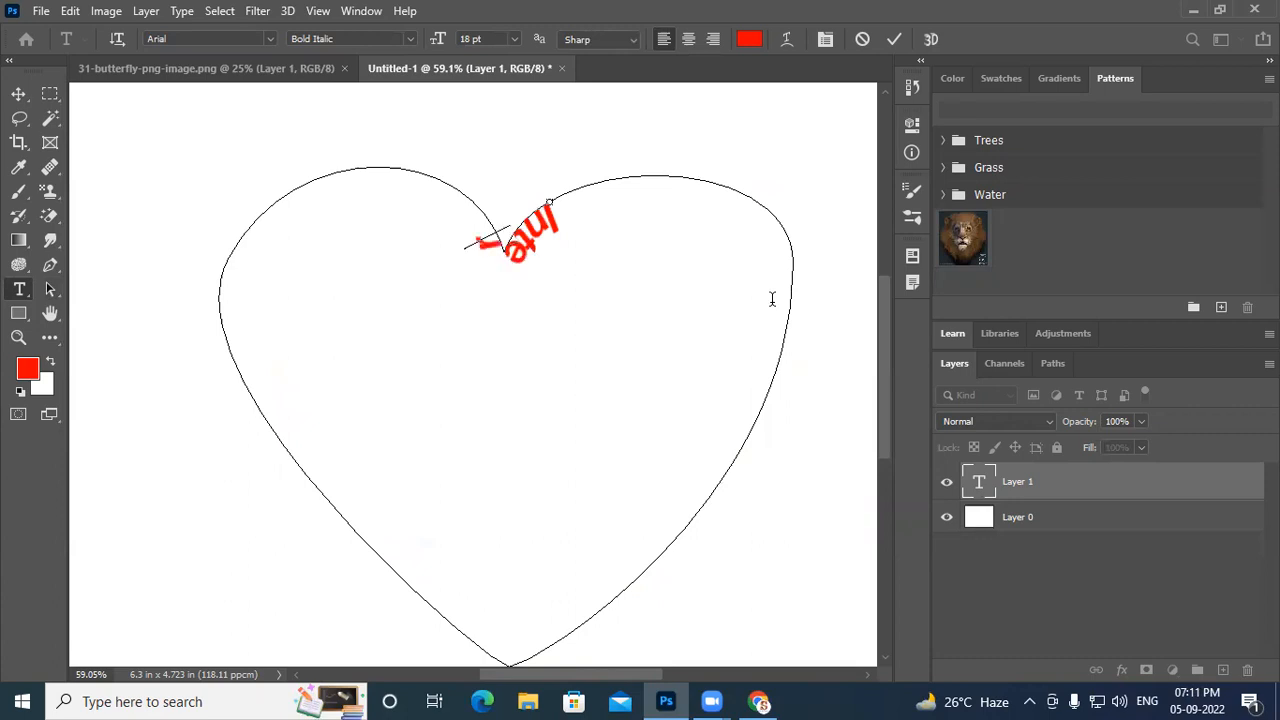
pyautogui.write('natio')
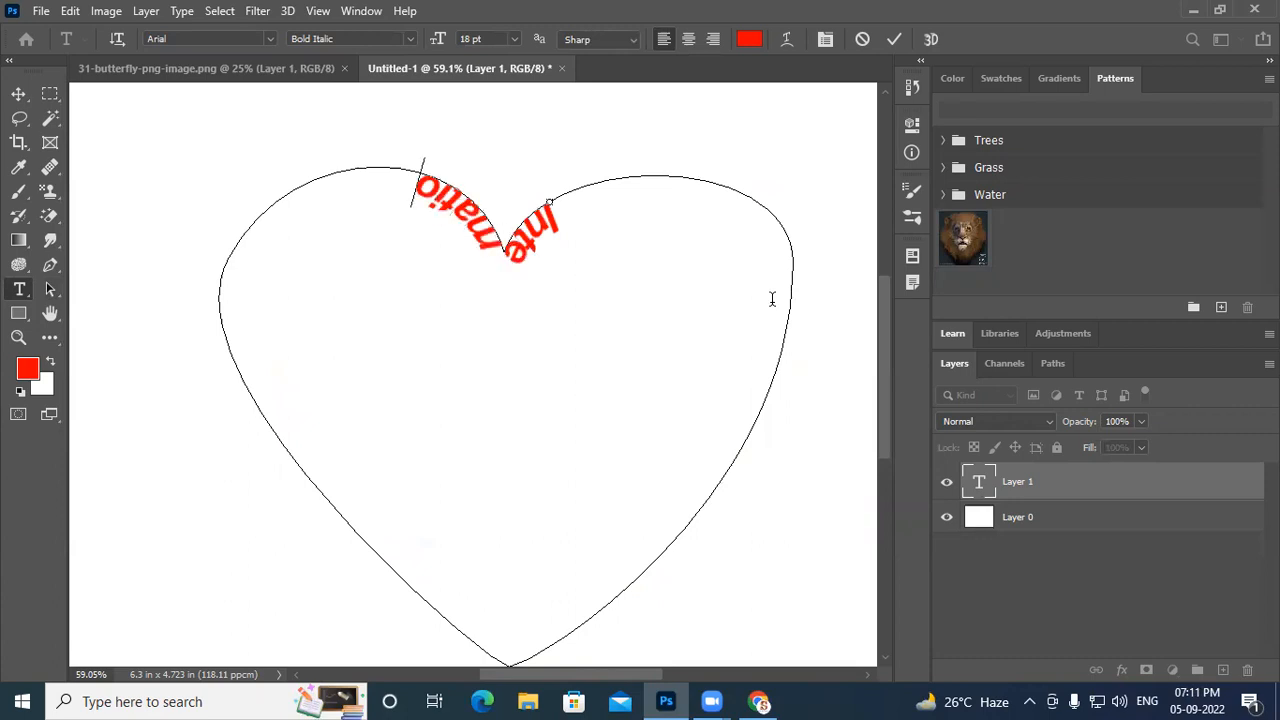
pyautogui.write('nal')
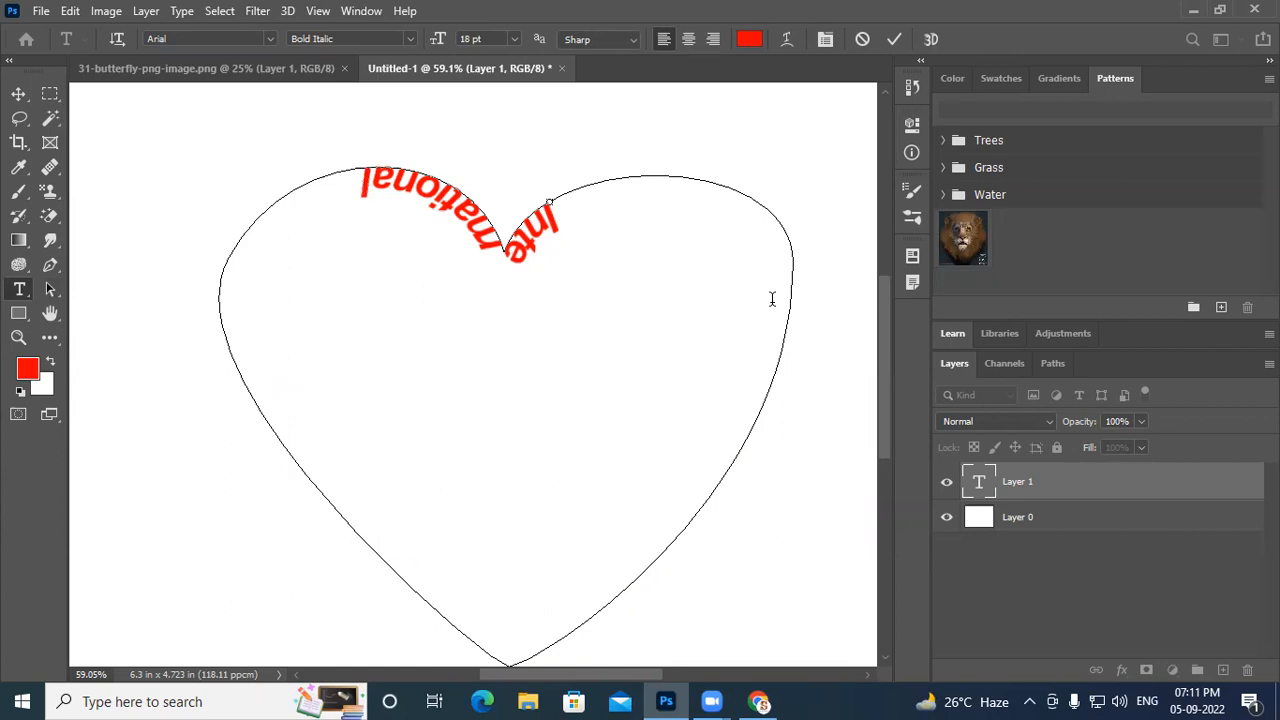
pyautogui.write('mothe')
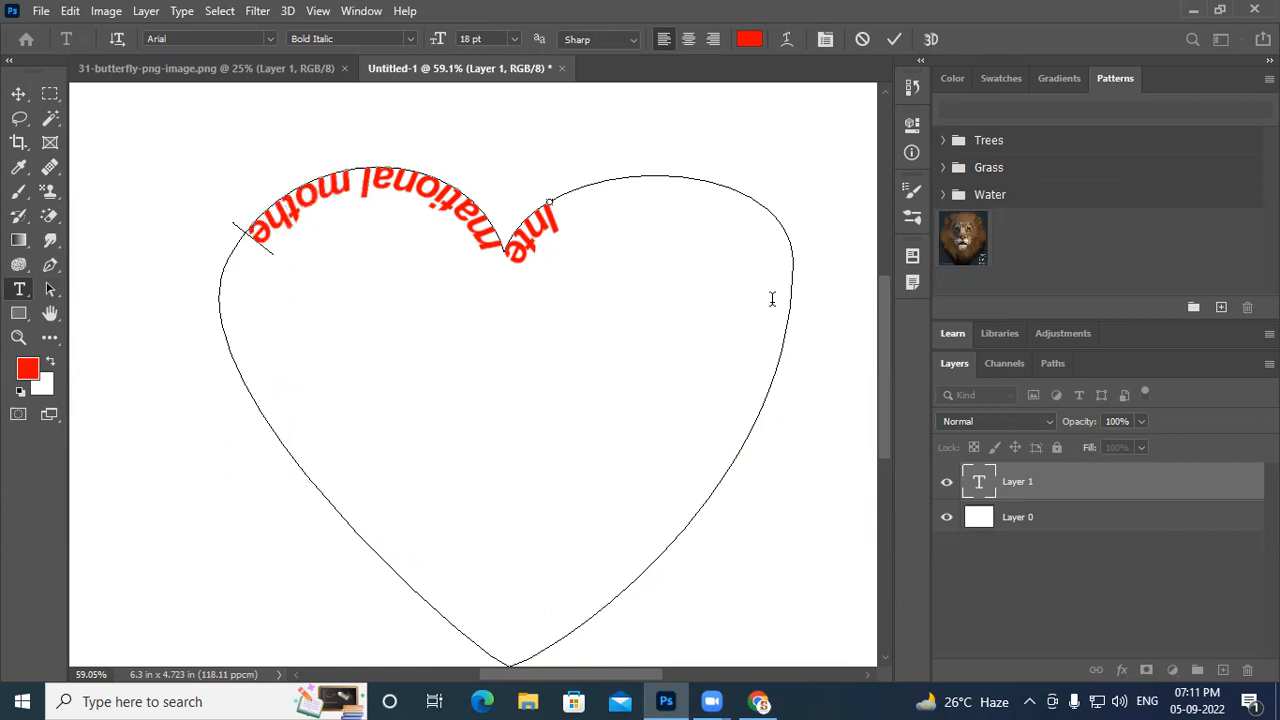
pyautogui.write('rs')
pyautogui.press('BackSpace')
pyautogui.write("'s day")
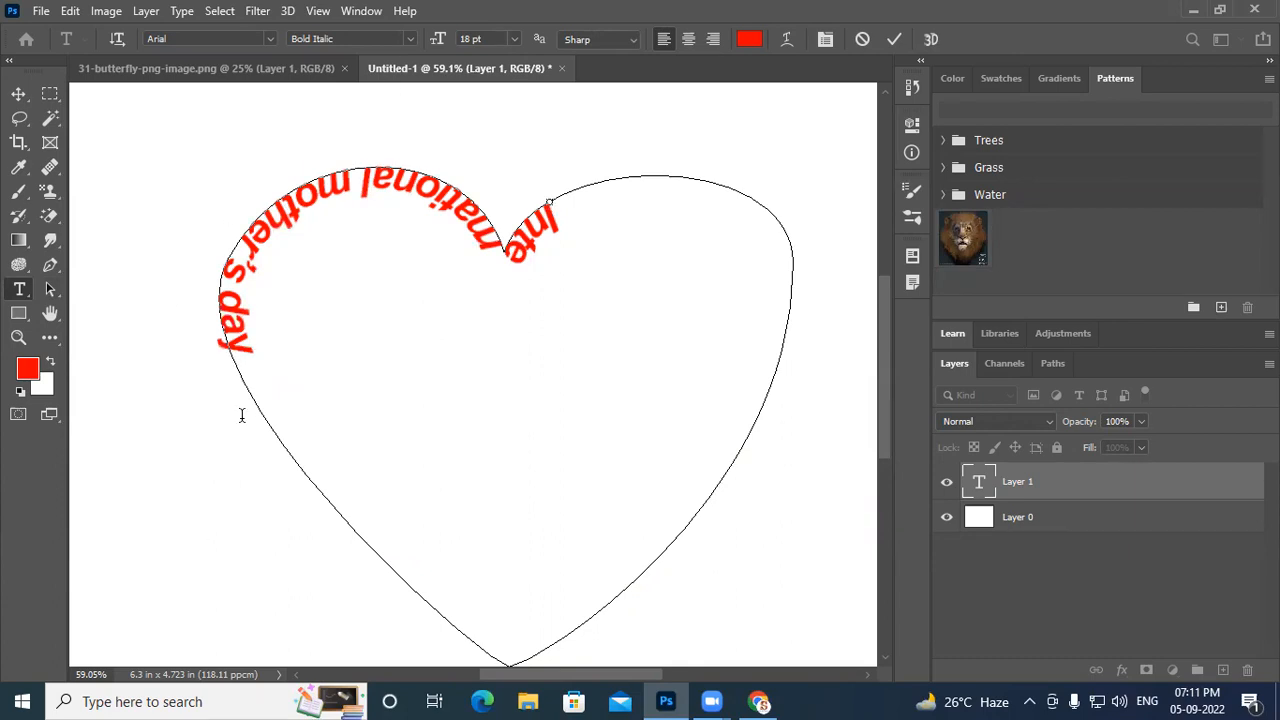
# Copy the phrase "International mother's day" and paste it twice after the original to fill the heart path
pyautogui.moveTo(238, 350); pyautogui.dragTo(556, 218)
pyautogui.click(564, 216)
pyautogui.hotkey('ctrl', 'a')
pyautogui.hotkey('ctrl', 'c')
pyautogui.press('ctrl')
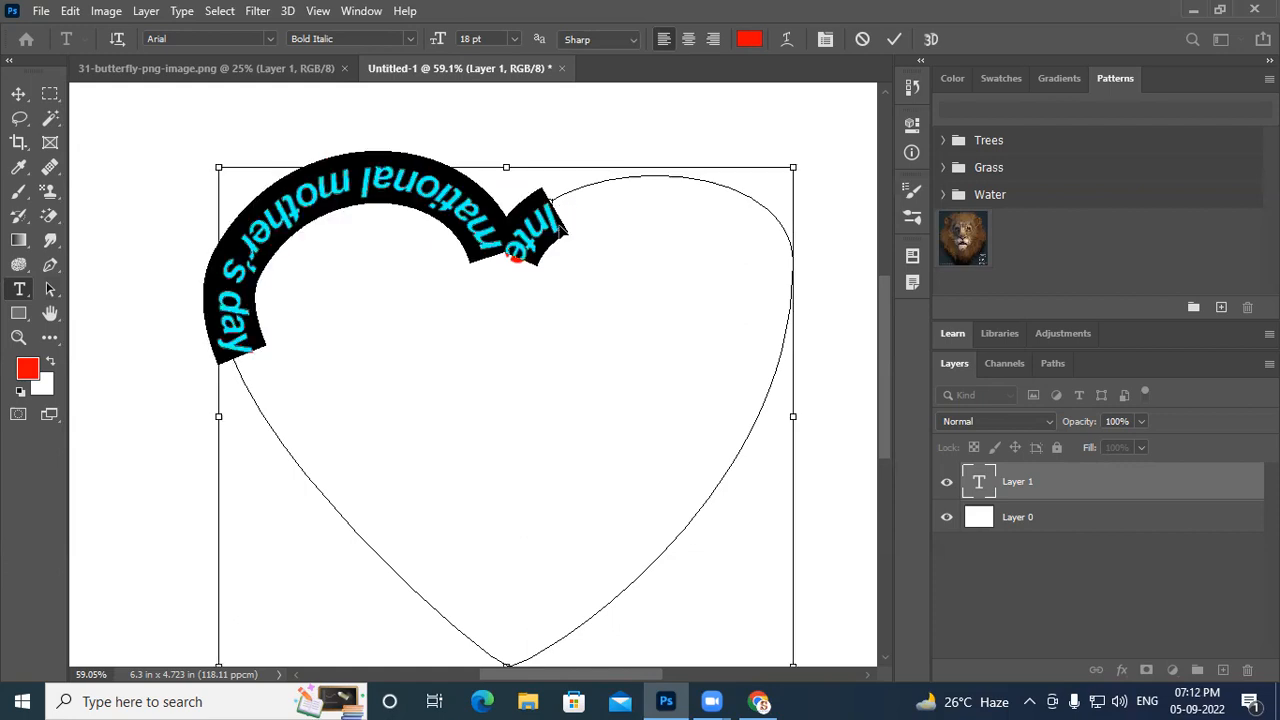
pyautogui.click(244, 358)
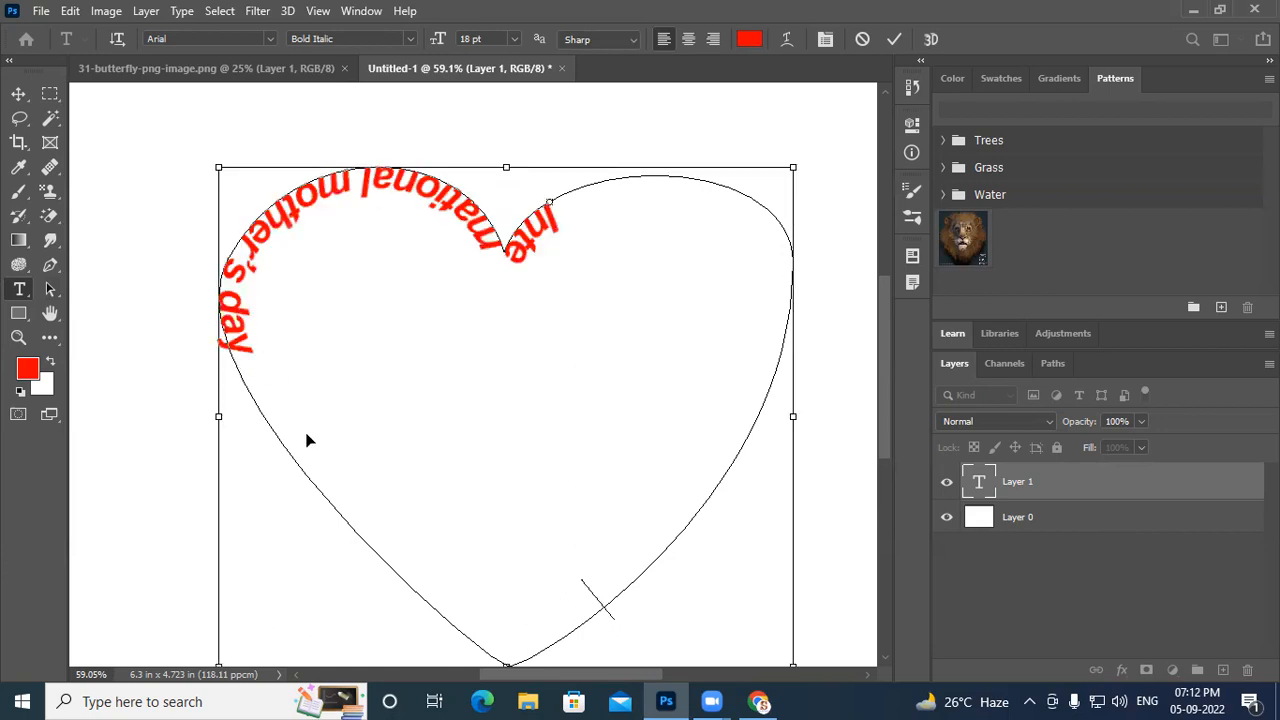
pyautogui.hotkey('ctrl', 'v')
pyautogui.hotkey('ctrl', 'v')
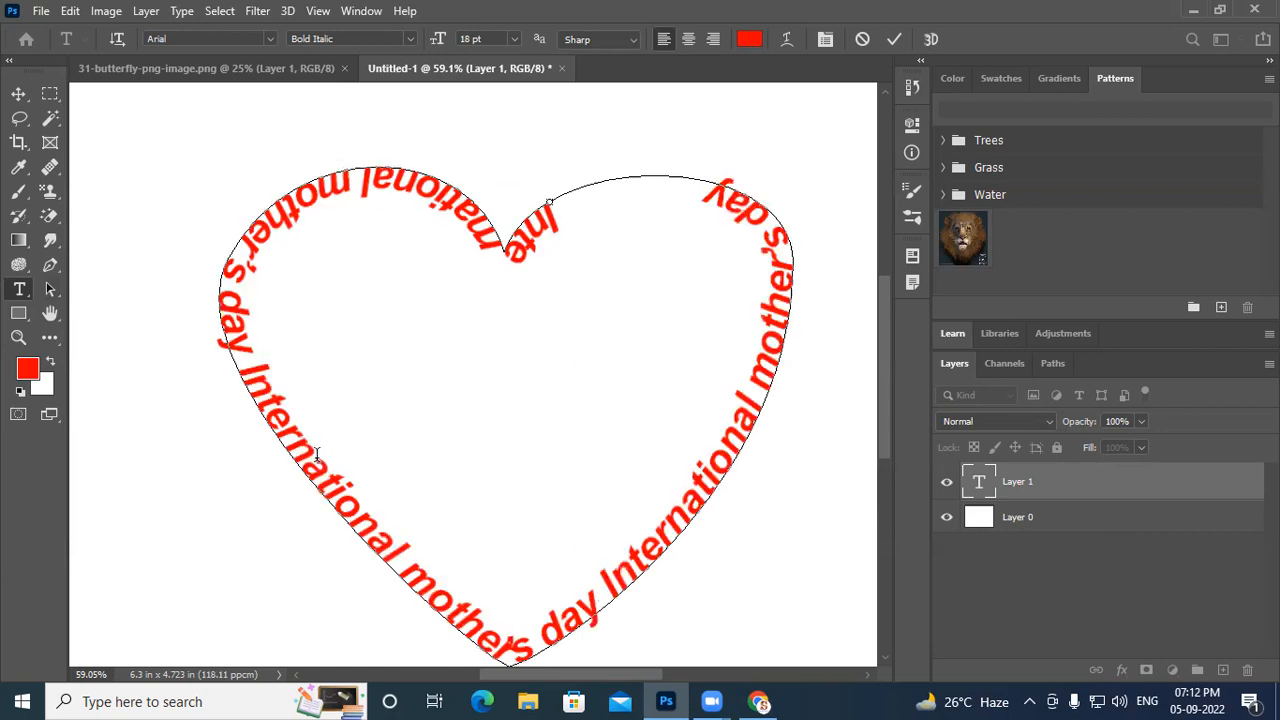
pyautogui.press('ctrl')
# Flip the text to the outside of the heart path with the Path Selection tool, starting it on the right lobe
pyautogui.click(49, 289)
pyautogui.click(130, 310)
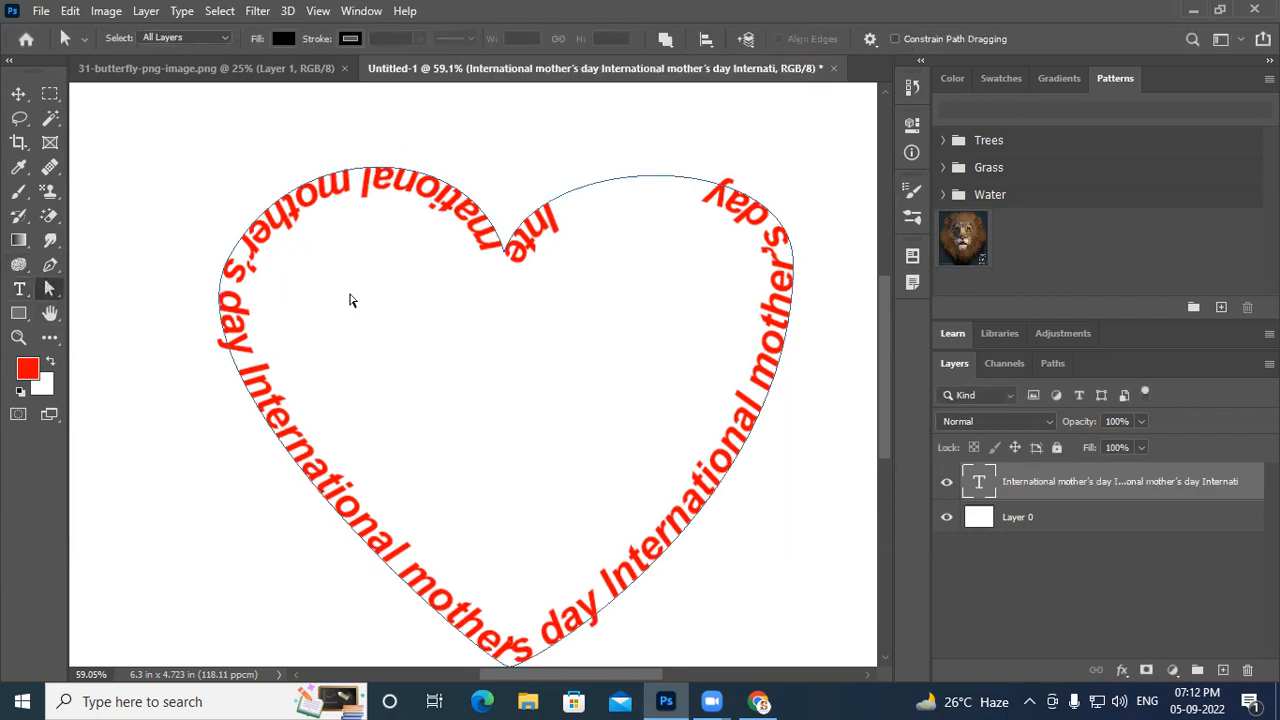
pyautogui.moveTo(552, 207)
pyautogui.mouseDown()
pyautogui.moveTo(529, 175)
pyautogui.moveTo(528, 133)
pyautogui.moveTo(537, 146)
pyautogui.moveTo(623, 132)
pyautogui.moveTo(822, 139)
pyautogui.moveTo(669, 634)
pyautogui.moveTo(128, 364)
pyautogui.moveTo(266, 200)
pyautogui.moveTo(316, 242)
pyautogui.moveTo(265, 221)
pyautogui.moveTo(267, 190)
pyautogui.moveTo(321, 169)
pyautogui.moveTo(301, 162)
pyautogui.mouseUp()
pyautogui.scroll(-1, 430, 383)
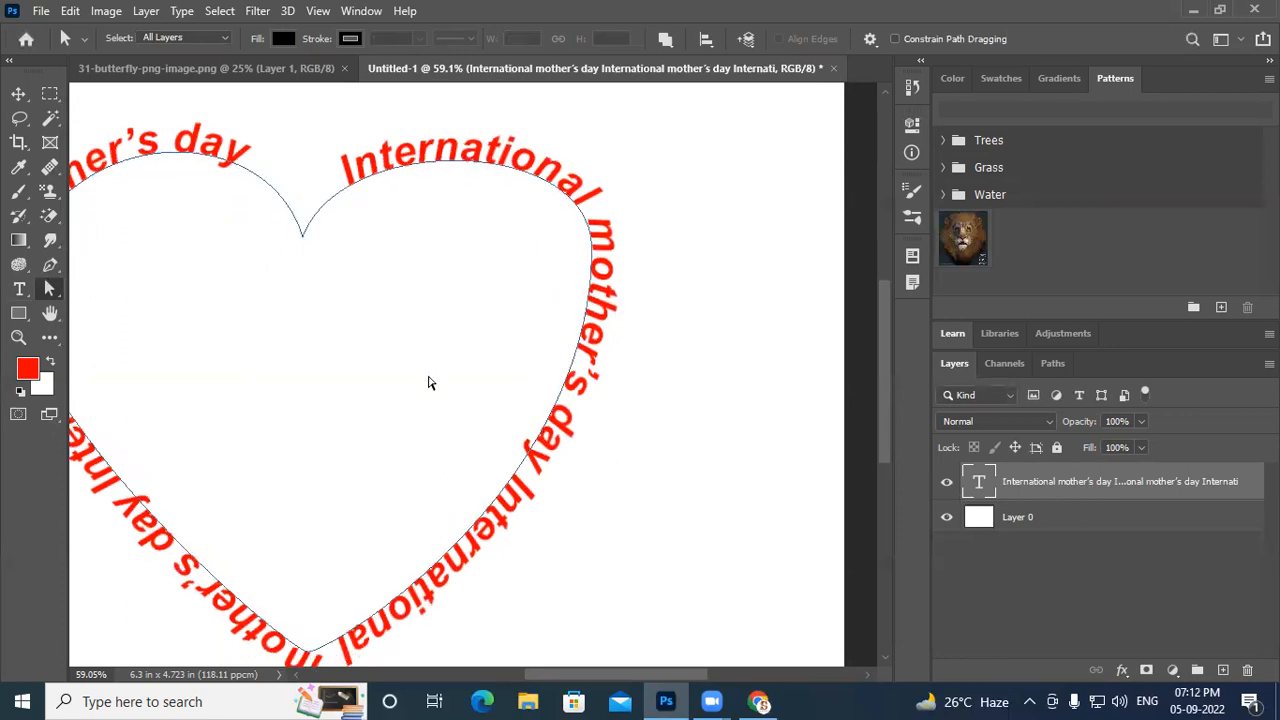
pyautogui.scroll(2, 376, 294)
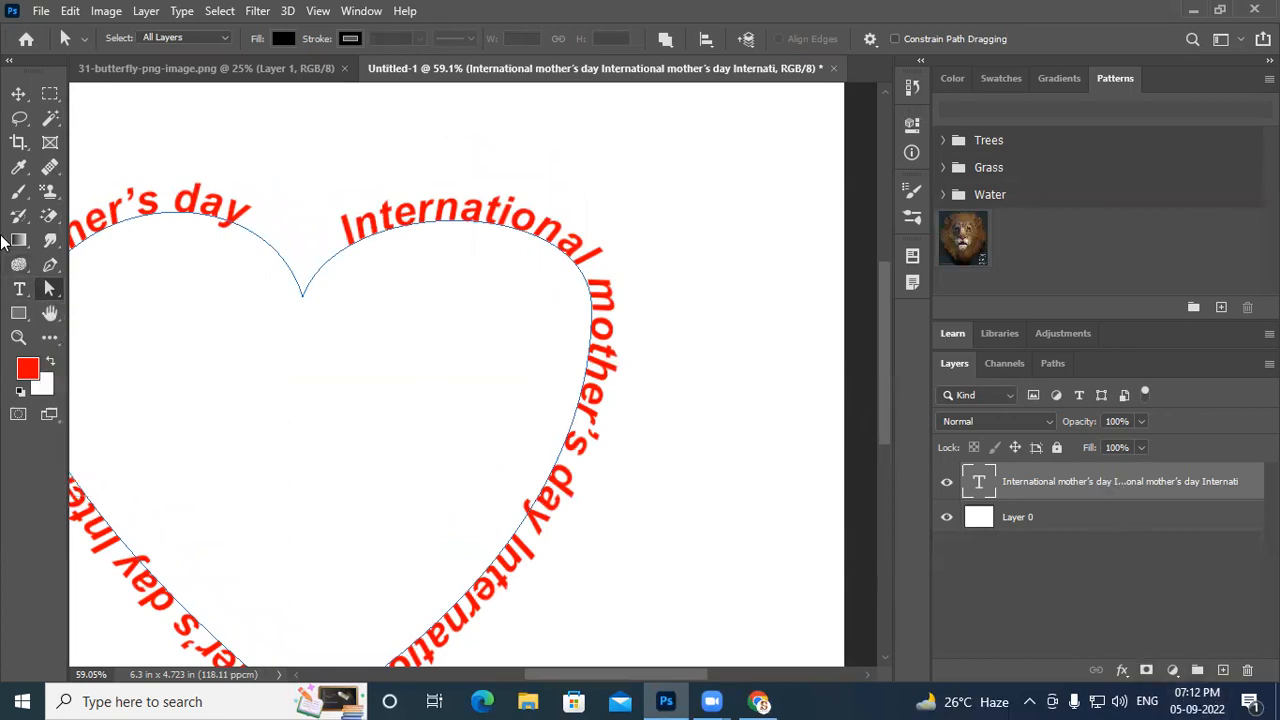
# Deselect the text layer and add a new blank layer above it
pyautogui.click(19, 289)
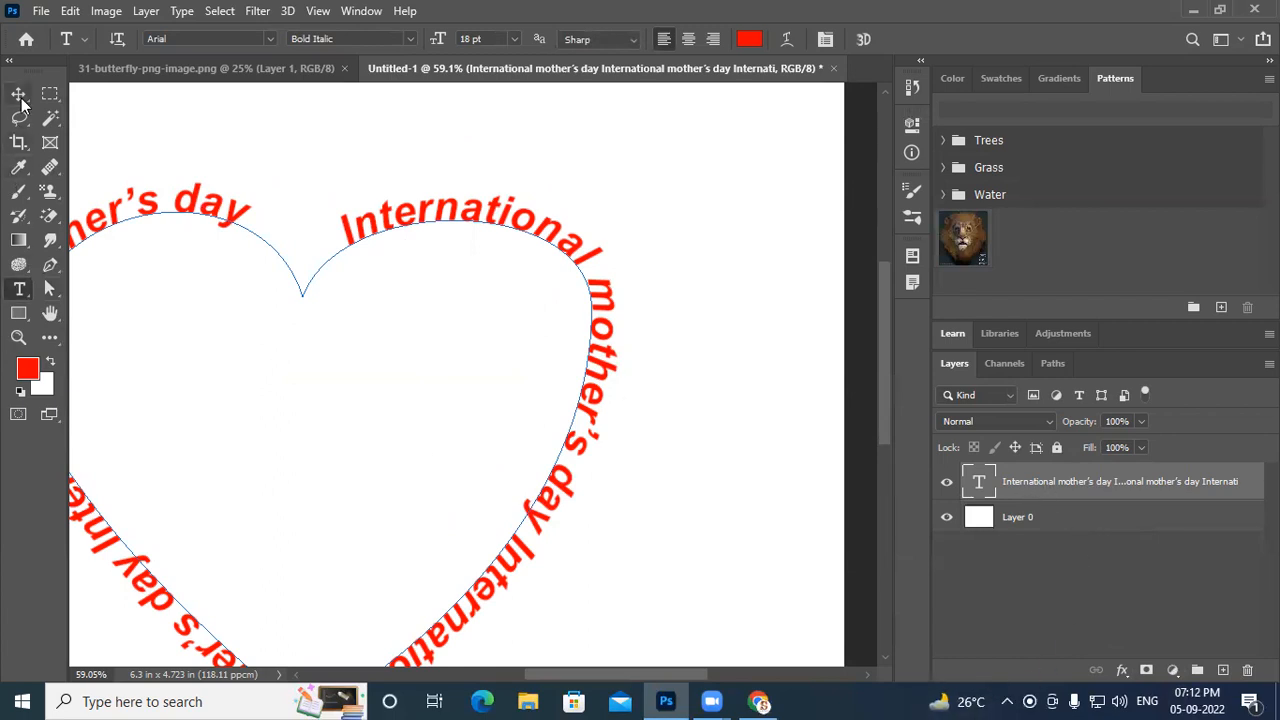
pyautogui.moveTo(51, 285); pyautogui.dragTo(171, 292)
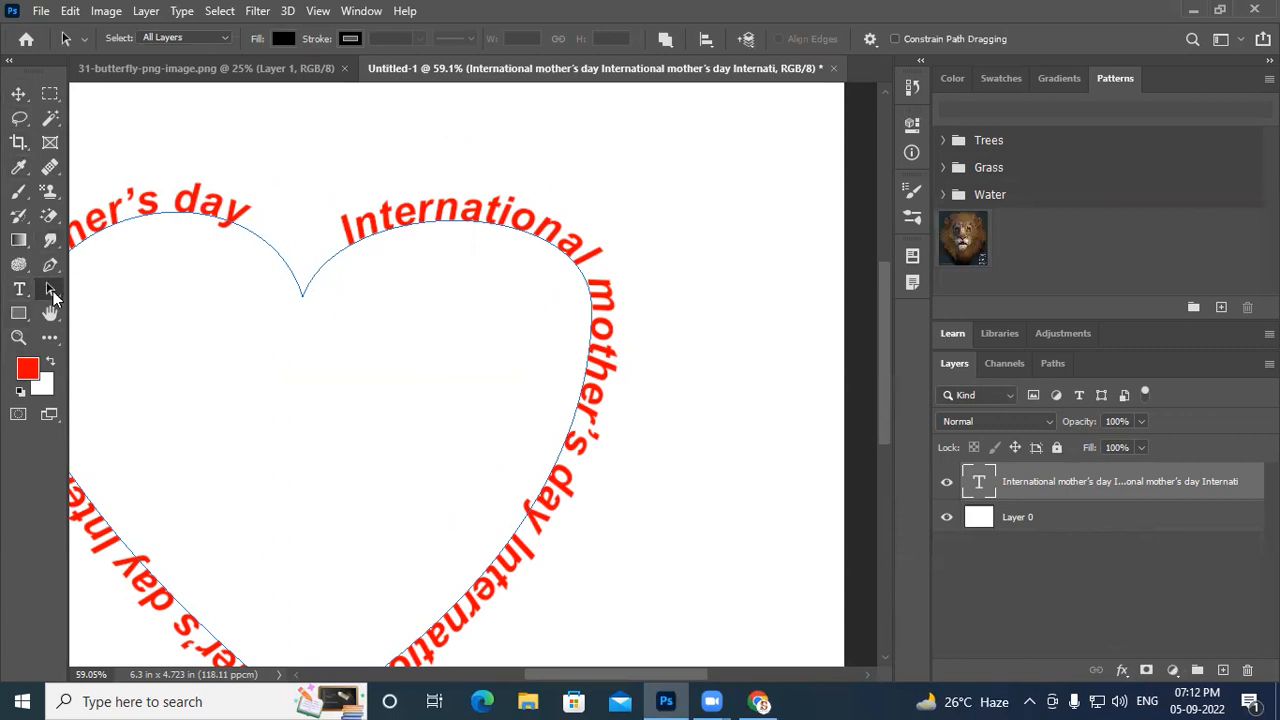
pyautogui.click(1051, 534)
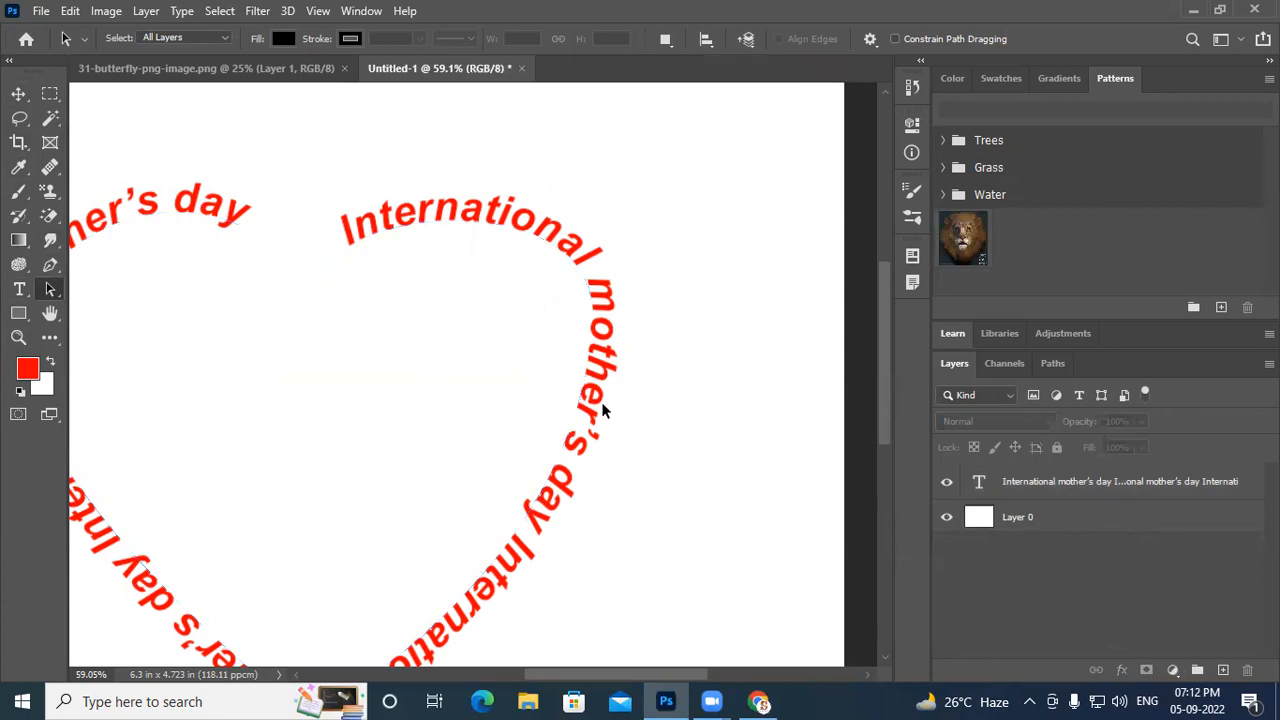
pyautogui.click(1222, 669)
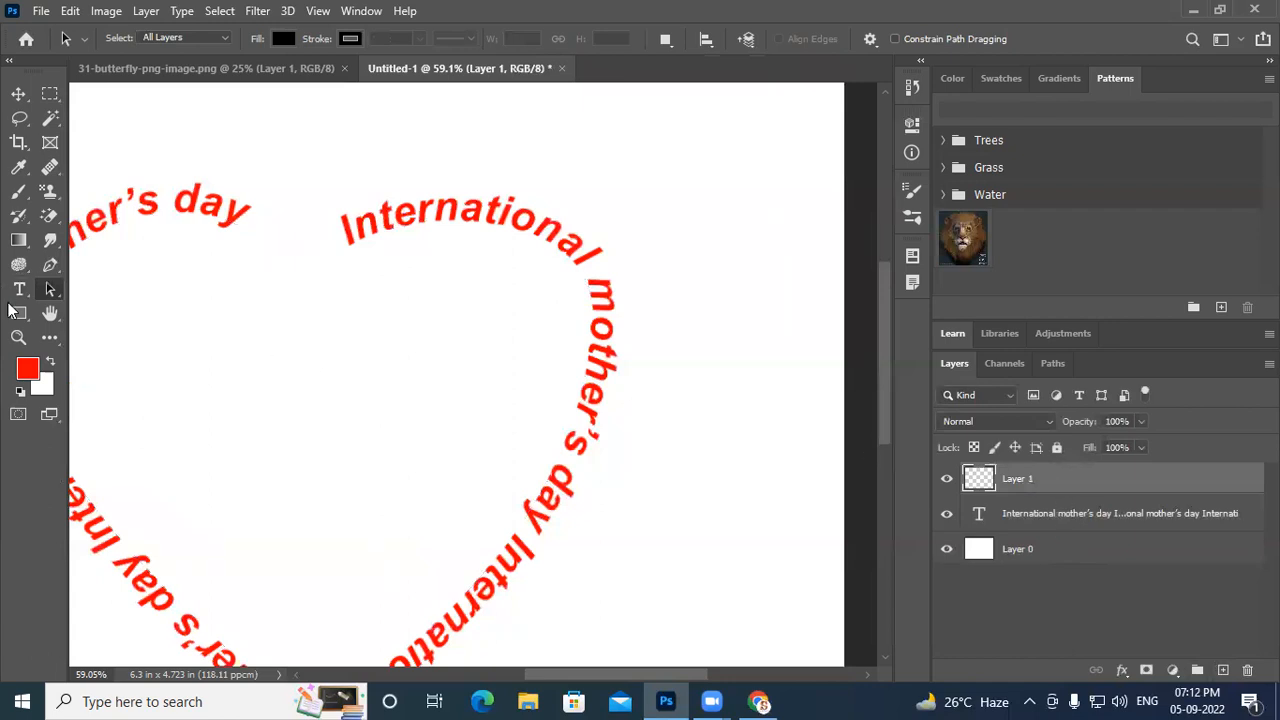
# Shift the start of the mother's day text along its path to the heart's notch
pyautogui.click(51, 265)
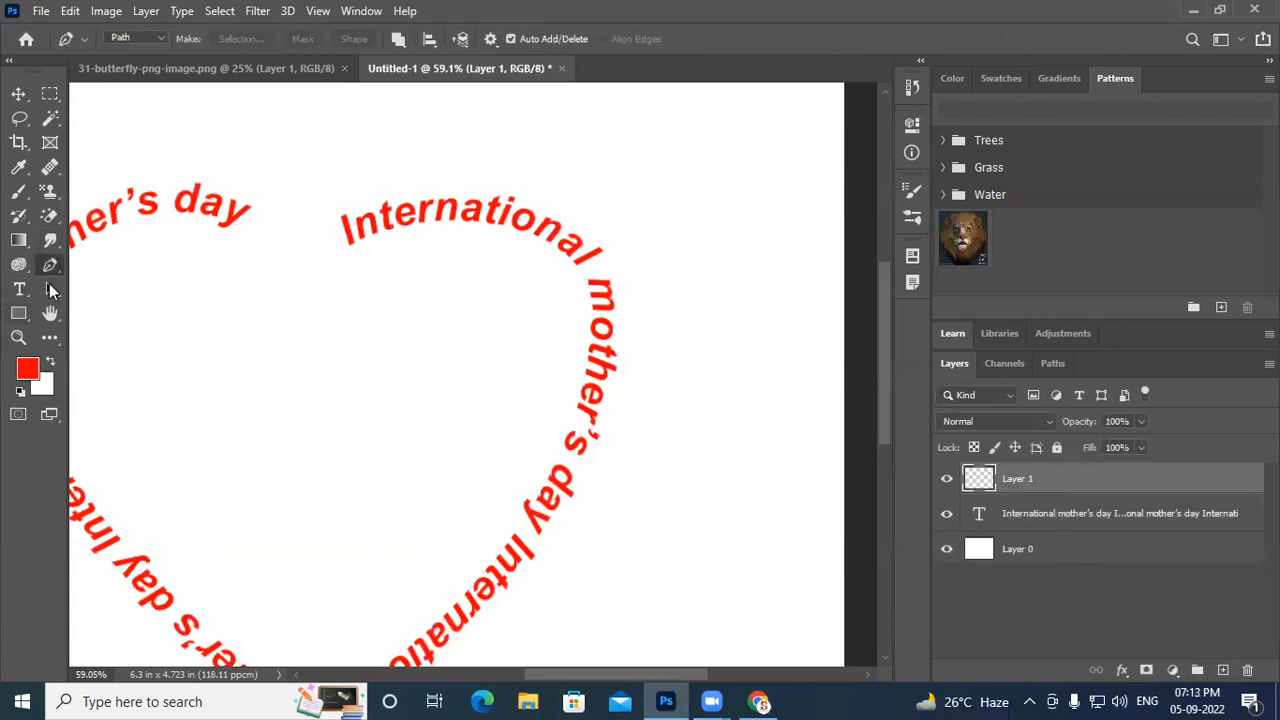
pyautogui.click(49, 287)
pyautogui.click(378, 238)
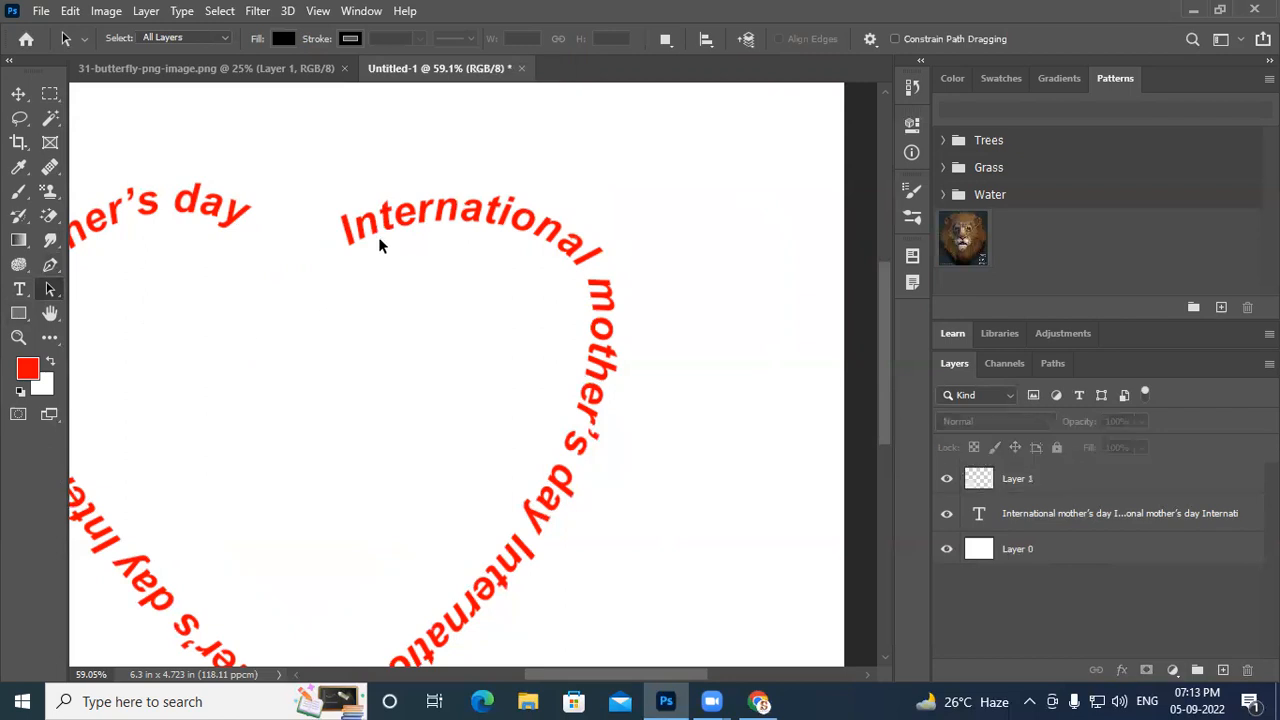
pyautogui.click(1028, 517)
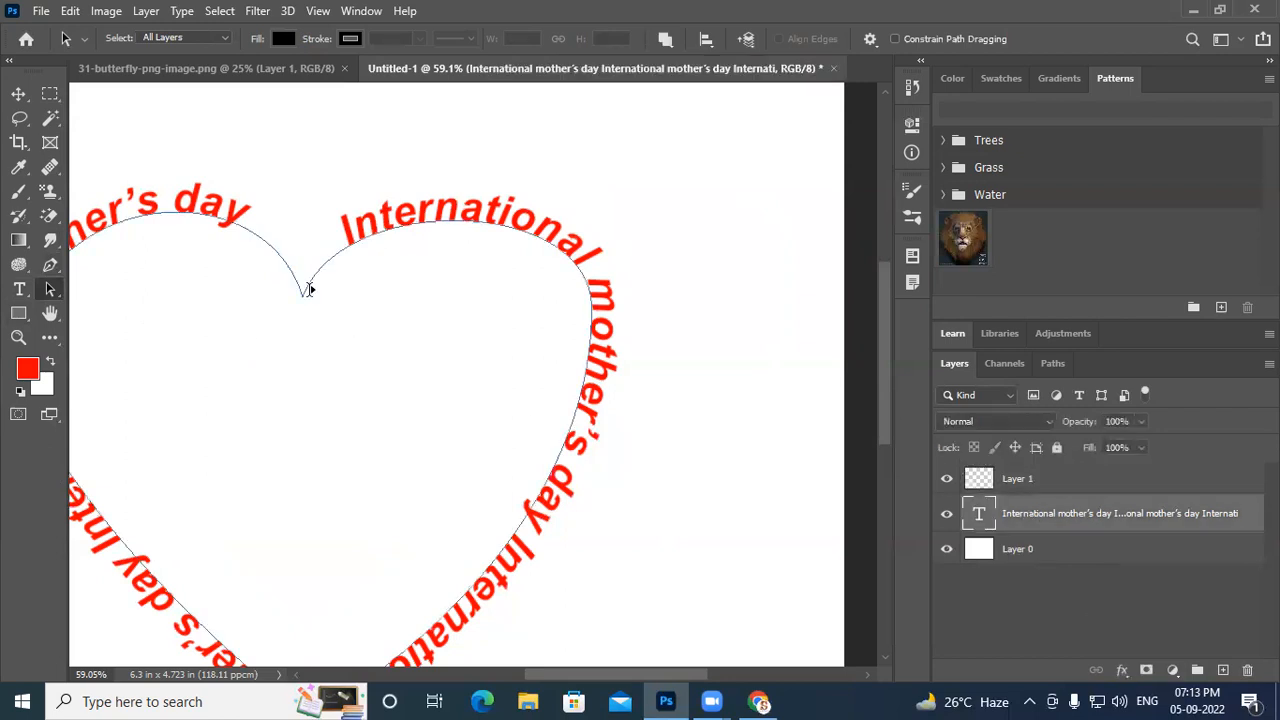
pyautogui.moveTo(305, 285); pyautogui.dragTo(303, 281)
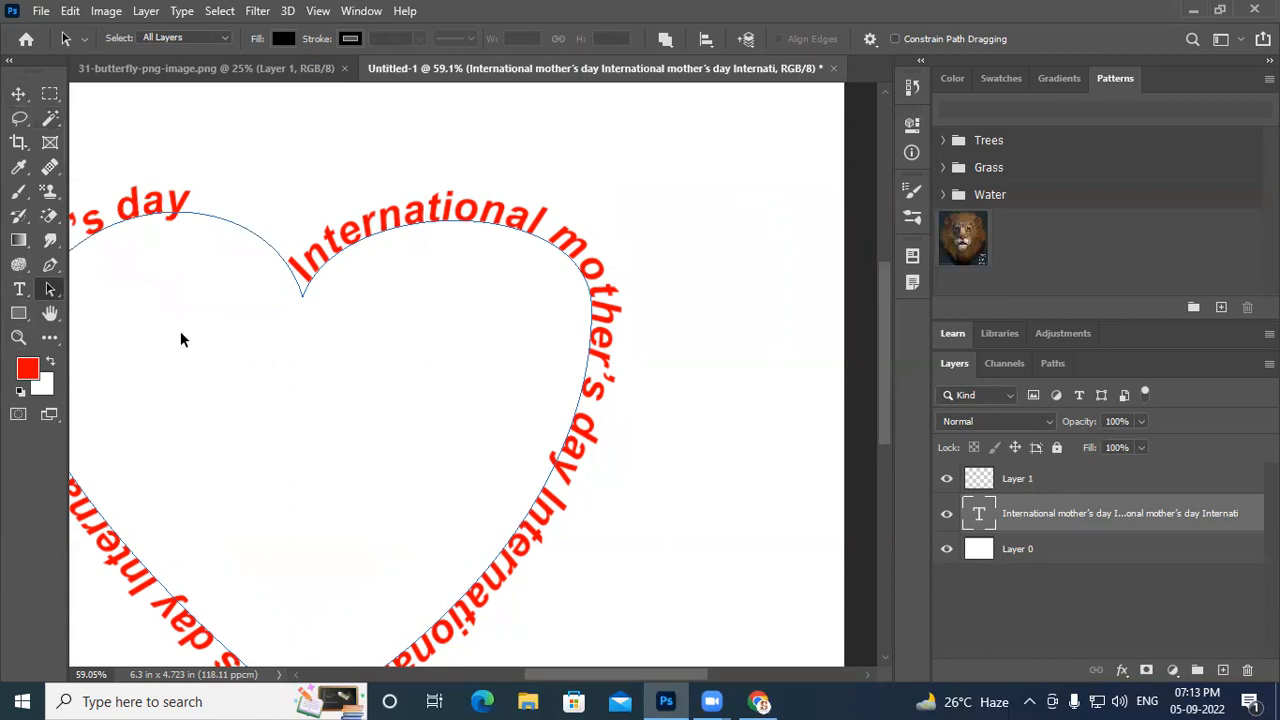
# Draw a closed heart path on Layer 1 with the Pen tool, following the inner edge of the lettering from the notch
pyautogui.click(1068, 485)
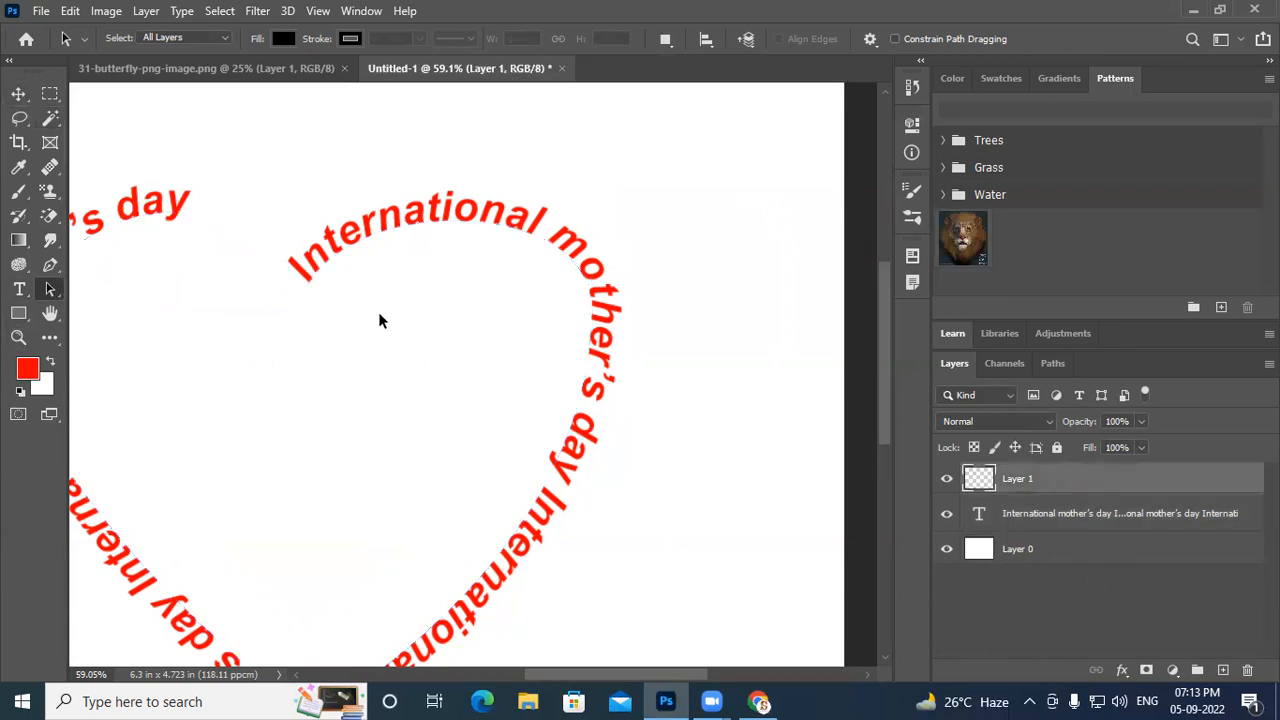
pyautogui.hscroll(1, 420, 415)
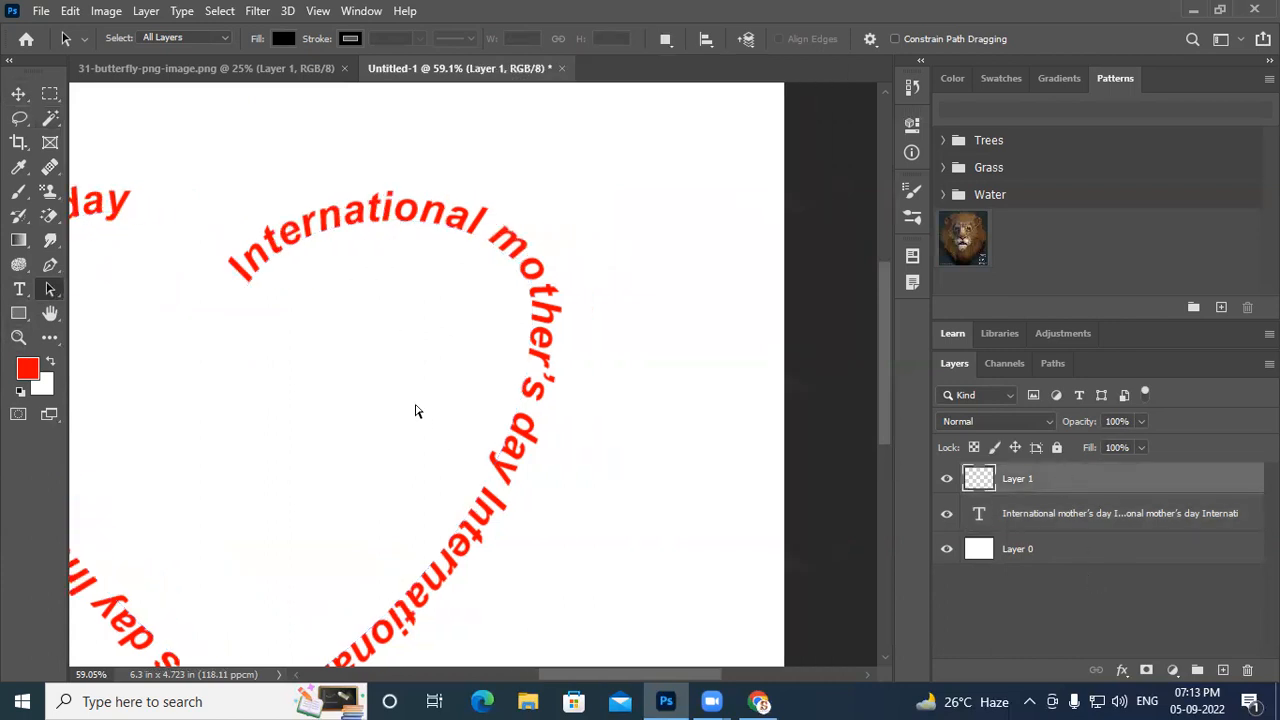
pyautogui.hscroll(-3, 406, 405)
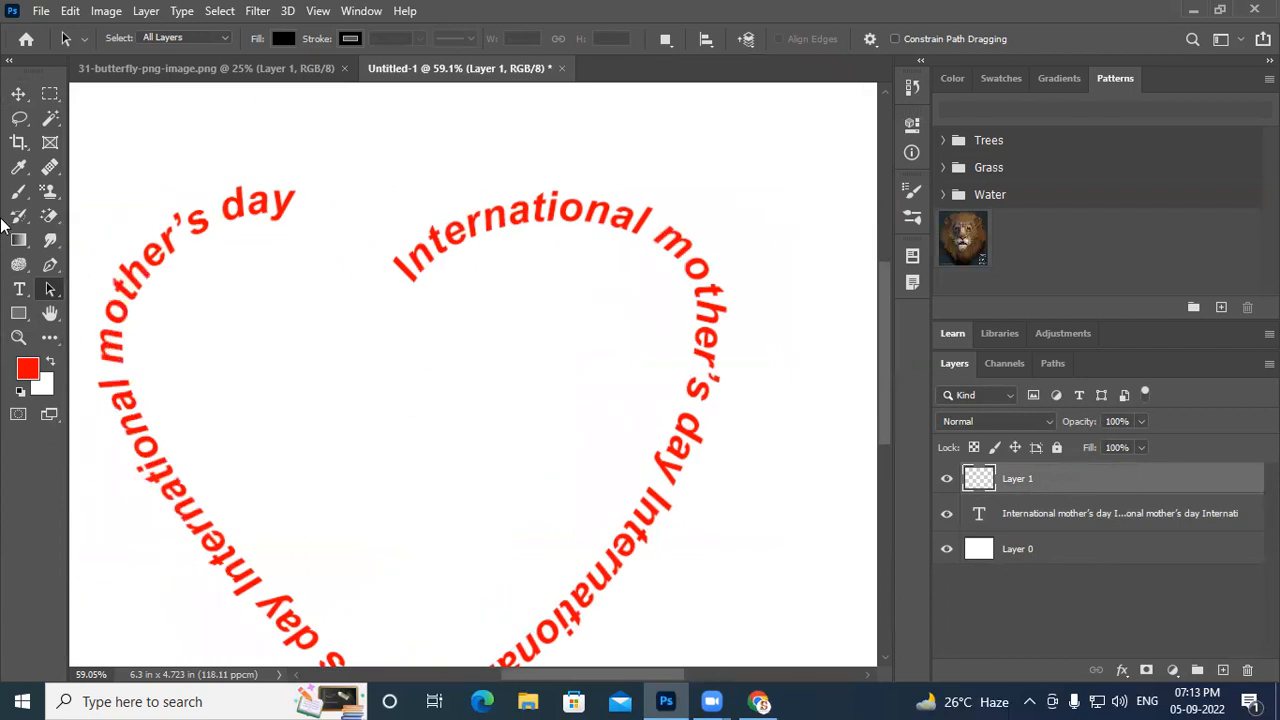
pyautogui.click(52, 266)
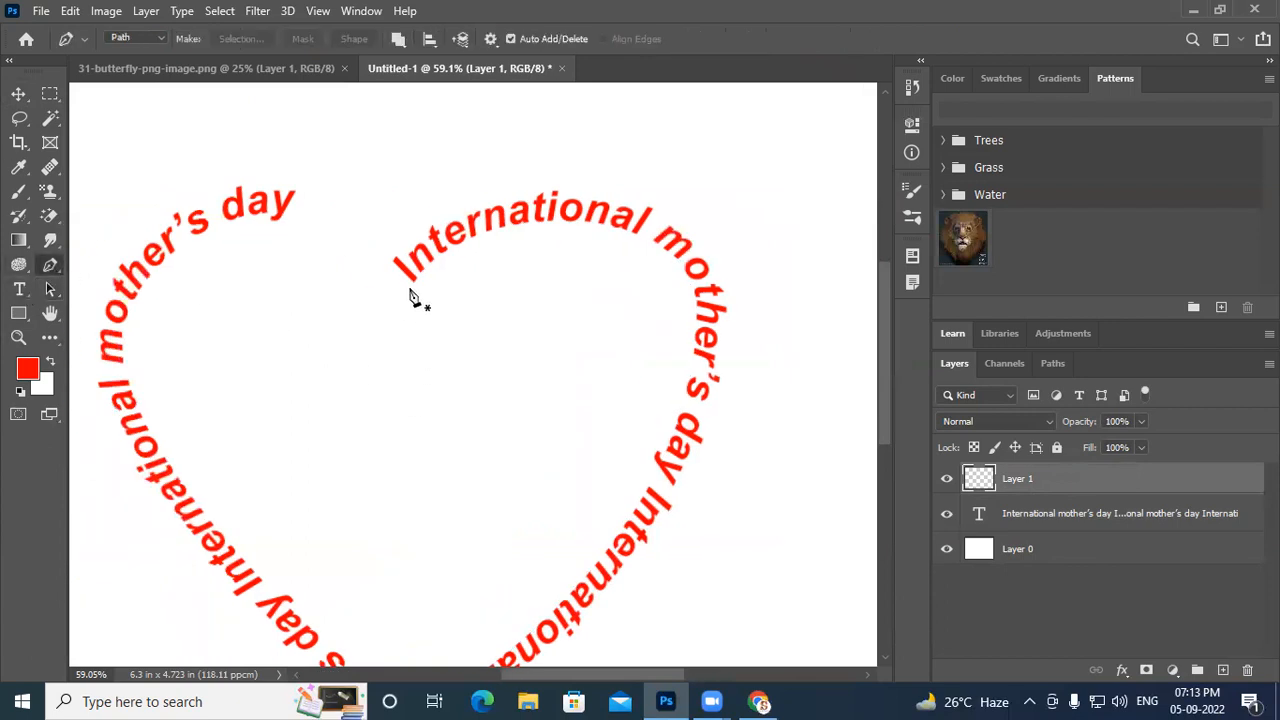
pyautogui.moveTo(410, 289); pyautogui.dragTo(392, 271)
pyautogui.moveTo(131, 301); pyautogui.dragTo(313, 477)
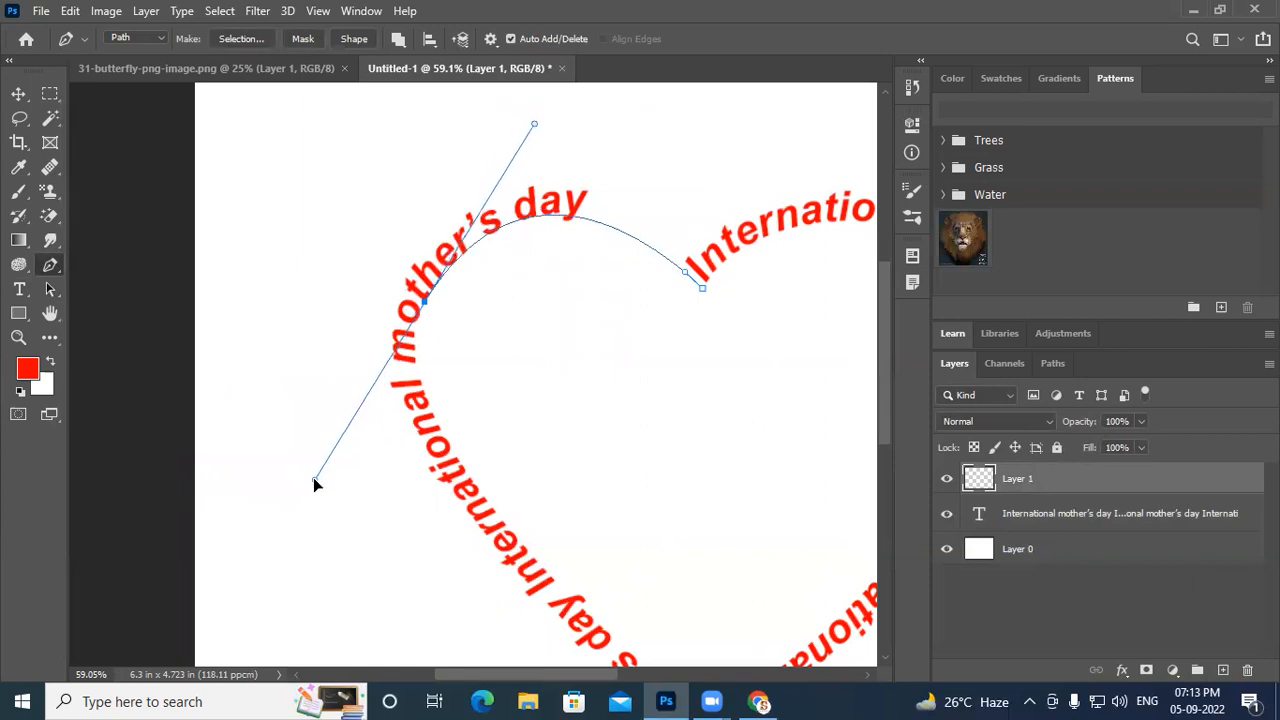
pyautogui.moveTo(617, 506); pyautogui.dragTo(465, 398)
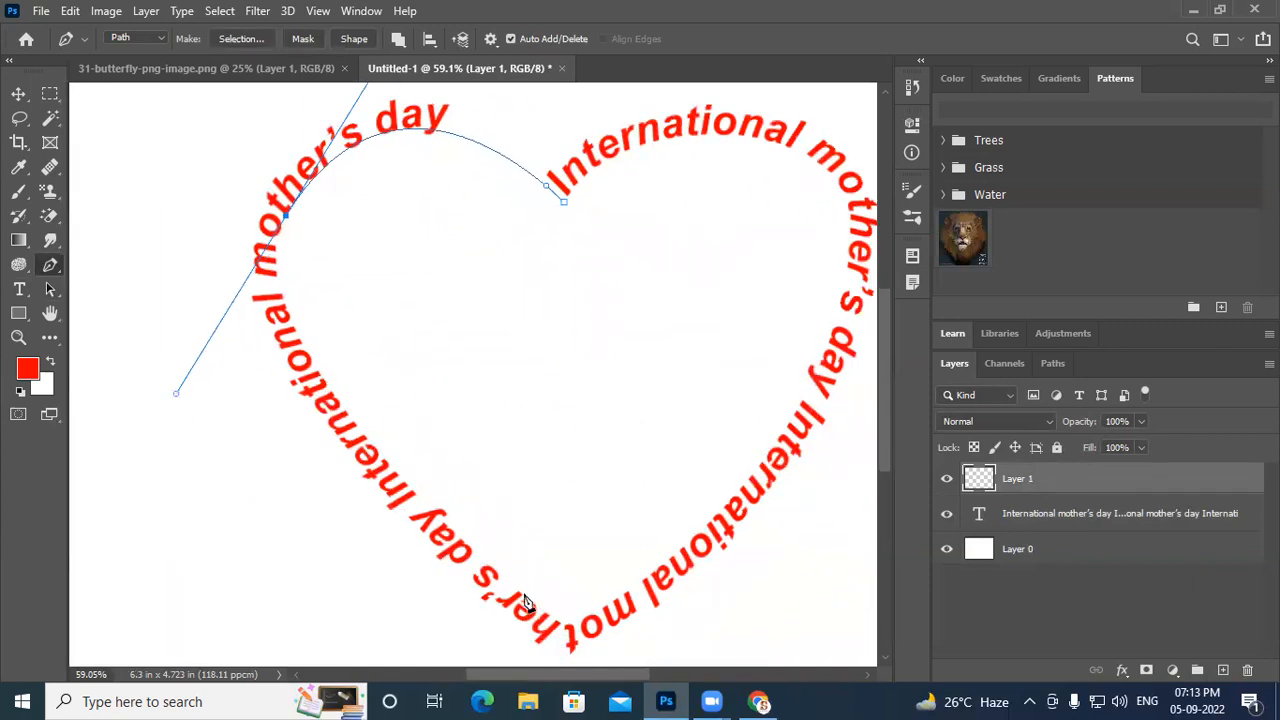
pyautogui.moveTo(570, 622)
pyautogui.mouseDown()
pyautogui.moveTo(590, 635)
pyautogui.moveTo(579, 621)
pyautogui.mouseUp()
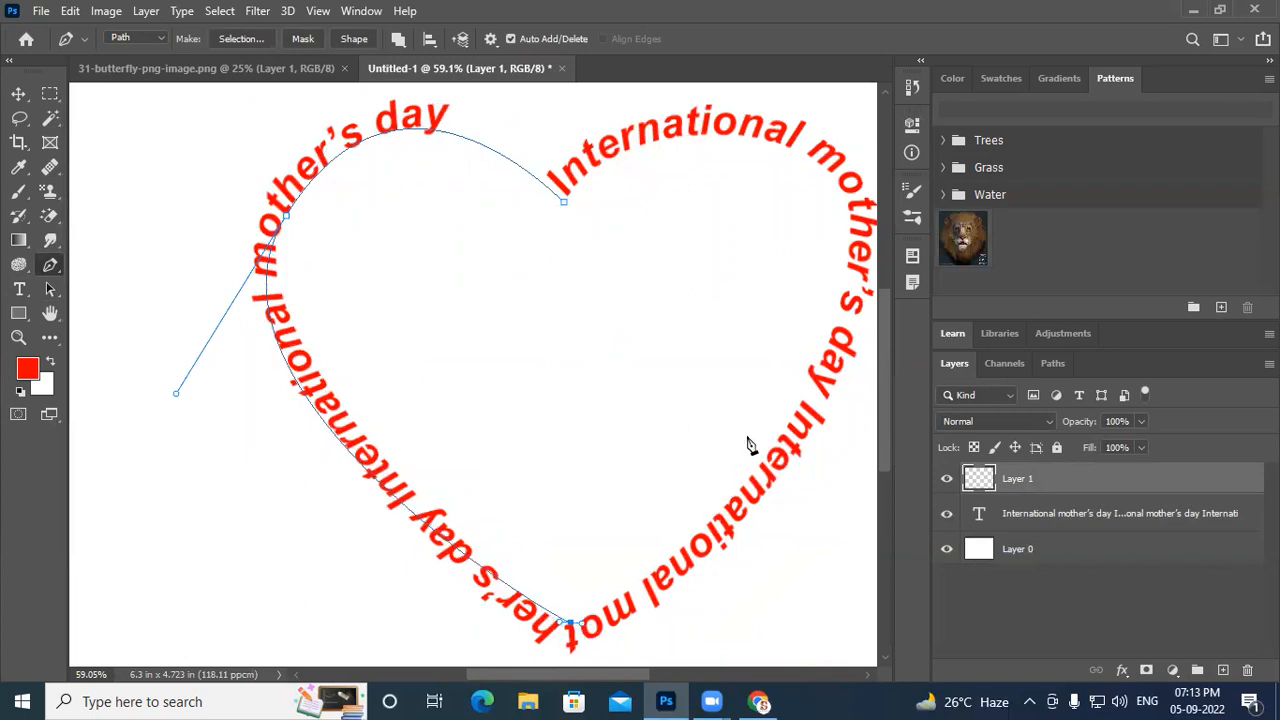
pyautogui.moveTo(851, 258); pyautogui.dragTo(857, 160)
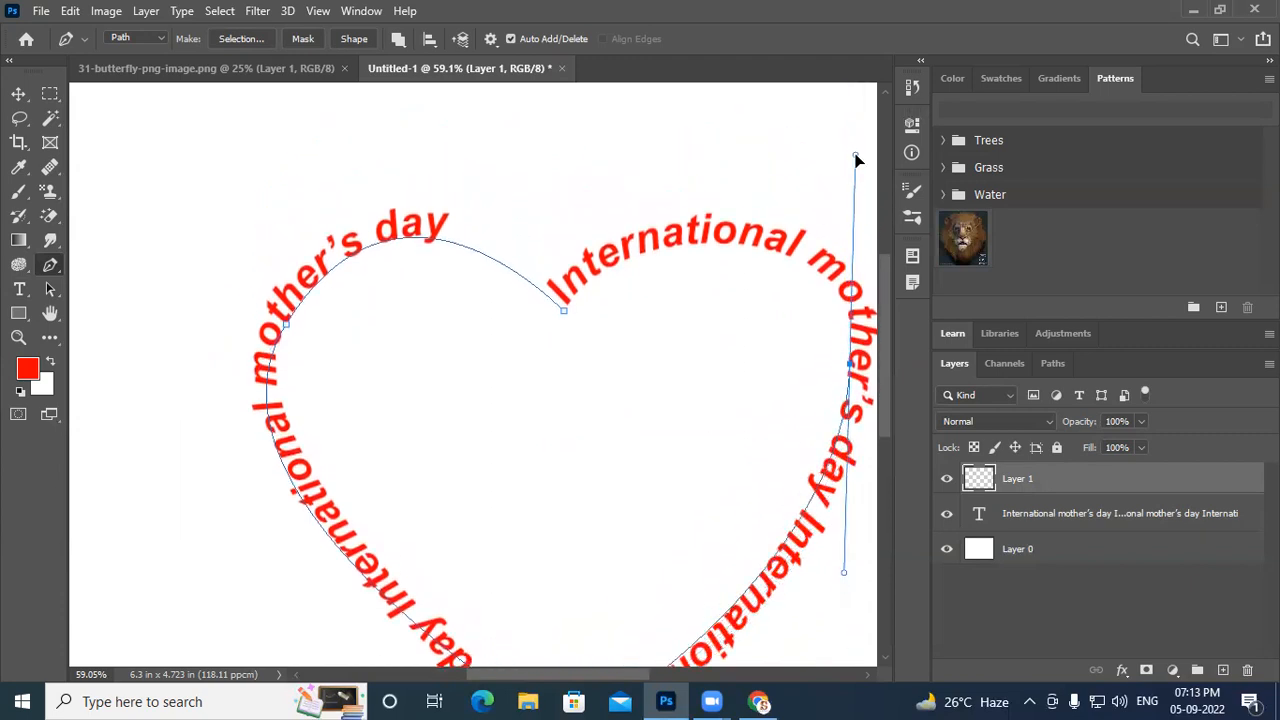
pyautogui.moveTo(565, 314); pyautogui.dragTo(538, 376)
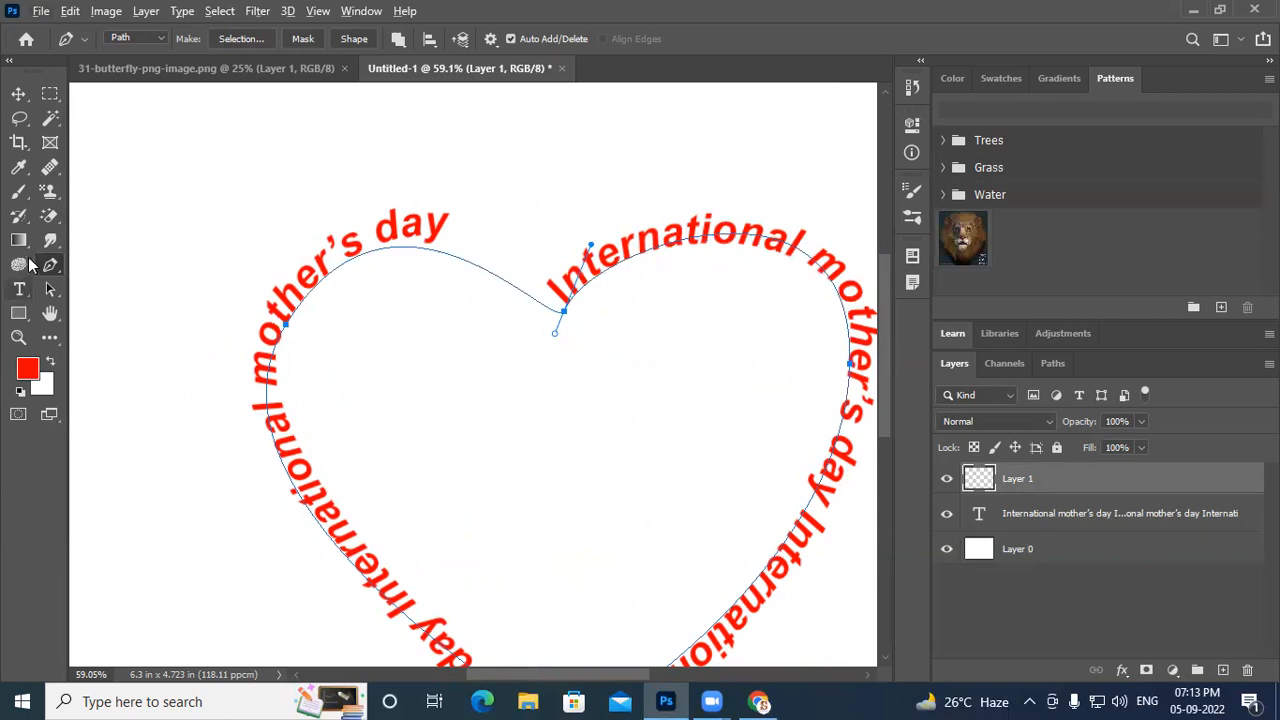
# Reshape the heart path's notch into a sharp corner with the Direct Selection tool and smooth its left lobe to follow the lettering
pyautogui.click(47, 287)
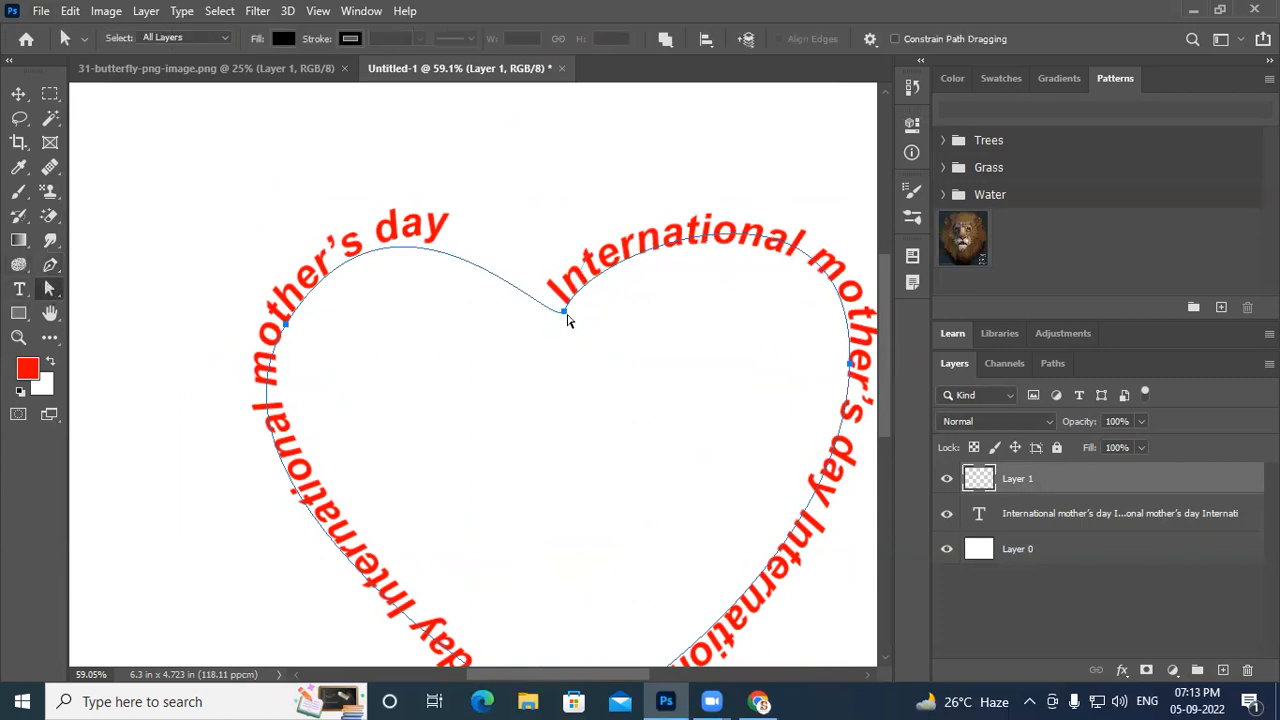
pyautogui.moveTo(554, 323); pyautogui.dragTo(548, 286)
pyautogui.moveTo(591, 250); pyautogui.dragTo(545, 271)
pyautogui.click(285, 327)
pyautogui.moveTo(178, 508); pyautogui.dragTo(208, 446)
pyautogui.moveTo(565, 377); pyautogui.dragTo(463, 266)
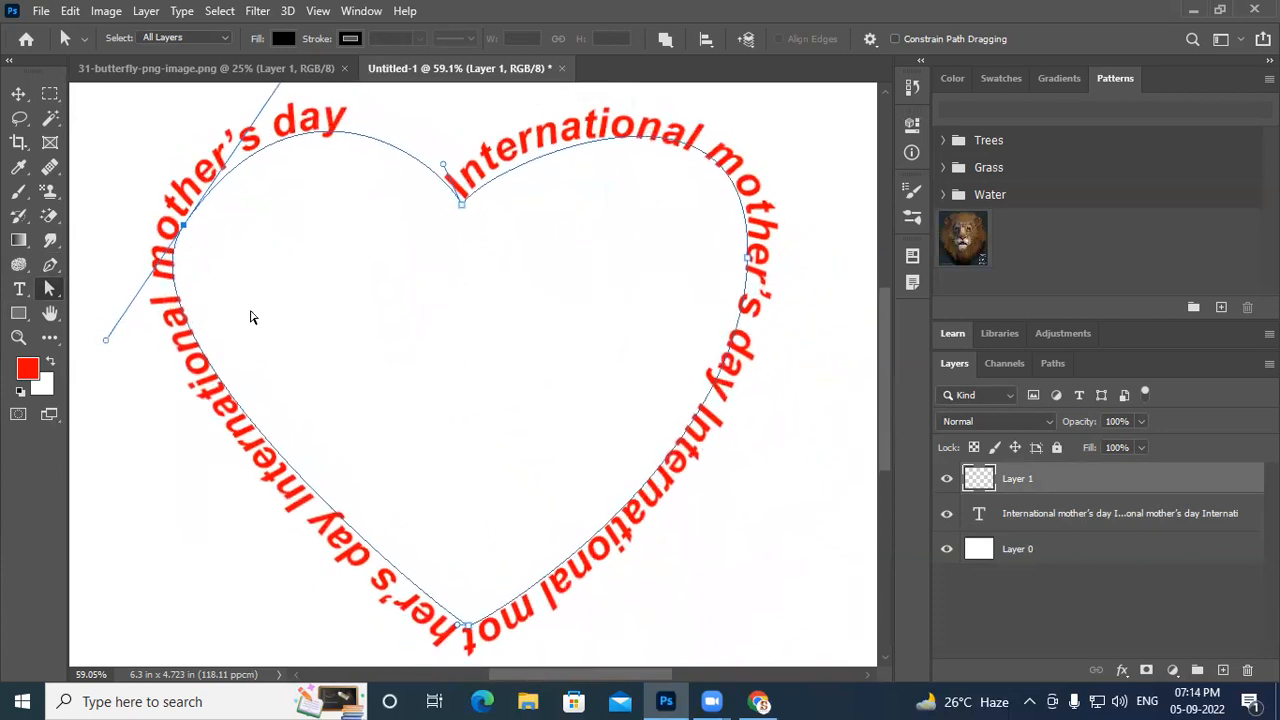
# Set the Type tool's text colour to blue, #000cff
pyautogui.click(19, 289)
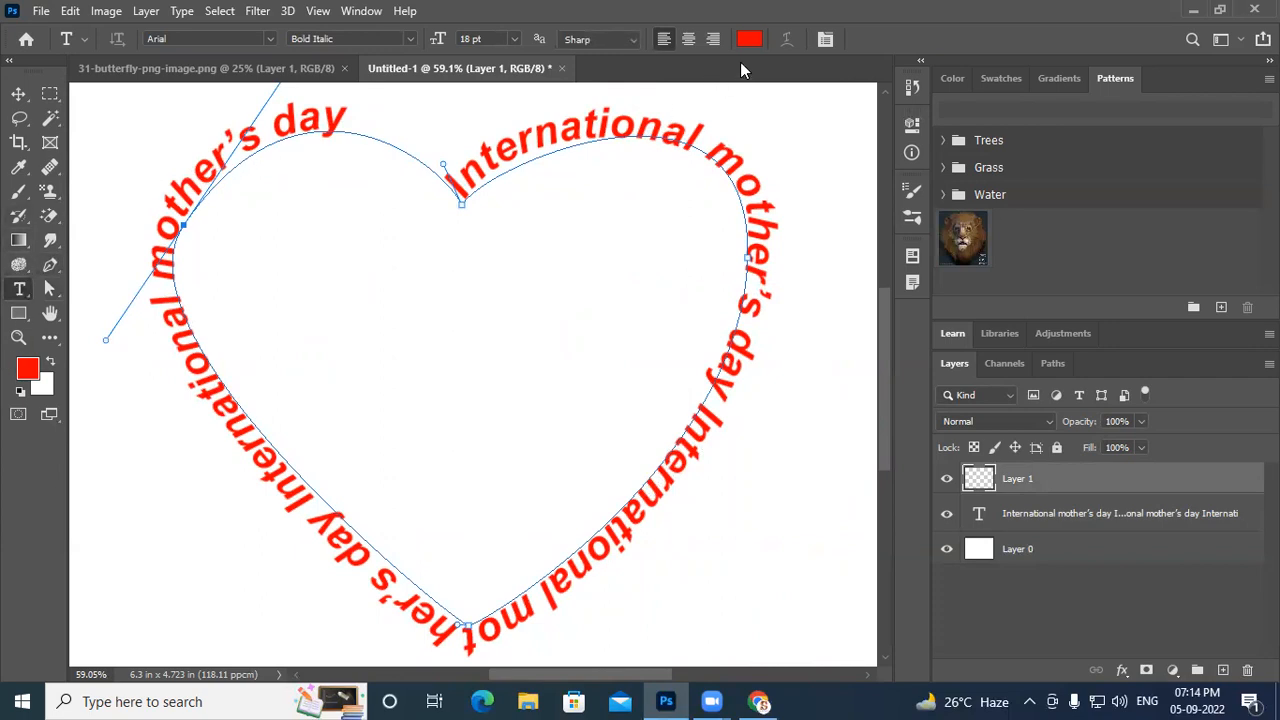
pyautogui.click(749, 38)
pyautogui.click(660, 276)
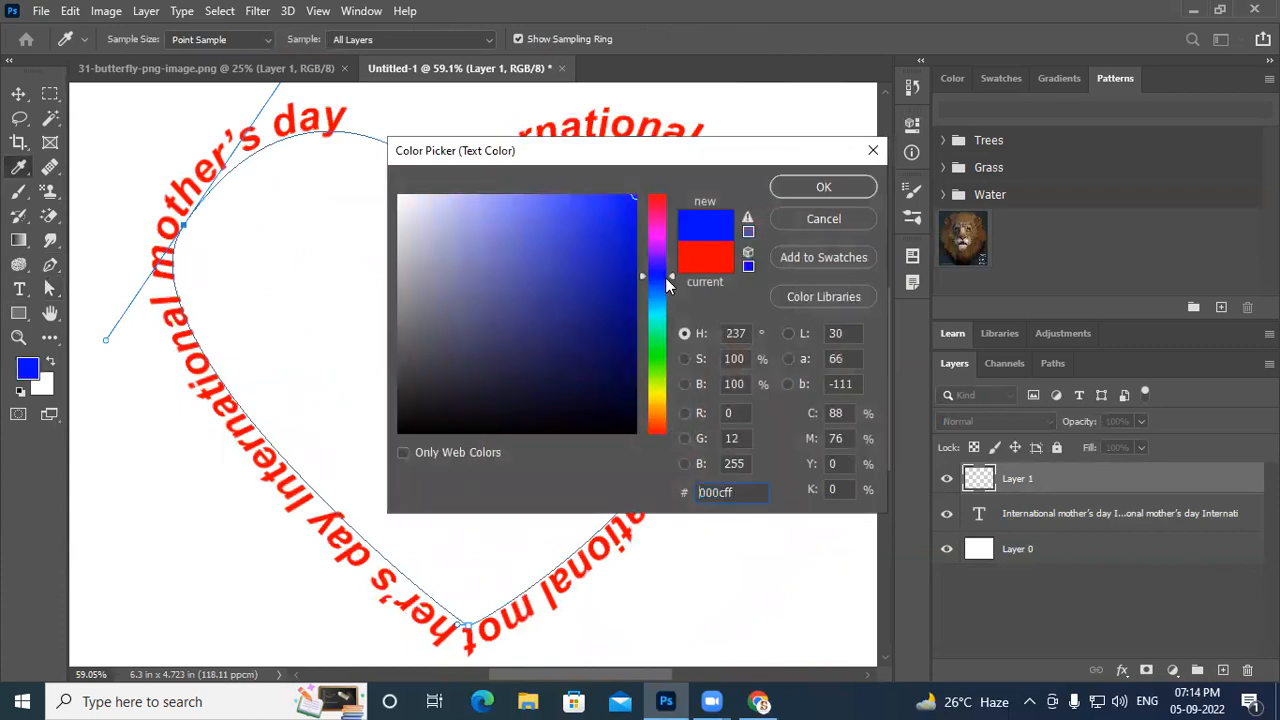
pyautogui.click(823, 187)
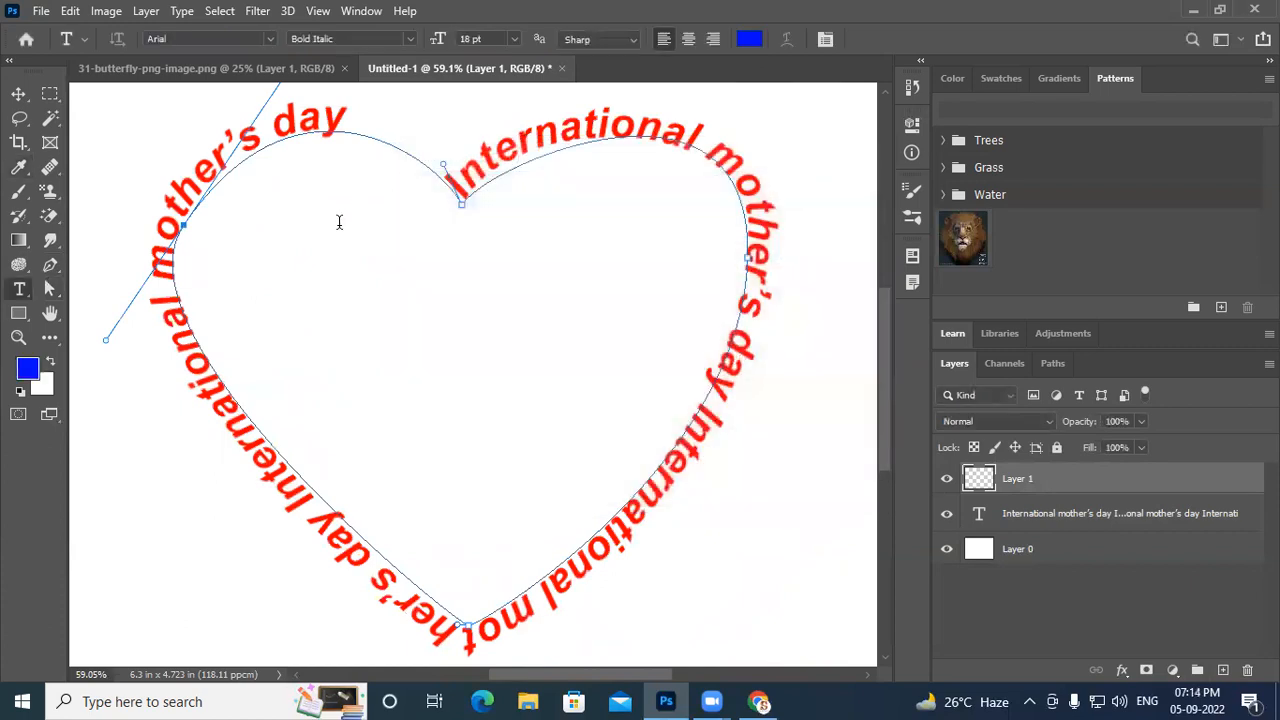
pyautogui.click(49, 288)
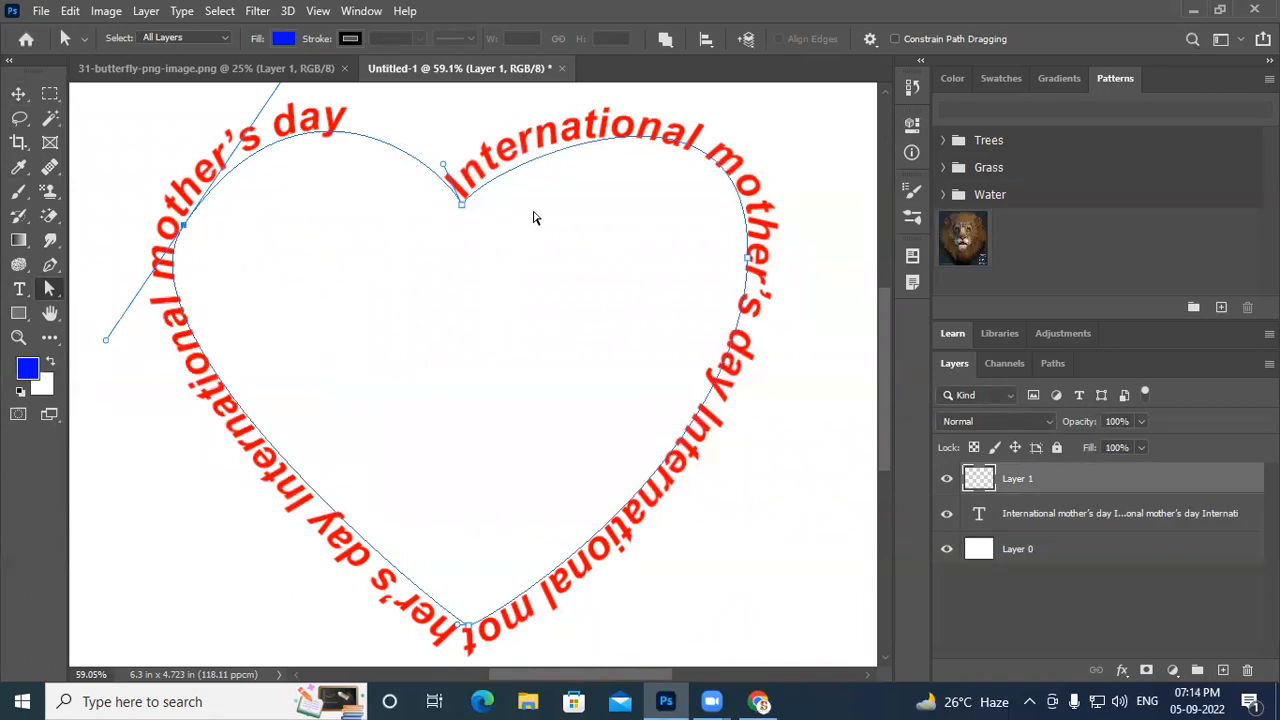
pyautogui.click(225, 37)
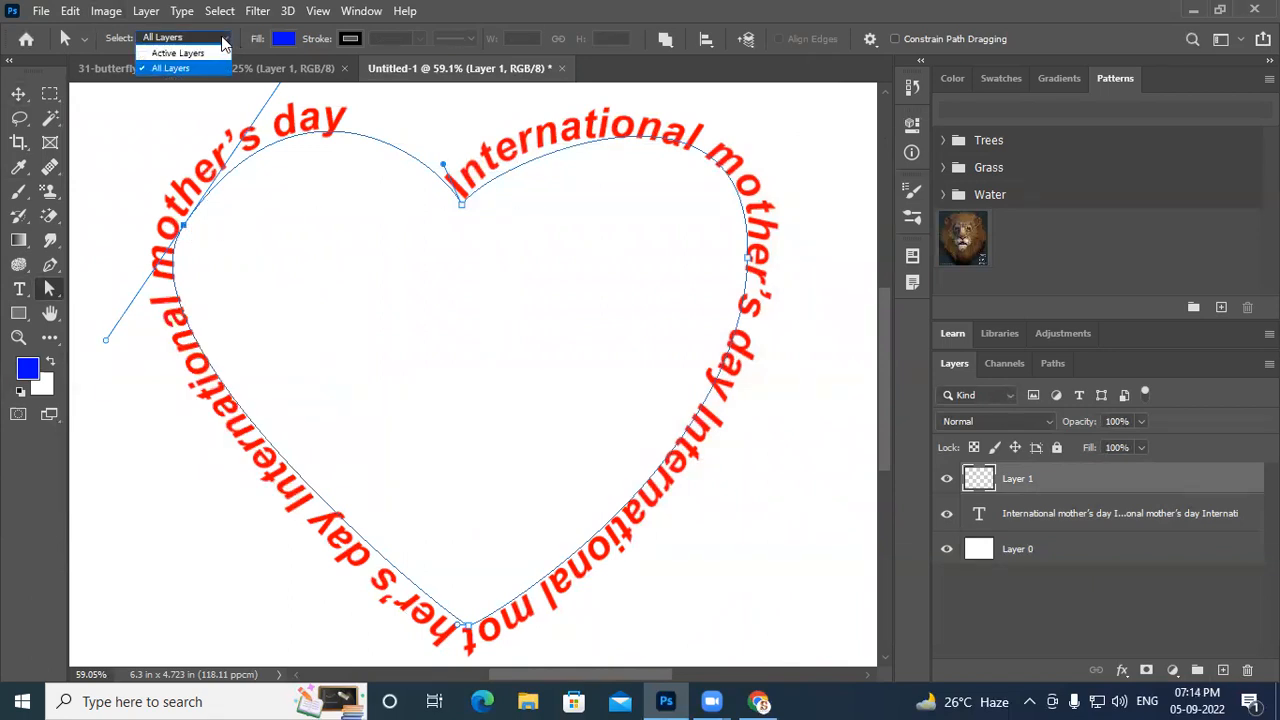
pyautogui.click(46, 266)
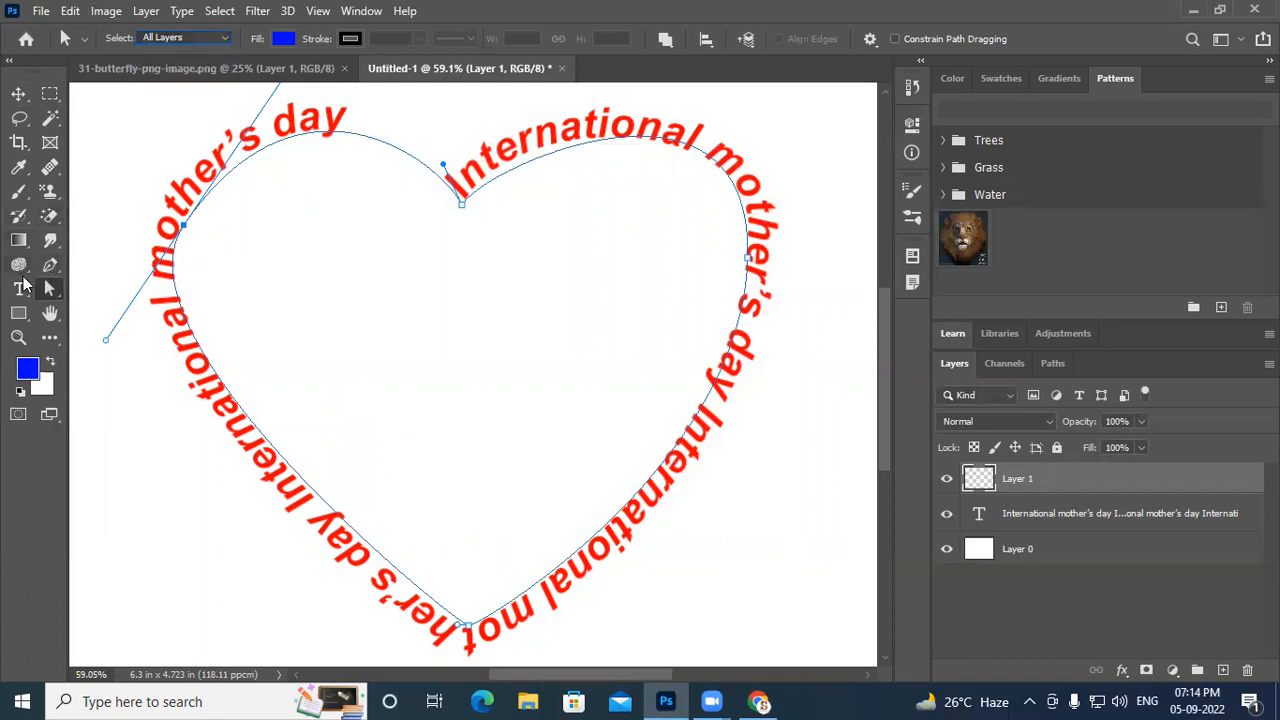
pyautogui.click(49, 265)
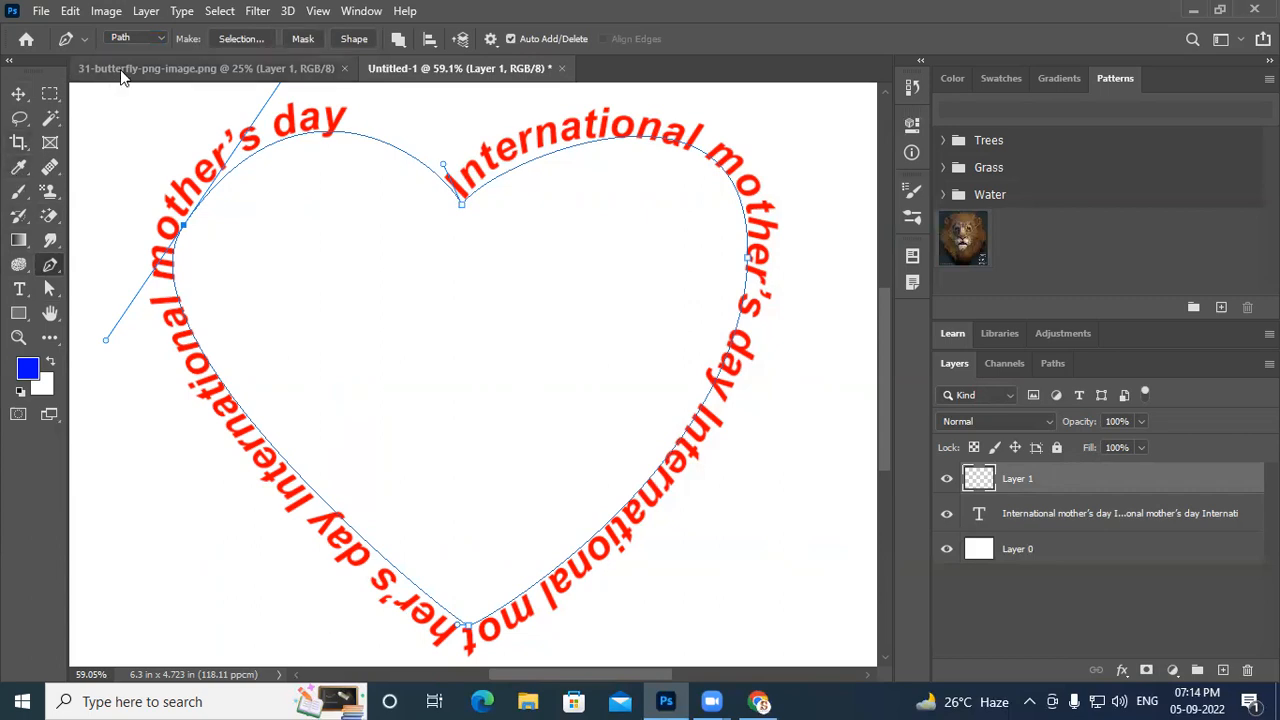
pyautogui.click(50, 286)
pyautogui.rightClick(58, 285)
pyautogui.click(125, 290)
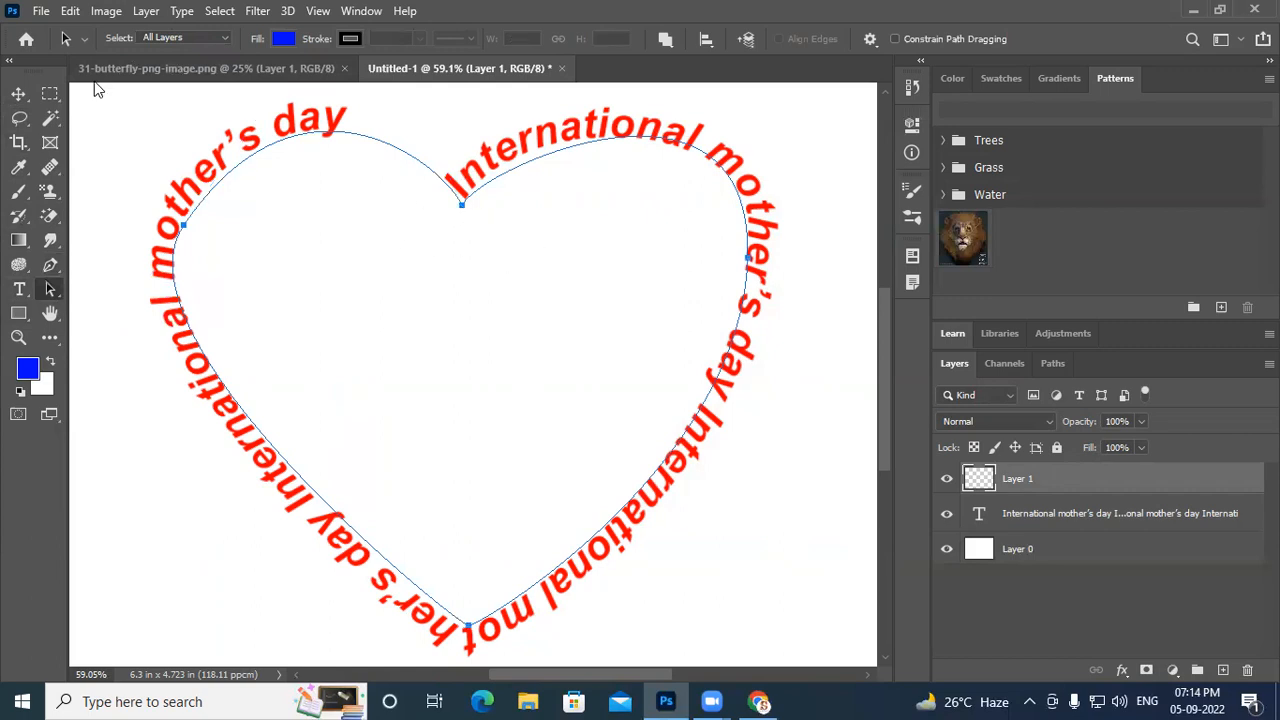
# Try path selection limited to active layers on the heart path, and set it back to all layers
pyautogui.click(214, 37)
pyautogui.click(185, 46)
pyautogui.click(19, 289)
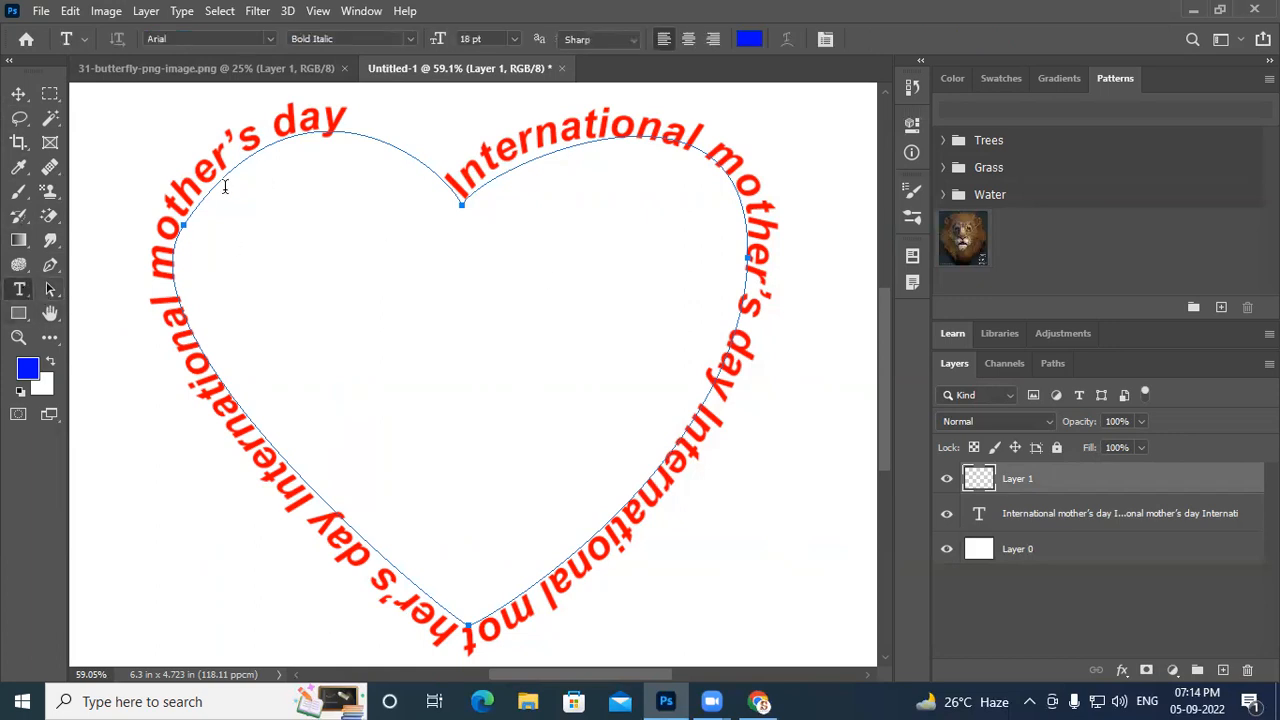
pyautogui.rightClick(19, 289)
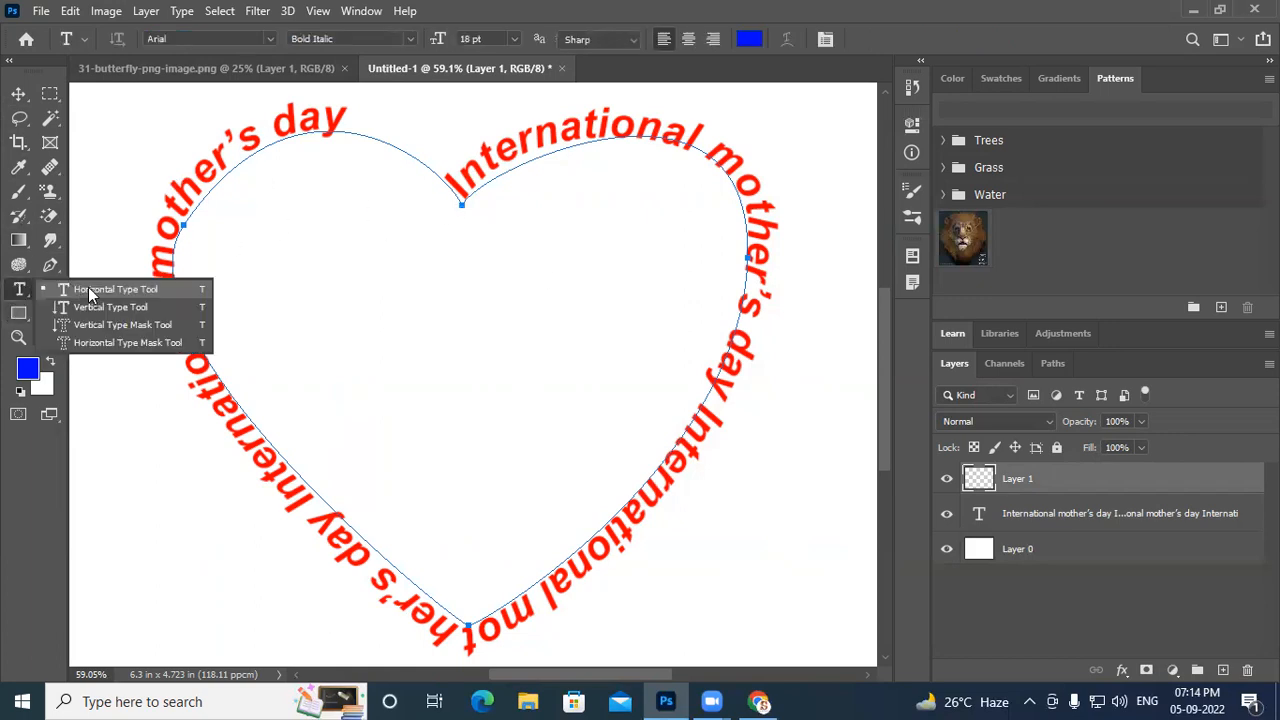
pyautogui.click(77, 289)
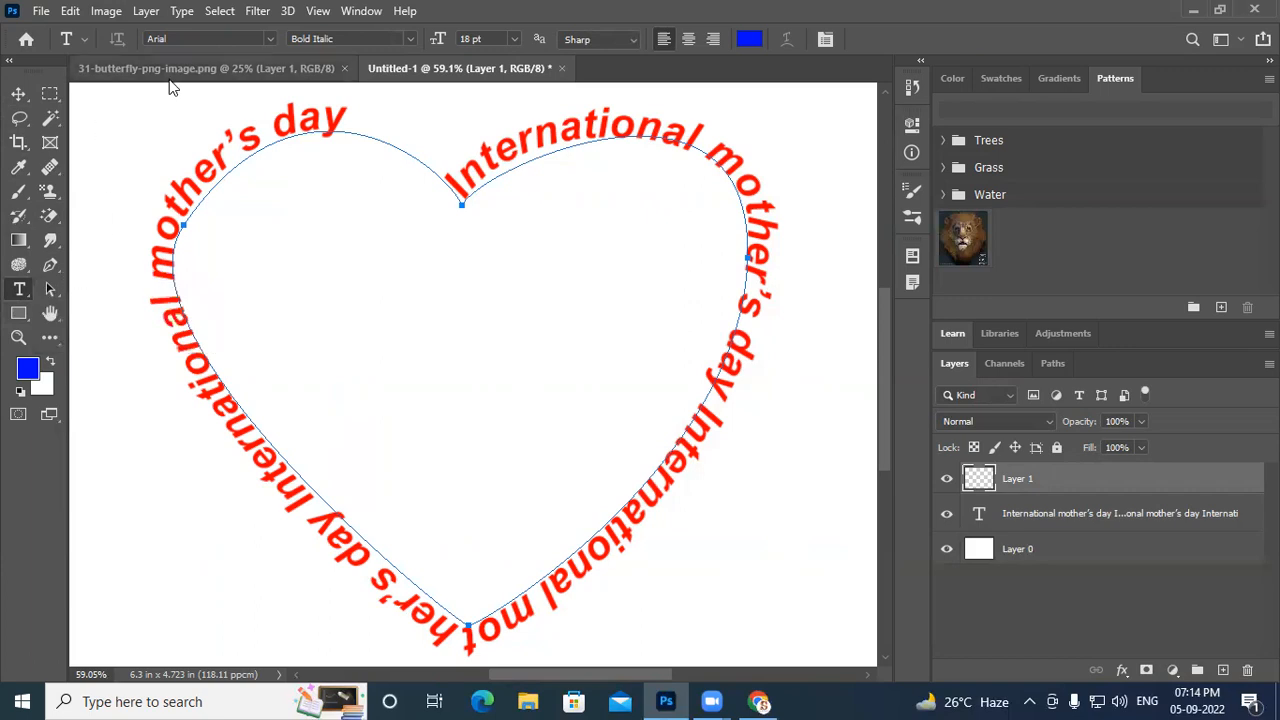
pyautogui.click(270, 38)
pyautogui.click(270, 38)
pyautogui.click(47, 287)
pyautogui.rightClick(53, 287)
pyautogui.click(159, 296)
pyautogui.click(366, 227)
pyautogui.click(368, 142)
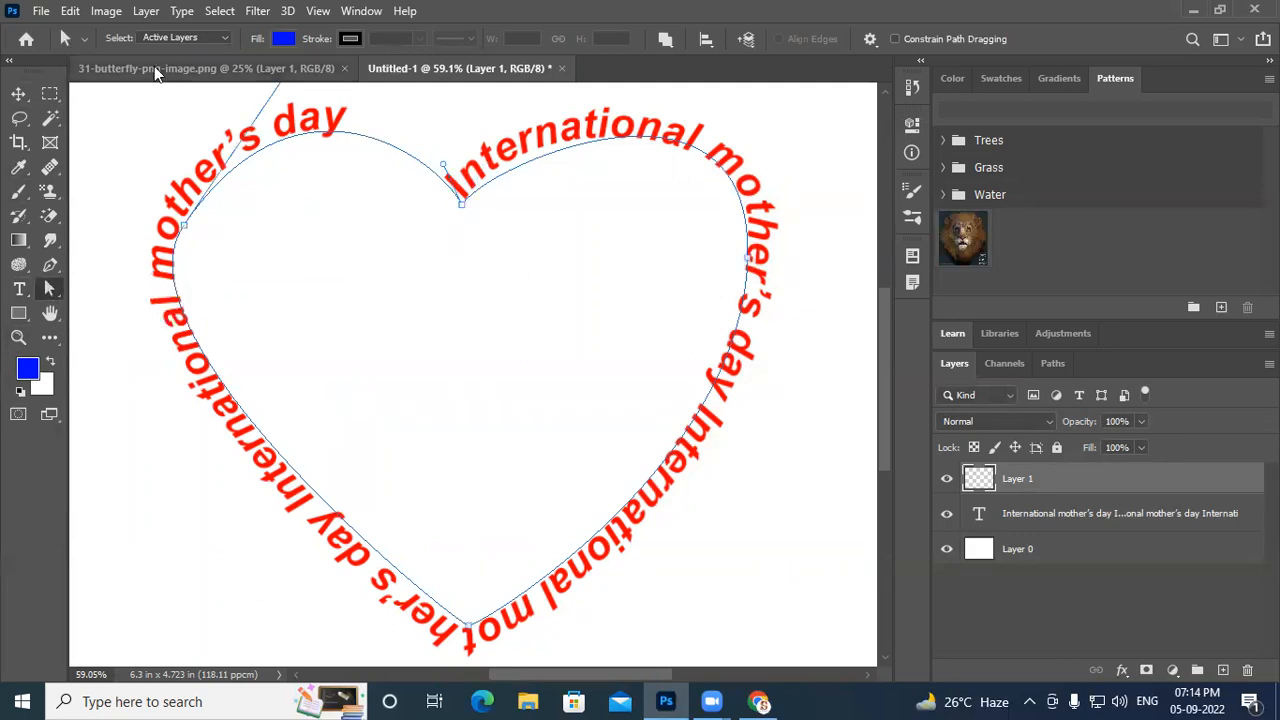
pyautogui.click(165, 38)
pyautogui.click(170, 62)
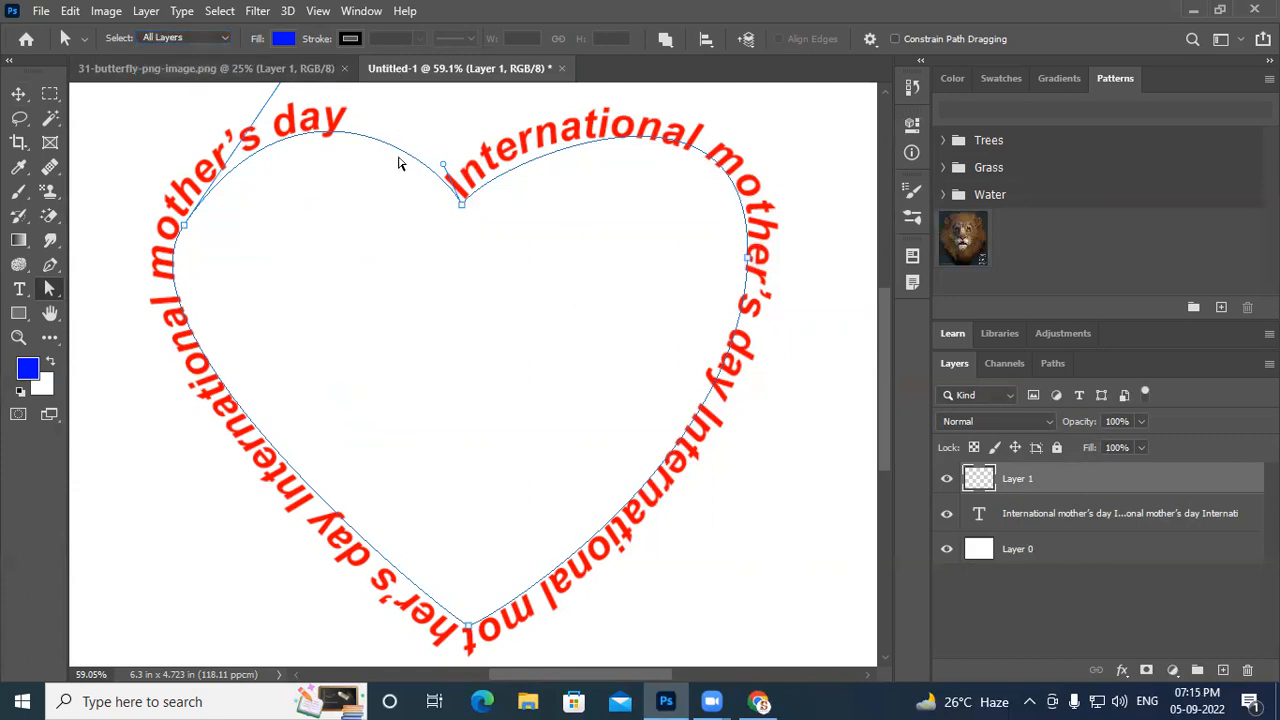
# Try to start type inside the heart's left lobe, and return to Layer 1
pyautogui.click(19, 289)
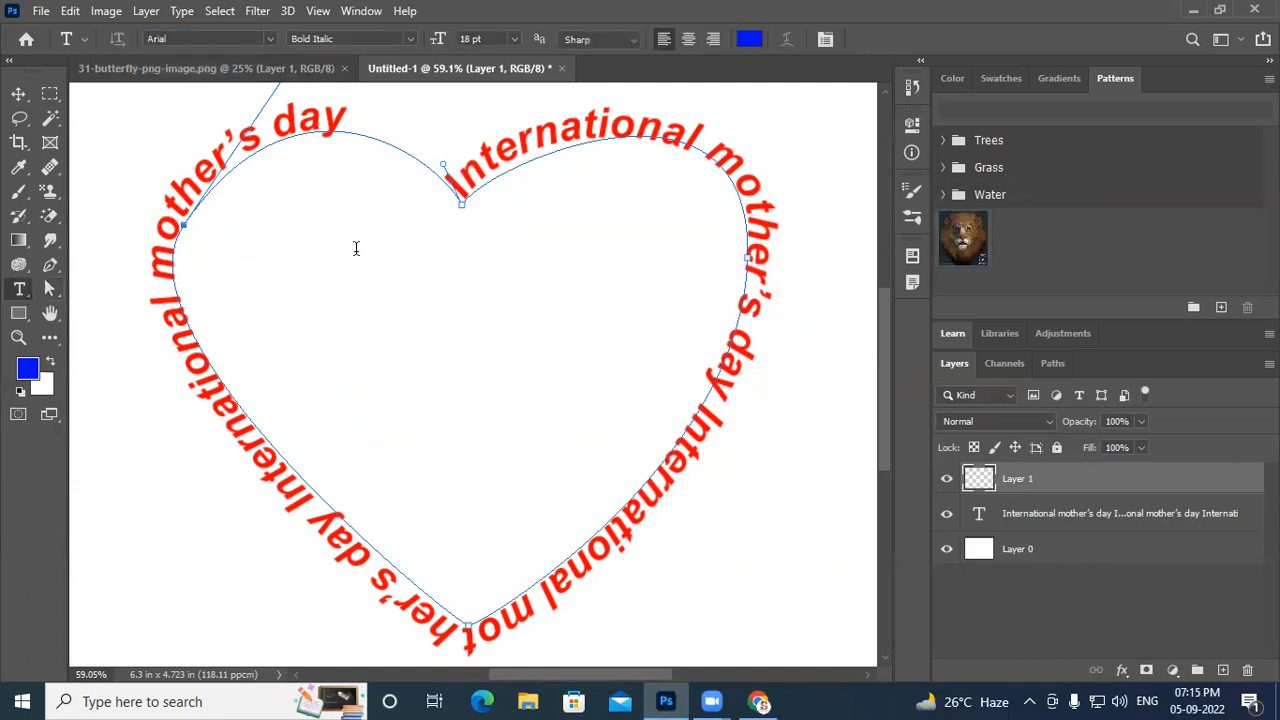
pyautogui.click(375, 162)
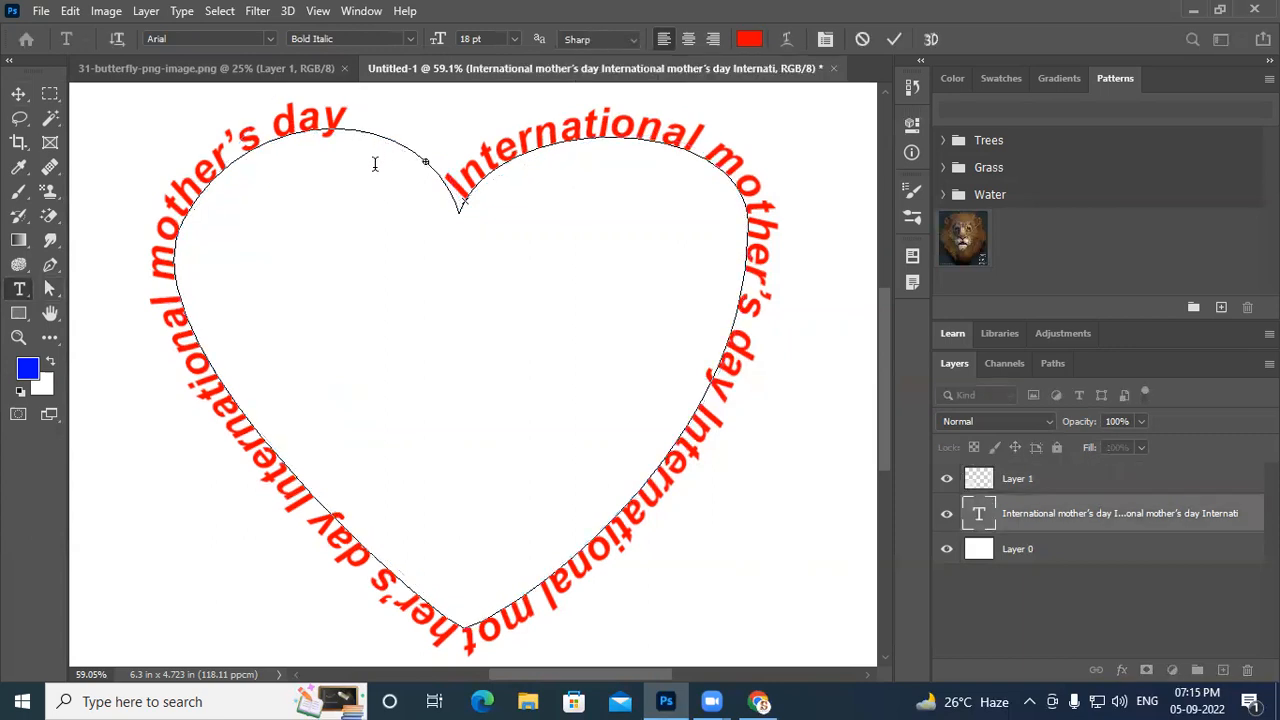
pyautogui.press('ctrl')
pyautogui.click(1010, 479)
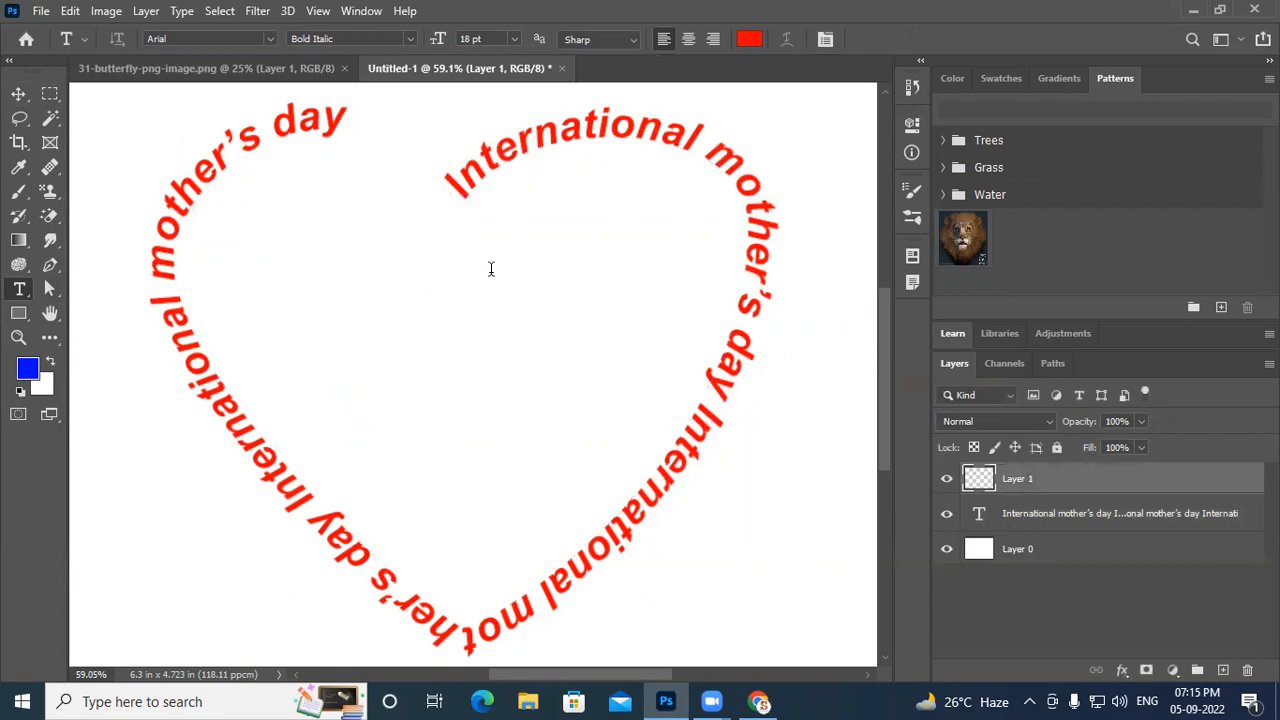
# Try pulling the notch anchor of the text's heart path downward, and undo the move
pyautogui.click(50, 289)
pyautogui.click(385, 172)
pyautogui.moveTo(421, 182); pyautogui.dragTo(394, 250)
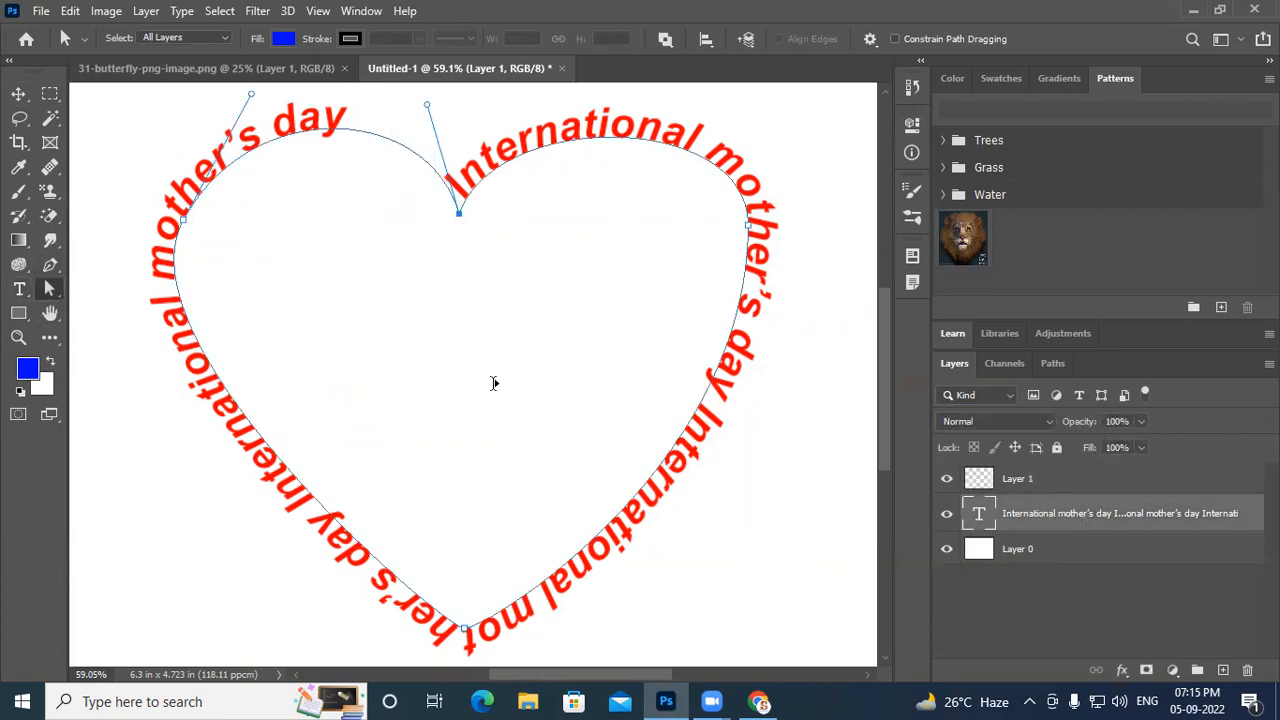
pyautogui.moveTo(459, 216); pyautogui.dragTo(463, 317)
pyautogui.hotkey('ctrl', 'z')
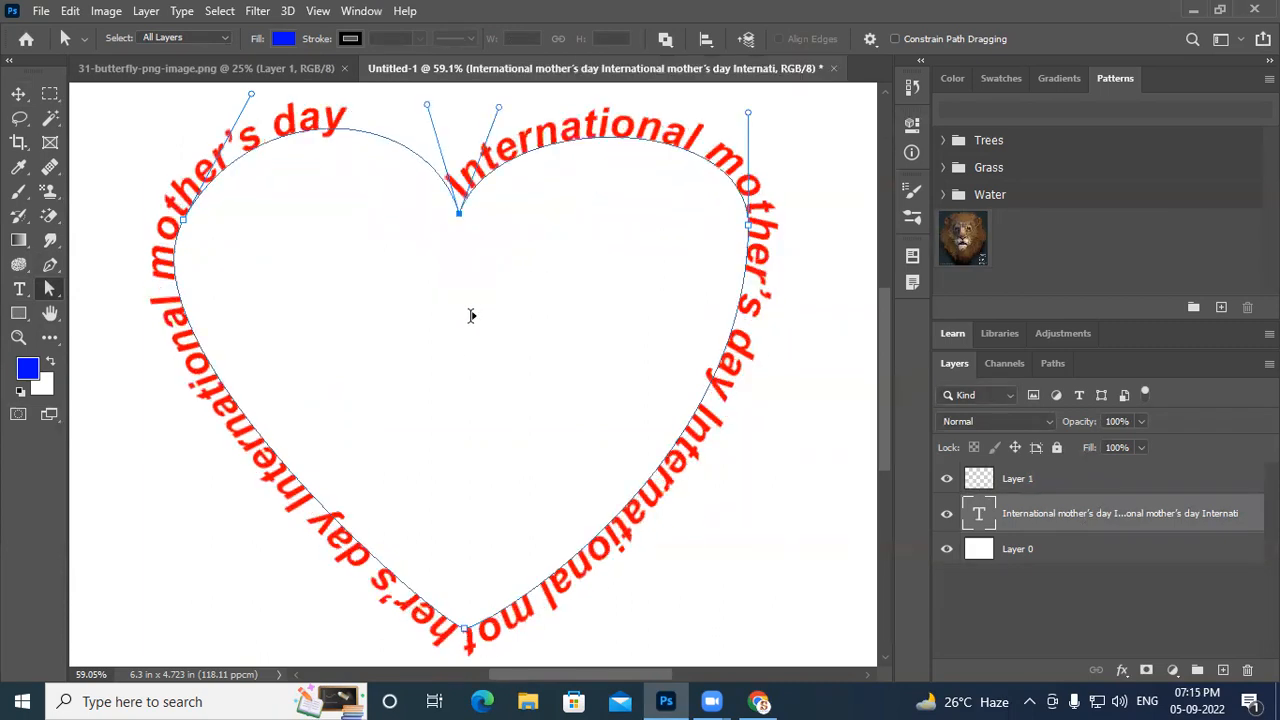
# Select all anchors of the text's heart path, try shifting the path slightly down at the notch, and undo it
pyautogui.moveTo(112, 97); pyautogui.dragTo(951, 563)
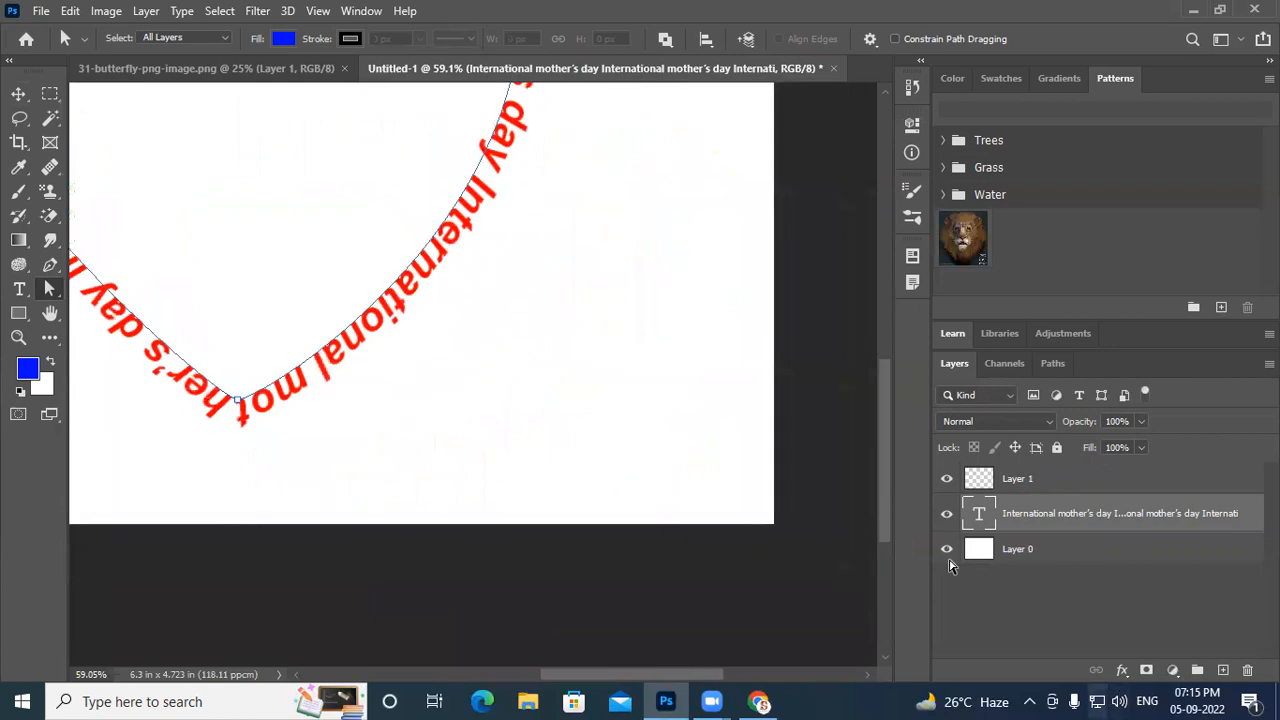
pyautogui.scroll(3, 255, 282)
pyautogui.scroll(4, 255, 288)
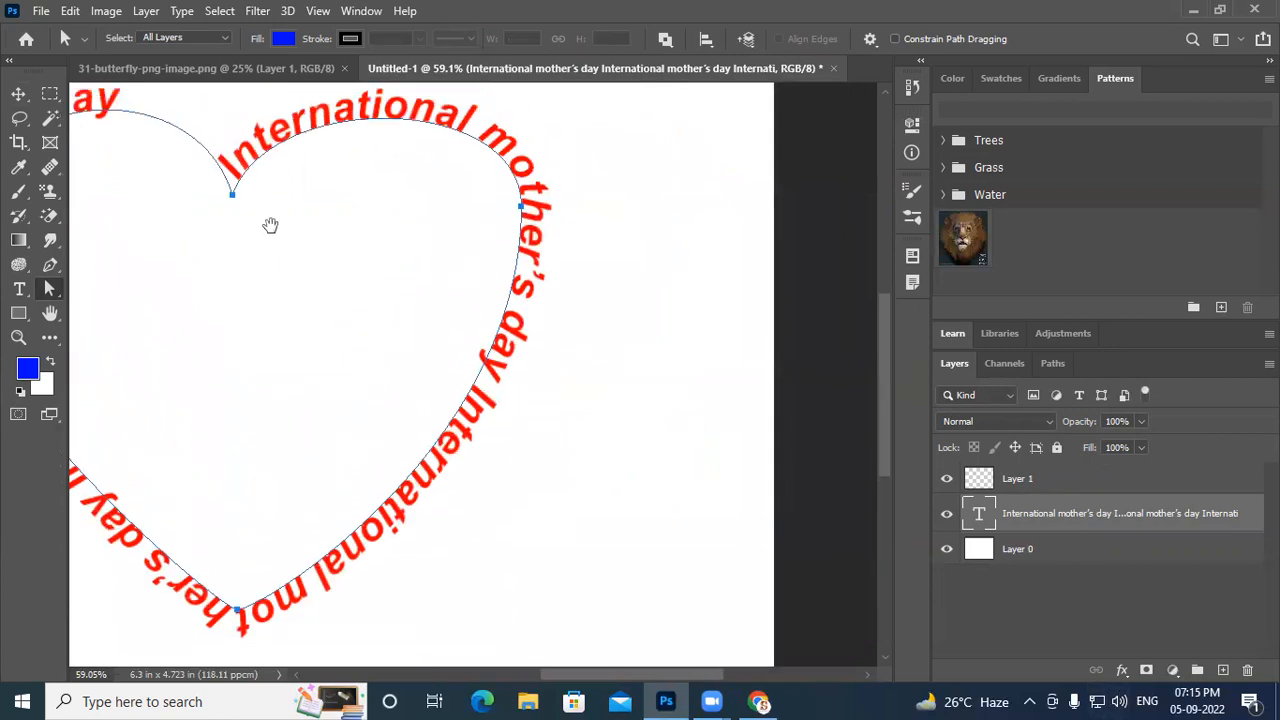
pyautogui.moveTo(271, 223); pyautogui.dragTo(537, 334)
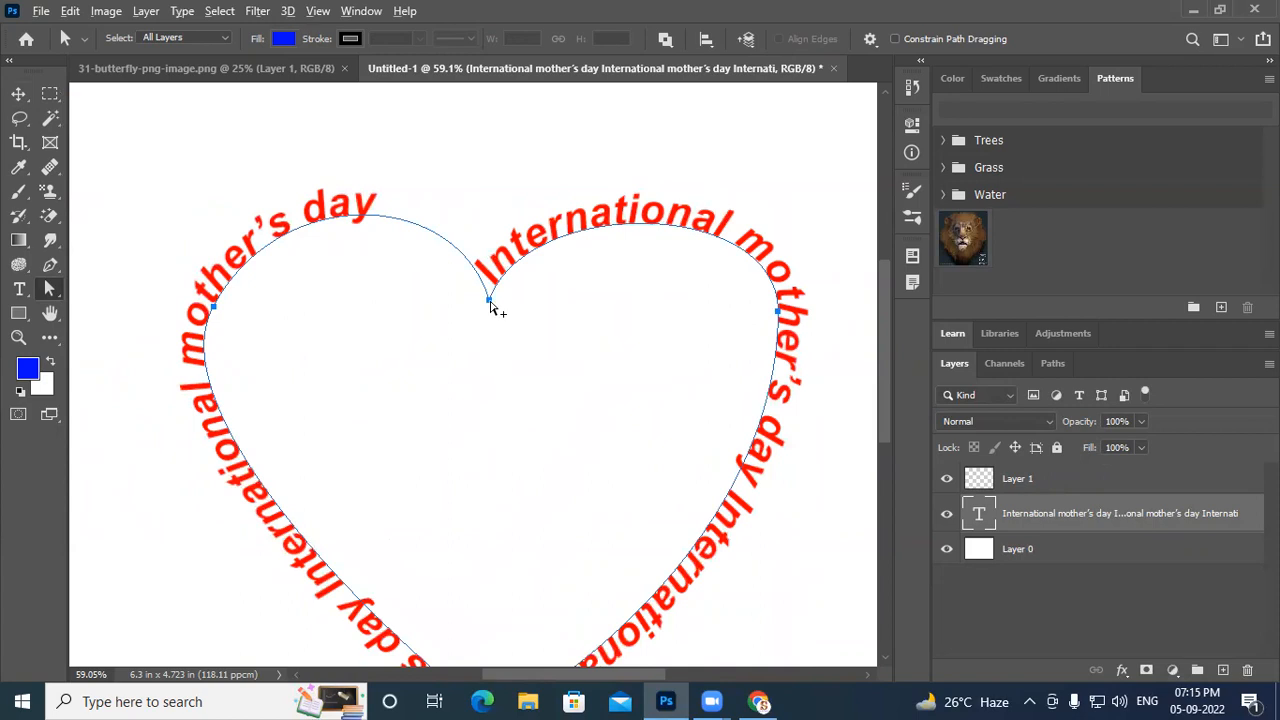
pyautogui.rightClick(58, 285)
pyautogui.click(130, 303)
pyautogui.moveTo(491, 294); pyautogui.dragTo(497, 325)
pyautogui.hotkey('ctrl', 'z')
pyautogui.rightClick(47, 285)
pyautogui.click(146, 287)
pyautogui.rightClick(451, 251)
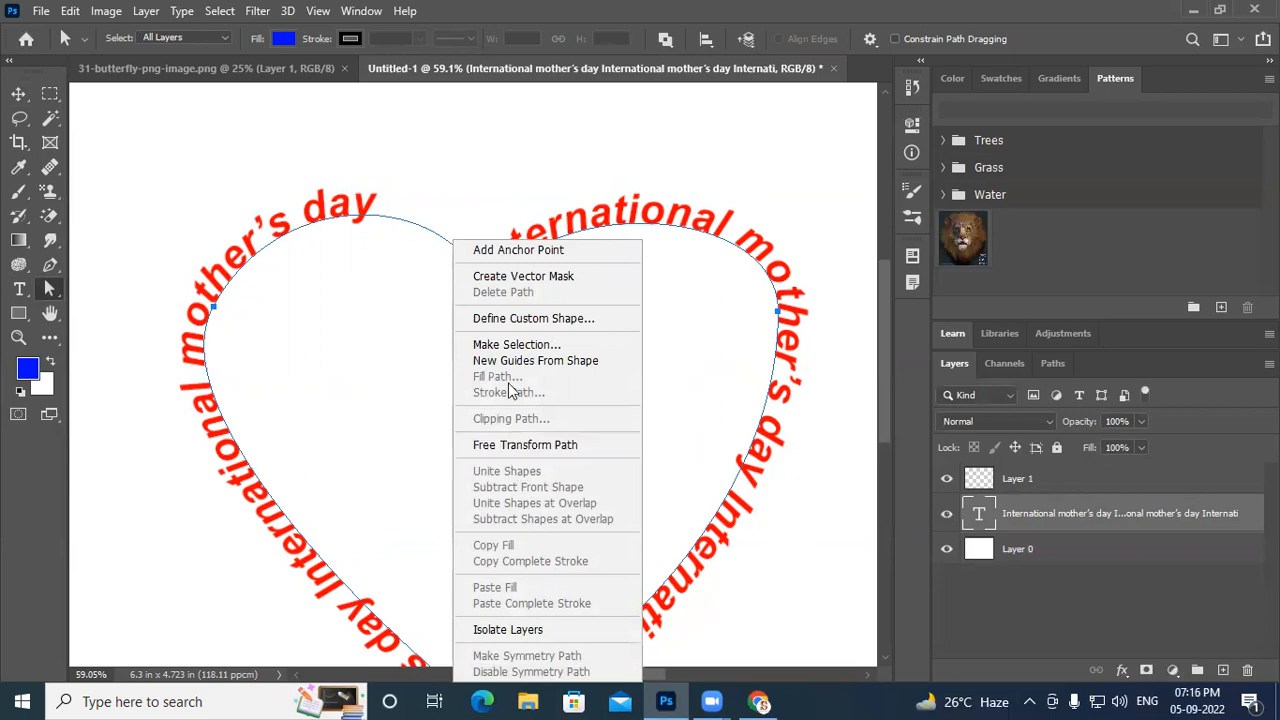
pyautogui.click(800, 158)
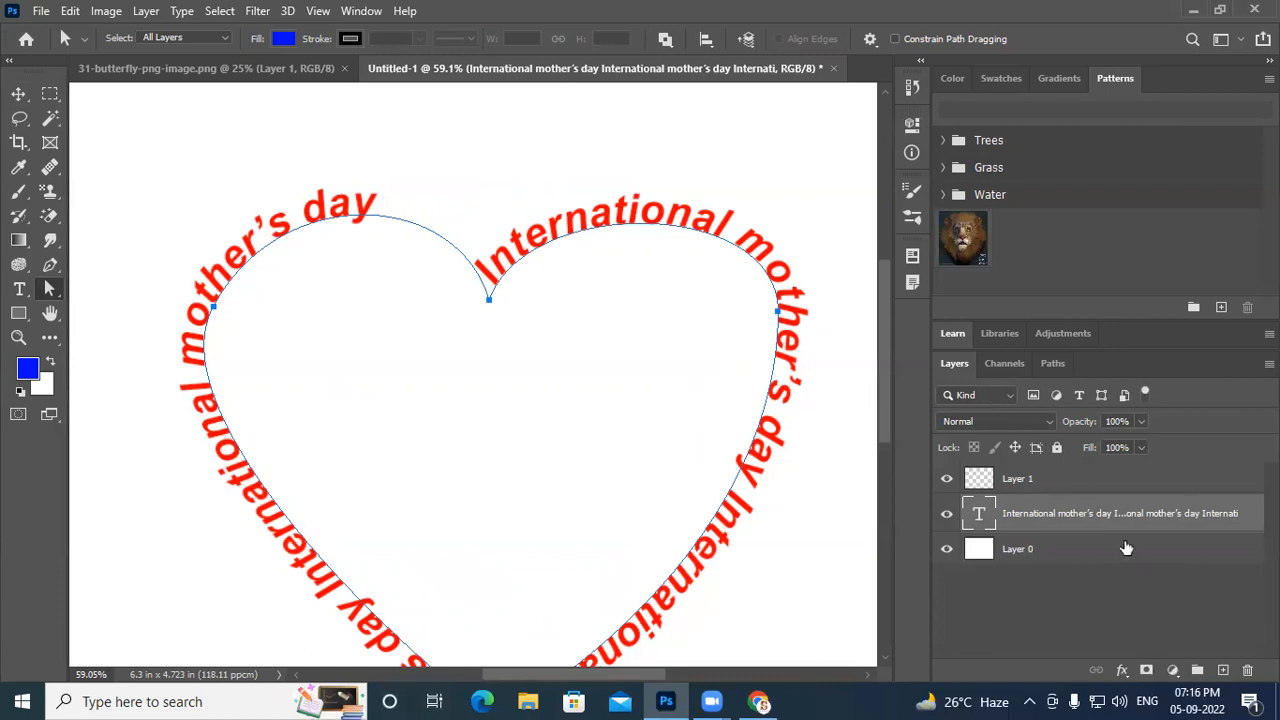
# Draw a smaller closed heart path on Layer 1 with the Pen tool, well inside the red lettering
pyautogui.click(1060, 479)
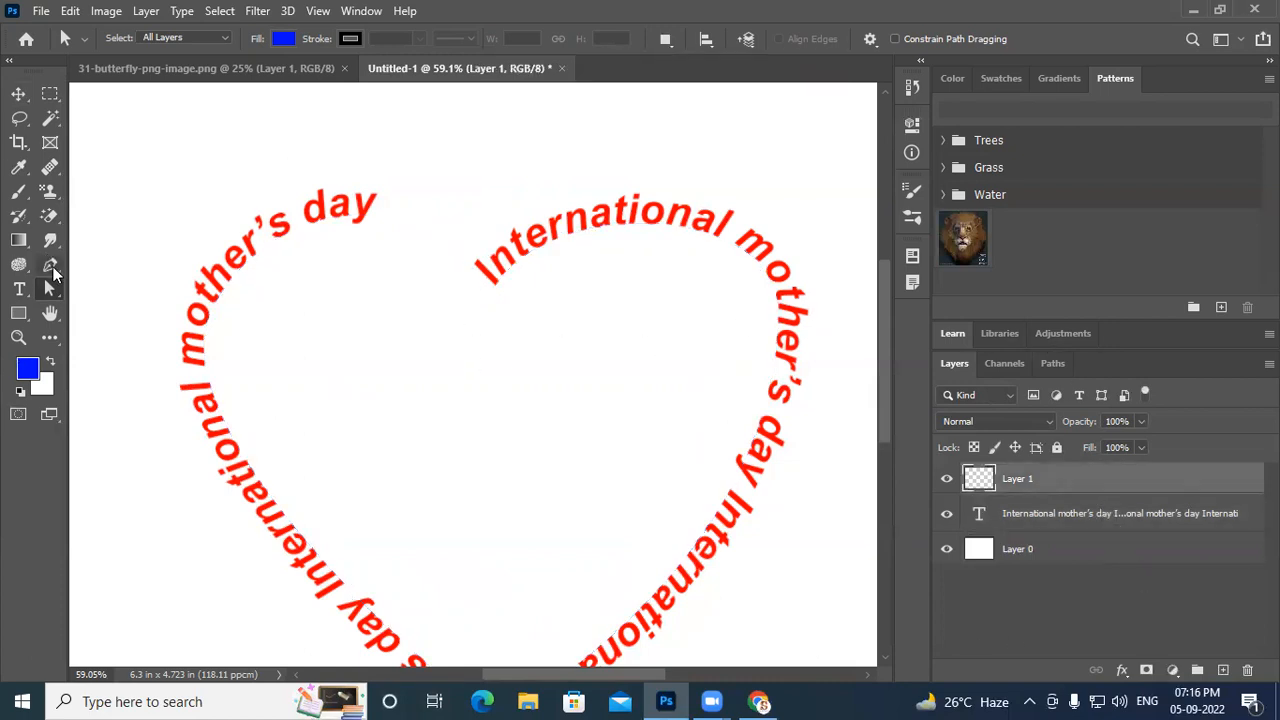
pyautogui.click(50, 265)
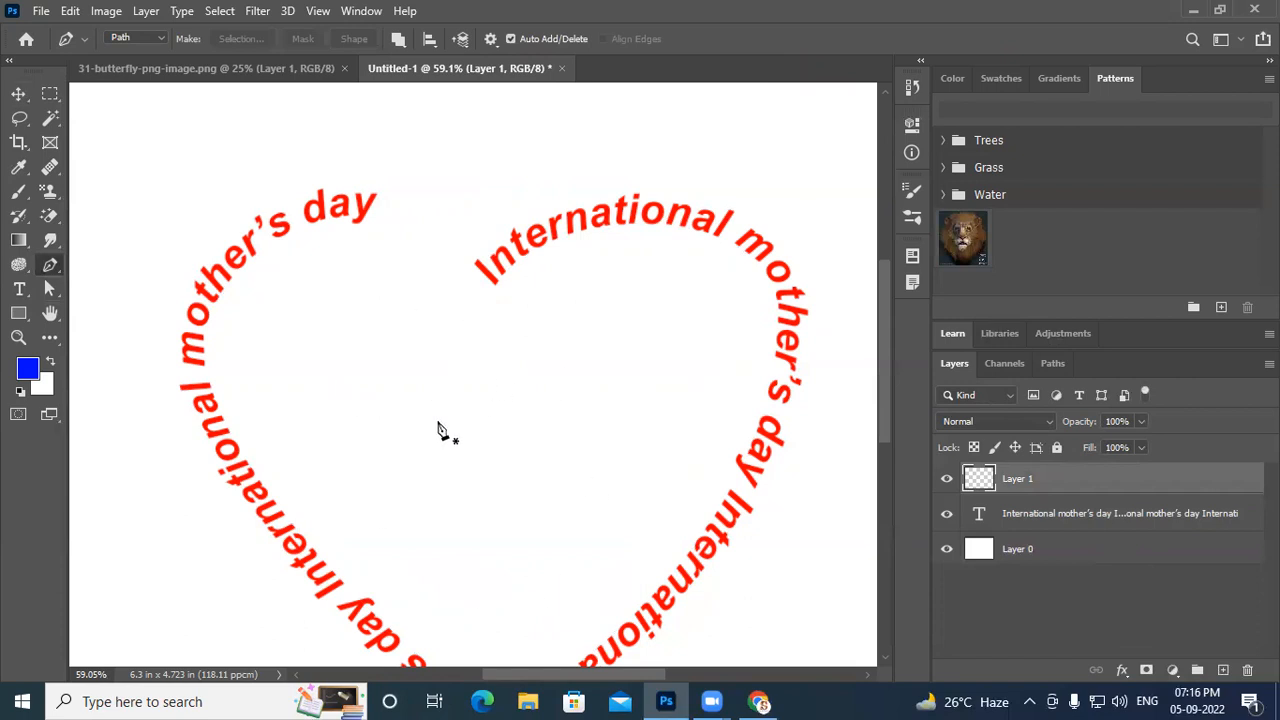
pyautogui.moveTo(485, 325); pyautogui.dragTo(460, 307)
pyautogui.moveTo(326, 336); pyautogui.dragTo(299, 426)
pyautogui.moveTo(493, 622); pyautogui.dragTo(534, 634)
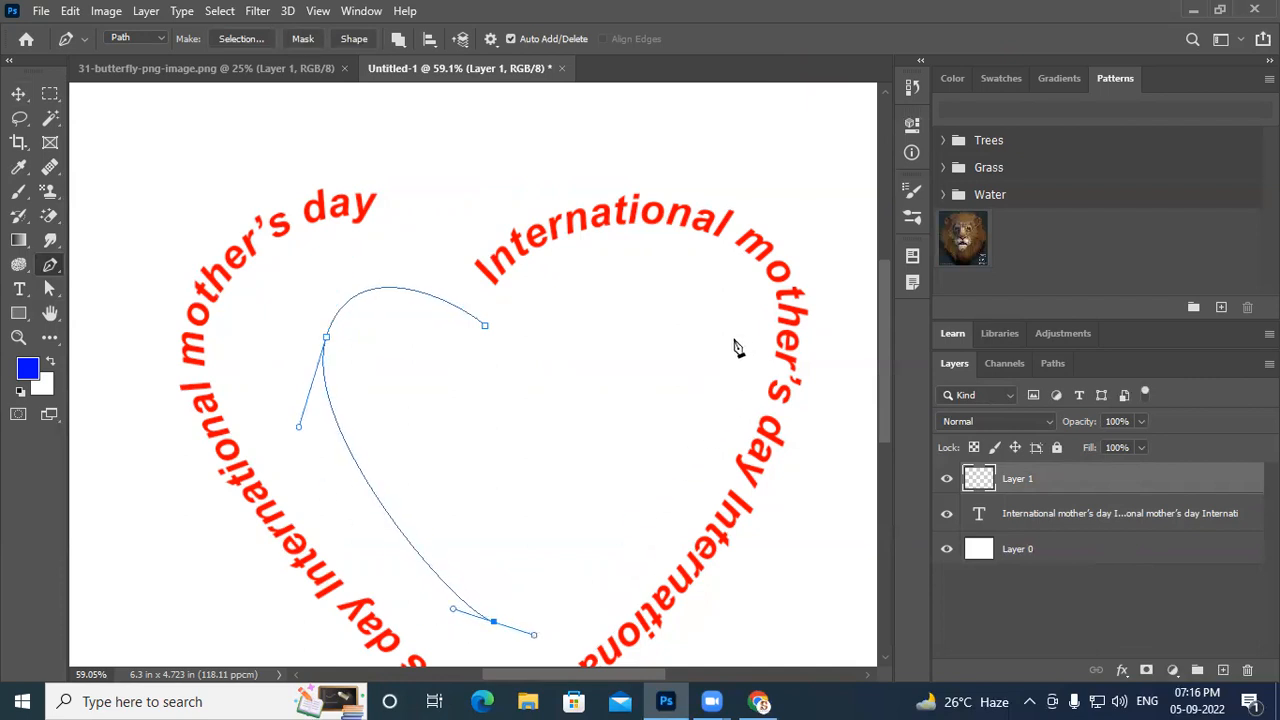
pyautogui.moveTo(731, 341); pyautogui.dragTo(708, 250)
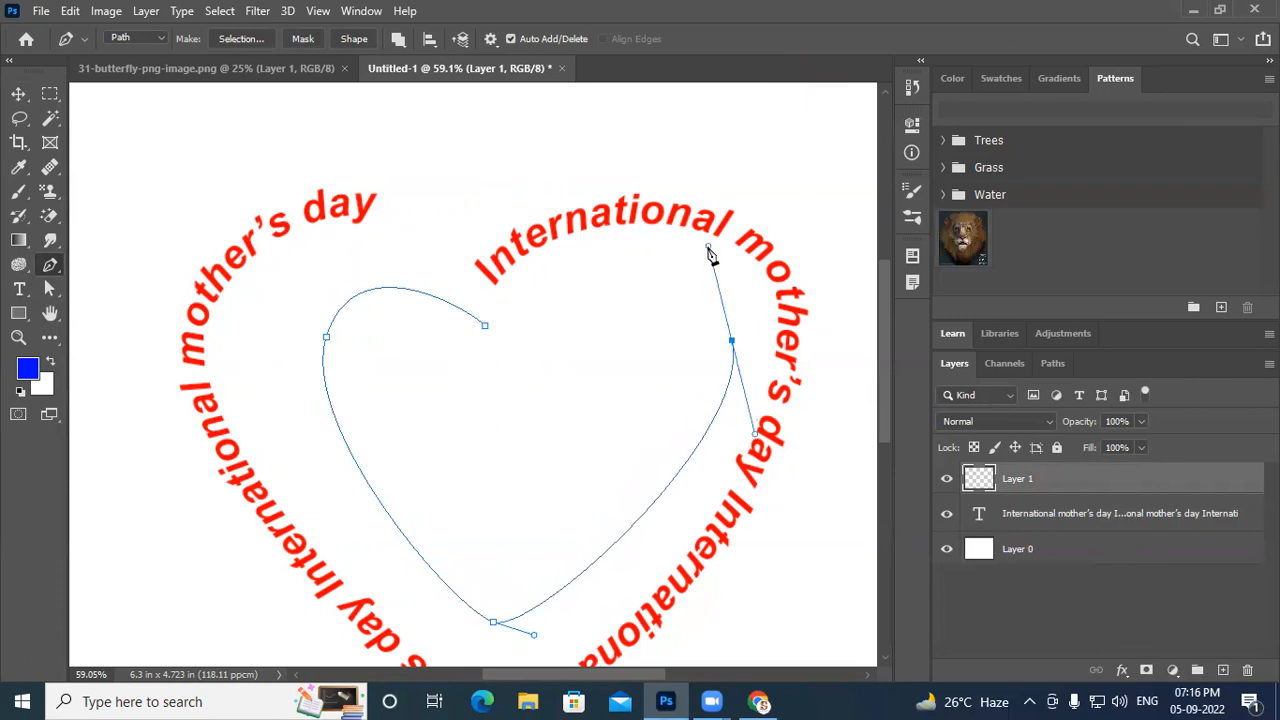
pyautogui.hotkey('ctrl', 'z')
pyautogui.moveTo(703, 350); pyautogui.dragTo(700, 257)
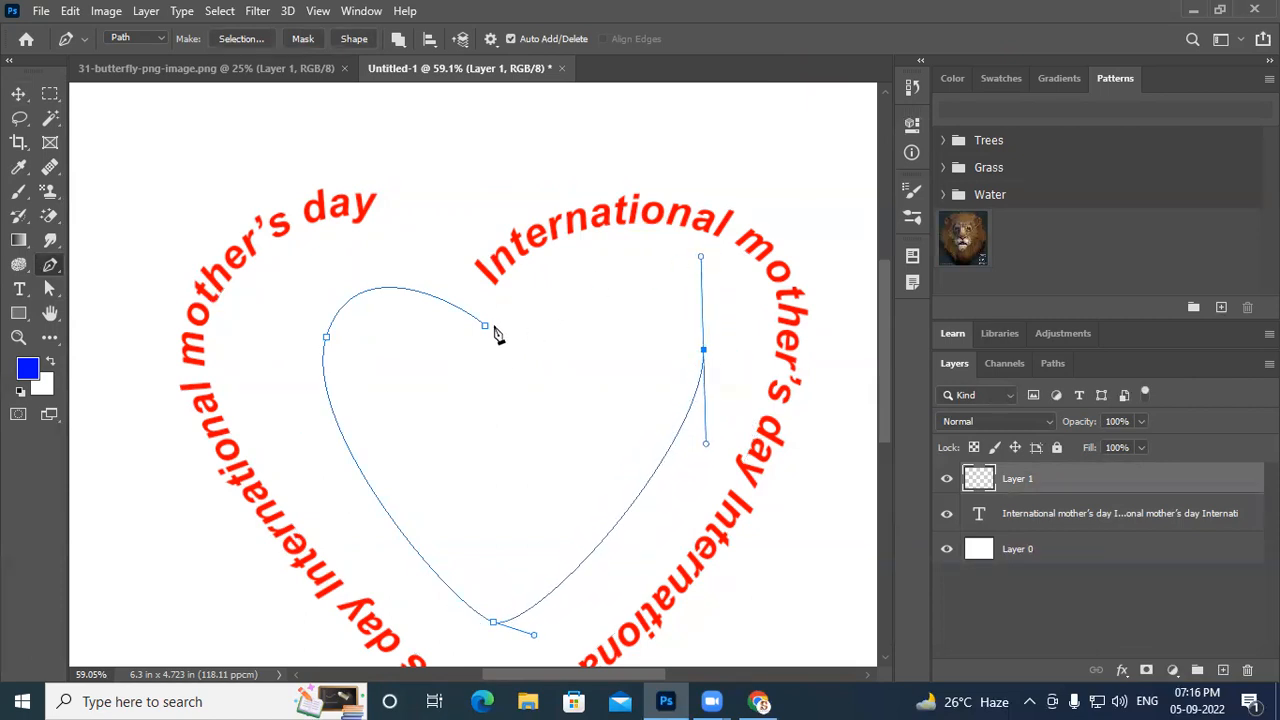
pyautogui.moveTo(485, 326); pyautogui.dragTo(468, 353)
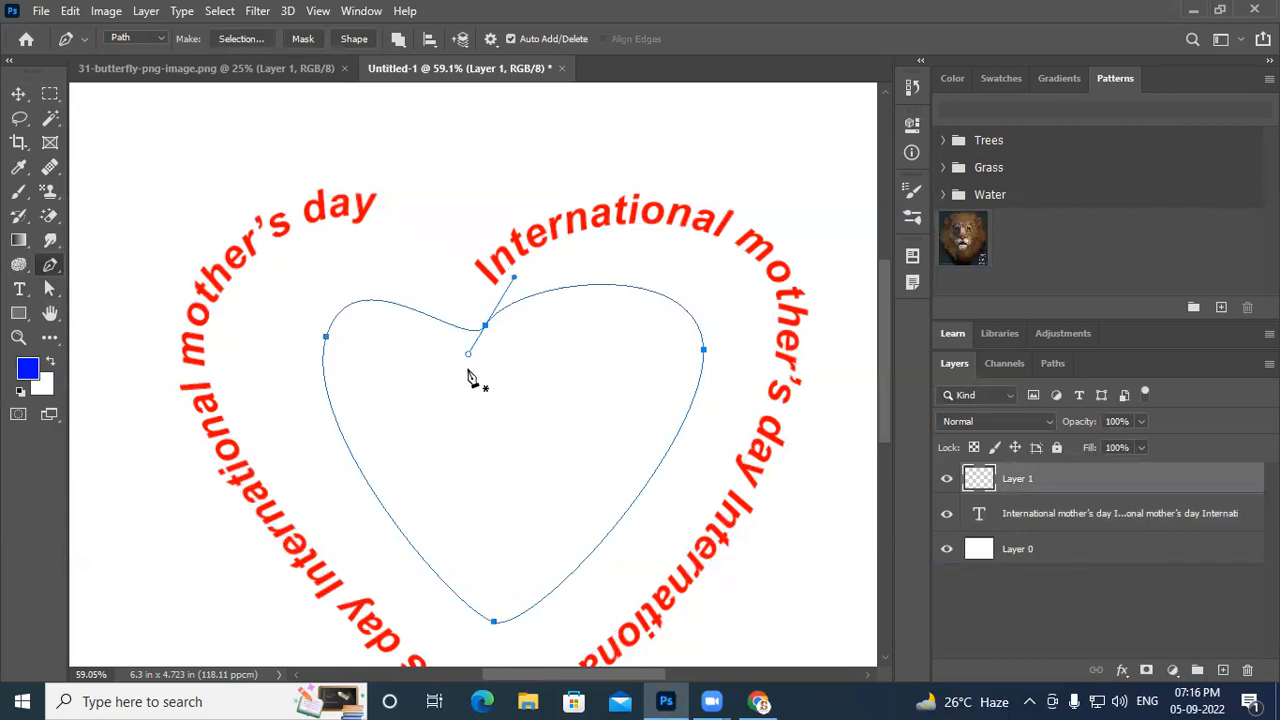
# Bend the left handle of the small heart's notch upward with the Direct Selection tool to form a sharp corner and rounded lobe
pyautogui.click(47, 289)
pyautogui.click(98, 289)
pyautogui.rightClick(49, 289)
pyautogui.click(110, 286)
pyautogui.keyDown('ctrl'); pyautogui.click(485, 326); pyautogui.keyUp('ctrl')
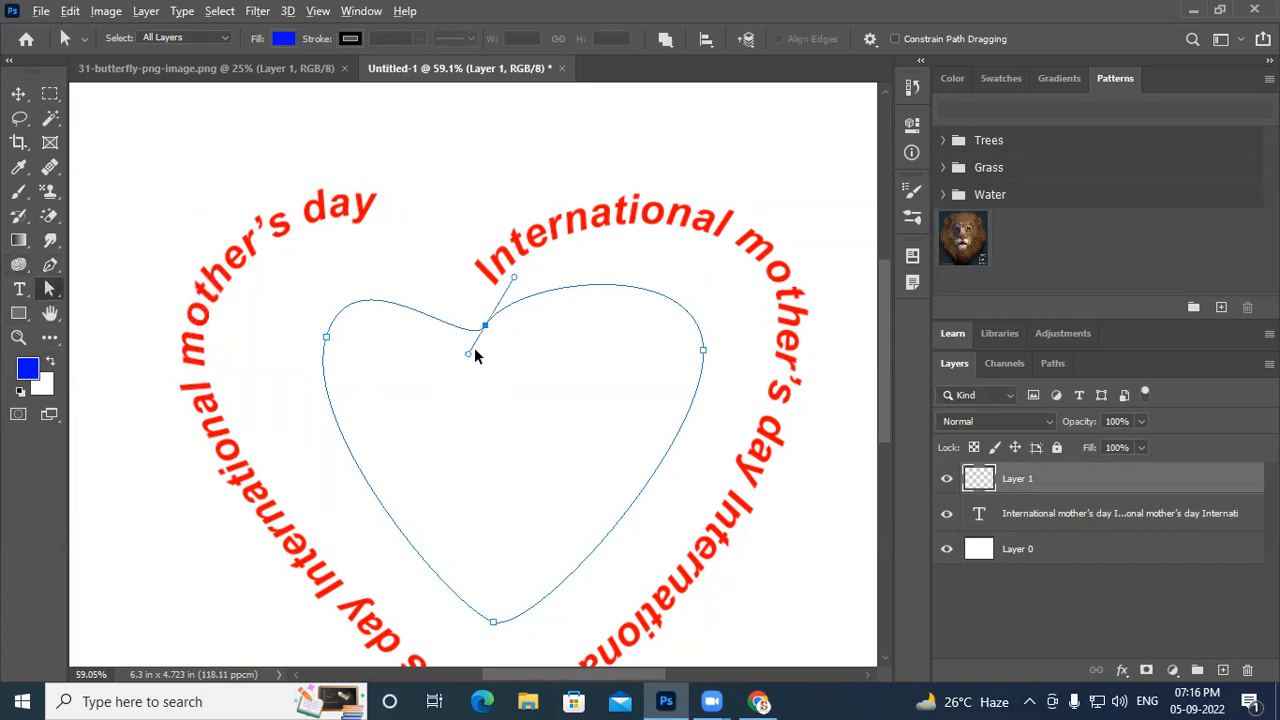
pyautogui.moveTo(468, 356); pyautogui.dragTo(465, 284)
# Select the small heart's upper left curve and limit path selection to the active layers
pyautogui.click(20, 290)
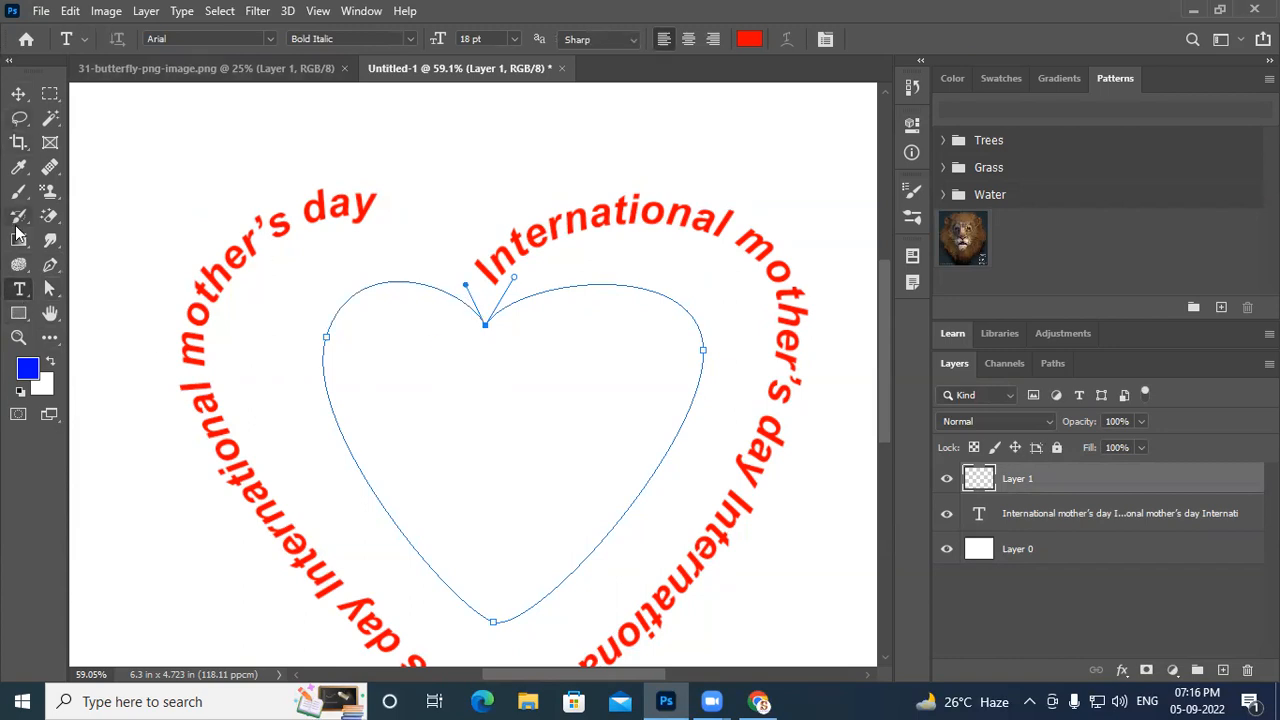
pyautogui.click(49, 290)
pyautogui.click(347, 307)
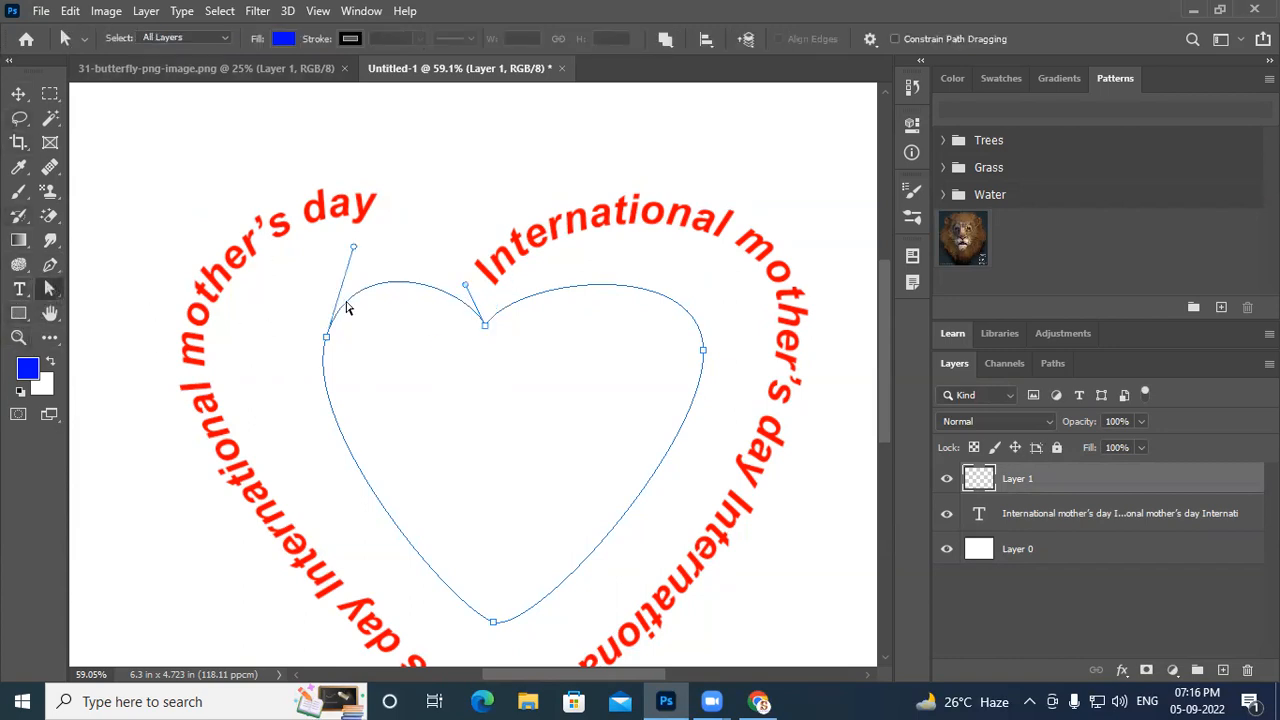
pyautogui.click(212, 38)
pyautogui.click(195, 51)
# Shift the whole small heart path slightly left and down with the Path Selection tool
pyautogui.click(49, 265)
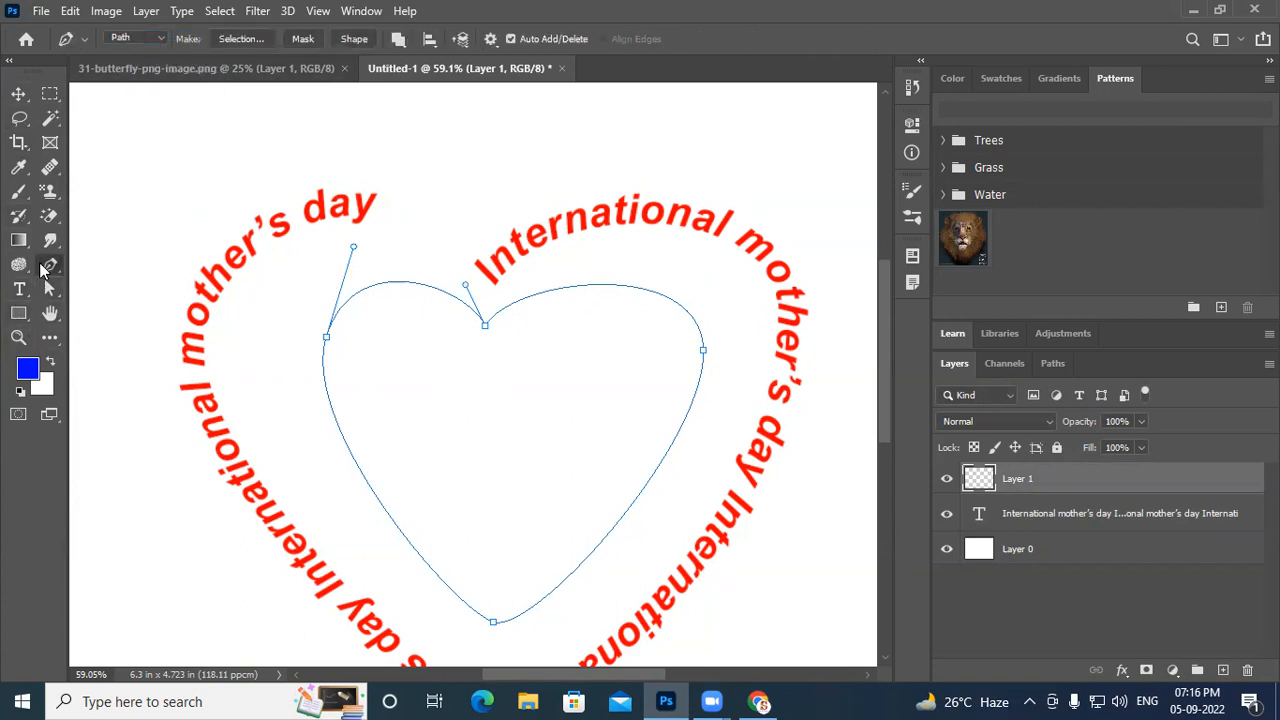
pyautogui.click(131, 39)
pyautogui.click(131, 64)
pyautogui.click(326, 337)
pyautogui.click(49, 287)
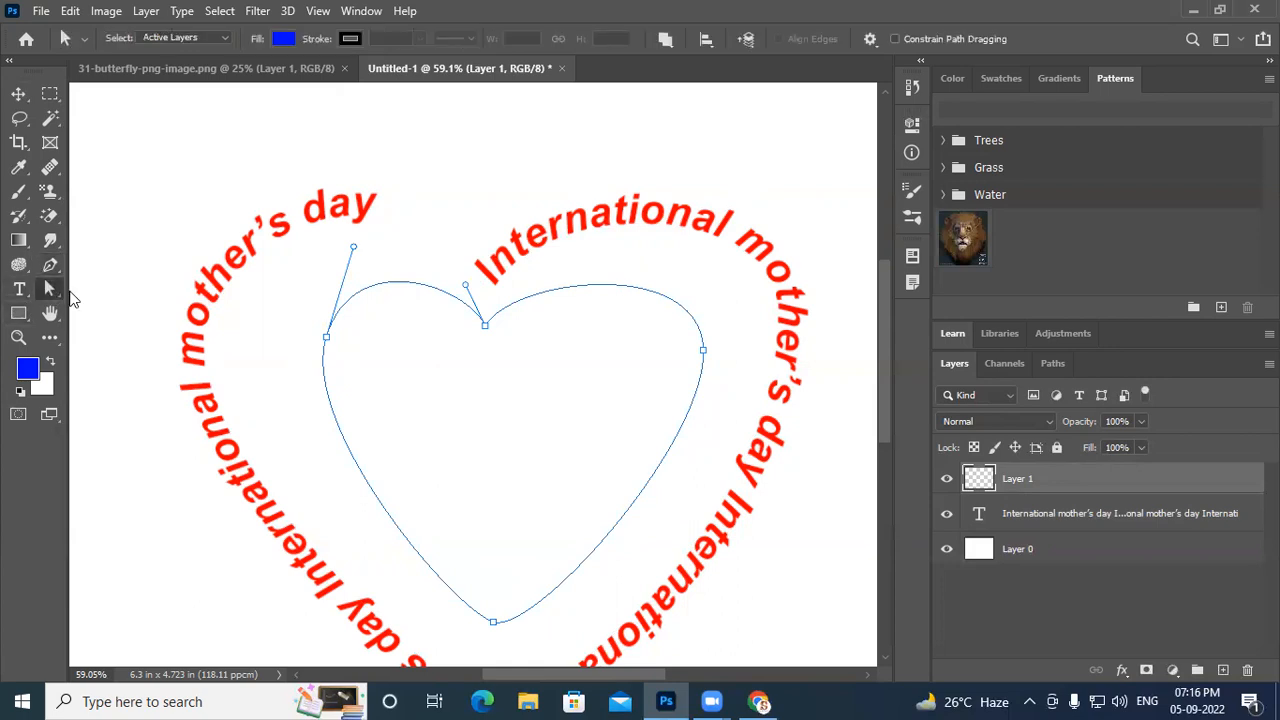
pyautogui.click(120, 292)
pyautogui.moveTo(332, 404); pyautogui.dragTo(318, 412)
# Try to start a text block inside the small heart path with the Type tool
pyautogui.click(19, 290)
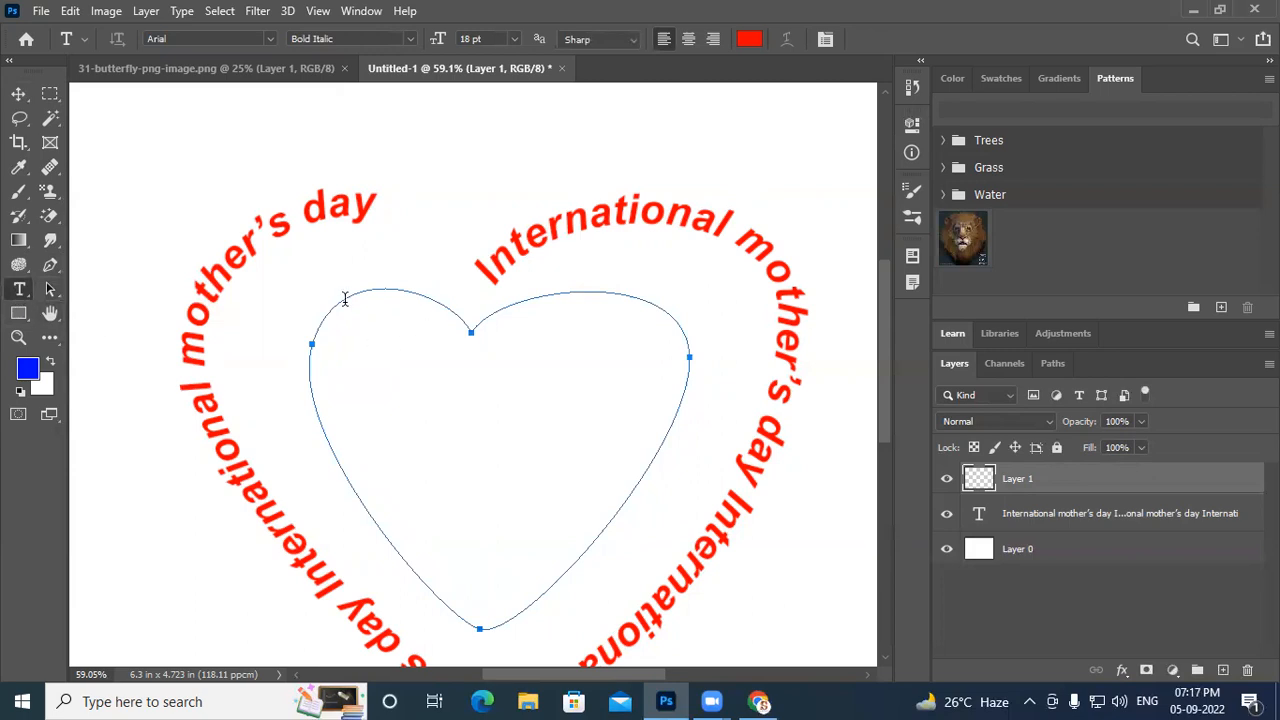
pyautogui.click(392, 306)
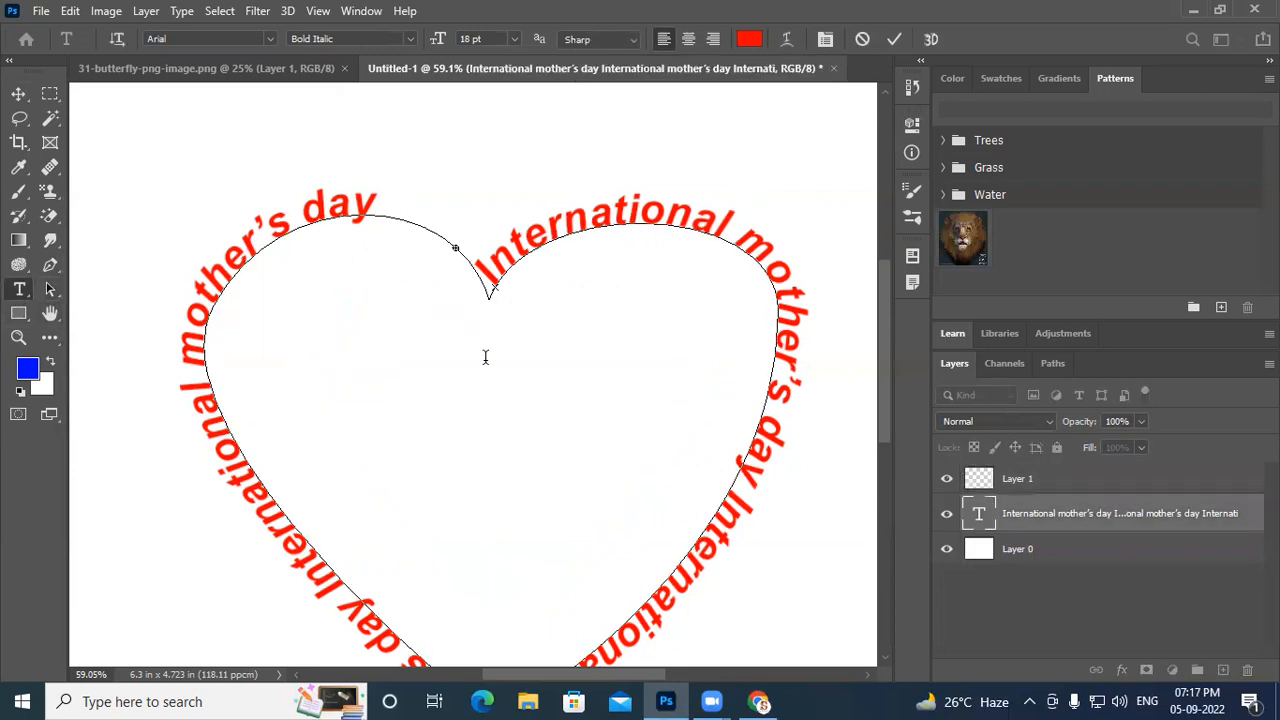
pyautogui.press('ctrl')
# Cut the butterfly picture out of Layer 1 in the 31-butterfly-png-image.png document and clear the selection
pyautogui.click(255, 73)
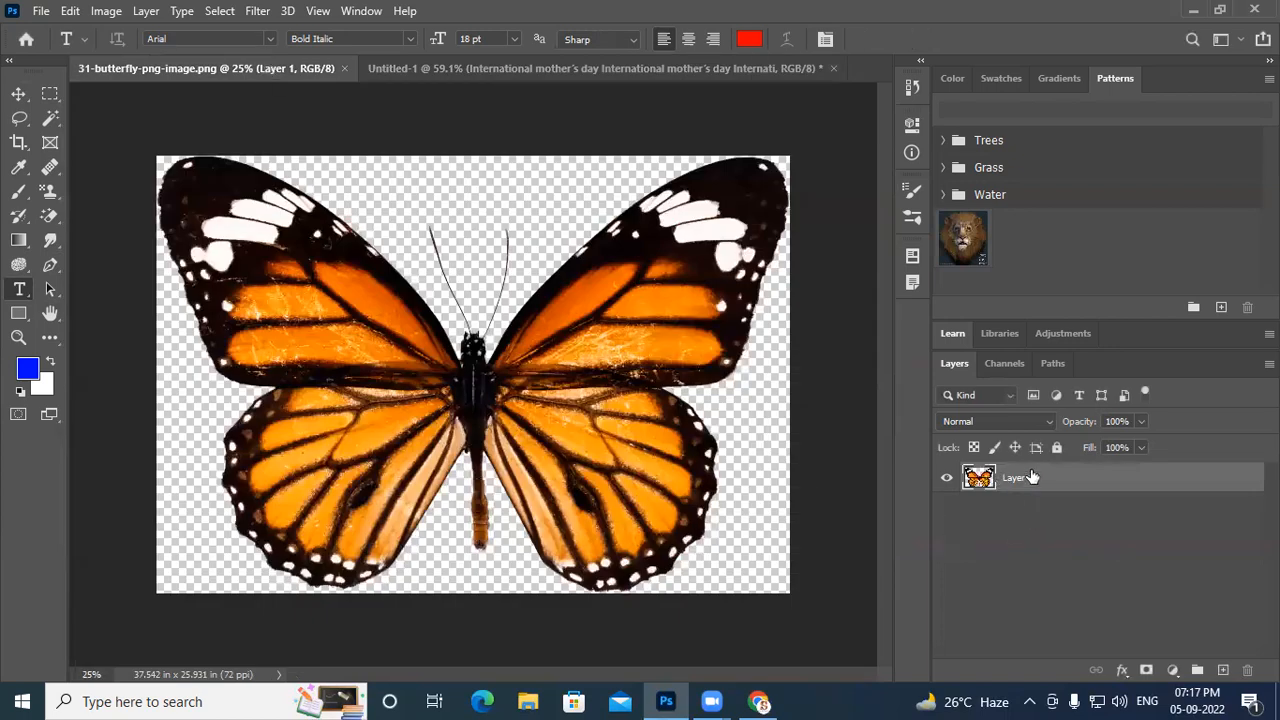
pyautogui.click(19, 94)
pyautogui.rightClick(381, 344)
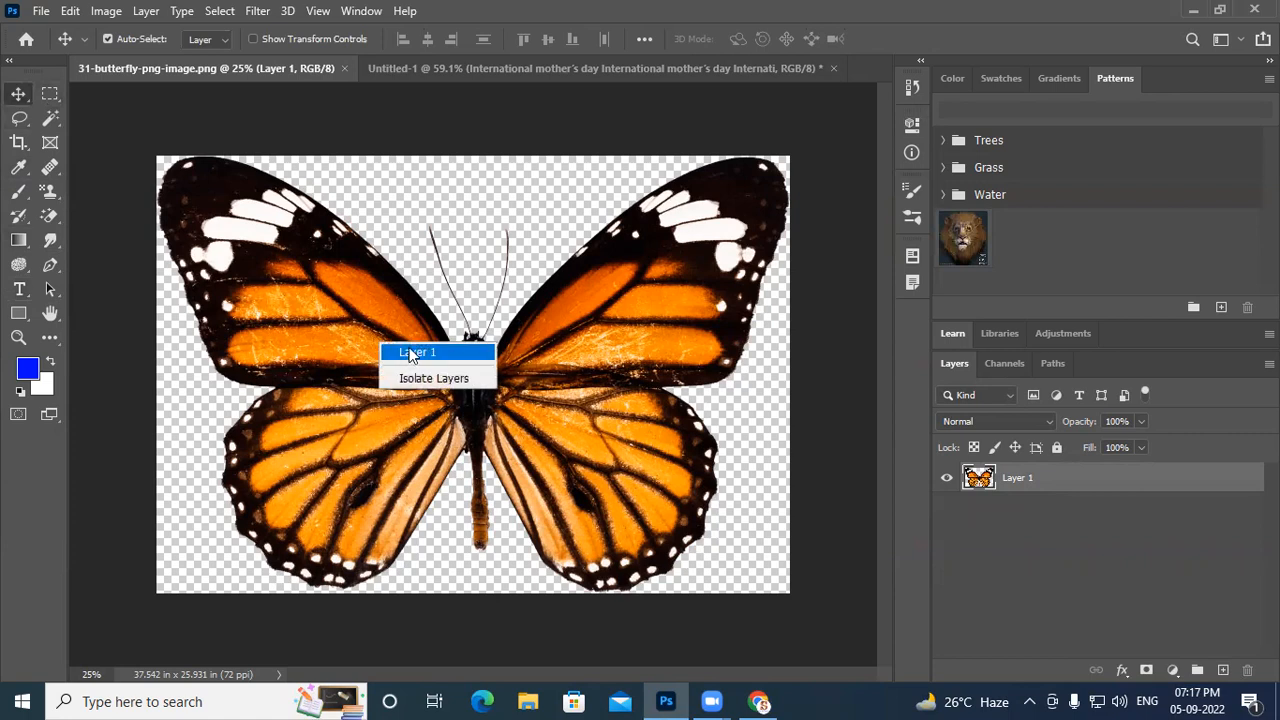
pyautogui.click(425, 352)
pyautogui.moveTo(550, 400)
pyautogui.mouseDown()
pyautogui.moveTo(578, 320)
pyautogui.moveTo(548, 345)
pyautogui.moveTo(578, 414)
pyautogui.moveTo(575, 397)
pyautogui.mouseUp()
pyautogui.hotkey('ctrl', 'a')
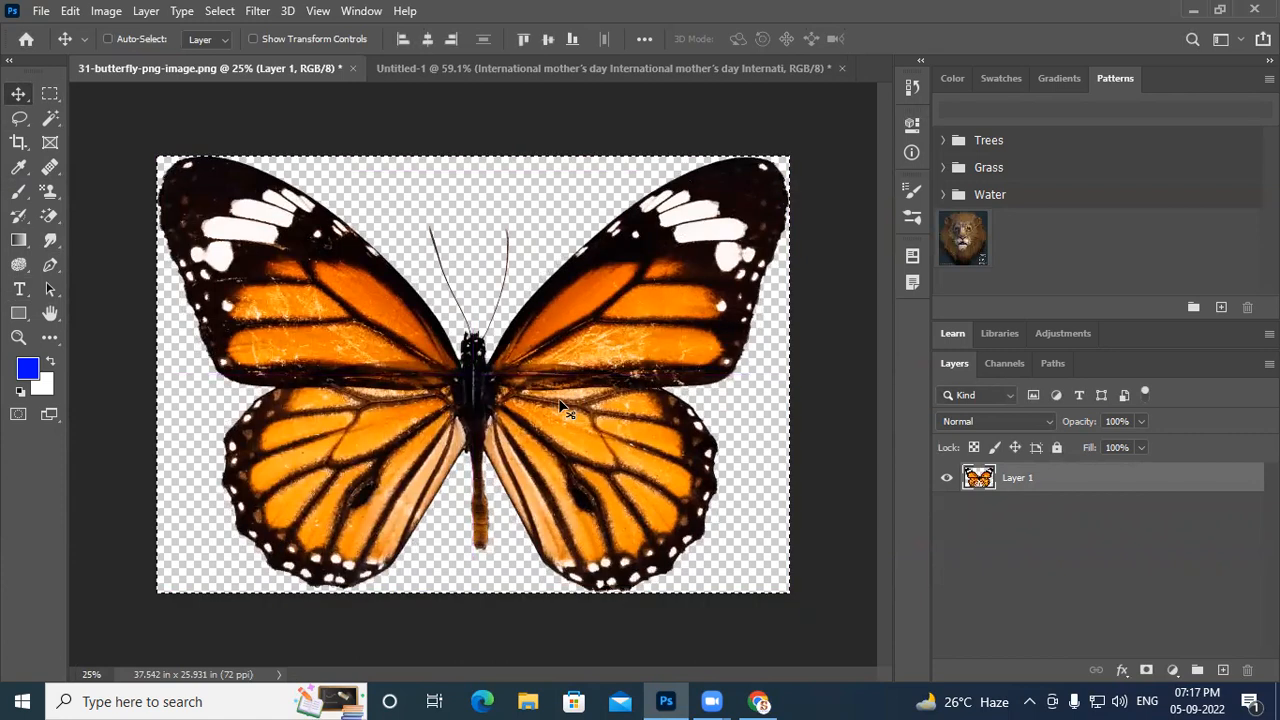
pyautogui.hotkey('ctrl', 'x')
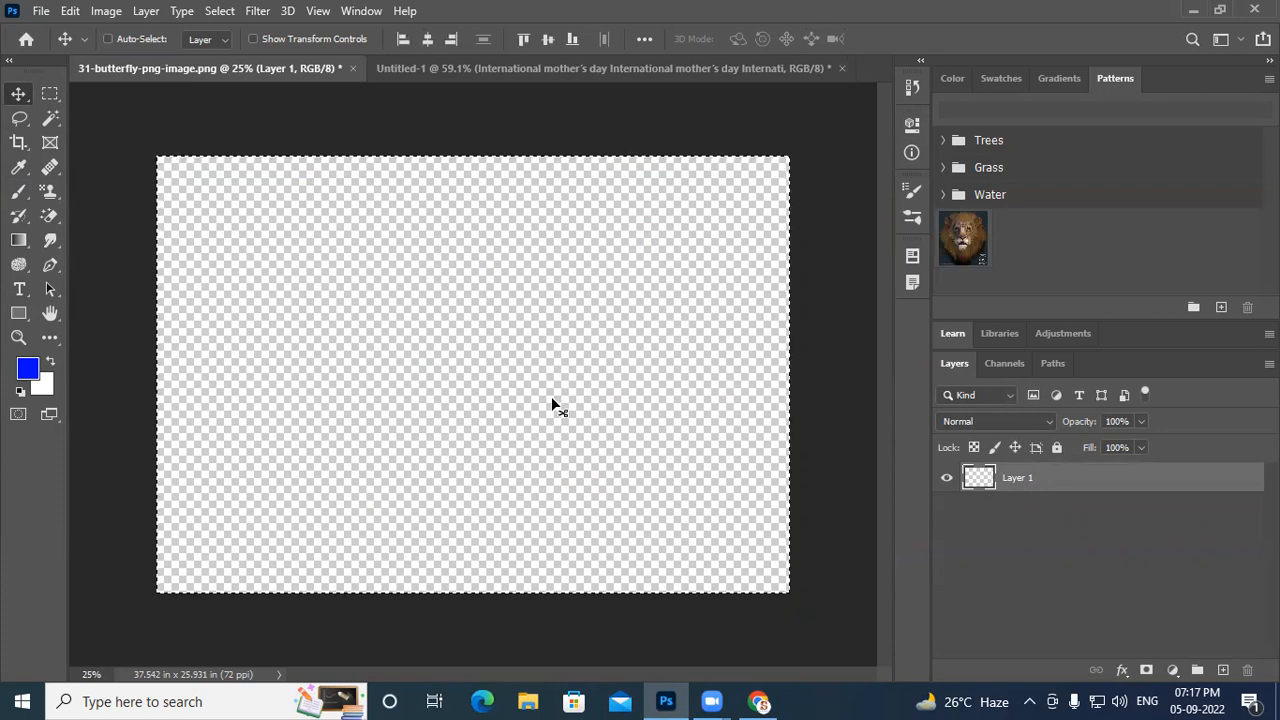
pyautogui.hotkey('ctrl', 'd')
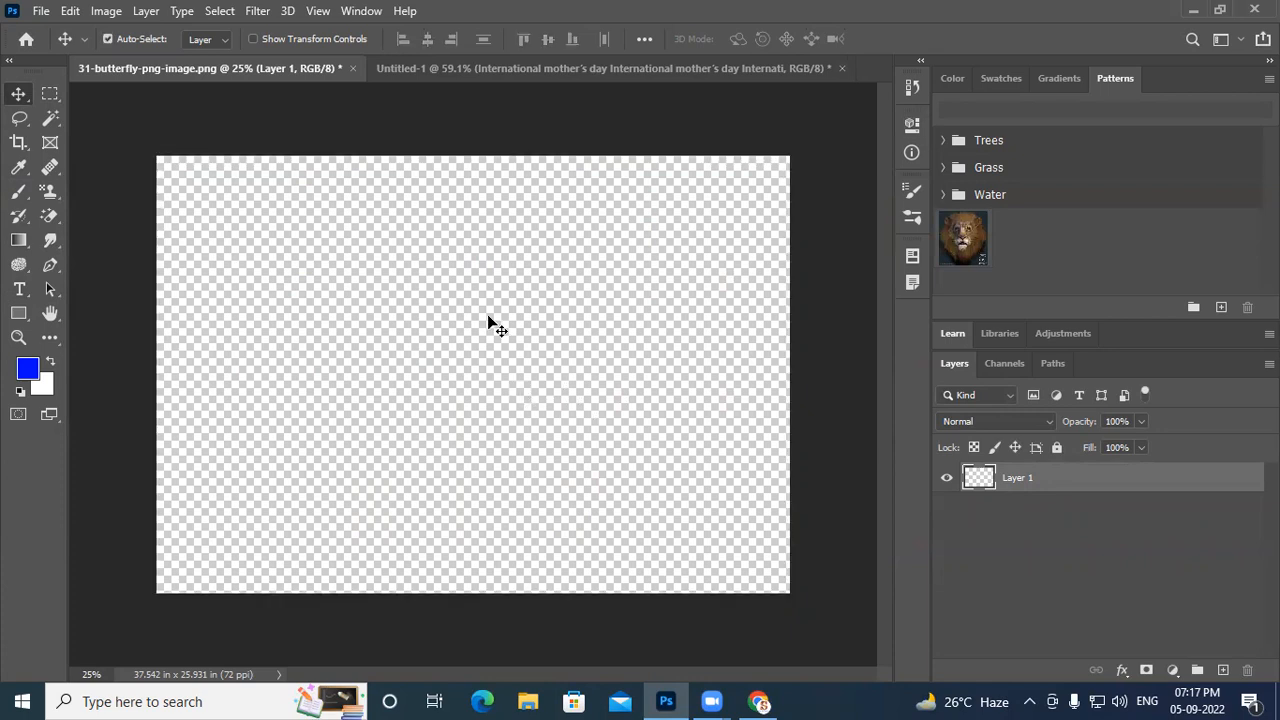
# Draw a large closed heart path on the empty canvas with the Pen tool, starting and ending at the notch
pyautogui.click(50, 265)
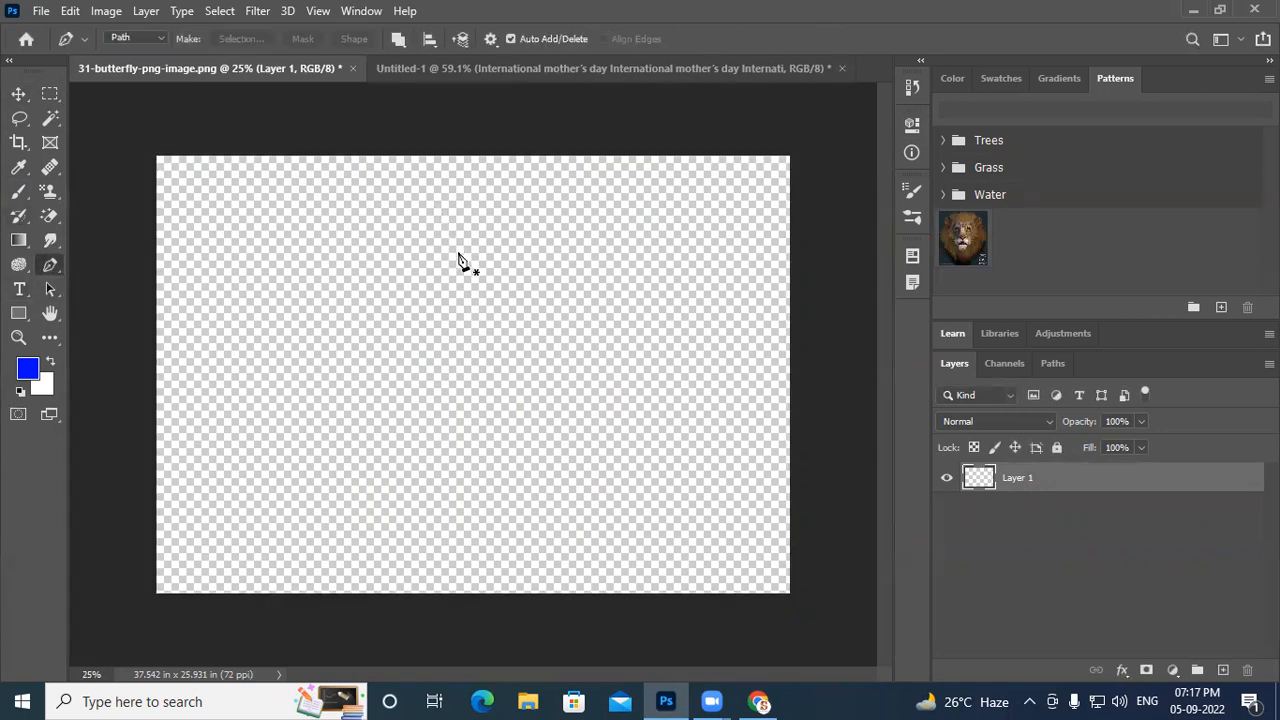
pyautogui.moveTo(456, 256); pyautogui.dragTo(471, 238)
pyautogui.moveTo(648, 272); pyautogui.dragTo(678, 421)
pyautogui.moveTo(452, 566)
pyautogui.mouseDown()
pyautogui.moveTo(448, 577)
pyautogui.moveTo(442, 565)
pyautogui.mouseUp()
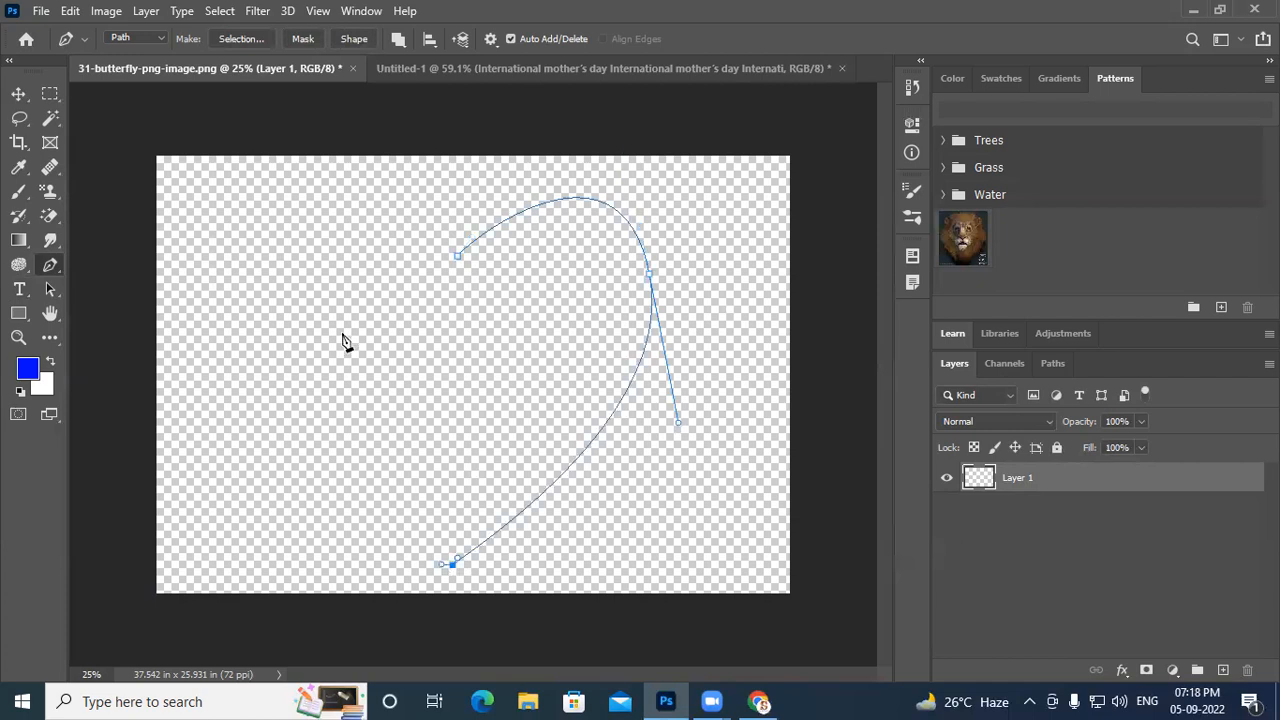
pyautogui.moveTo(273, 266); pyautogui.dragTo(287, 101)
pyautogui.moveTo(457, 256); pyautogui.dragTo(457, 275)
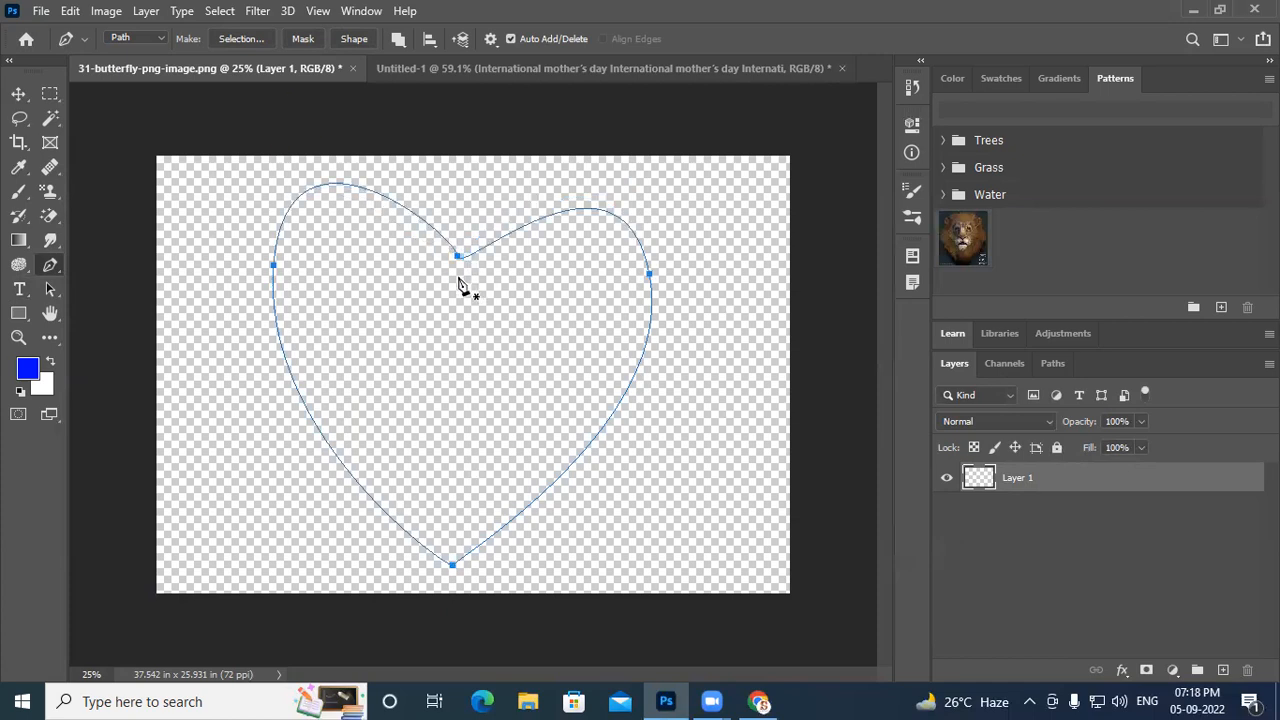
# Sharpen the heart's notch by bending its handles upward, and reshape the left lobe by moving its side anchor outward and down
pyautogui.click(48, 288)
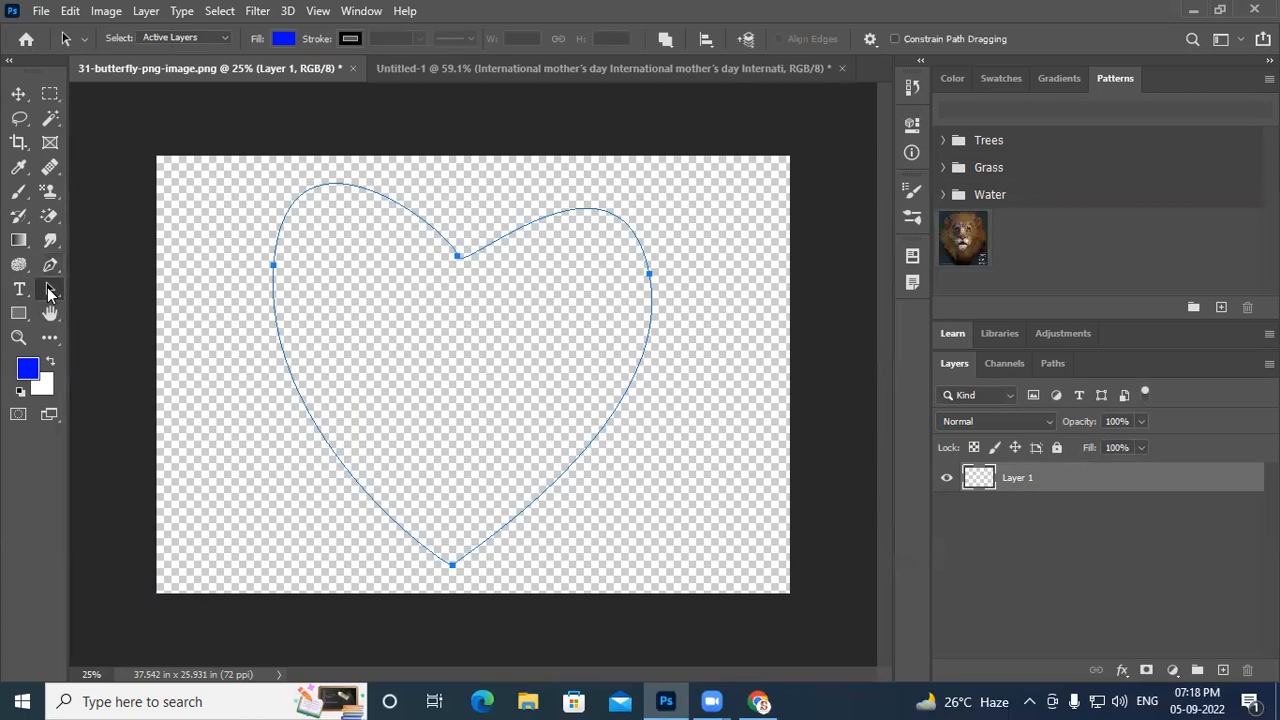
pyautogui.click(145, 307)
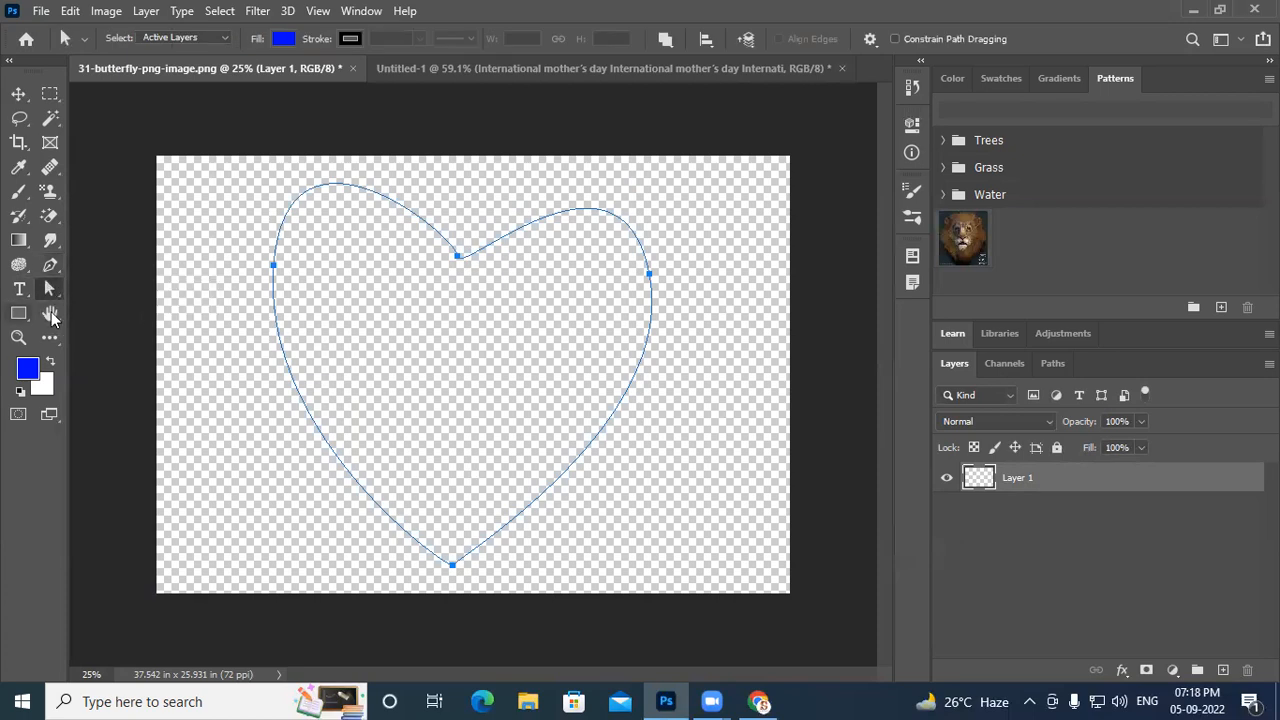
pyautogui.click(457, 258)
pyautogui.moveTo(459, 284); pyautogui.dragTo(453, 241)
pyautogui.keyDown('ctrl'); pyautogui.click(440, 232); pyautogui.keyUp('ctrl')
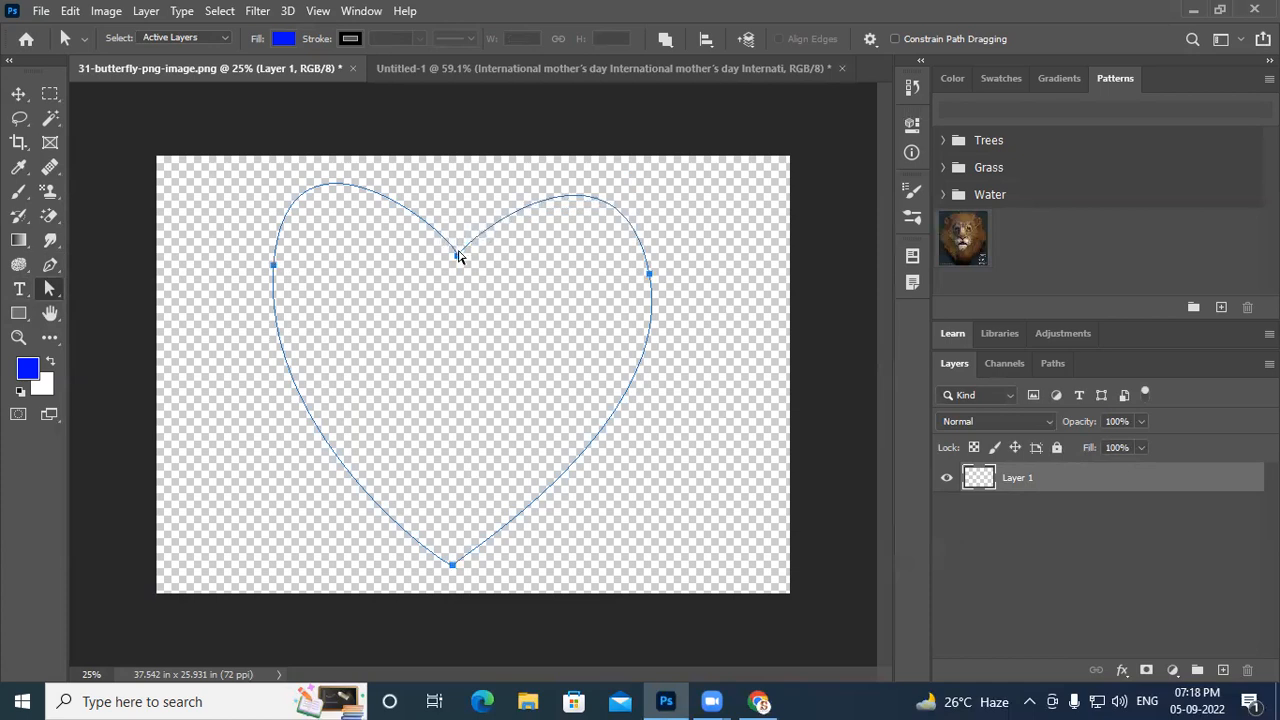
pyautogui.click(458, 257)
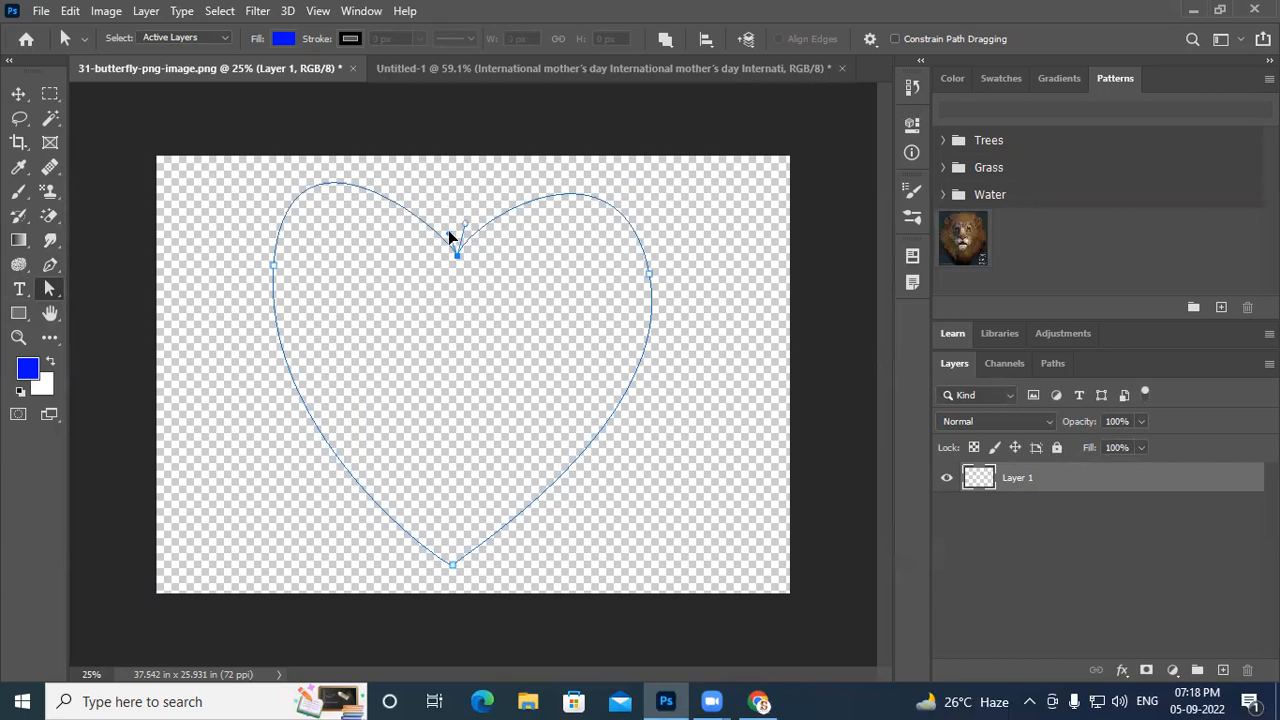
pyautogui.moveTo(273, 266); pyautogui.dragTo(248, 289)
pyautogui.moveTo(264, 128); pyautogui.dragTo(260, 156)
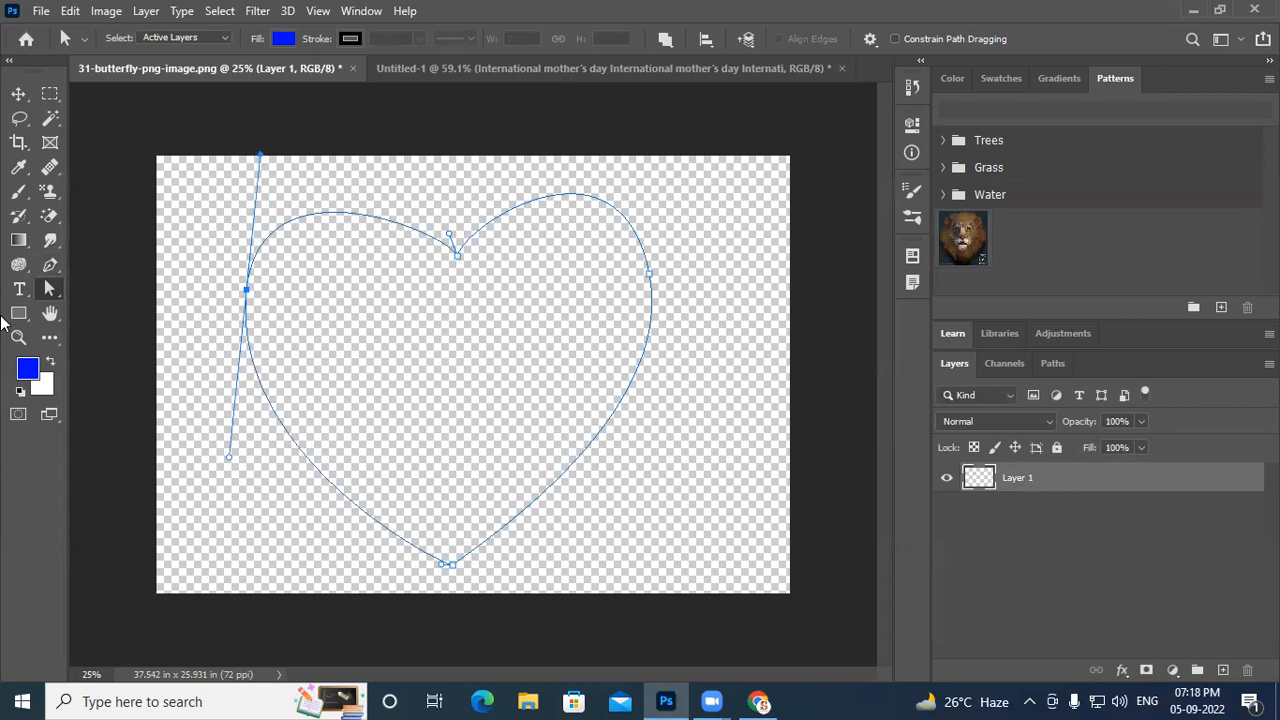
# Start area text inside the heart path and set its font size to 30 pt
pyautogui.click(20, 292)
pyautogui.click(317, 233)
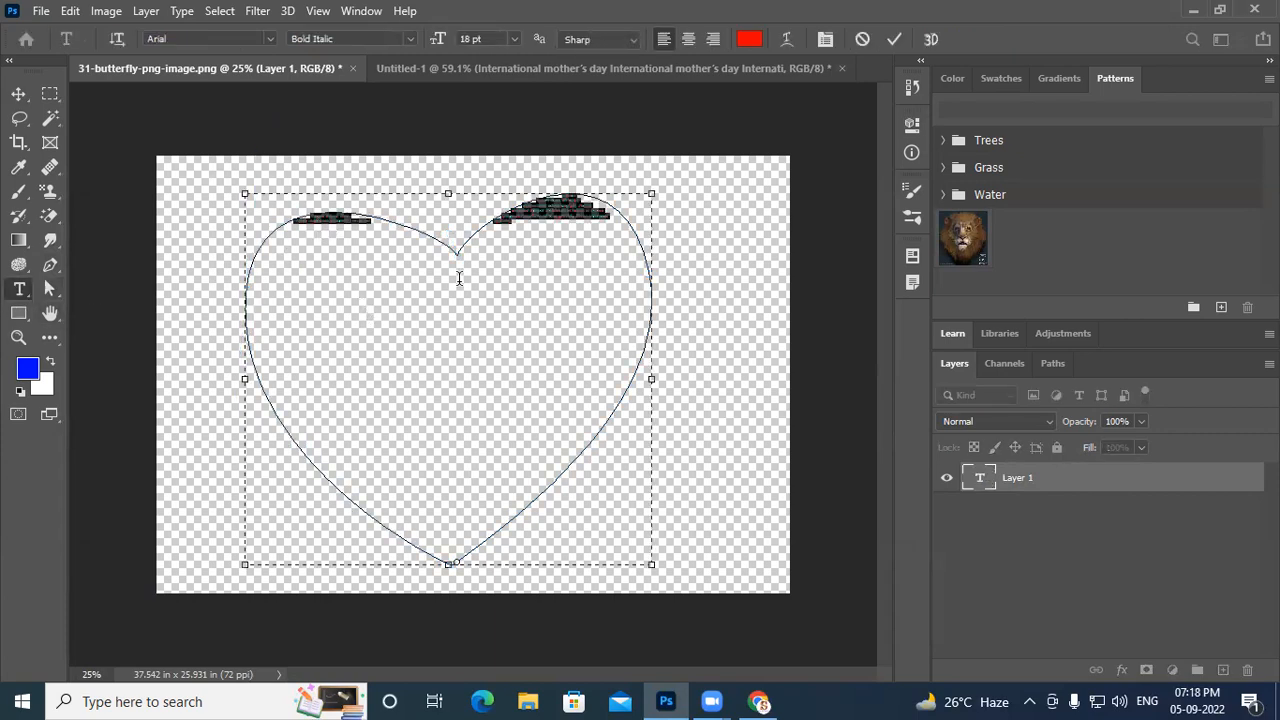
pyautogui.click(514, 39)
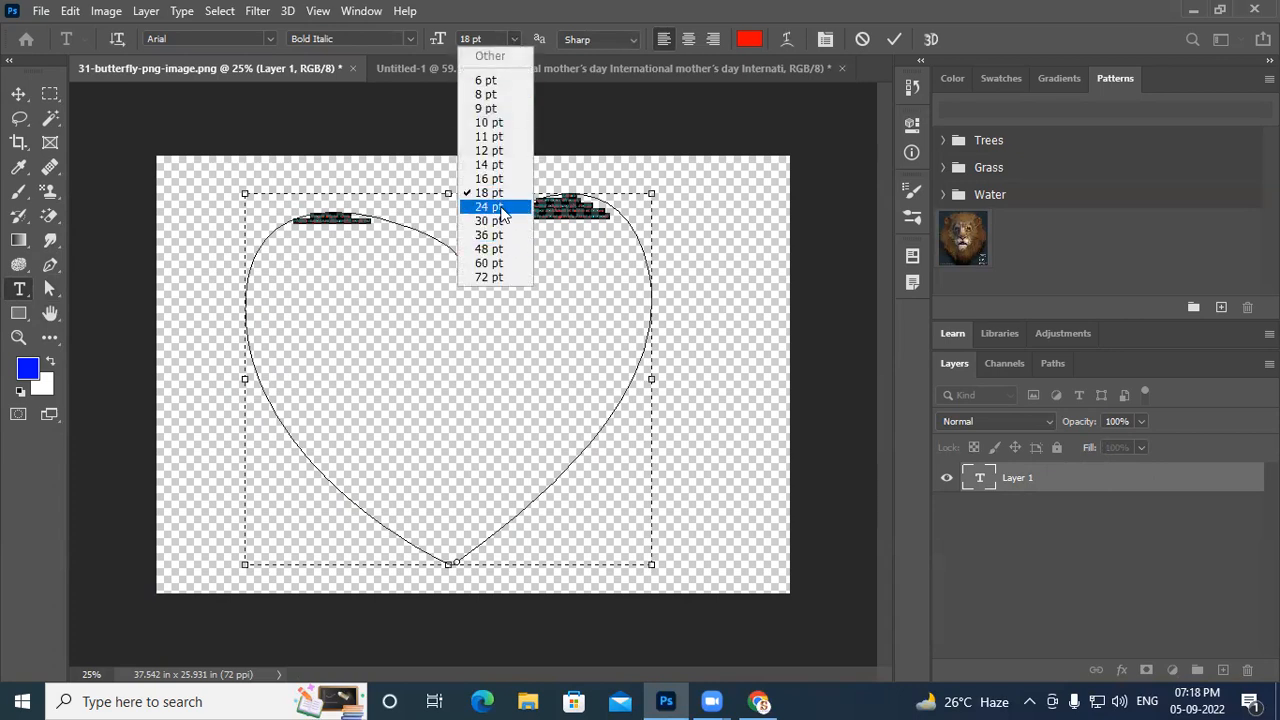
pyautogui.click(502, 207)
pyautogui.click(516, 39)
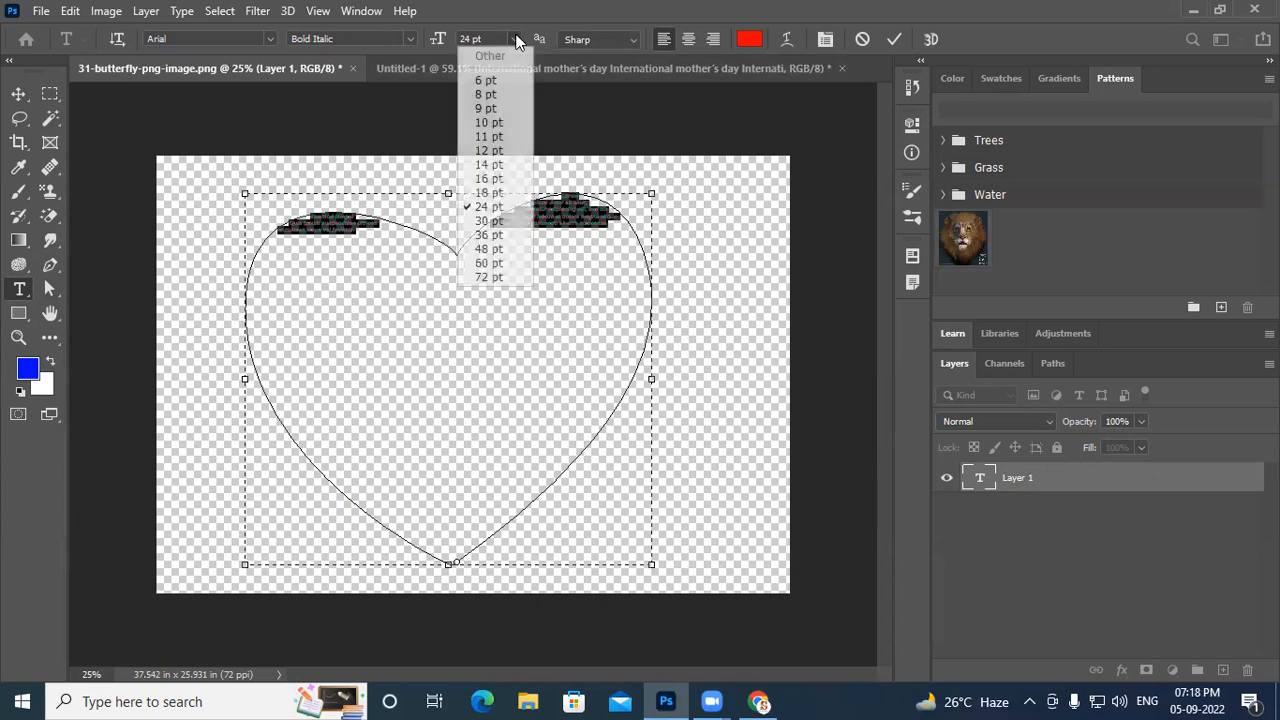
pyautogui.click(490, 221)
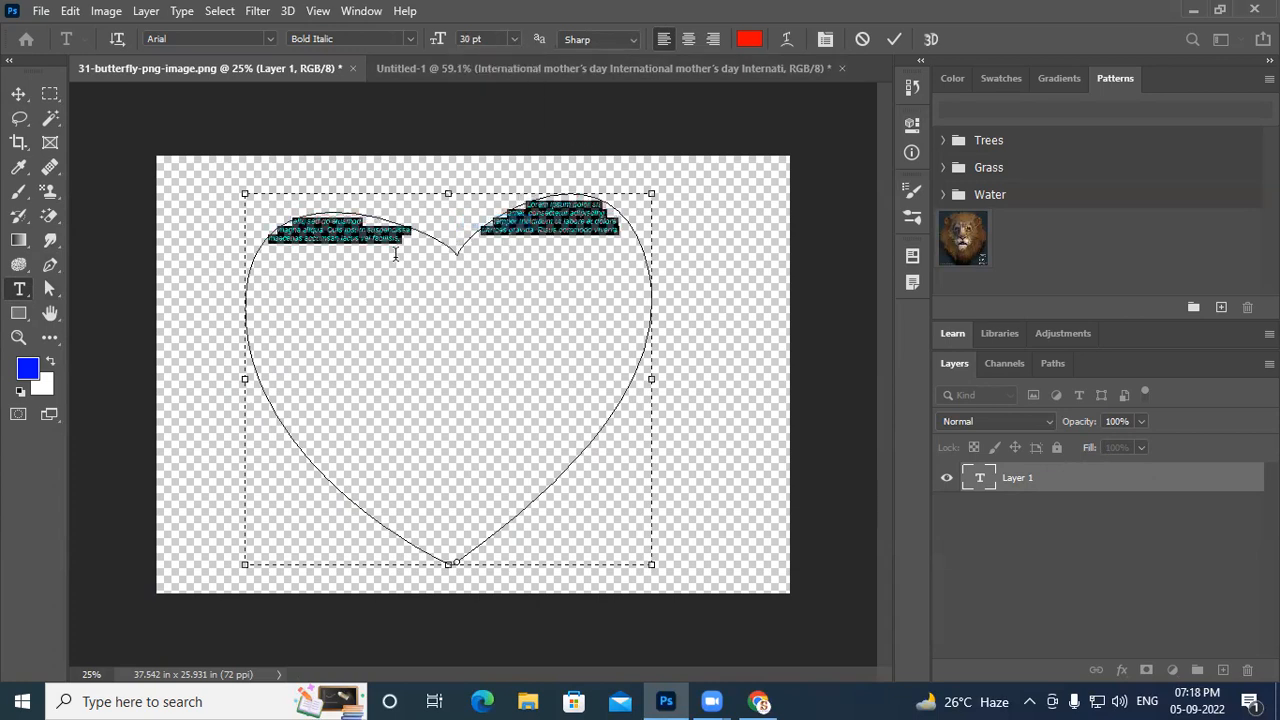
# Replace the placeholder text with "happy friendship day" and copy that phrase
pyautogui.press('BackSpace')
pyautogui.write('happy')
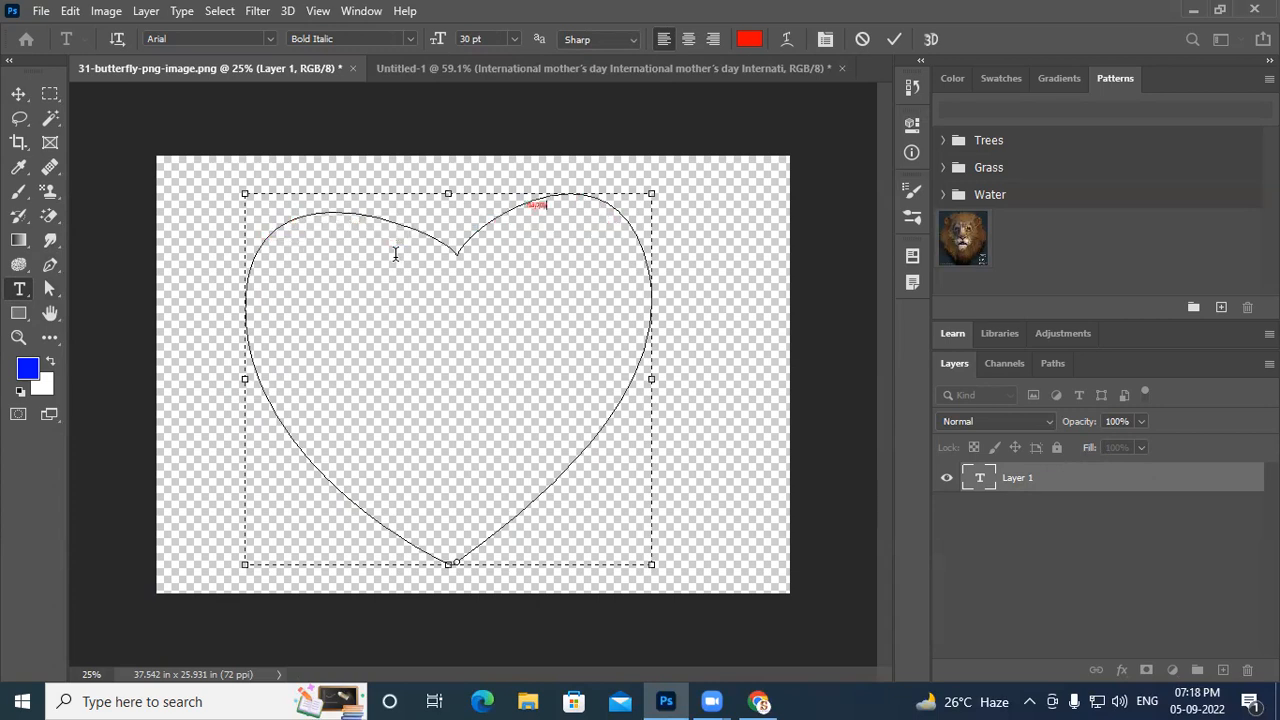
pyautogui.write(' friendship day')
pyautogui.hotkey('ctrl', 'shift', 'Left')
pyautogui.hotkey('ctrl', 'shift', 'Left')
pyautogui.hotkey('ctrl', 'shift', 'Left')
pyautogui.press('Right')
pyautogui.press('Return')
# Paste the "happy friendship day" phrase repeatedly until the text fills the heart down to its tip
pyautogui.hotkey('ctrl', 'v')
pyautogui.hotkey('ctrl', 'v')
pyautogui.hotkey('ctrl', 'v')
pyautogui.hotkey('ctrl', 'v')
pyautogui.hotkey('ctrl', 'v')
pyautogui.hotkey('ctrl', 'v')
pyautogui.hotkey('ctrl', 'v')
pyautogui.hotkey('ctrl', 'v')
pyautogui.hotkey('ctrl', 'v')
pyautogui.hotkey('ctrl', 'v')
pyautogui.hotkey('ctrl', 'v')
pyautogui.hotkey('ctrl', 'v')
pyautogui.hotkey('ctrl', 'v')
pyautogui.hotkey('ctrl', 'v')
pyautogui.hotkey('ctrl', 'v')
pyautogui.hotkey('ctrl', 'v')
pyautogui.hotkey('ctrl', 'v')
pyautogui.hotkey('ctrl', 'v')
pyautogui.hotkey('ctrl', 'v')
pyautogui.hotkey('ctrl', 'v')
pyautogui.hotkey('ctrl', 'v')
pyautogui.hotkey('ctrl', 'v')
pyautogui.hotkey('ctrl', 'v')
pyautogui.hotkey('ctrl', 'v')
pyautogui.hotkey('ctrl', 'v')
pyautogui.hotkey('ctrl', 'v')
pyautogui.hotkey('ctrl', 'v')
pyautogui.hotkey('ctrl', 'v')
pyautogui.hotkey('ctrl', 'v')
pyautogui.hotkey('ctrl', 'v')
pyautogui.hotkey('ctrl', 'v')
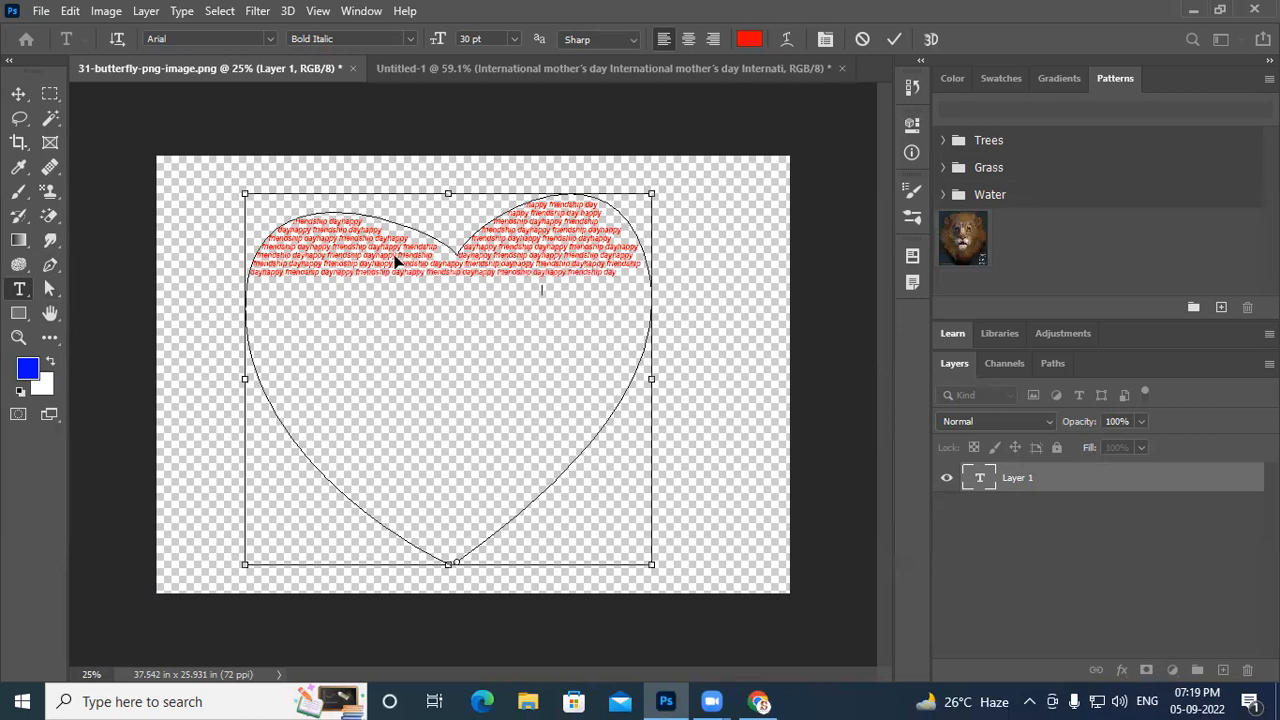
pyautogui.hotkey('ctrl', 'v')
pyautogui.hotkey('ctrl', 'v')
pyautogui.hotkey('ctrl', 'v')
pyautogui.hotkey('ctrl', 'v')
pyautogui.hotkey('ctrl', 'v')
pyautogui.hotkey('ctrl', 'v')
pyautogui.hotkey('ctrl', 'v')
pyautogui.hotkey('ctrl', 'v')
pyautogui.hotkey('ctrl', 'v')
pyautogui.hotkey('ctrl', 'v')
pyautogui.hotkey('ctrl', 'v')
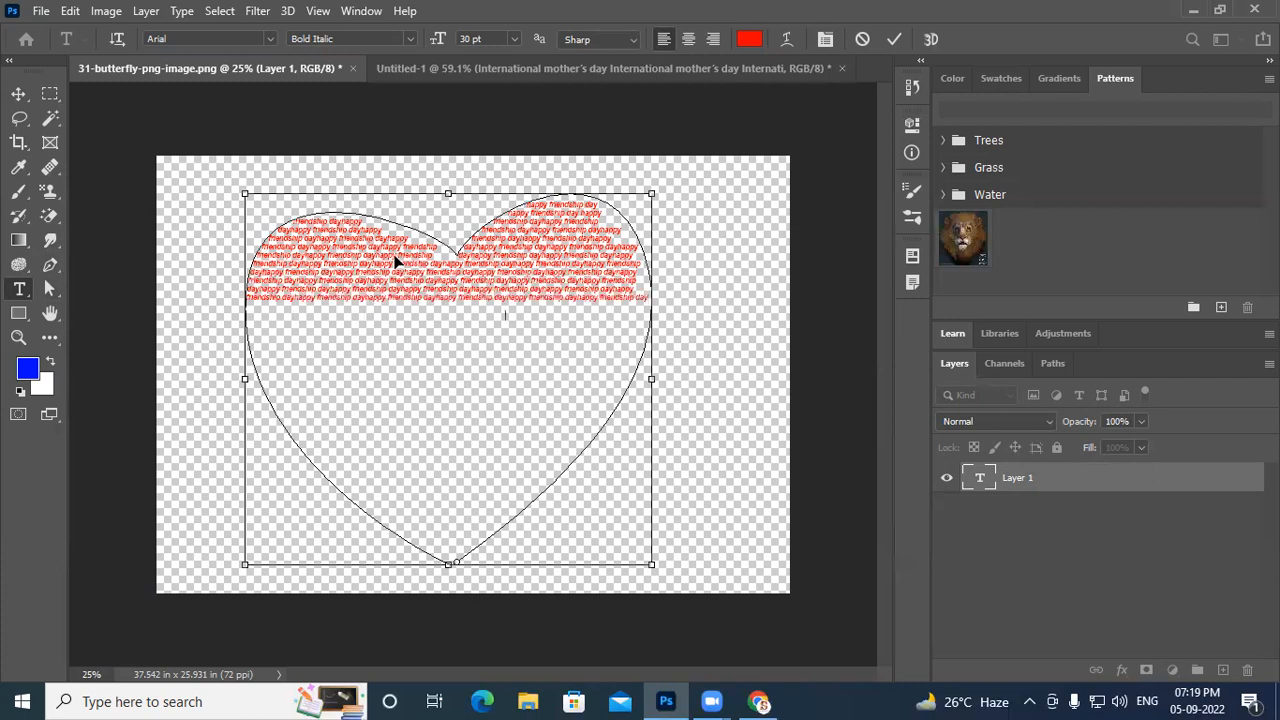
pyautogui.hotkey('ctrl', 'v')
pyautogui.hotkey('ctrl', 'v')
pyautogui.hotkey('ctrl', 'v')
pyautogui.hotkey('ctrl', 'v')
pyautogui.hotkey('ctrl', 'v')
pyautogui.hotkey('ctrl', 'v')
pyautogui.hotkey('ctrl', 'v')
pyautogui.hotkey('ctrl', 'v')
pyautogui.hotkey('ctrl', 'v')
pyautogui.hotkey('ctrl', 'v')
pyautogui.hotkey('ctrl', 'v')
pyautogui.hotkey('ctrl', 'v')
pyautogui.hotkey('ctrl', 'v')
pyautogui.hotkey('ctrl', 'v')
pyautogui.hotkey('ctrl', 'v')
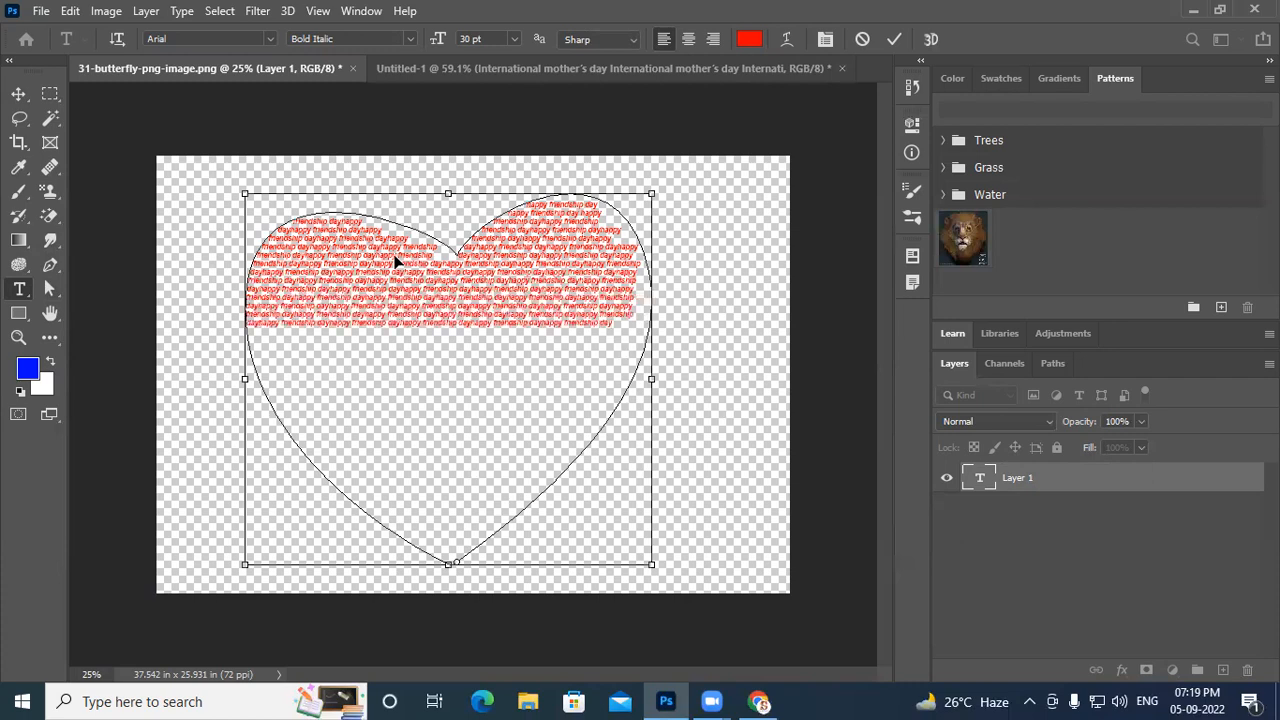
pyautogui.hotkey('ctrl', 'v')
pyautogui.hotkey('ctrl', 'v')
pyautogui.hotkey('ctrl', 'v')
pyautogui.hotkey('ctrl', 'v')
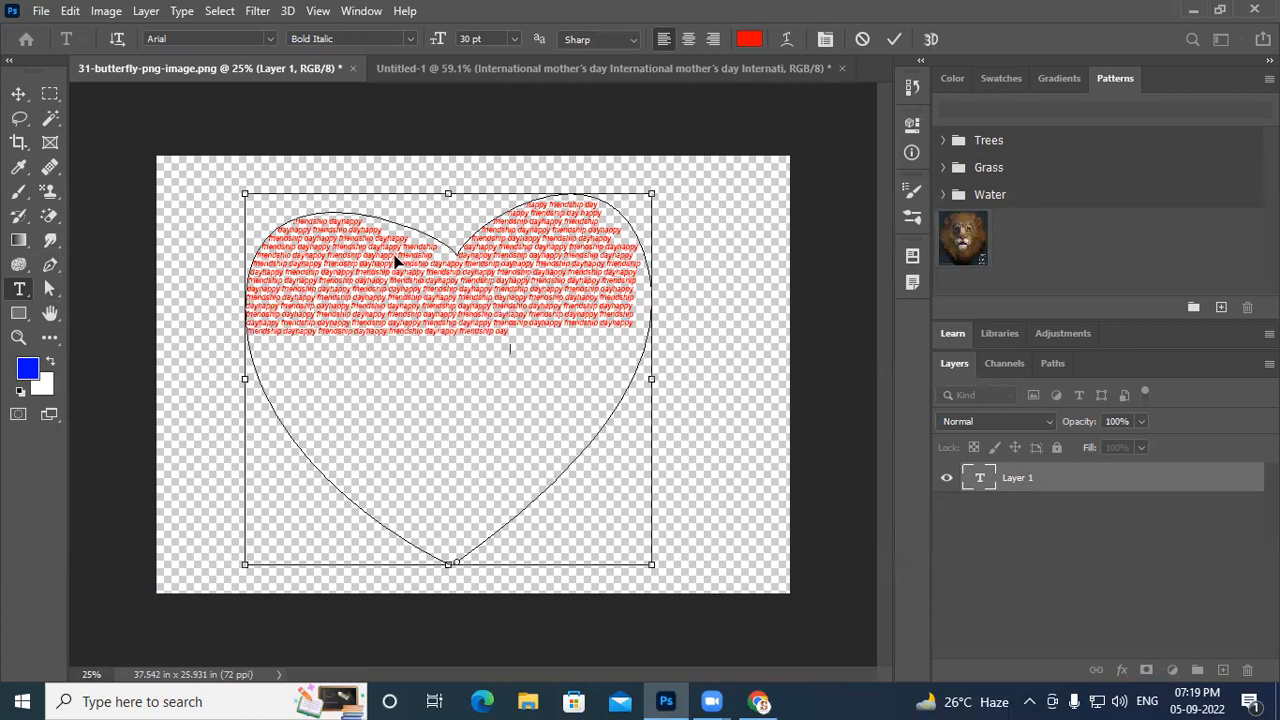
pyautogui.hotkey('ctrl', 'v')
pyautogui.hotkey('ctrl', 'v')
pyautogui.hotkey('ctrl', 'v')
pyautogui.hotkey('ctrl', 'v')
pyautogui.hotkey('ctrl', 'v')
pyautogui.hotkey('ctrl', 'v')
pyautogui.hotkey('ctrl', 'v')
pyautogui.hotkey('ctrl', 'v')
pyautogui.hotkey('ctrl', 'v')
pyautogui.hotkey('ctrl', 'v')
pyautogui.hotkey('ctrl', 'v')
pyautogui.hotkey('ctrl', 'v')
pyautogui.hotkey('ctrl', 'v')
pyautogui.hotkey('ctrl', 'v')
pyautogui.hotkey('ctrl', 'v')
pyautogui.hotkey('ctrl', 'v')
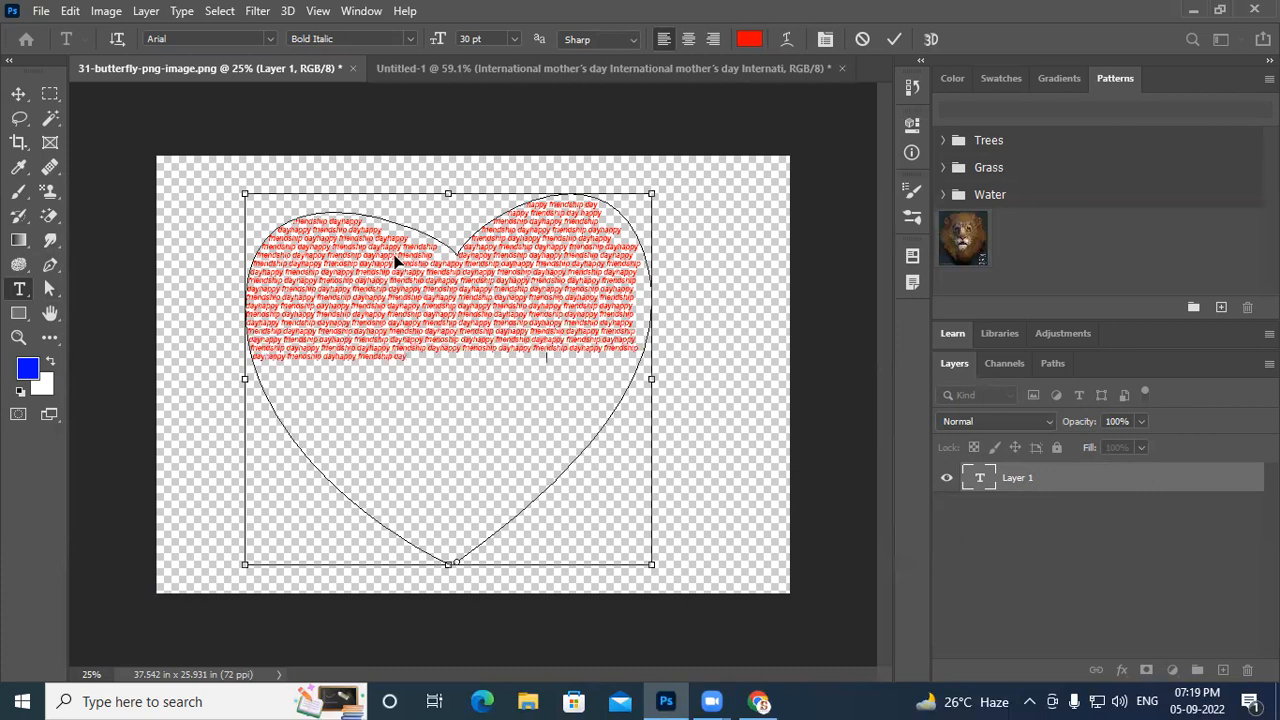
pyautogui.hotkey('ctrl', 'v')
pyautogui.hotkey('ctrl', 'v')
pyautogui.hotkey('ctrl', 'v')
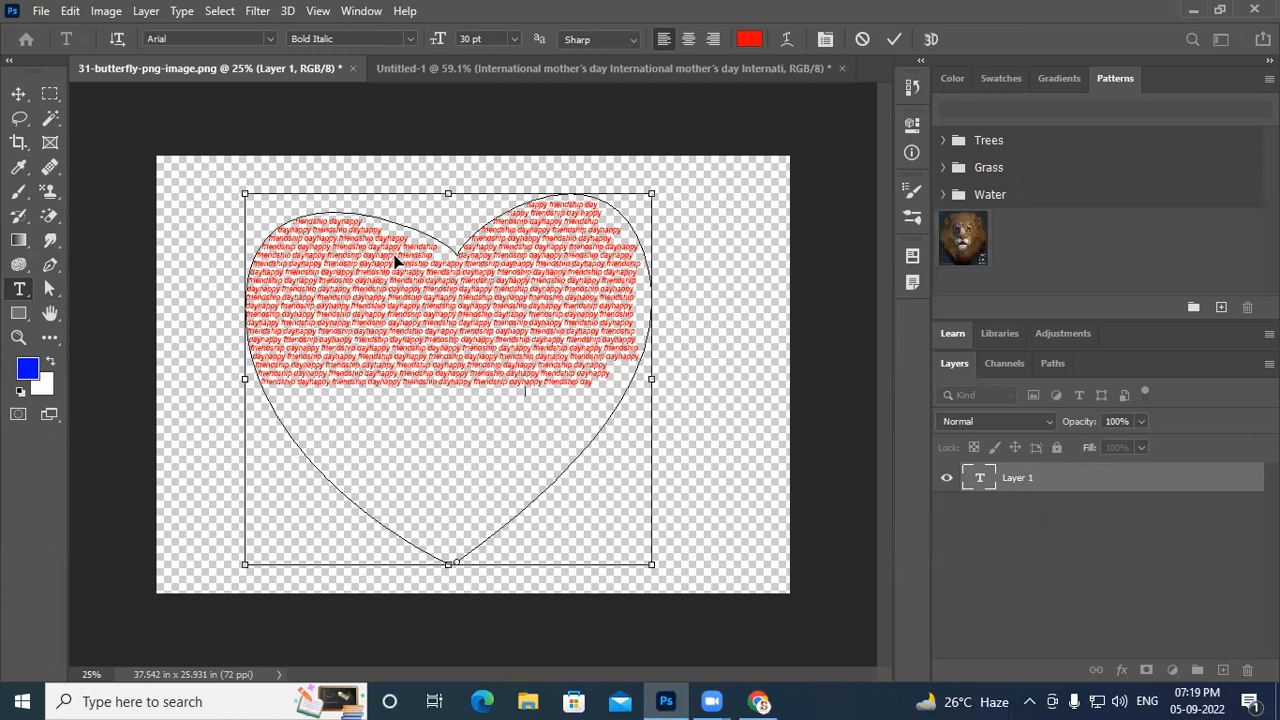
pyautogui.hotkey('ctrl', 'v')
pyautogui.hotkey('ctrl', 'v')
pyautogui.hotkey('ctrl', 'v')
pyautogui.hotkey('ctrl', 'v')
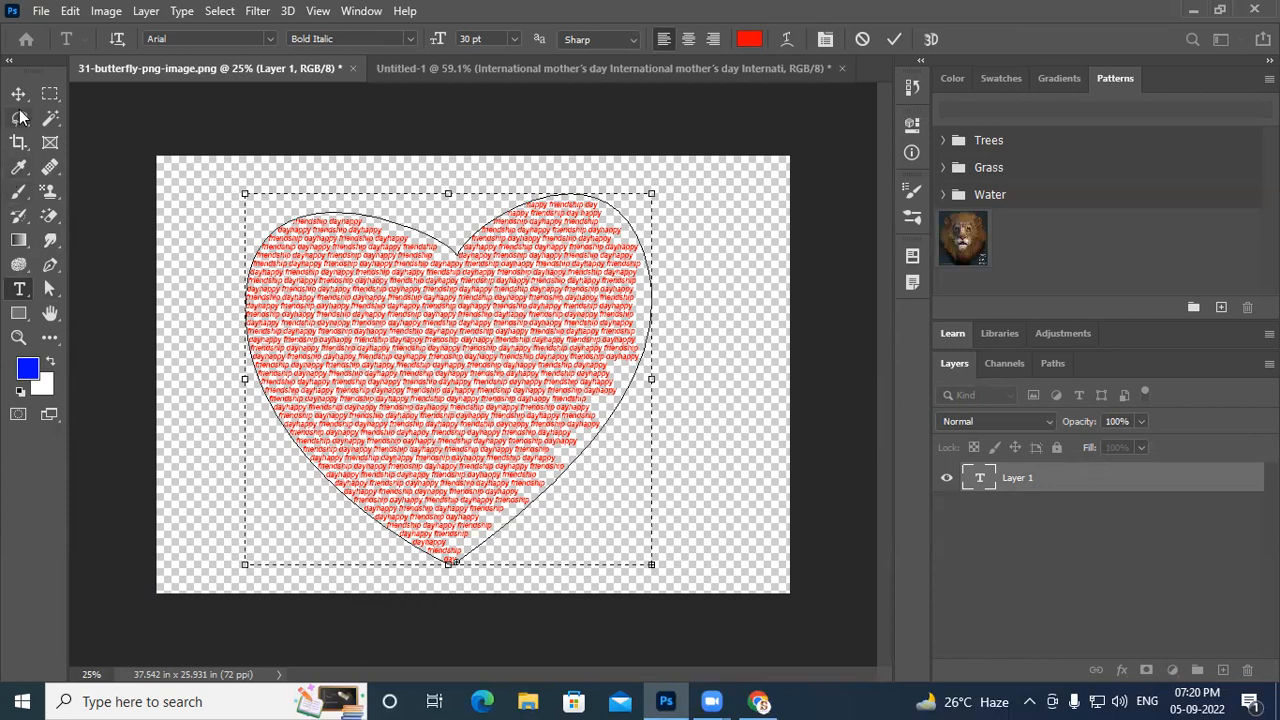
# Shift the text-filled heart right and down with the Path Selection tool, and return to the Untitled-1 document
pyautogui.click(51, 287)
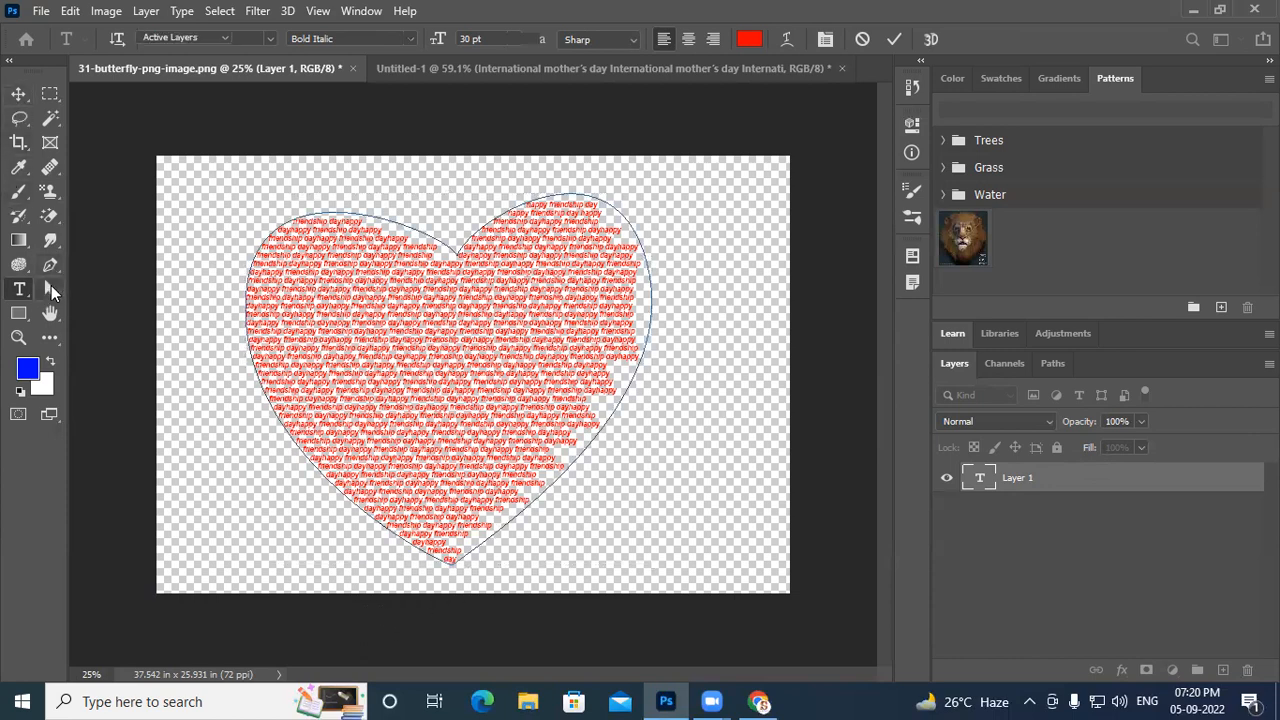
pyautogui.click(149, 292)
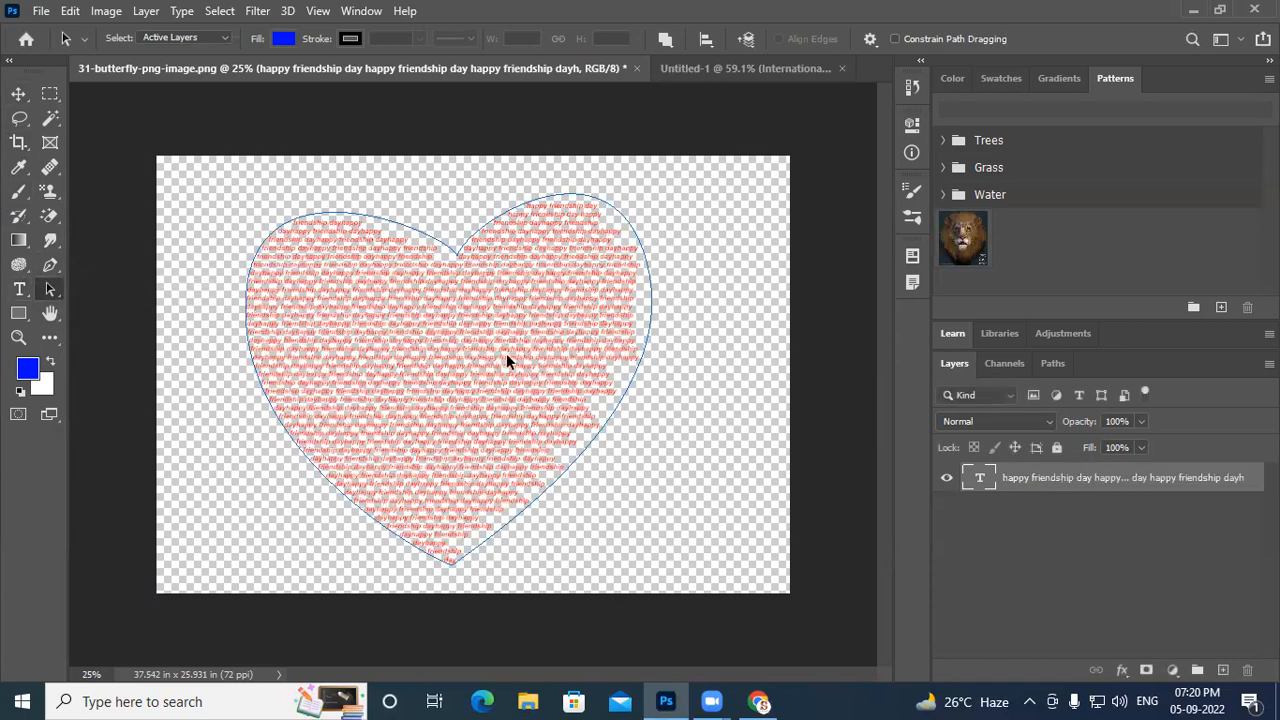
pyautogui.moveTo(459, 246); pyautogui.dragTo(678, 70)
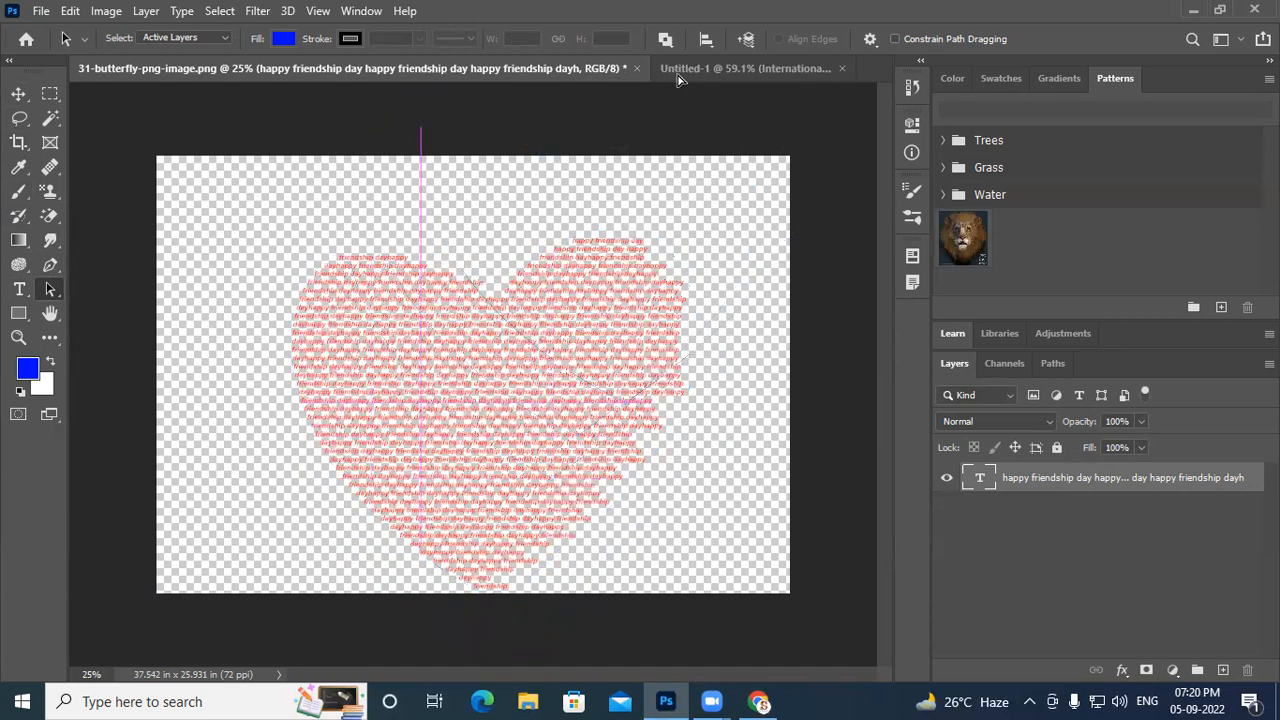
pyautogui.click(680, 68)
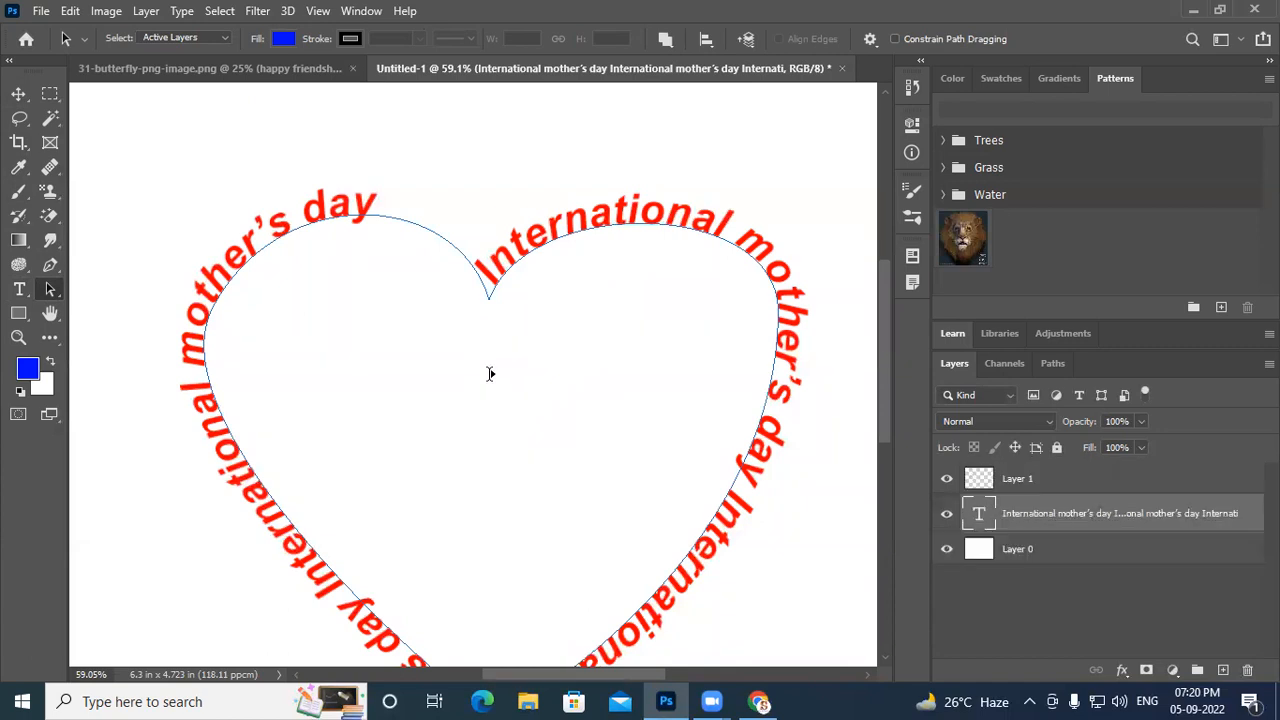
# Compare the text-filled heart with the text-outlined heart across both documents, making Layer 1 active in Untitled-1
pyautogui.click(272, 78)
pyautogui.moveTo(503, 289); pyautogui.dragTo(508, 469)
pyautogui.click(1070, 488)
pyautogui.click(370, 69)
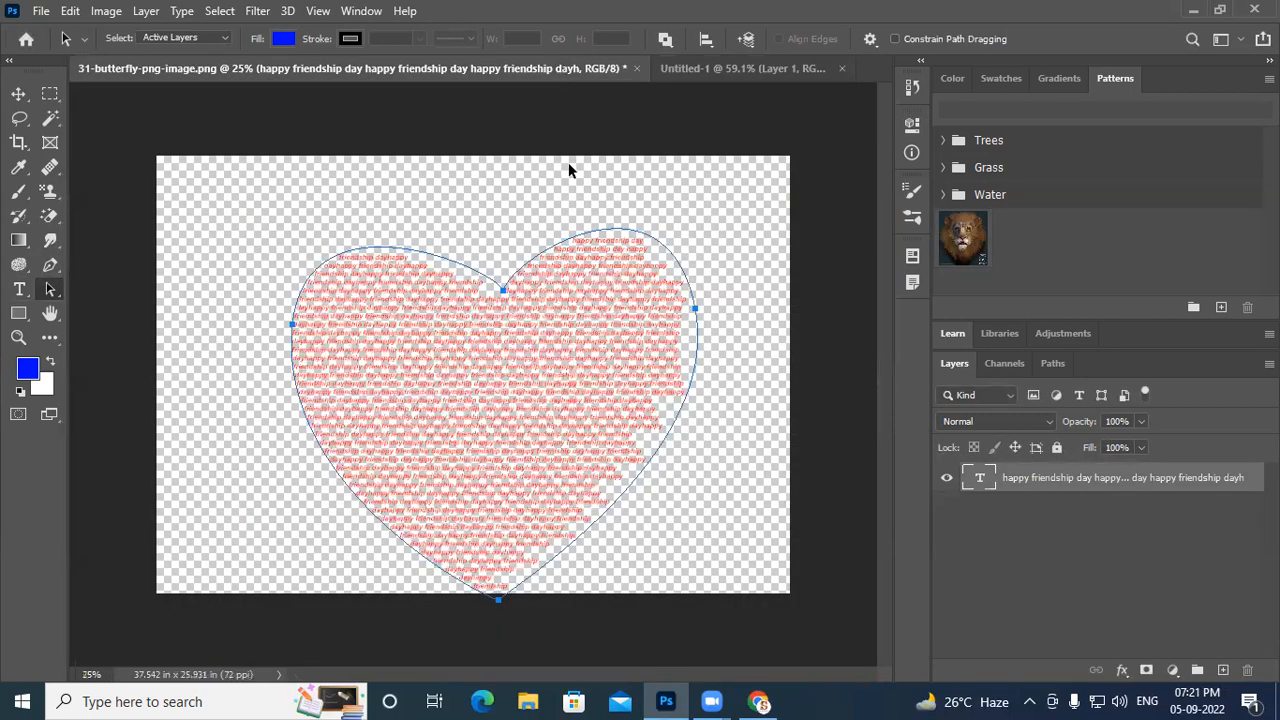
pyautogui.click(506, 288)
pyautogui.click(720, 68)
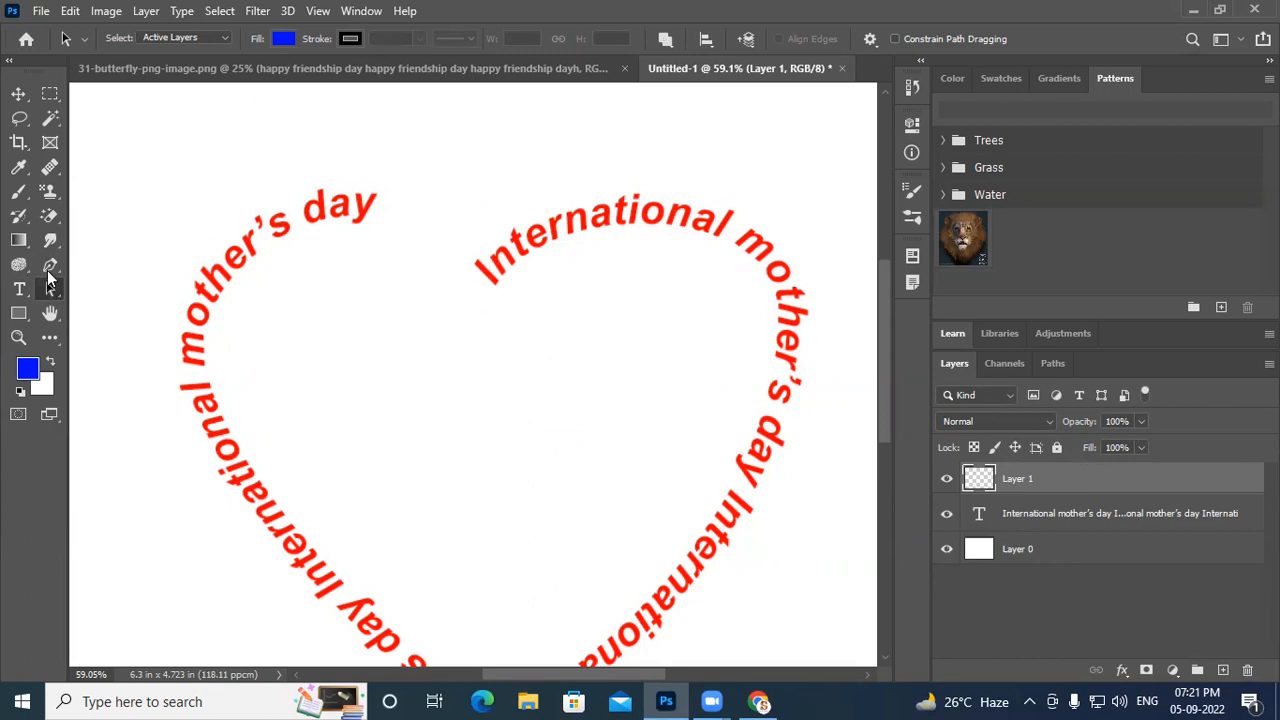
# Open the "International mother's day" text on the heart path for editing with the Type tool
pyautogui.click(17, 94)
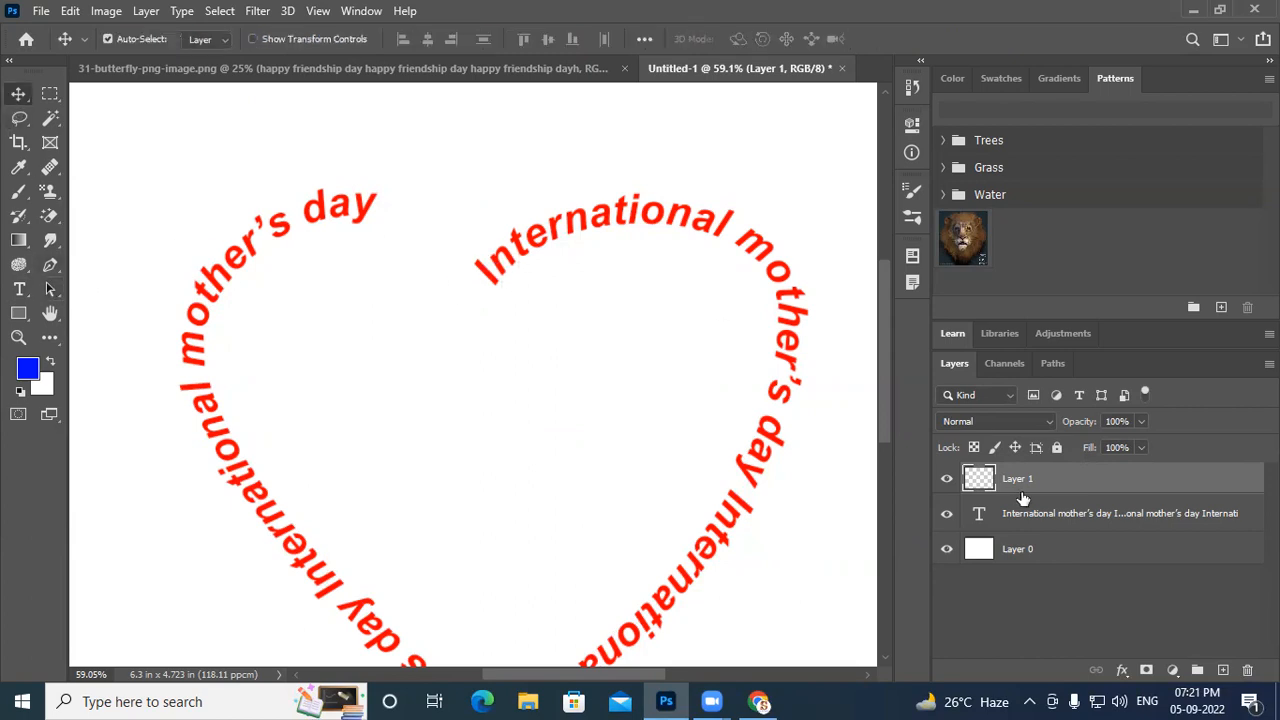
pyautogui.click(20, 292)
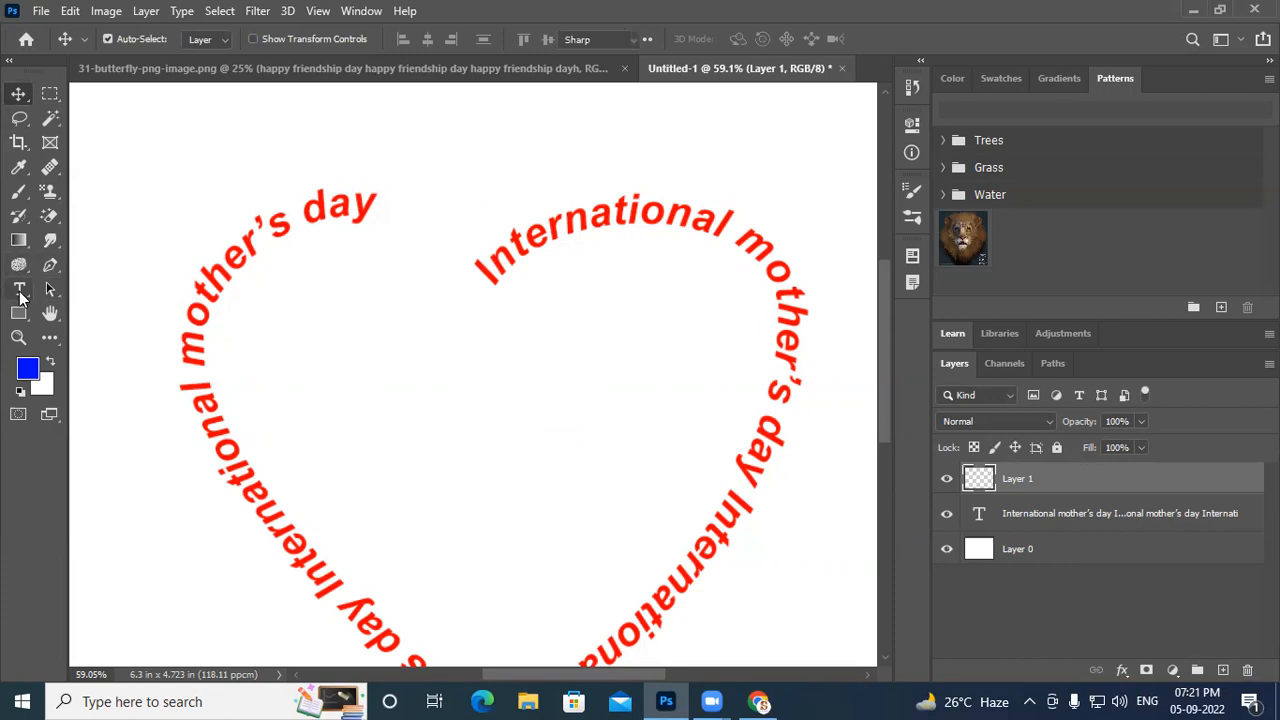
pyautogui.click(485, 413)
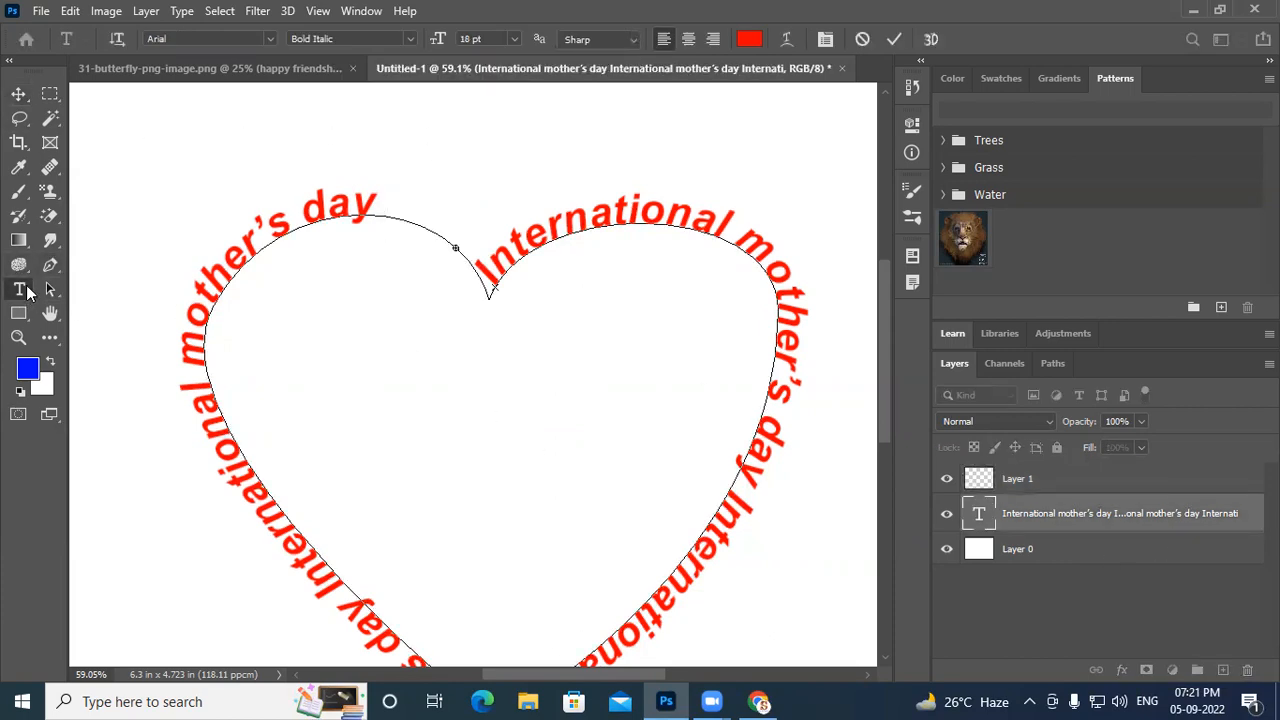
pyautogui.scroll(-1, 154, 147)
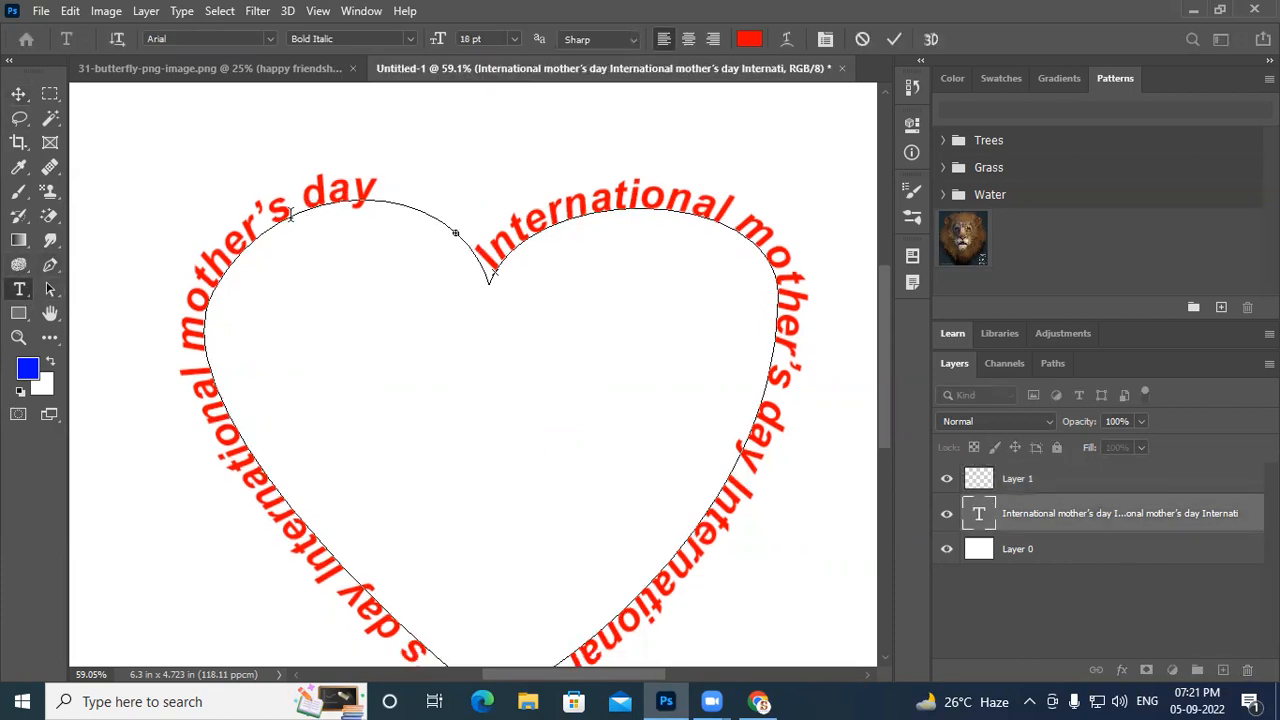
# Leave the path text and place a separate horizontal text line above the heart, keeping its Lorem Ipsum placeholder
pyautogui.click(19, 93)
pyautogui.click(234, 120)
pyautogui.click(19, 289)
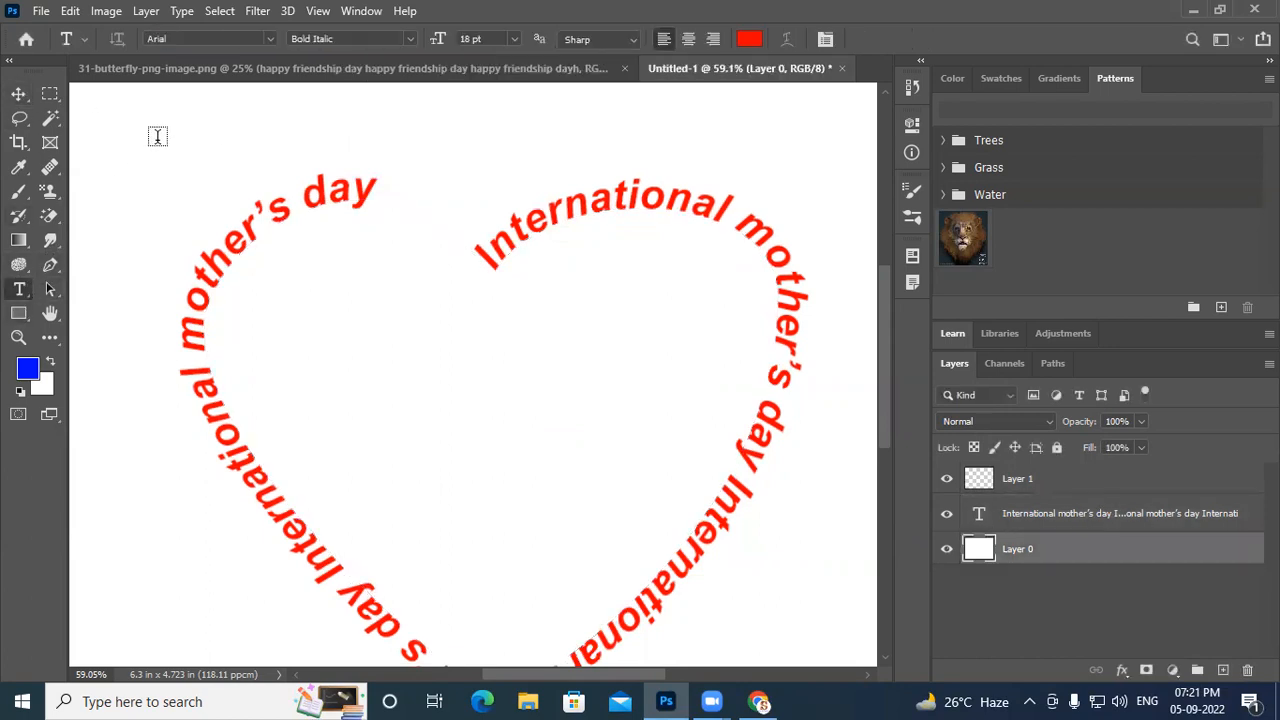
pyautogui.click(157, 133)
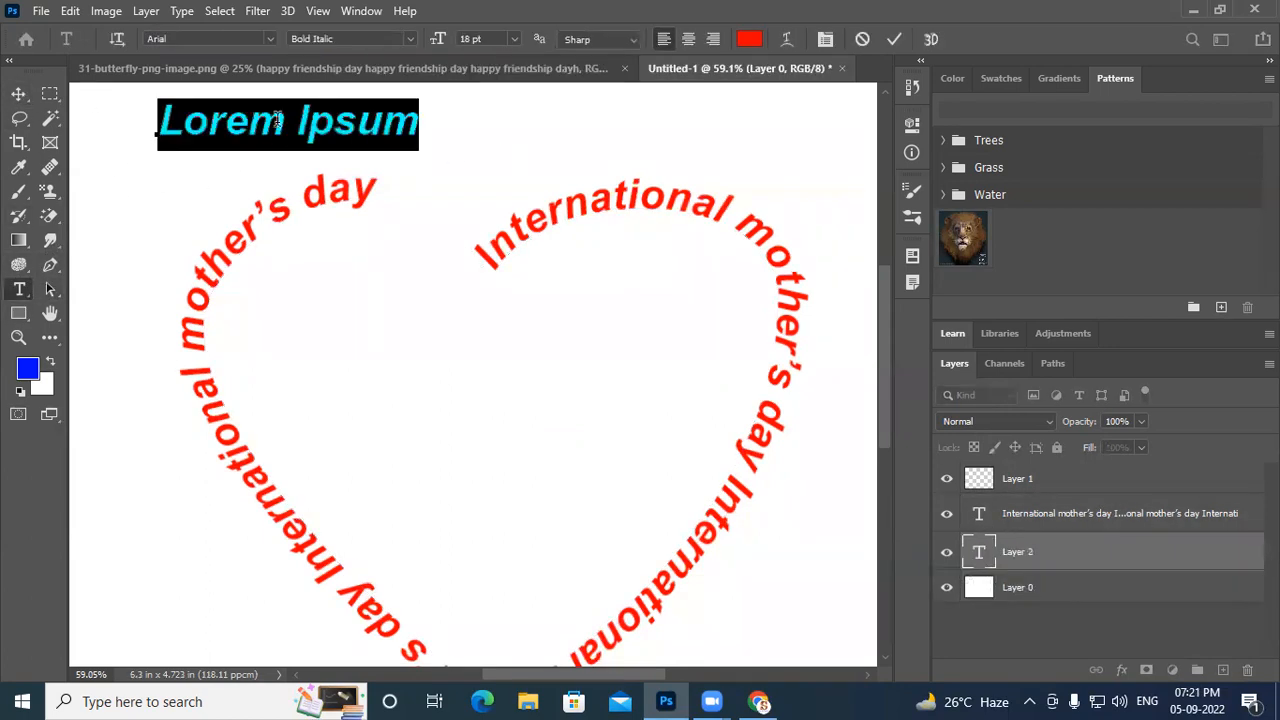
pyautogui.click(1033, 560)
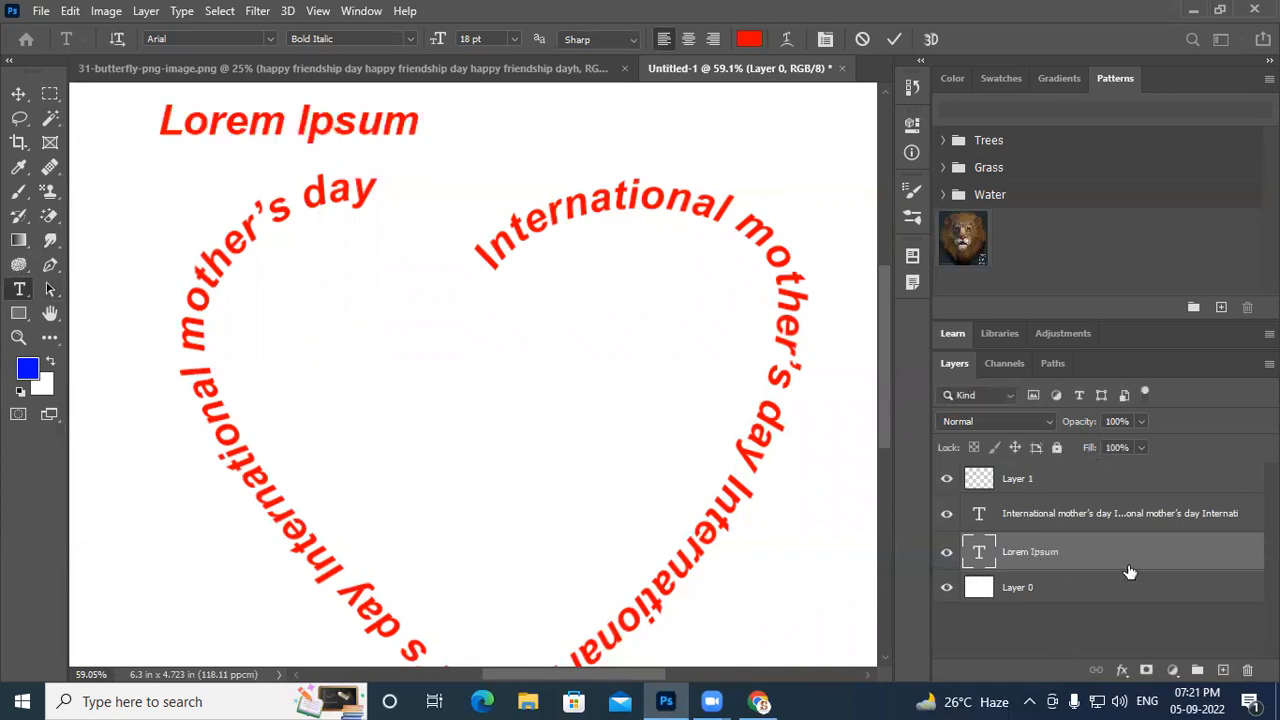
# Examine the text-filled heart in the butterfly document and the text running around the heart in Untitled-1
pyautogui.click(208, 68)
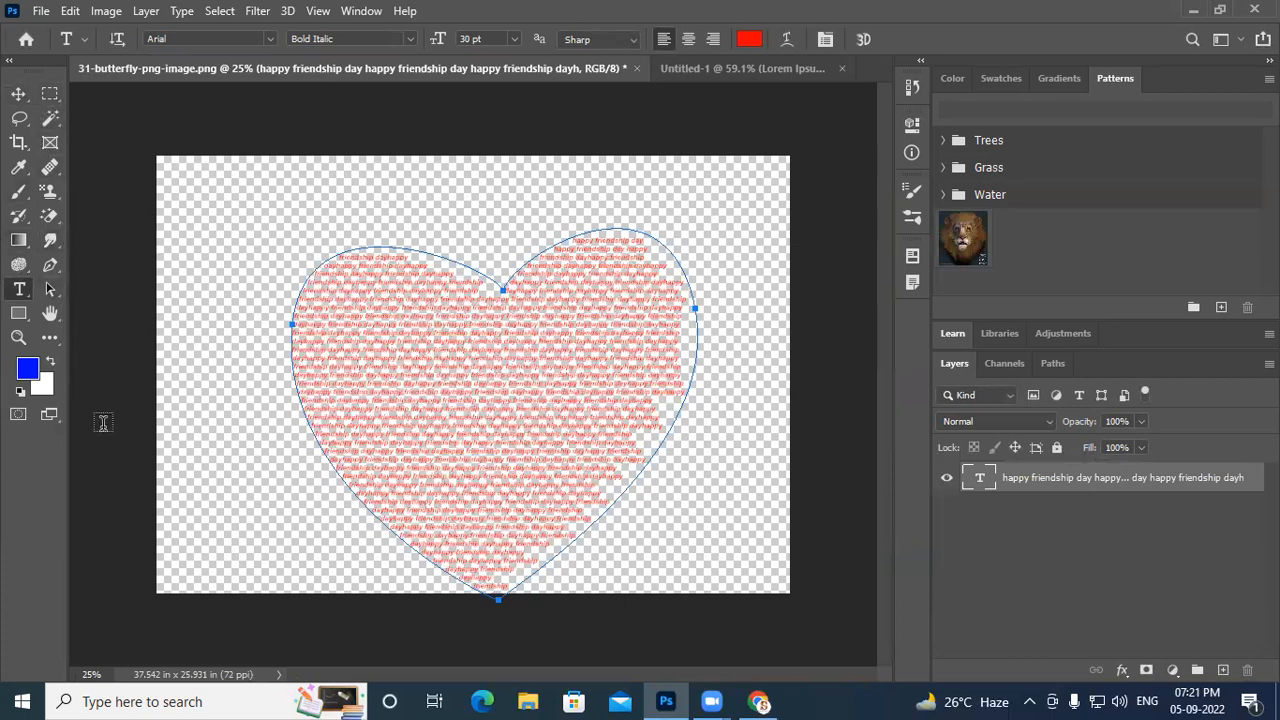
pyautogui.click(51, 289)
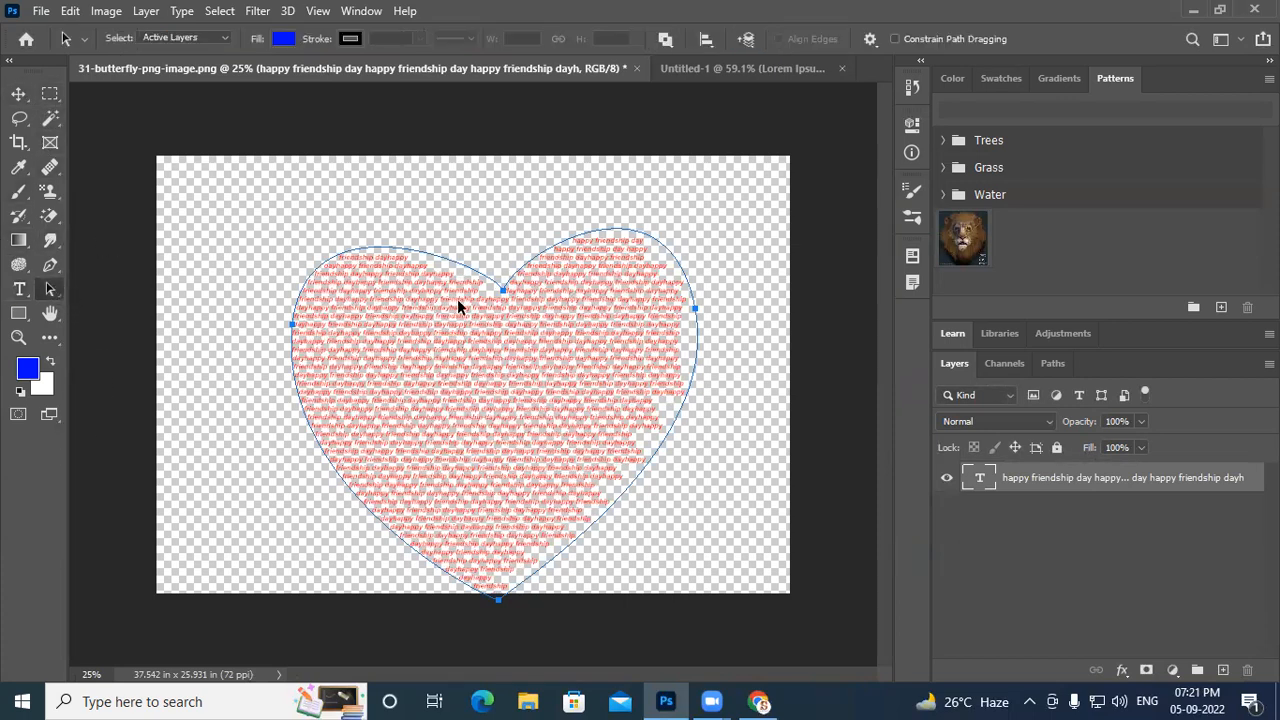
pyautogui.moveTo(534, 251); pyautogui.dragTo(170, 104)
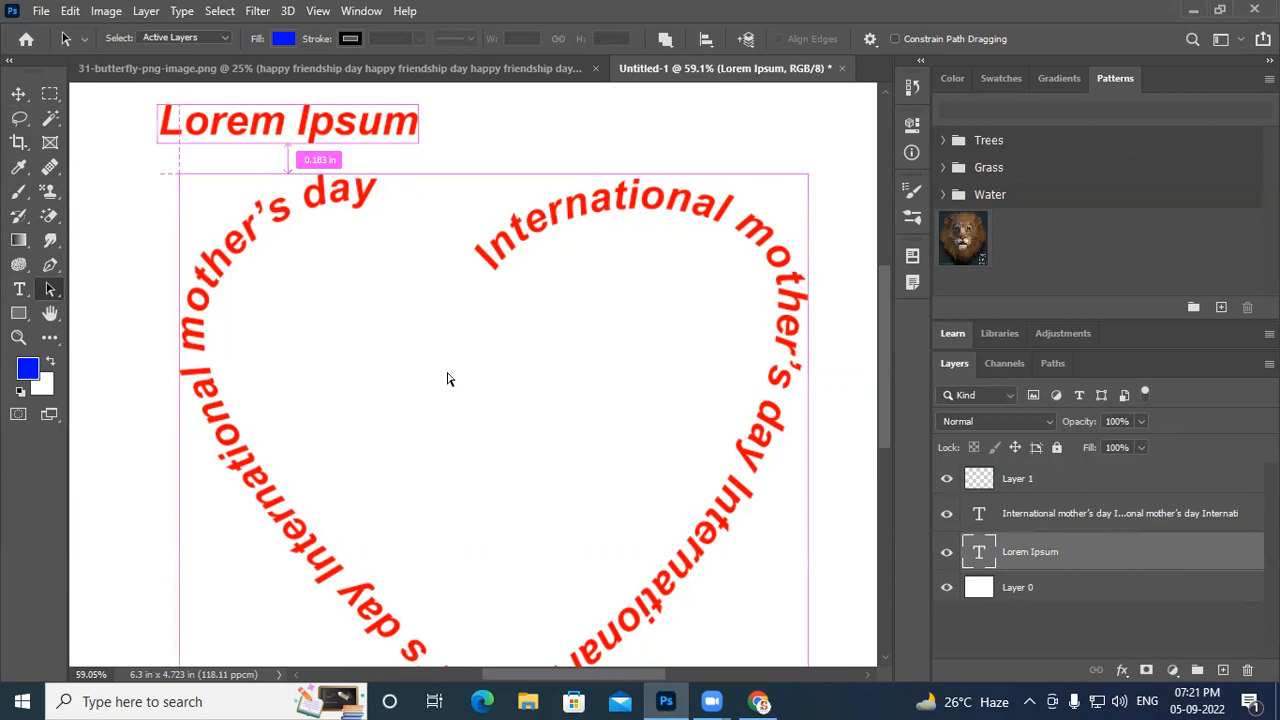
pyautogui.hscroll(3, 446, 380)
pyautogui.scroll(-3, 450, 380)
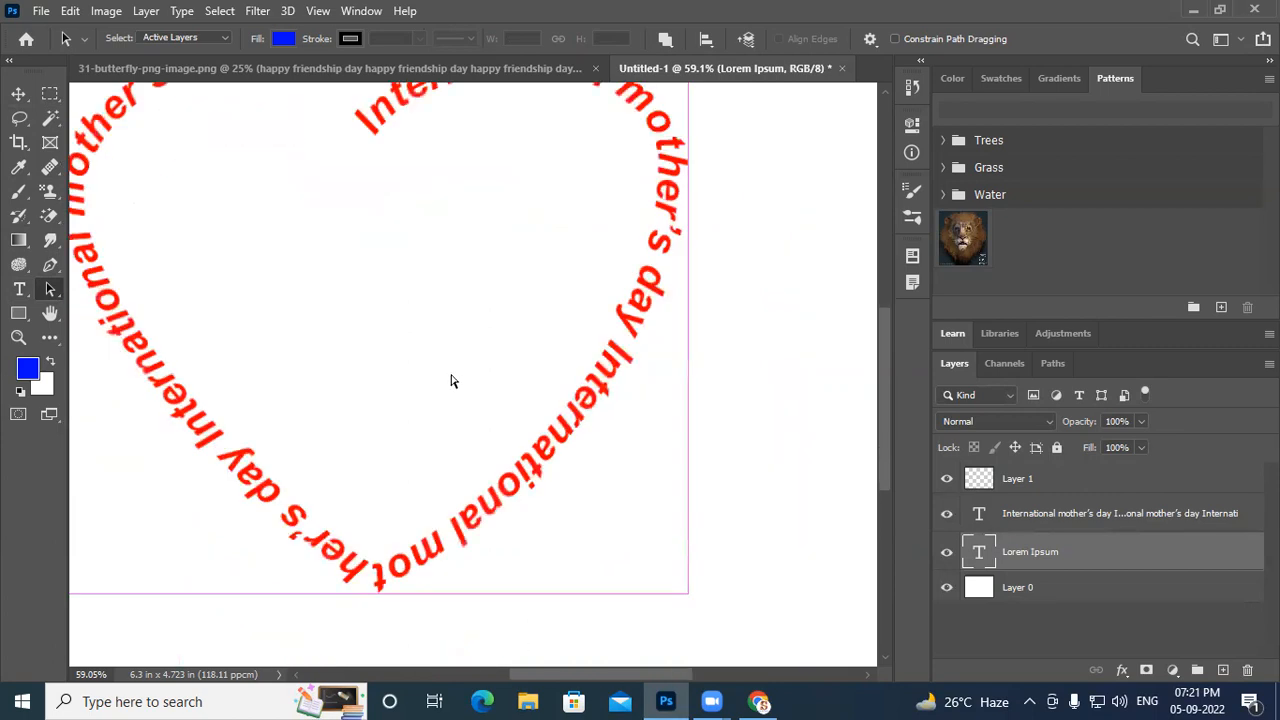
pyautogui.hscroll(3, 450, 380)
pyautogui.hscroll(3, 440, 380)
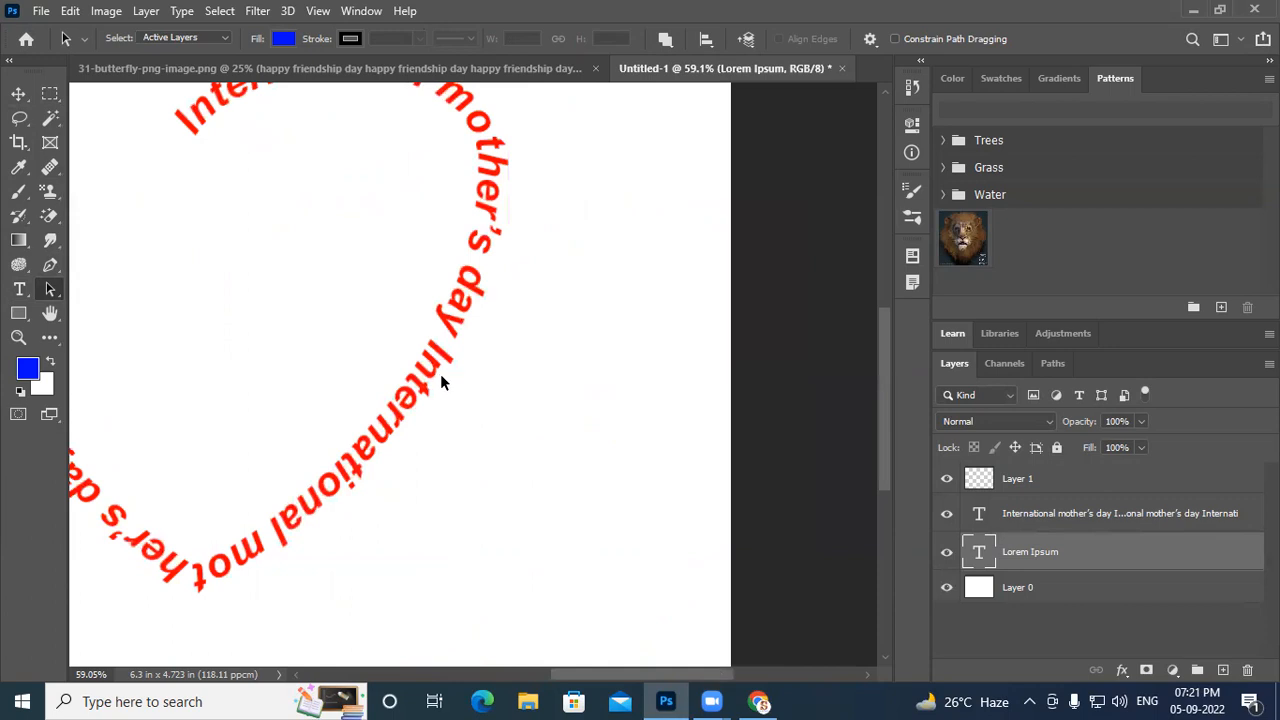
pyautogui.hscroll(-3, 368, 354)
pyautogui.hscroll(-6, 368, 350)
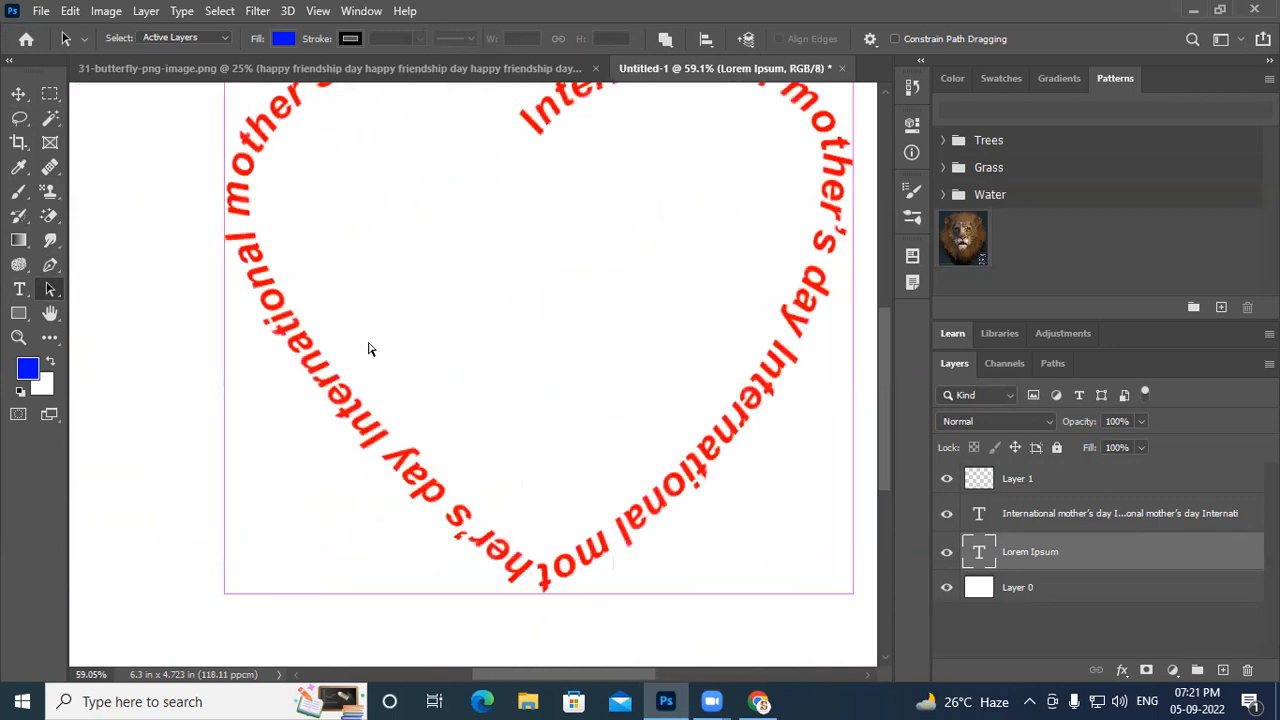
pyautogui.moveTo(431, 306); pyautogui.dragTo(427, 480)
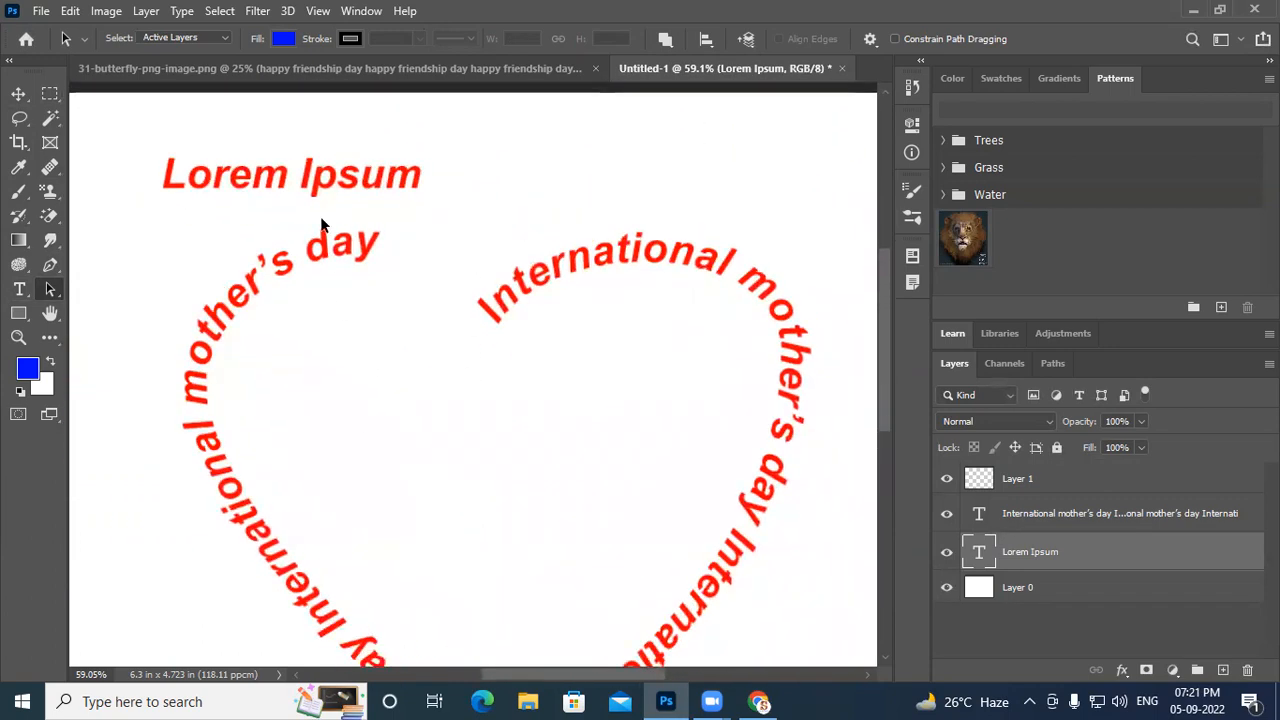
# Delete the Lorem Ipsum text layer
pyautogui.rightClick(1036, 551)
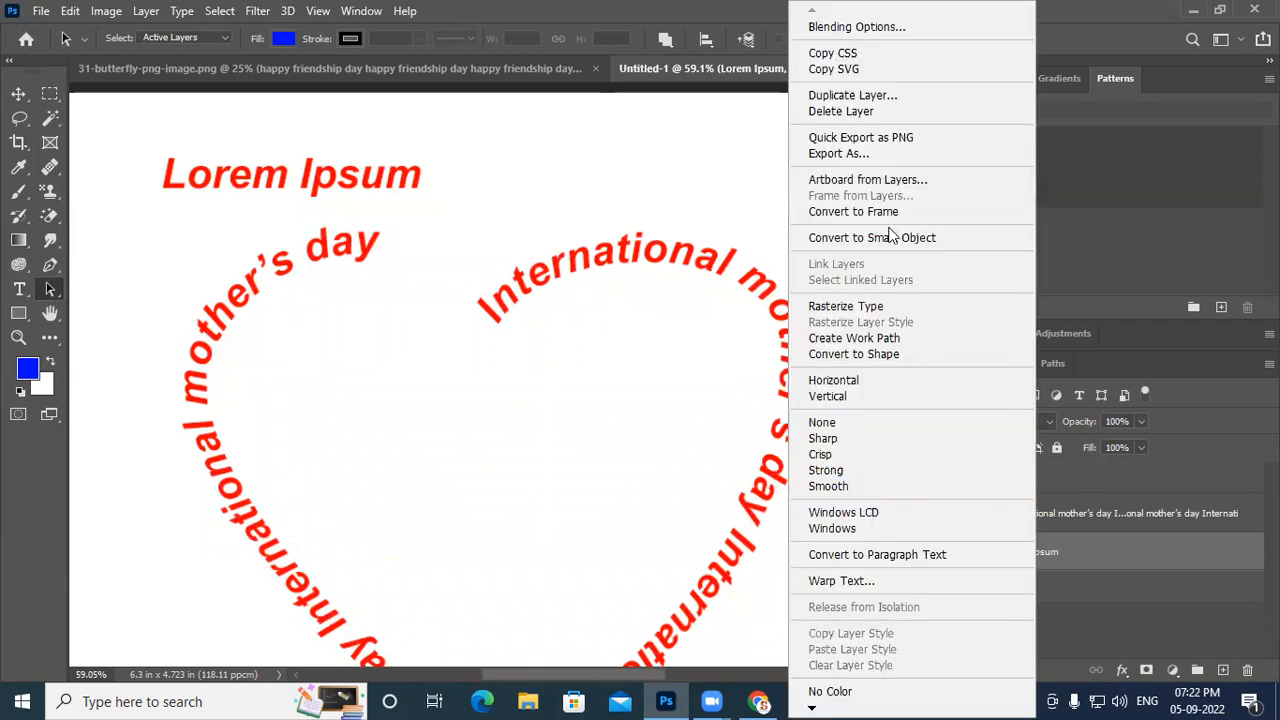
pyautogui.click(840, 108)
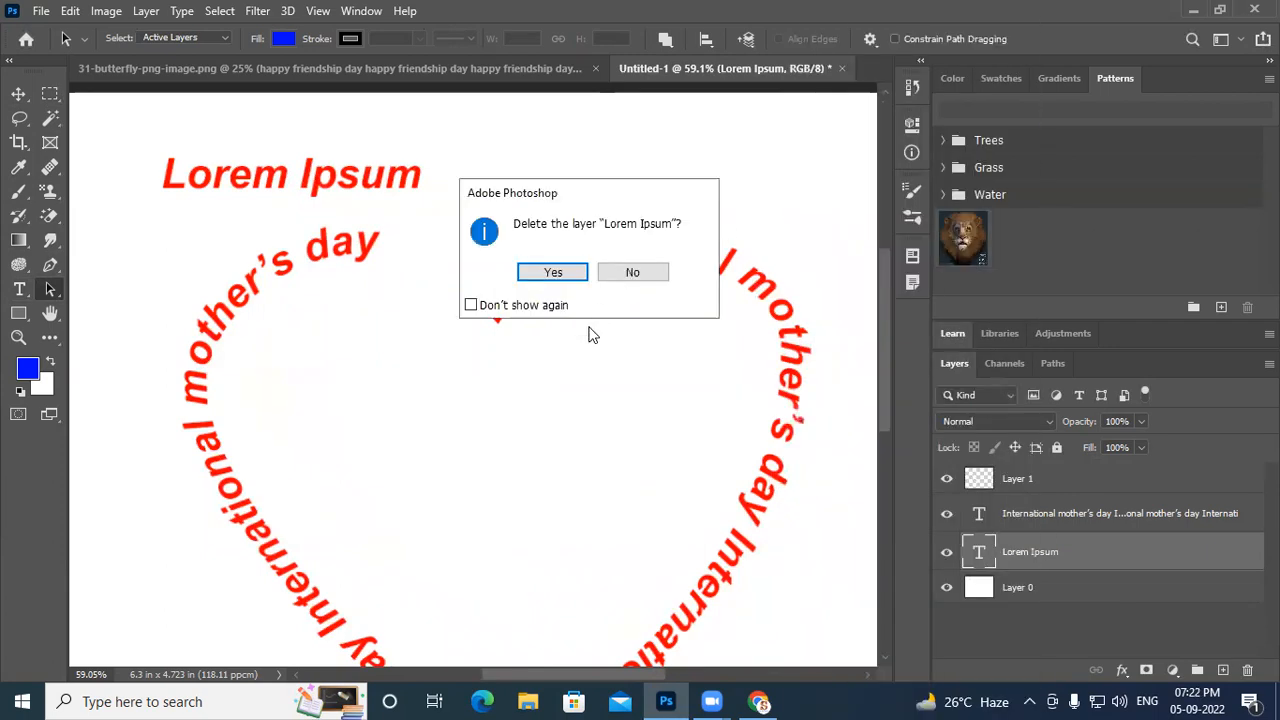
pyautogui.click(553, 272)
# Select the "International mother's day" text layer and inspect its heart path using the Type and Path Selection tools
pyautogui.click(1060, 522)
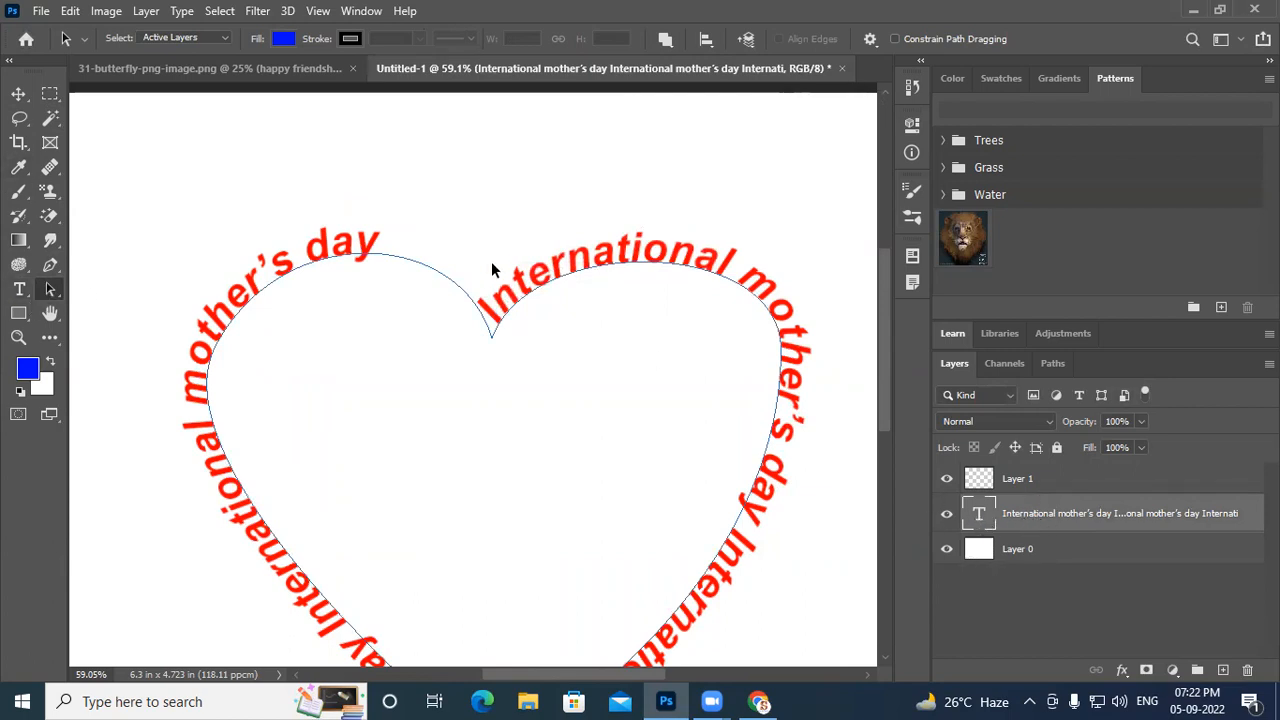
pyautogui.click(450, 285)
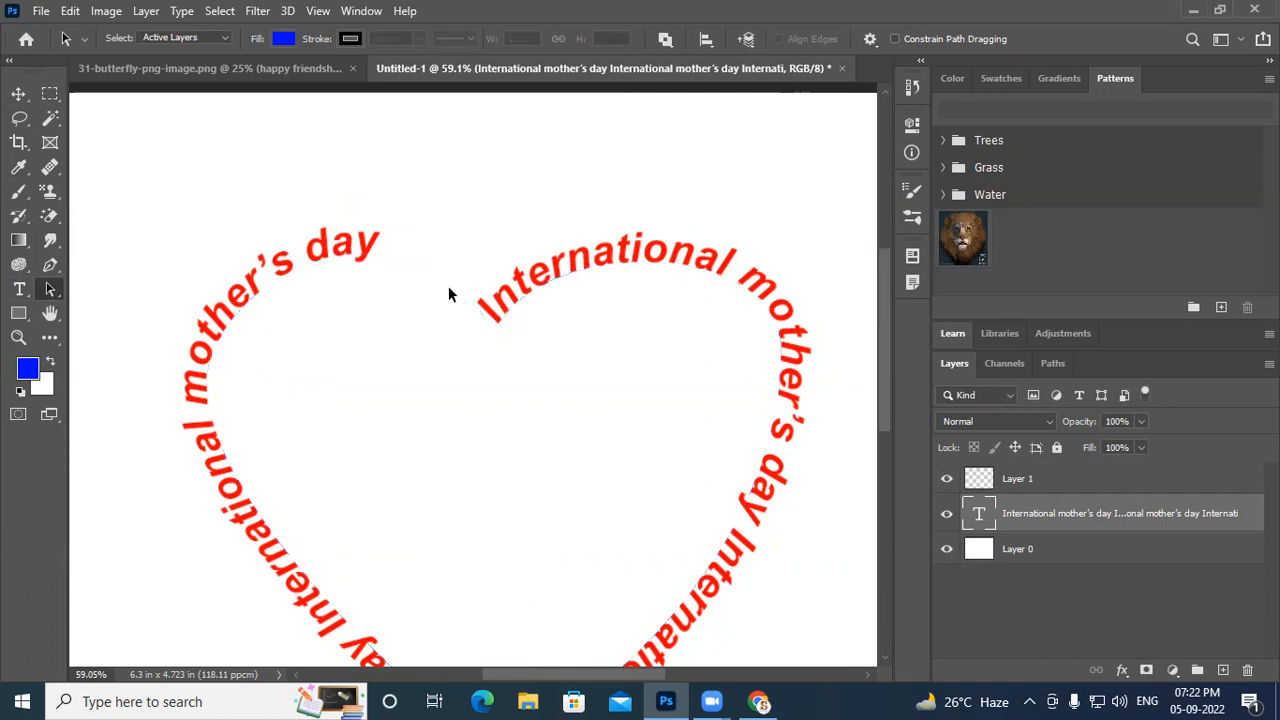
pyautogui.rightClick(40, 290)
pyautogui.click(118, 290)
pyautogui.click(17, 289)
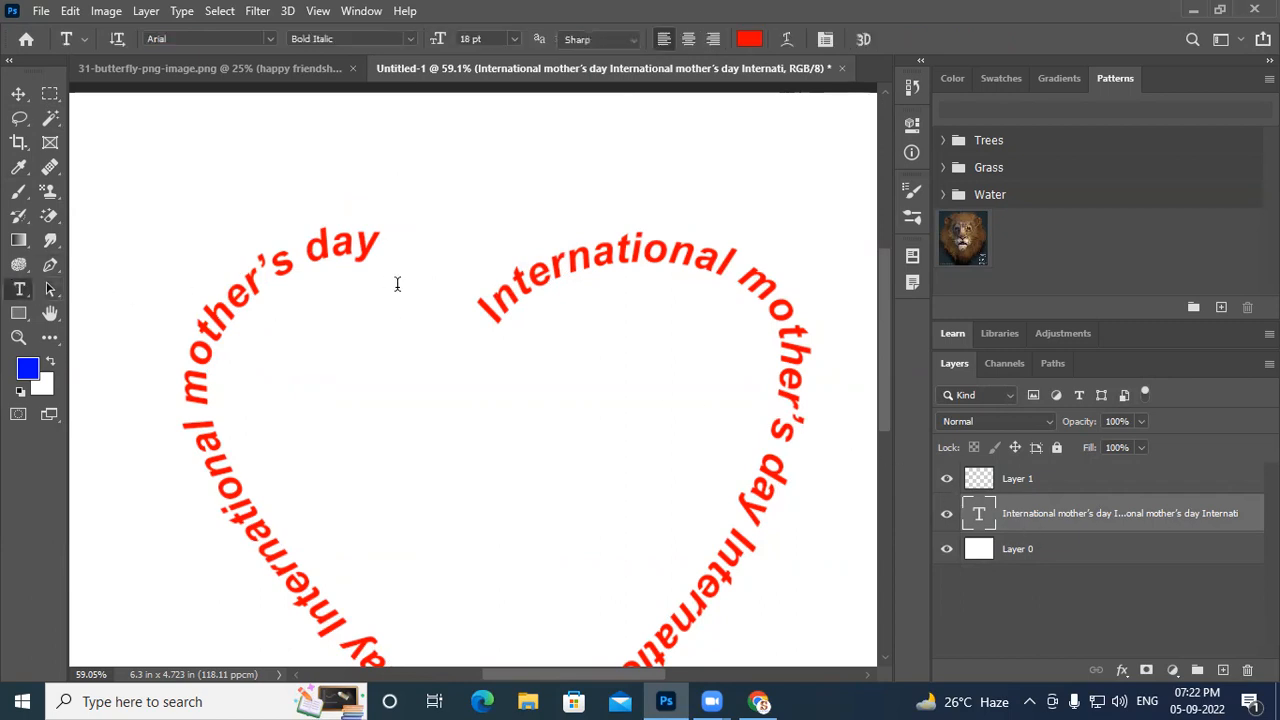
pyautogui.click(506, 291)
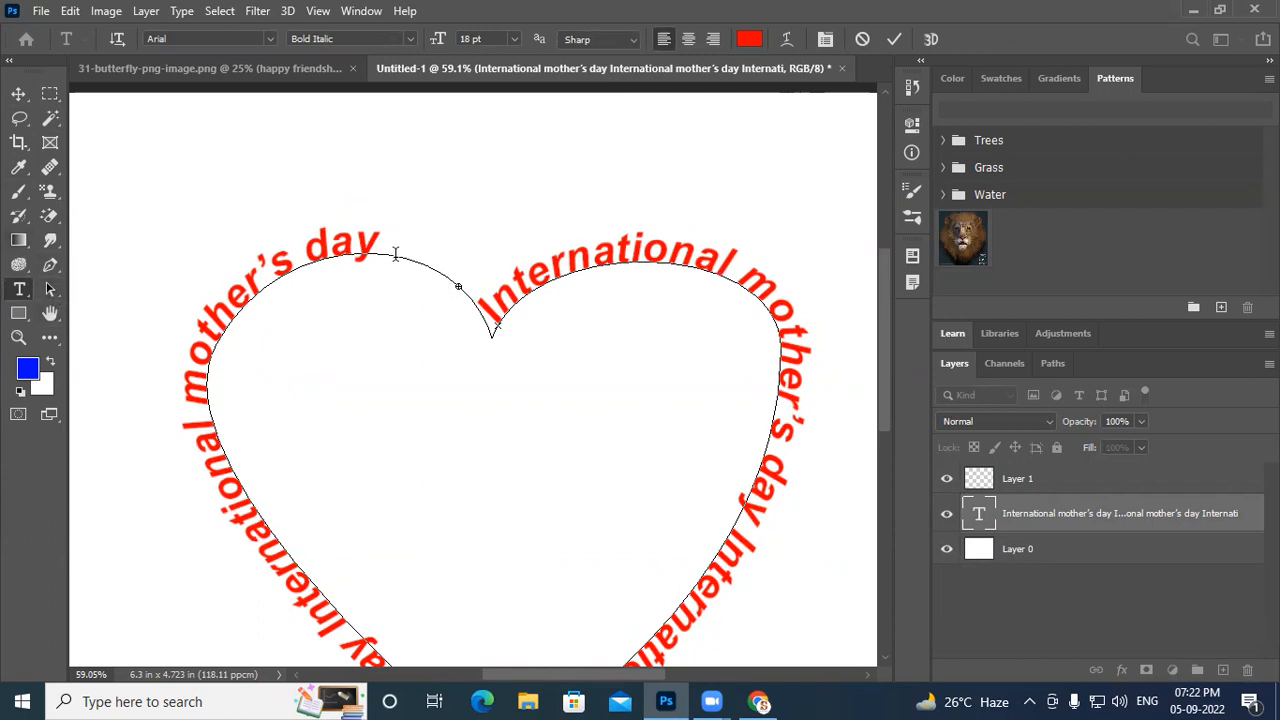
pyautogui.click(50, 288)
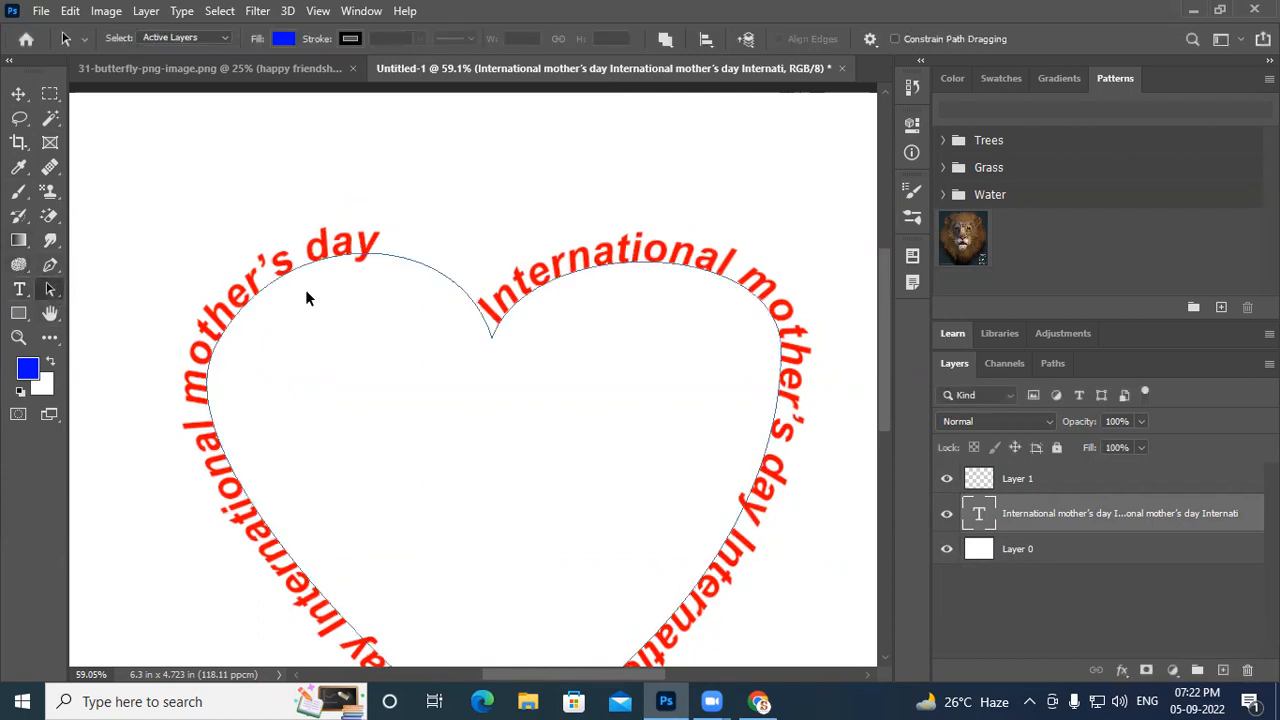
# Turn the heart path into a selection and deselect it
pyautogui.rightClick(392, 255)
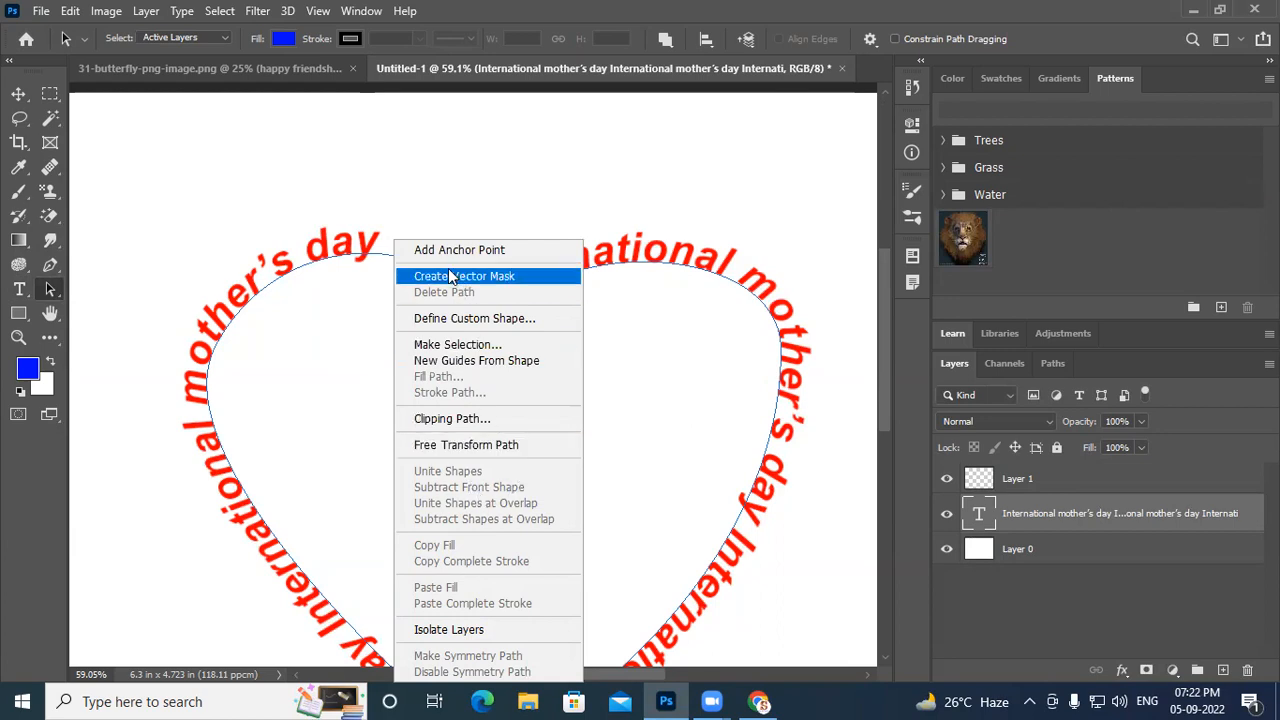
pyautogui.click(377, 259)
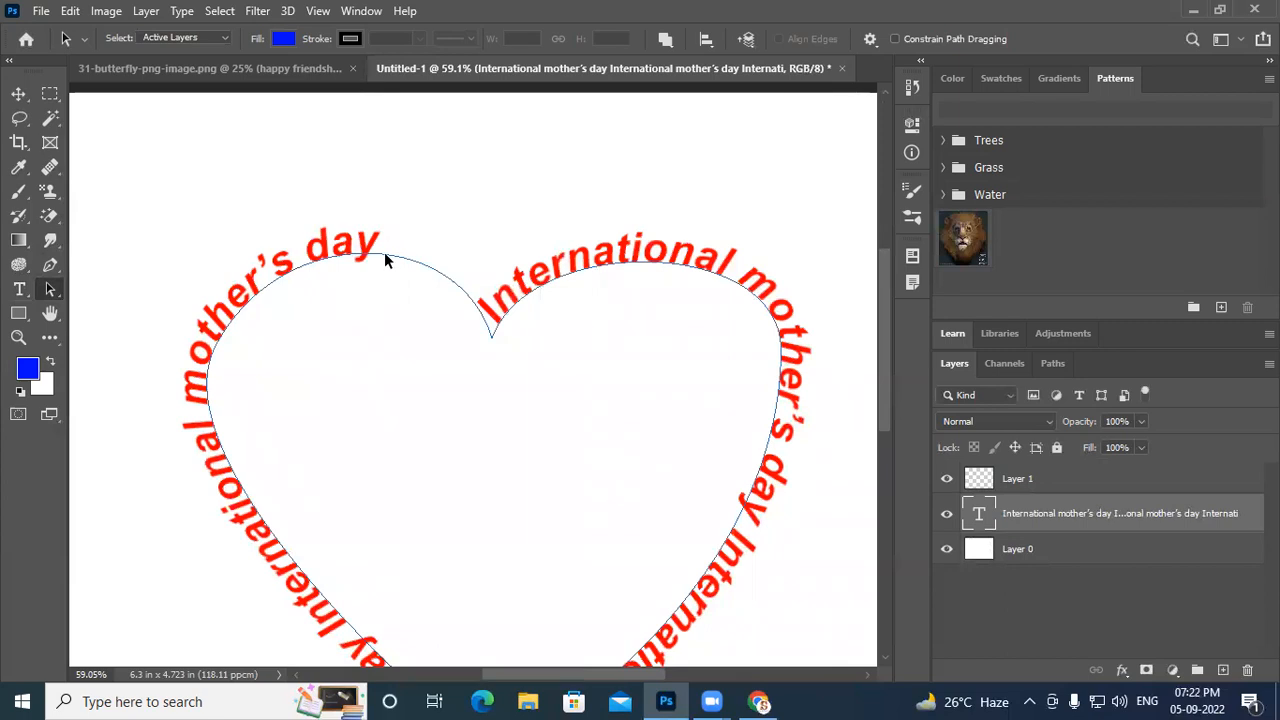
pyautogui.hotkey('ctrl', 'Return')
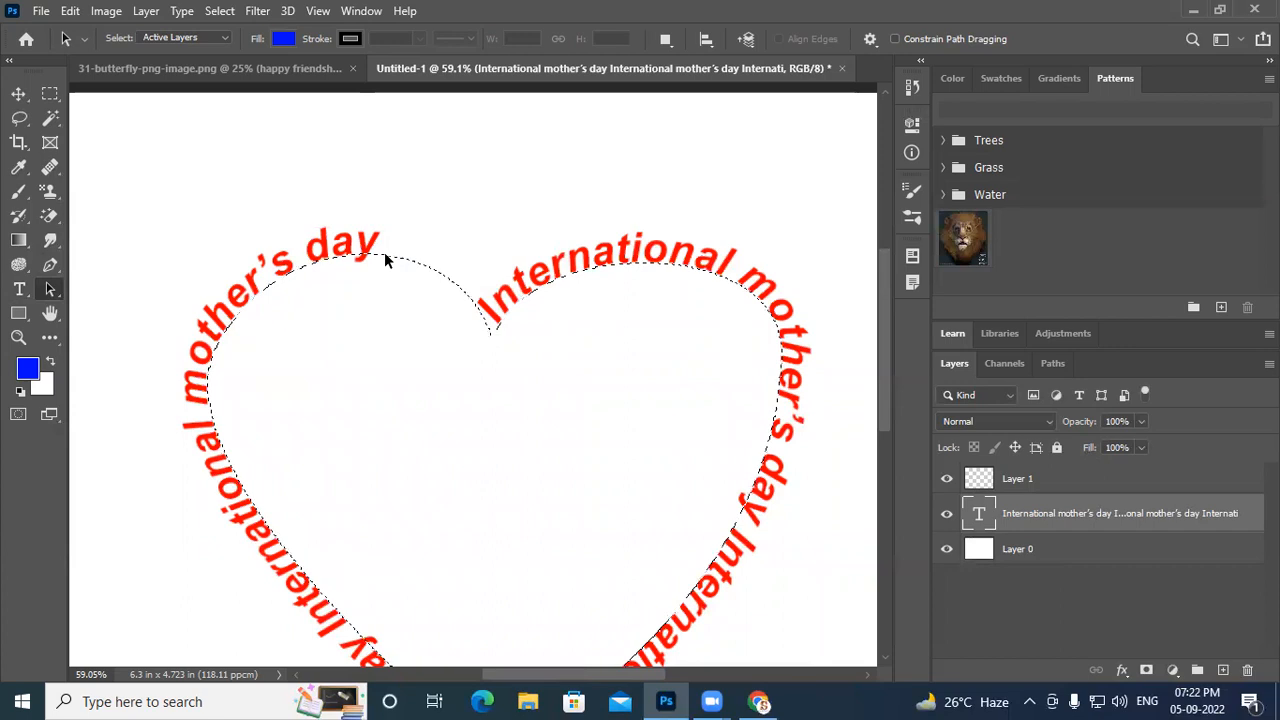
pyautogui.press('ctrl')
pyautogui.hotkey('ctrl', 'd')
# Try deleting the anchor point at the heart path's upper notch with the Direct Selection tool, and undo the deletion
pyautogui.click(50, 267)
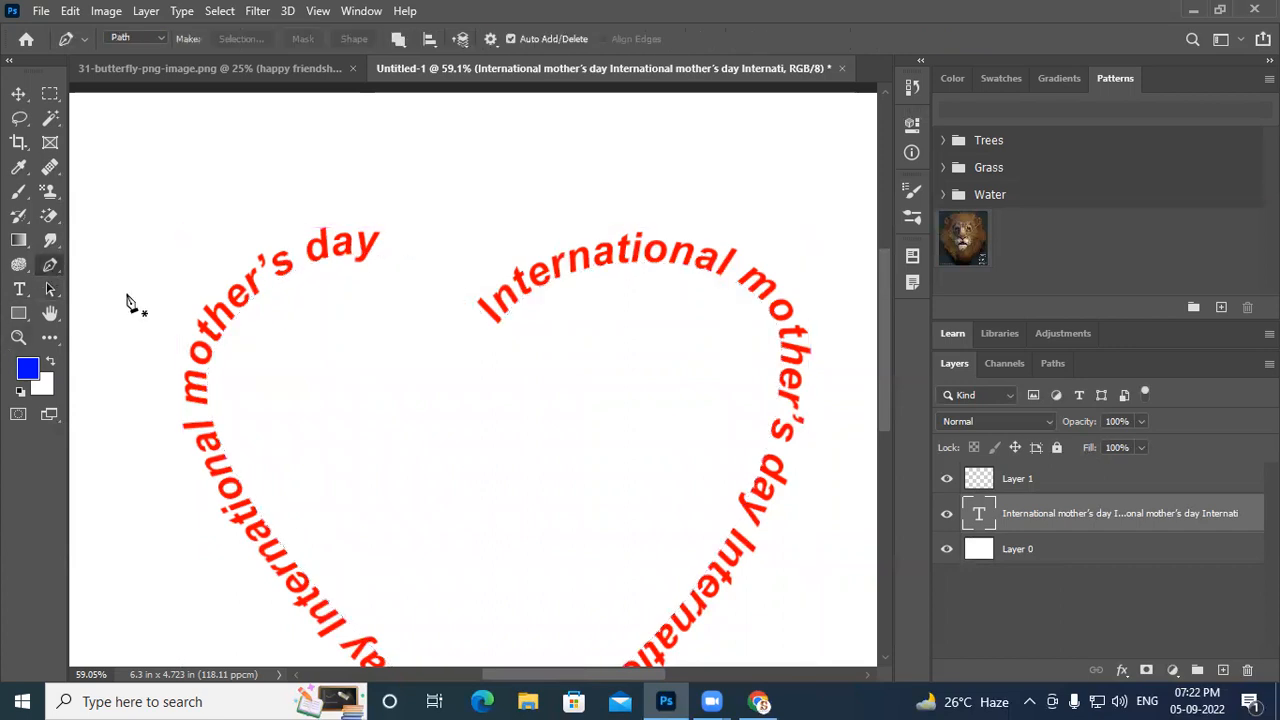
pyautogui.click(47, 289)
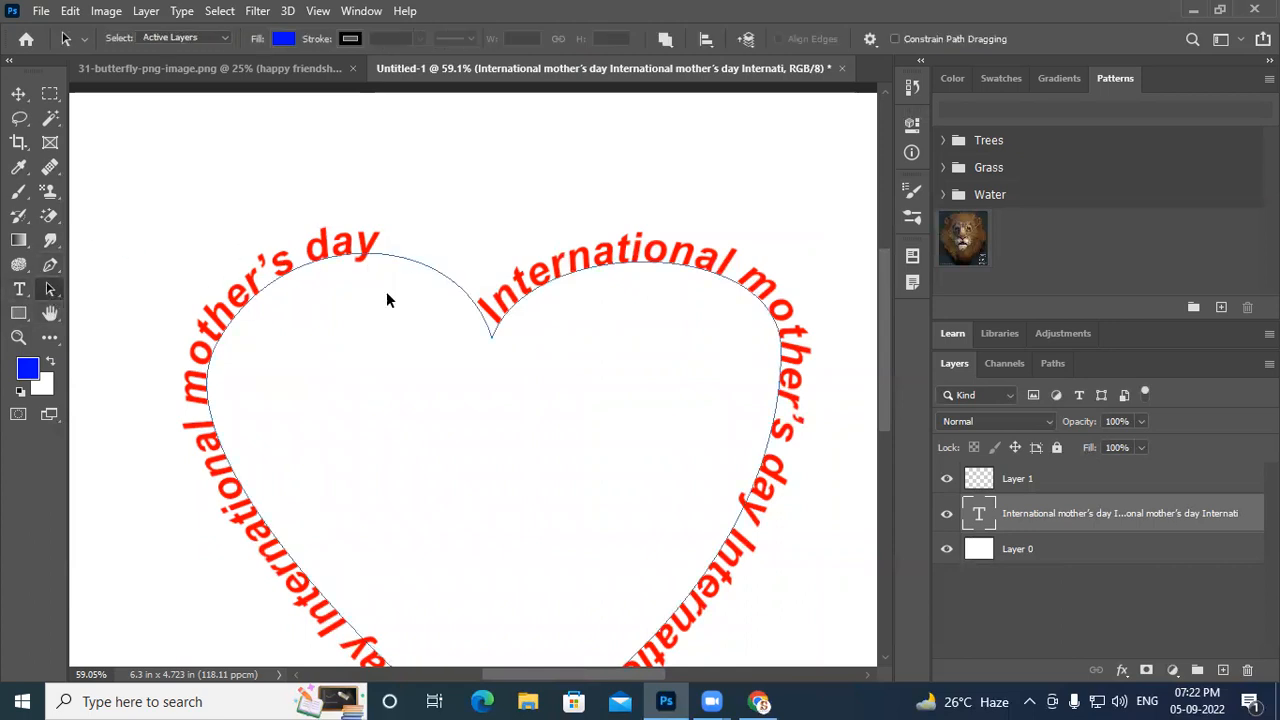
pyautogui.rightClick(51, 289)
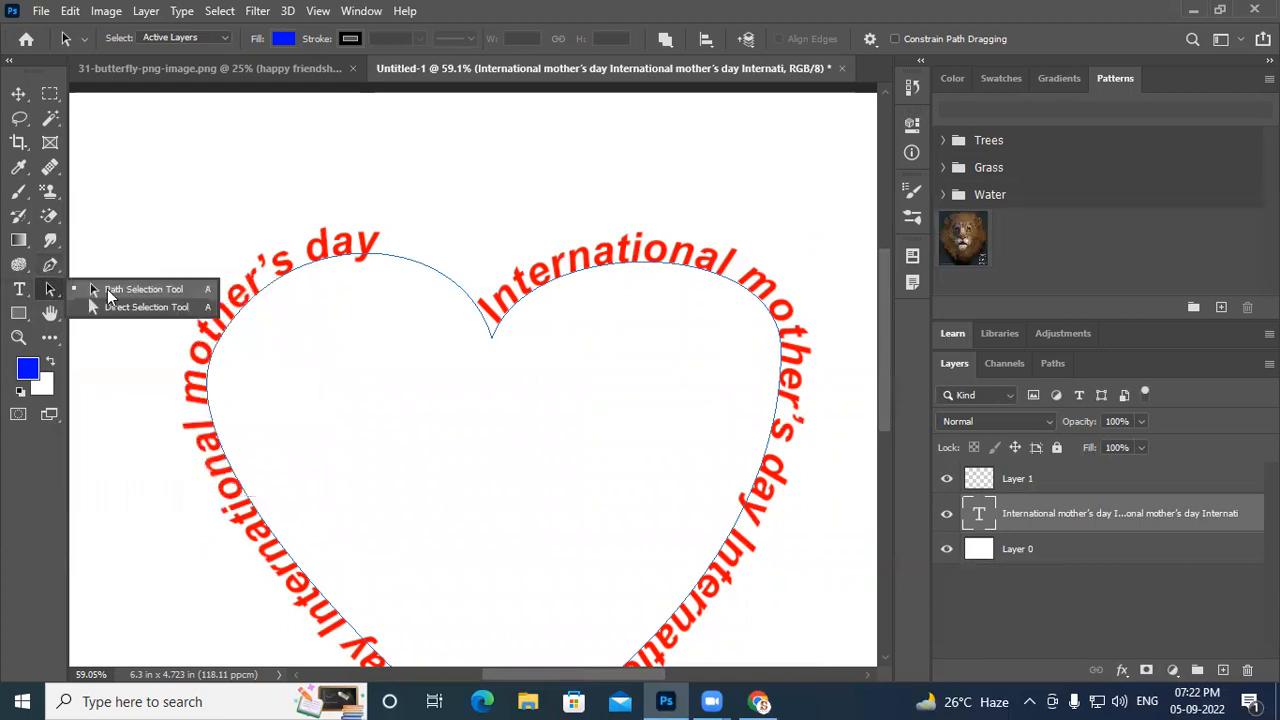
pyautogui.click(143, 307)
pyautogui.click(418, 267)
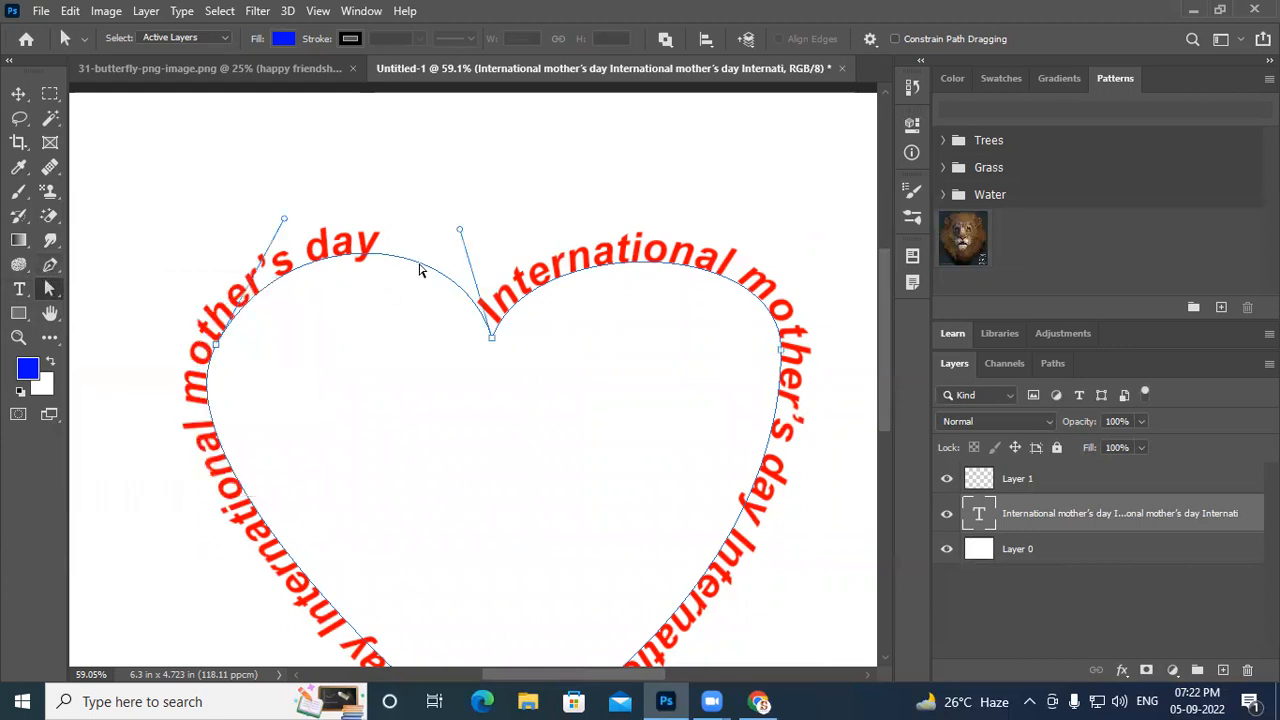
pyautogui.click(491, 339)
pyautogui.press('Delete')
pyautogui.hotkey('ctrl', 'z')
# Make Layer 1 active to view the heart text without its path, and compare it with the text-filled heart document
pyautogui.click(1048, 494)
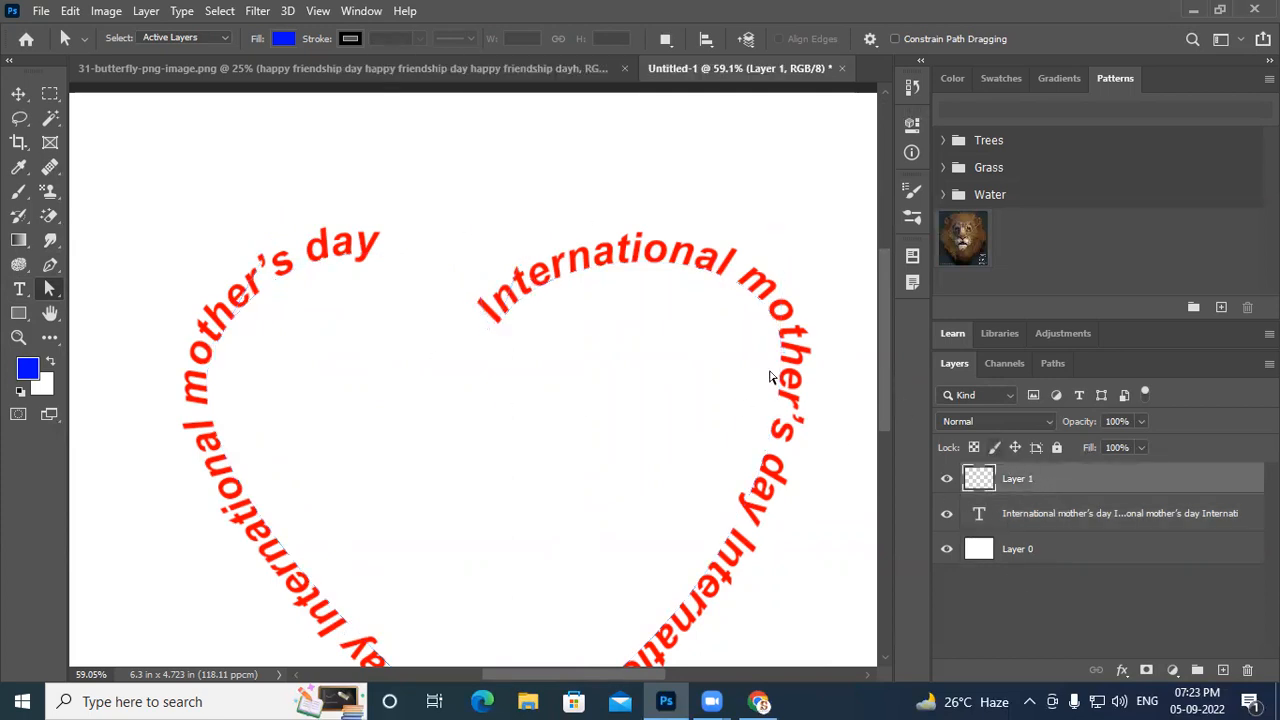
pyautogui.scroll(-3, 571, 374)
pyautogui.scroll(5, 504, 348)
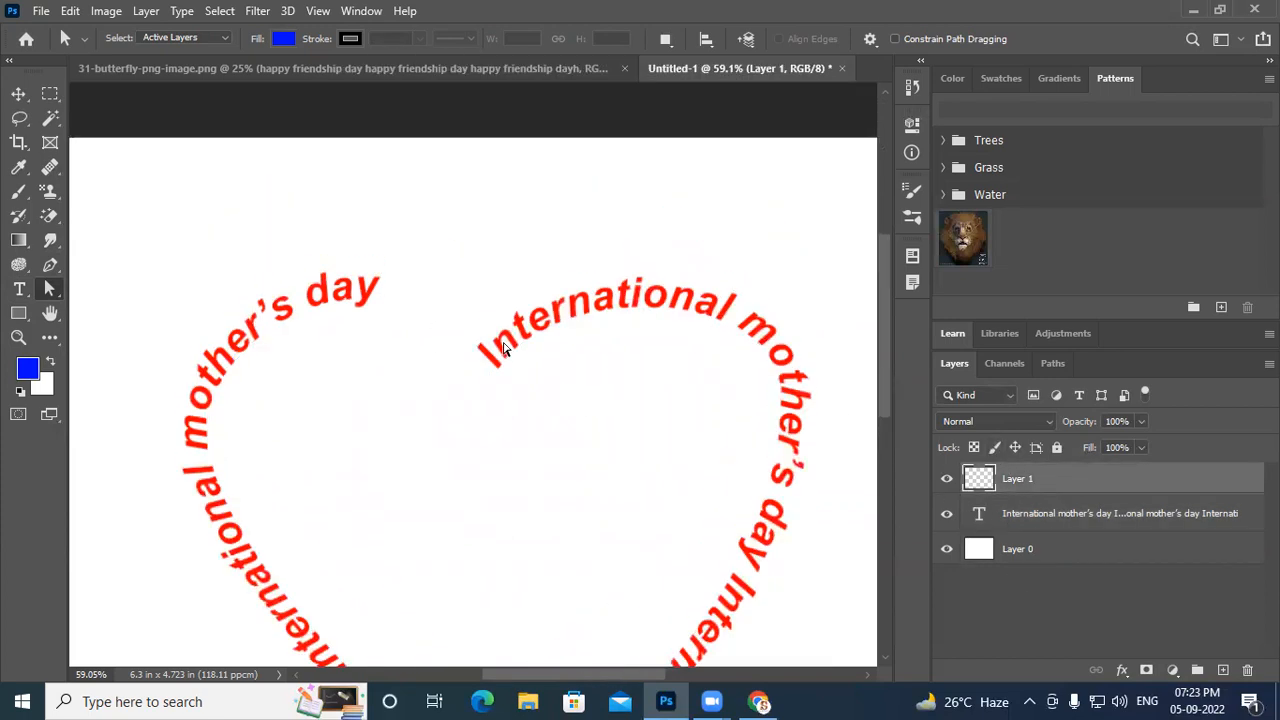
pyautogui.click(313, 71)
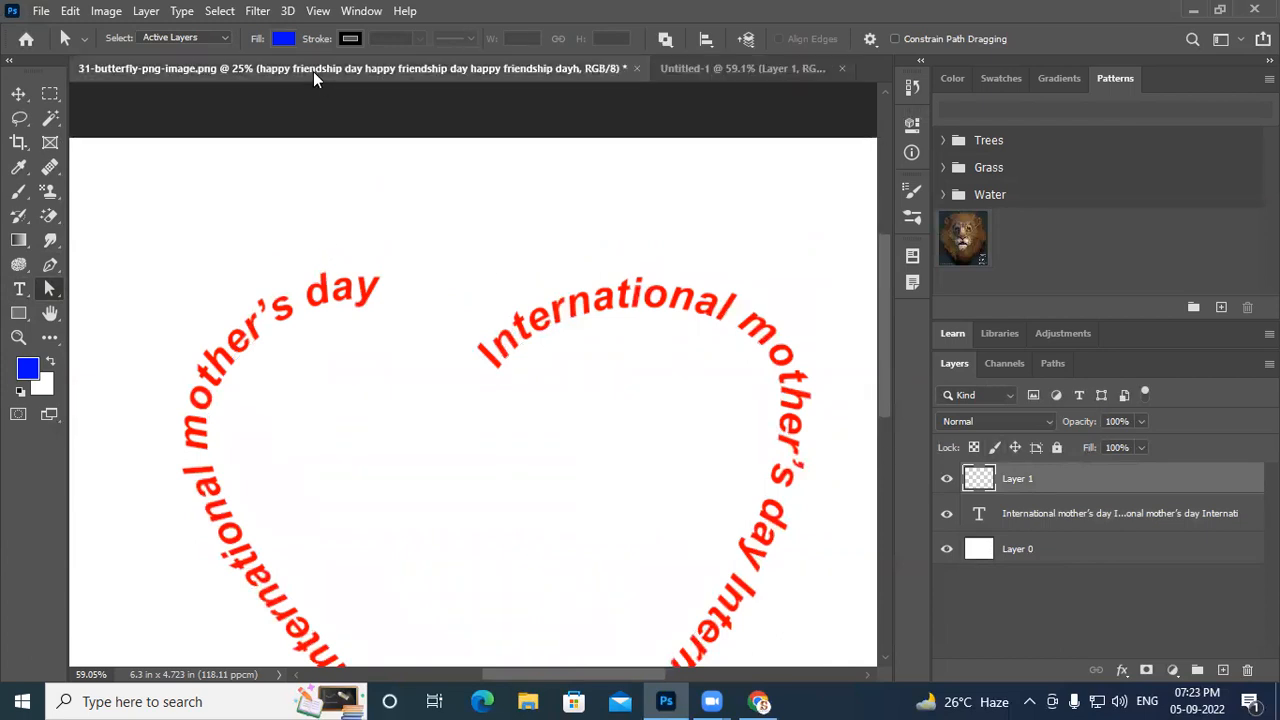
pyautogui.click(694, 66)
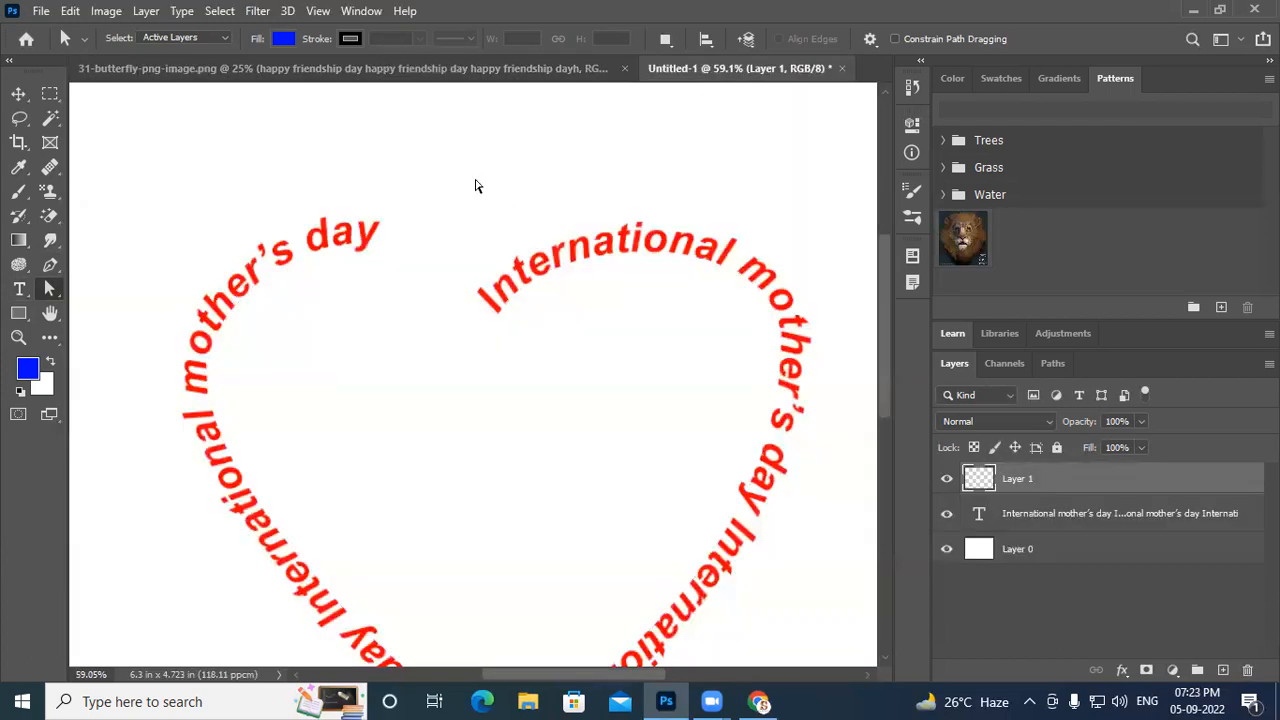
pyautogui.click(432, 72)
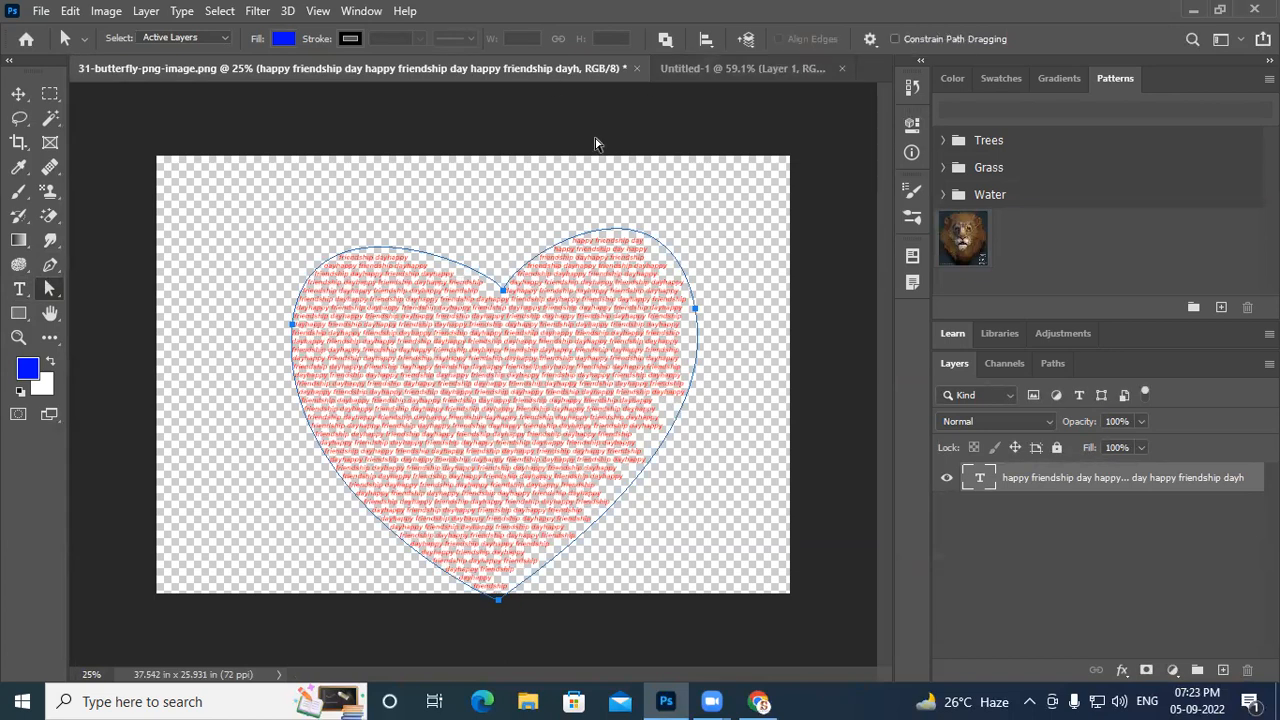
# Convert the text-filled heart's path into a selection, deselect it, and switch to the Move tool
pyautogui.rightClick(506, 281)
pyautogui.click(482, 311)
pyautogui.hotkey('ctrl', 'Return')
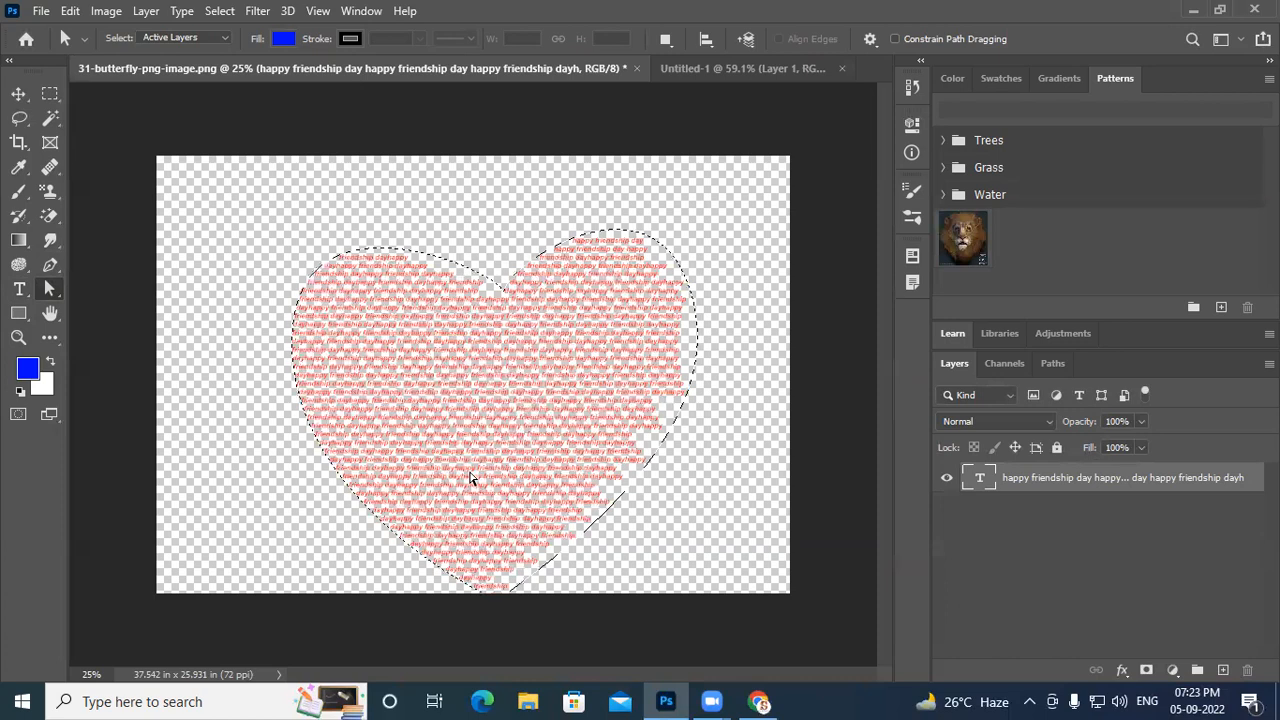
pyautogui.hotkey('ctrl', 'd')
pyautogui.click(19, 96)
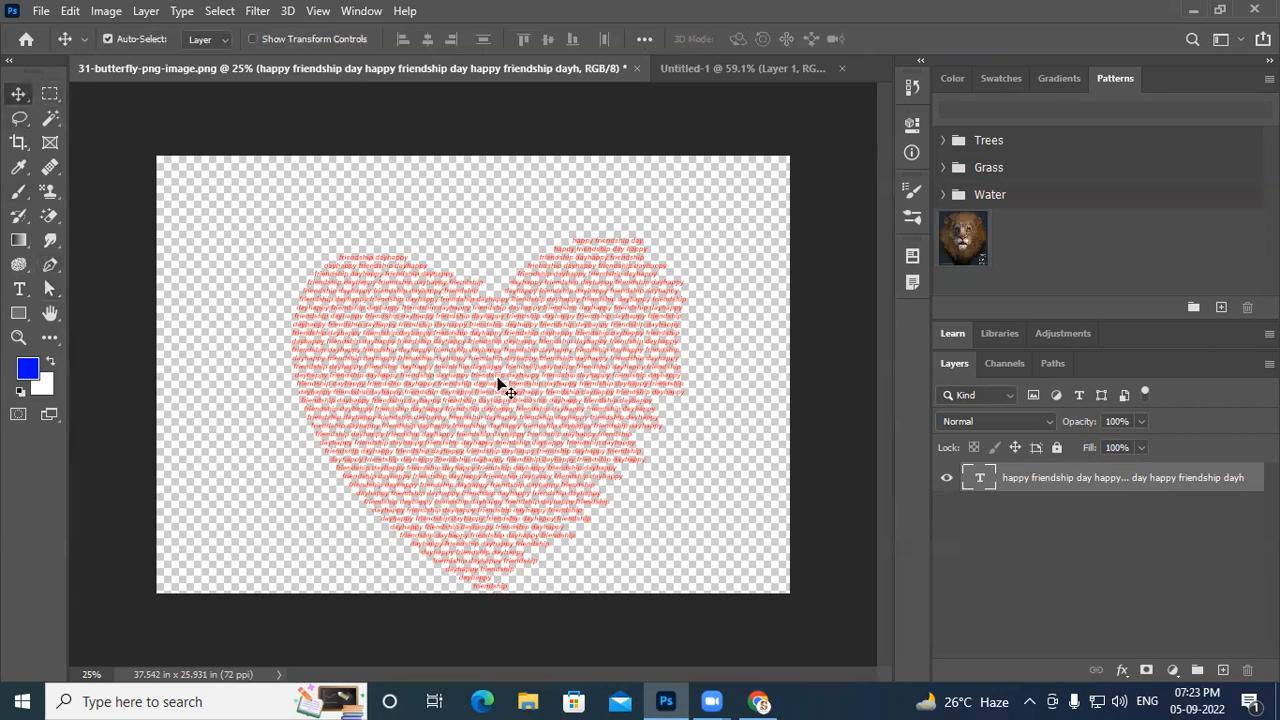
# Copy the "happy friendship day" heart text layer into the Untitled-1 document and compare the two documents
pyautogui.moveTo(529, 371); pyautogui.dragTo(503, 491)
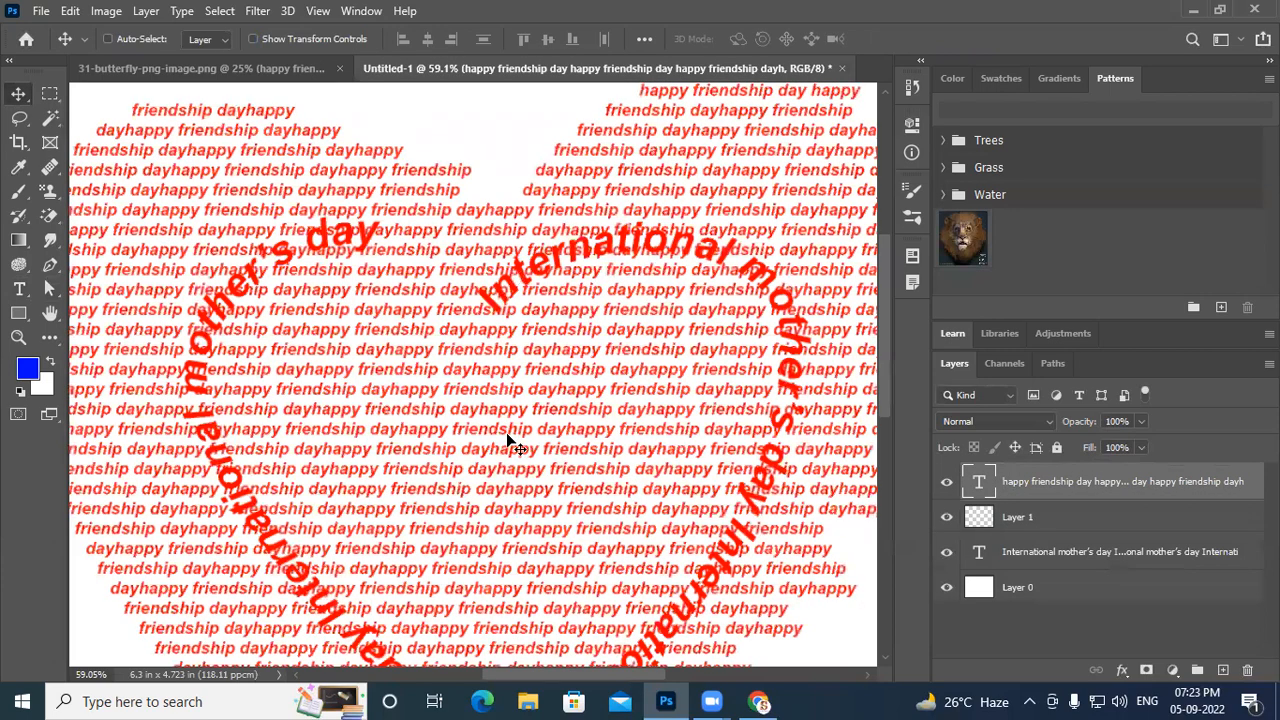
pyautogui.hscroll(3, 506, 432)
pyautogui.scroll(-3, 507, 436)
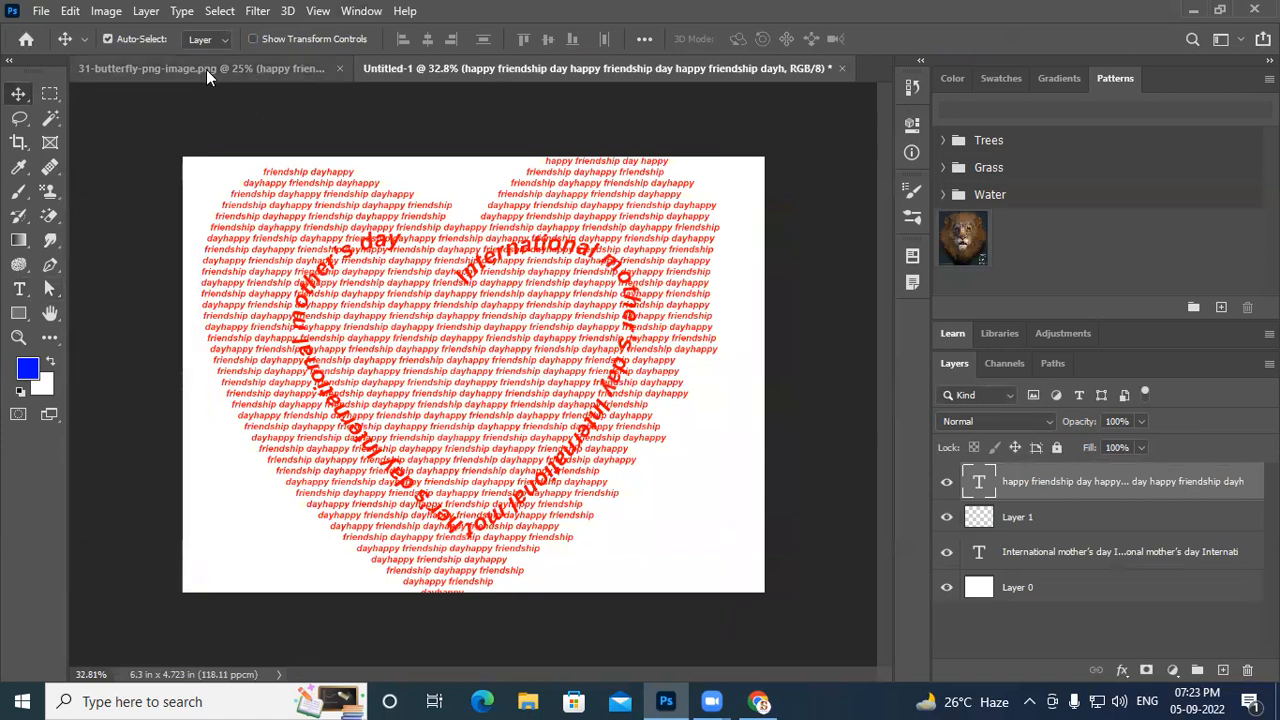
pyautogui.click(277, 71)
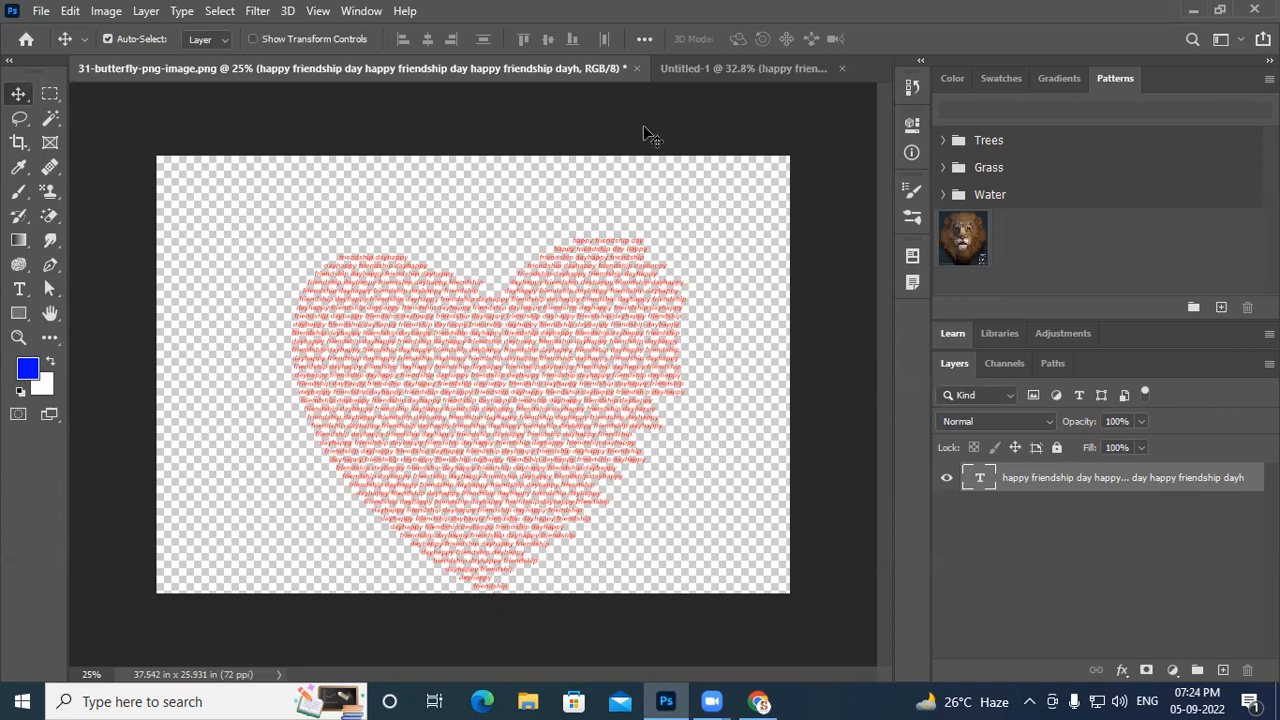
pyautogui.click(679, 70)
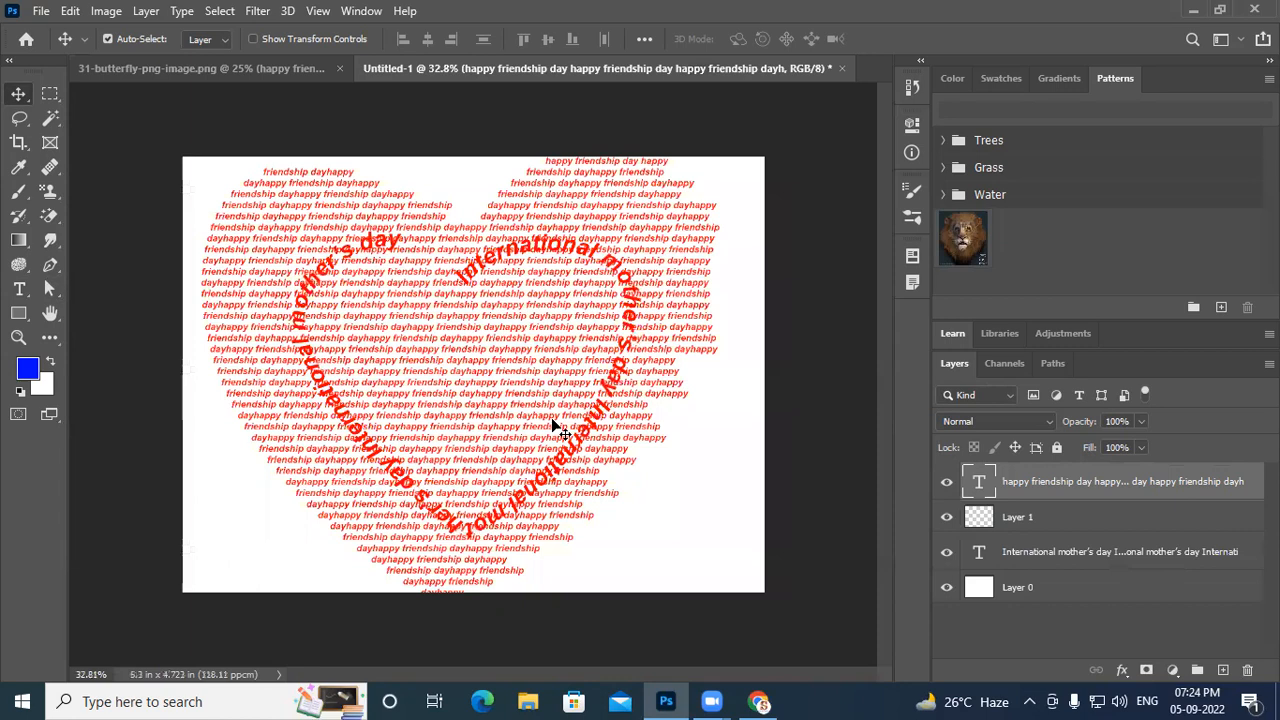
pyautogui.rightClick(552, 347)
pyautogui.click(657, 357)
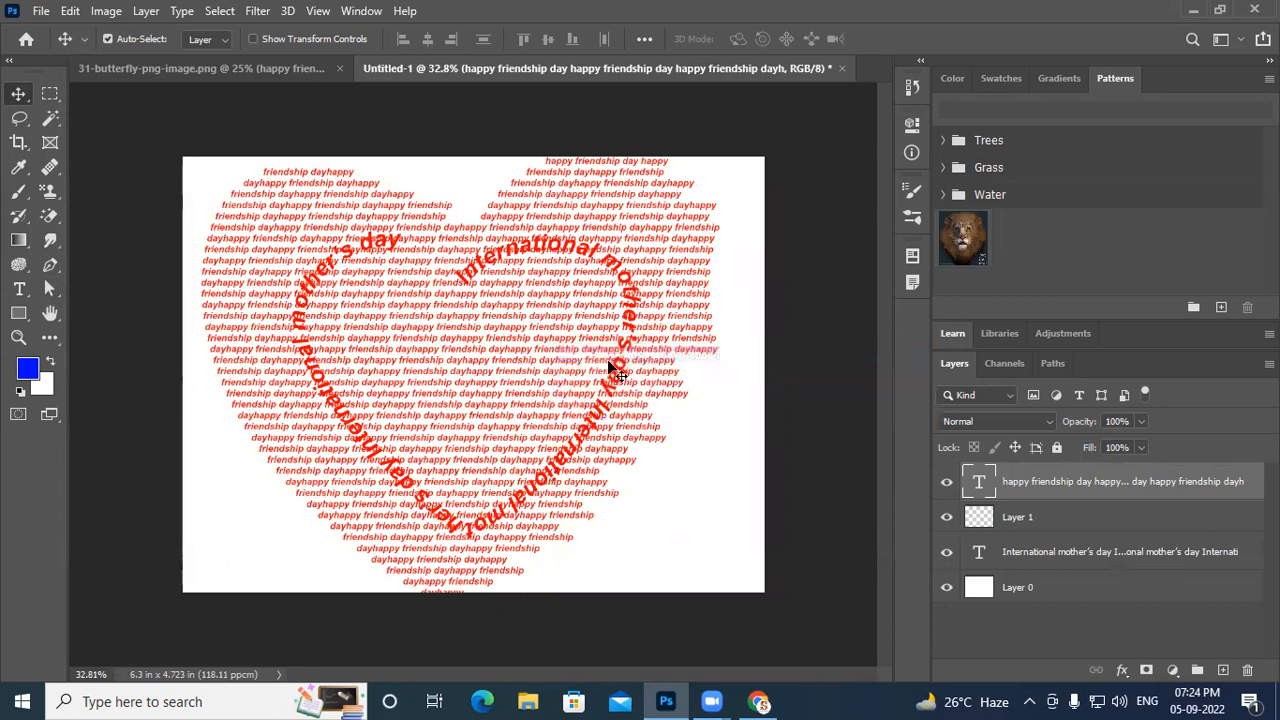
# Scale the "happy friendship day" heart to 54.84% and center it inside the "International mother's day" heart
pyautogui.press('ctrl')
pyautogui.hotkey('ctrl', 't')
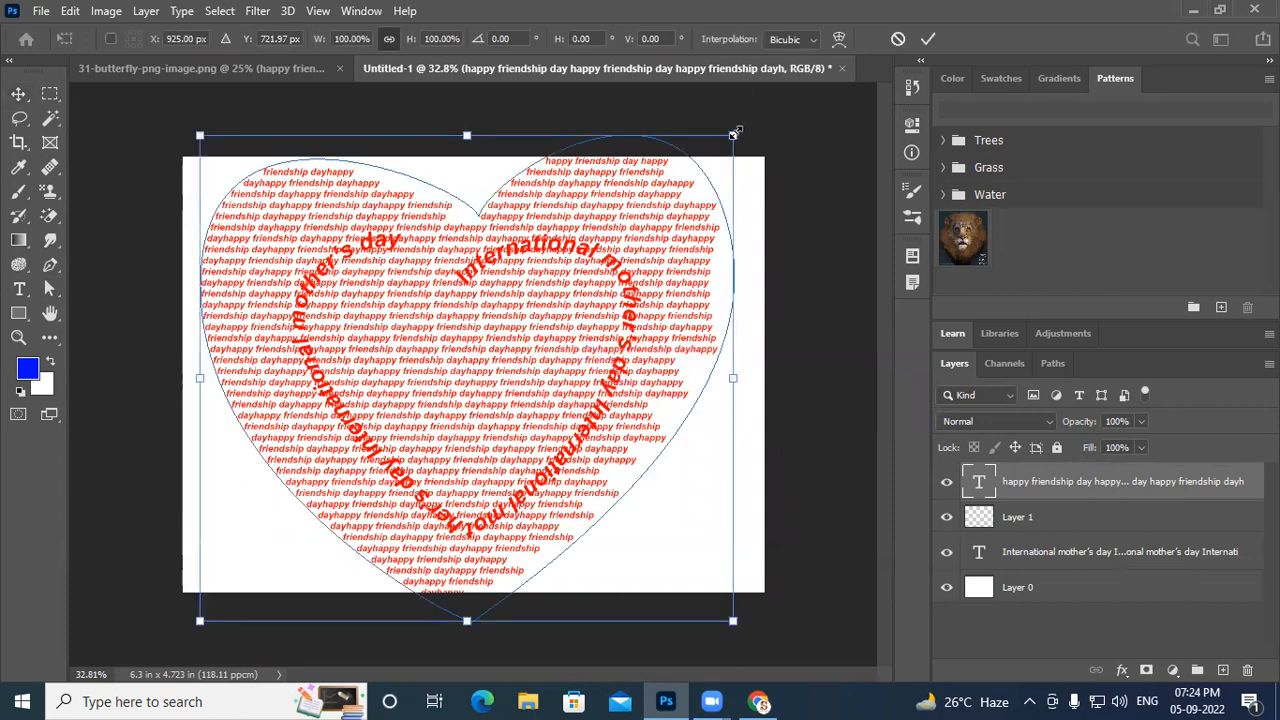
pyautogui.moveTo(735, 133); pyautogui.dragTo(706, 158)
pyautogui.moveTo(662, 191); pyautogui.dragTo(589, 229)
pyautogui.moveTo(508, 335); pyautogui.dragTo(512, 333)
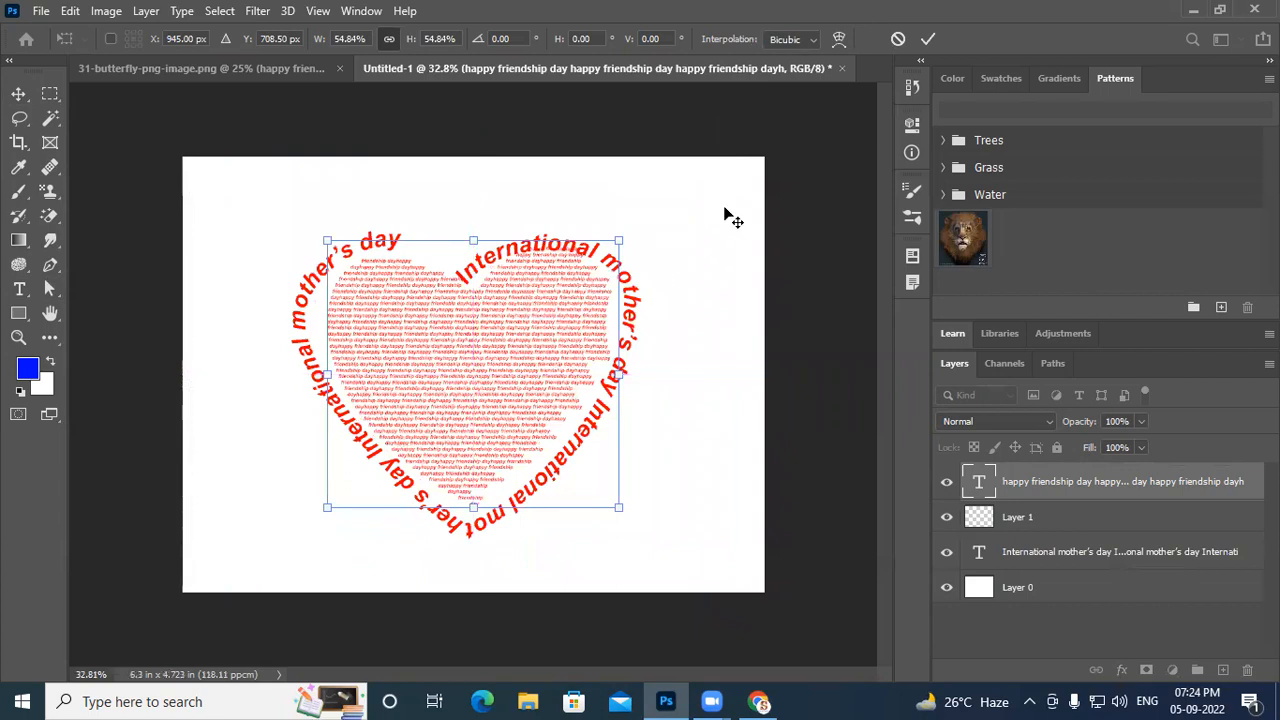
pyautogui.press('Return')
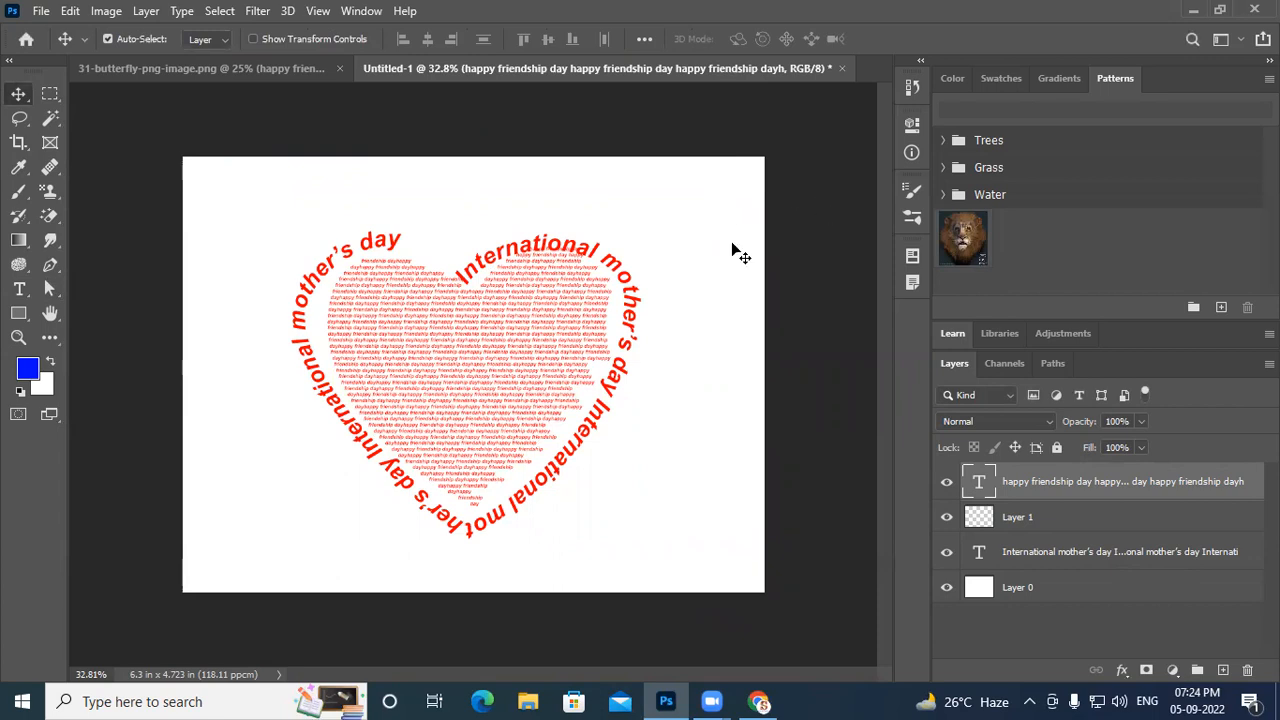
# Close both open heart documents without saving their changes
pyautogui.click(843, 68)
pyautogui.click(630, 274)
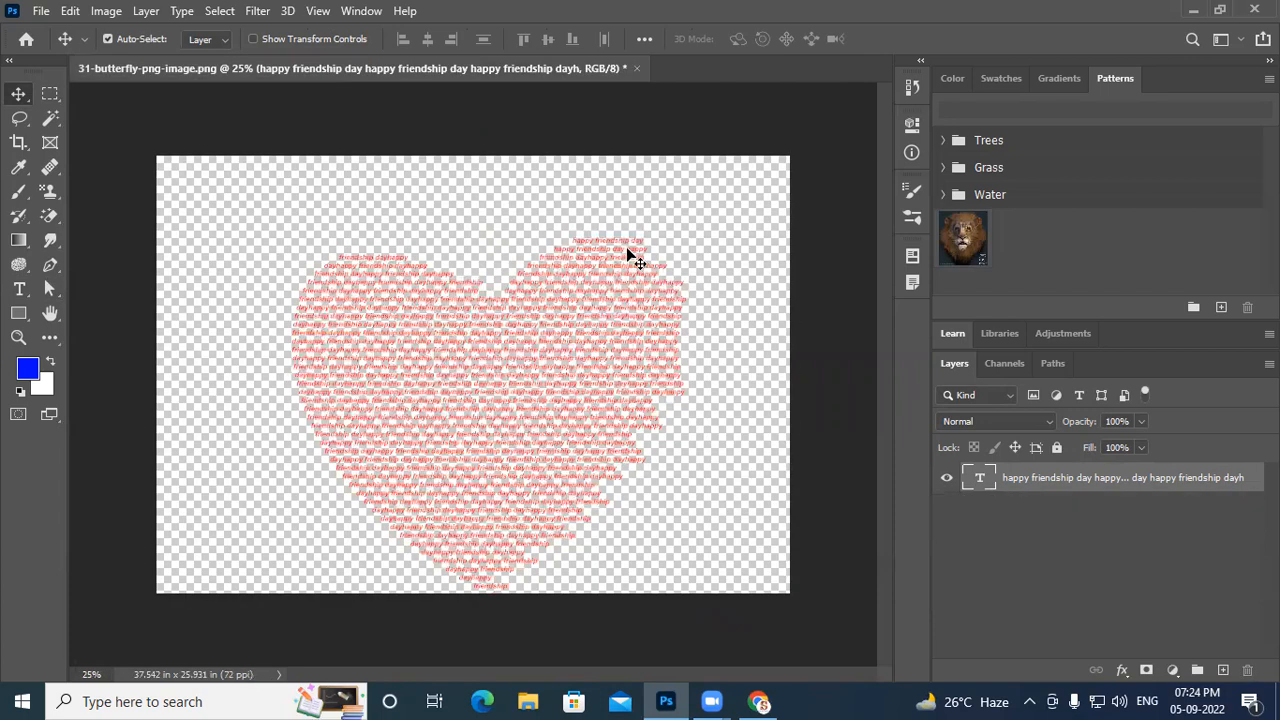
pyautogui.click(634, 68)
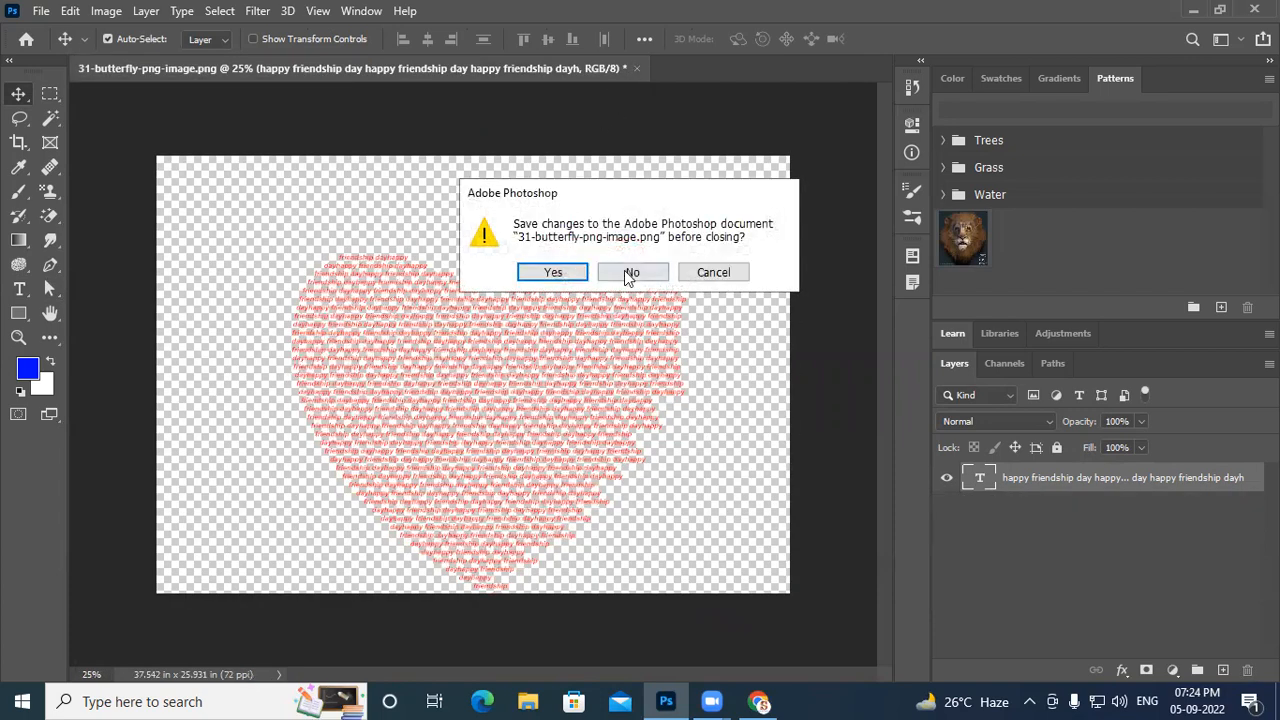
pyautogui.click(628, 273)
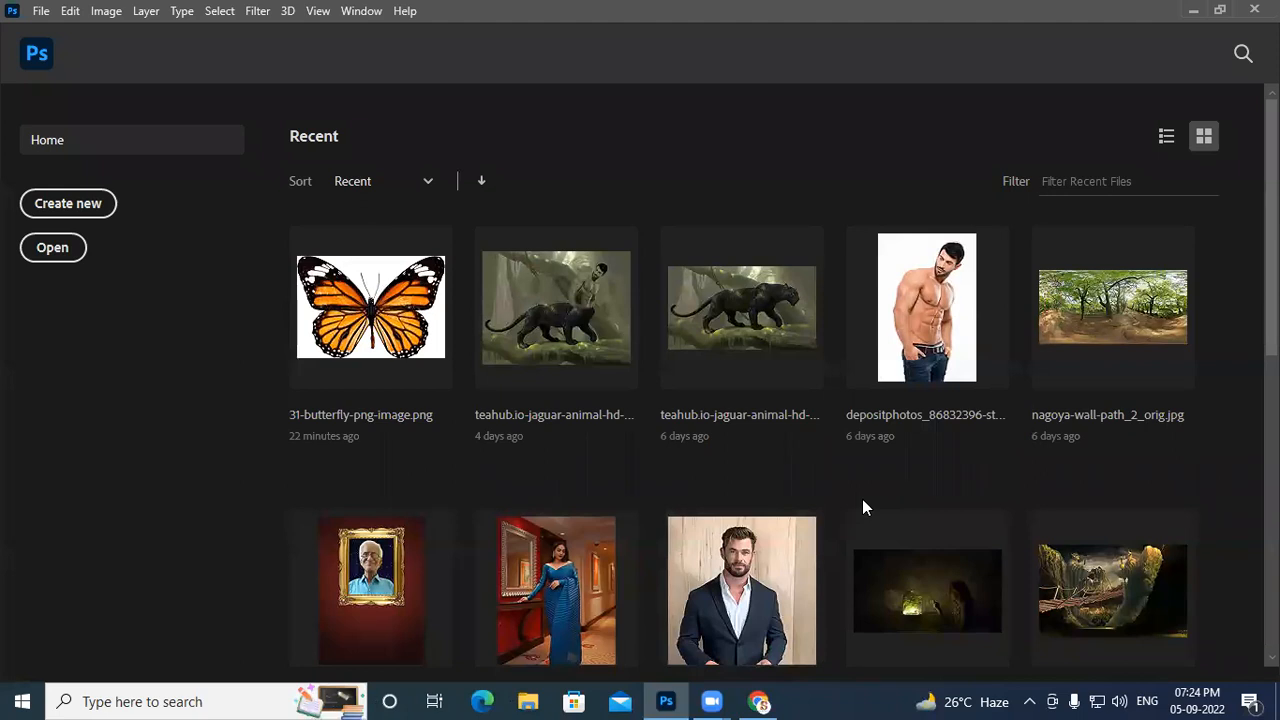
# Open the lion image d8d0e246404fc13472a5fcbf9eb157cb.jpg from the recent files
pyautogui.scroll(-3, 862, 502)
pyautogui.scroll(-4, 937, 475)
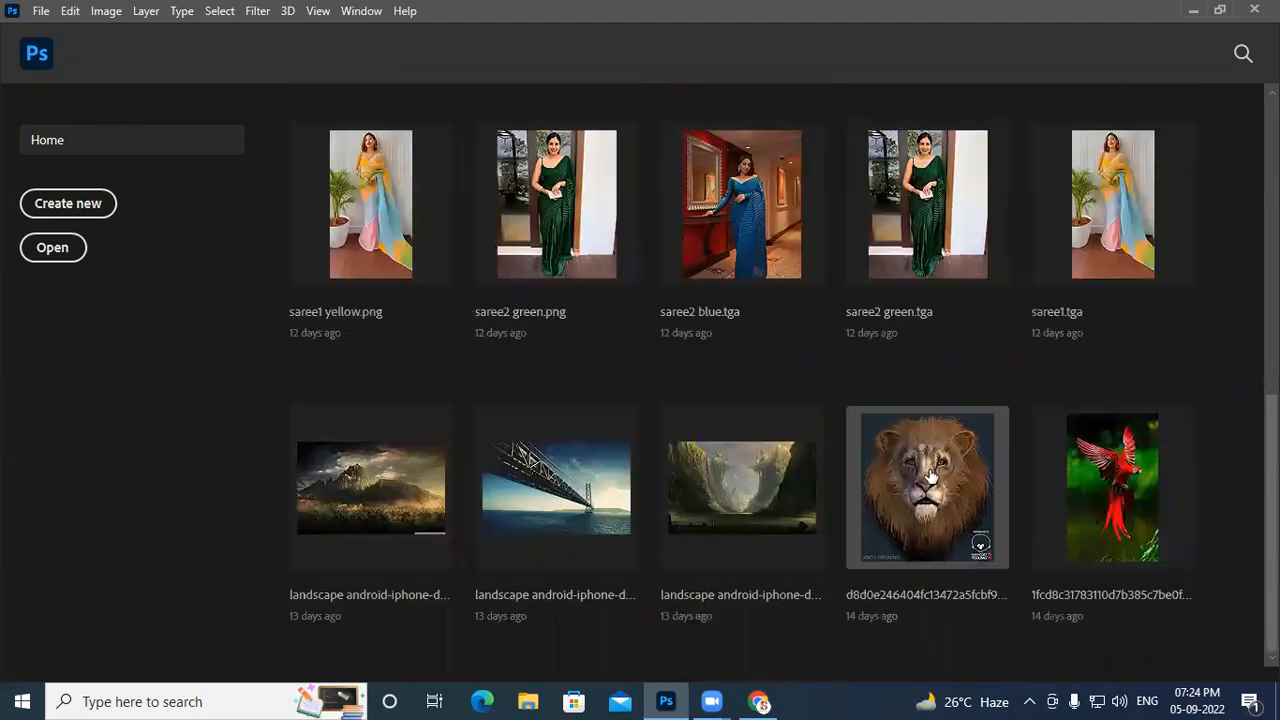
pyautogui.scroll(3, 930, 485)
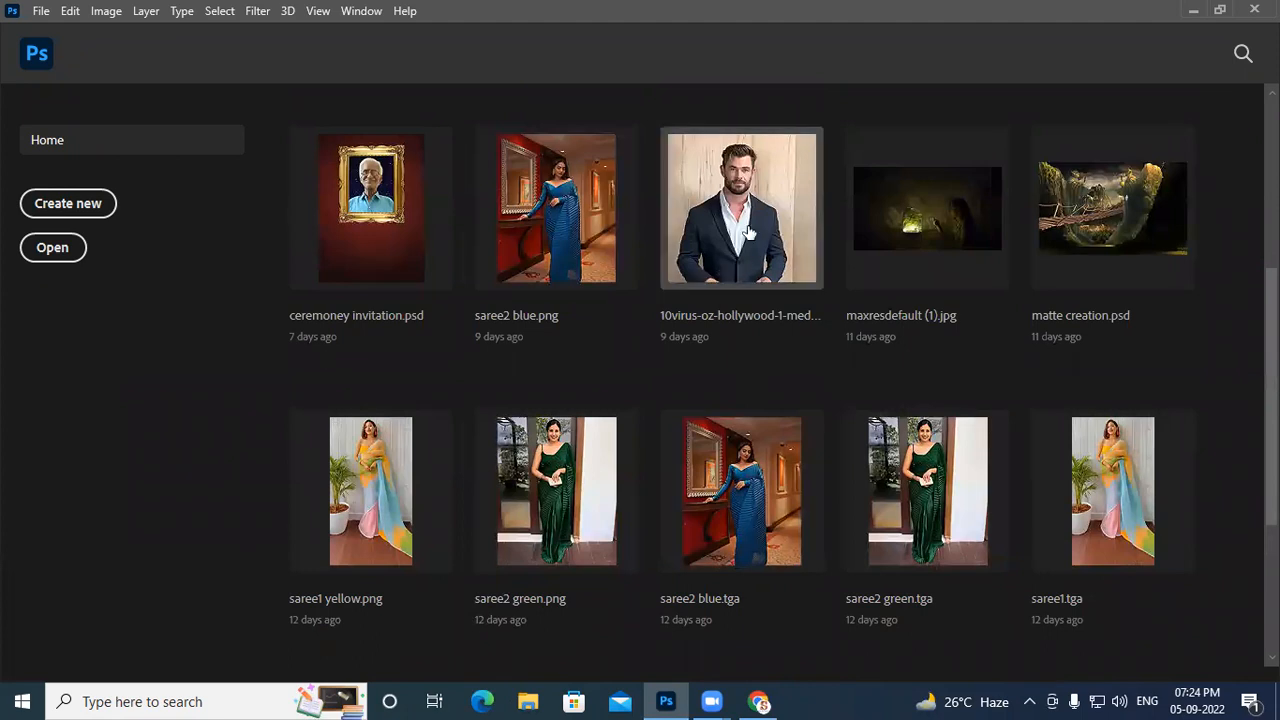
pyautogui.scroll(-1, 760, 234)
pyautogui.scroll(-2, 765, 234)
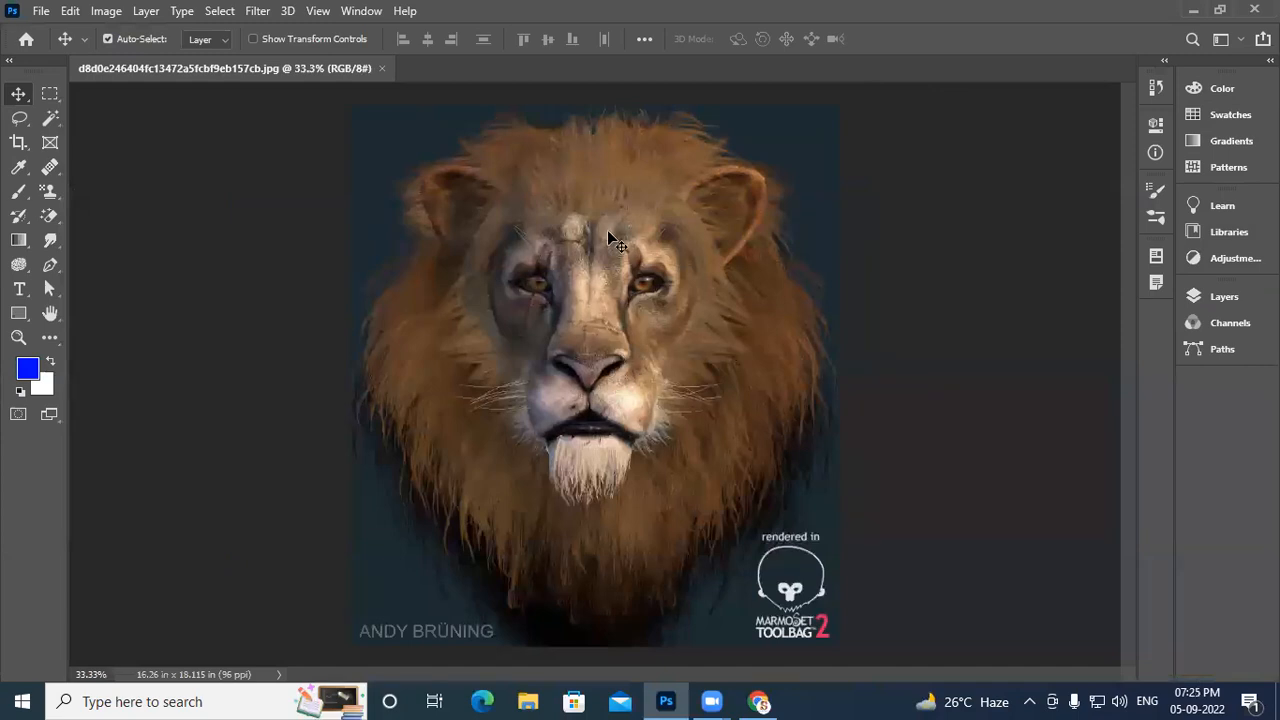
# Trace a closed Pen tool path around the lion's head and mane, starting and ending at the top of the head
pyautogui.click(51, 266)
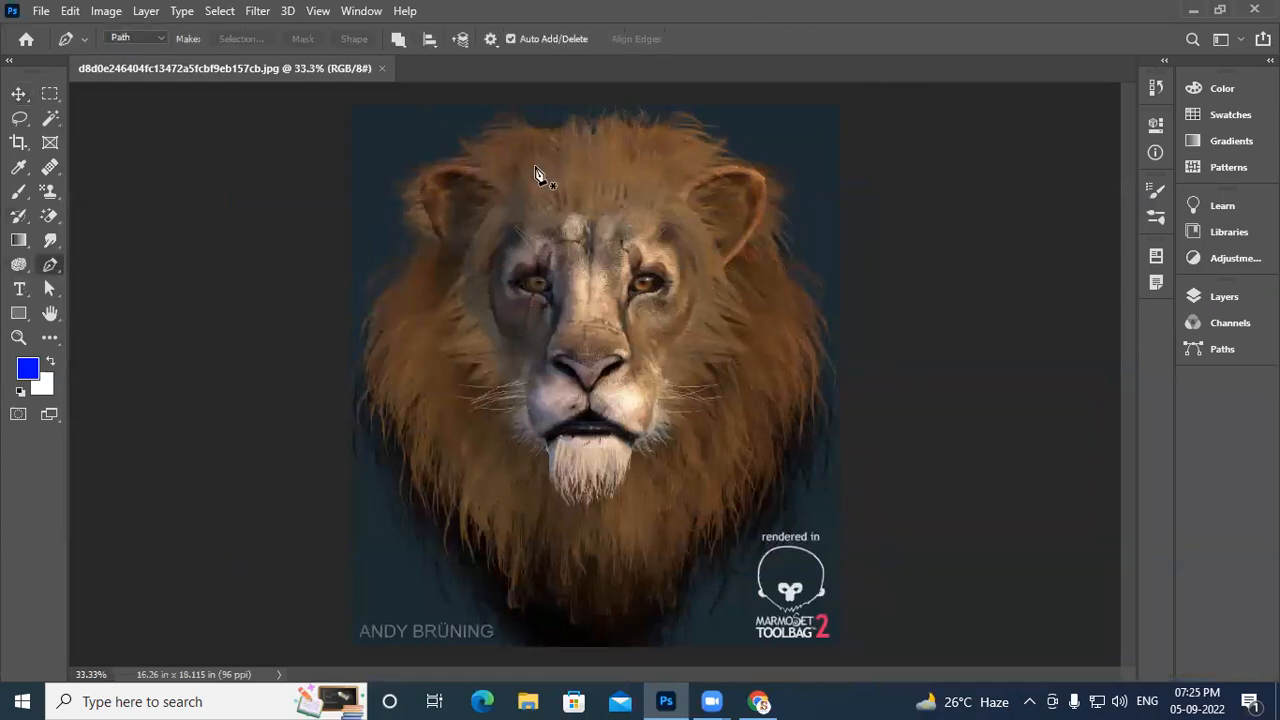
pyautogui.moveTo(589, 128); pyautogui.dragTo(408, 197)
pyautogui.moveTo(414, 233); pyautogui.dragTo(386, 292)
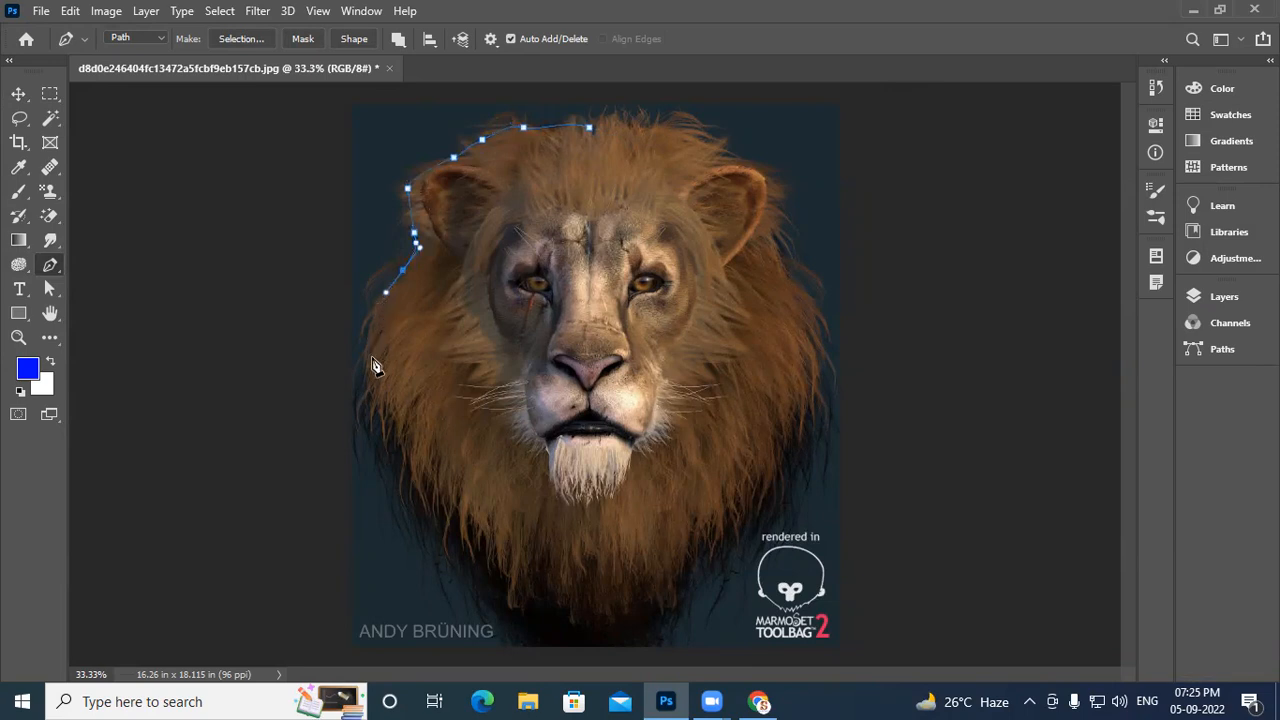
pyautogui.moveTo(373, 428); pyautogui.dragTo(391, 460)
pyautogui.click(478, 577)
pyautogui.moveTo(526, 609); pyautogui.dragTo(552, 622)
pyautogui.moveTo(695, 627); pyautogui.dragTo(676, 604)
pyautogui.hotkey('ctrl', 'z')
pyautogui.moveTo(720, 555); pyautogui.dragTo(736, 547)
pyautogui.moveTo(772, 507); pyautogui.dragTo(774, 501)
pyautogui.moveTo(820, 405); pyautogui.dragTo(820, 390)
pyautogui.moveTo(820, 306); pyautogui.dragTo(787, 245)
pyautogui.moveTo(787, 194); pyautogui.dragTo(786, 172)
pyautogui.moveTo(728, 143); pyautogui.dragTo(717, 134)
pyautogui.moveTo(631, 112); pyautogui.dragTo(618, 116)
pyautogui.click(591, 130)
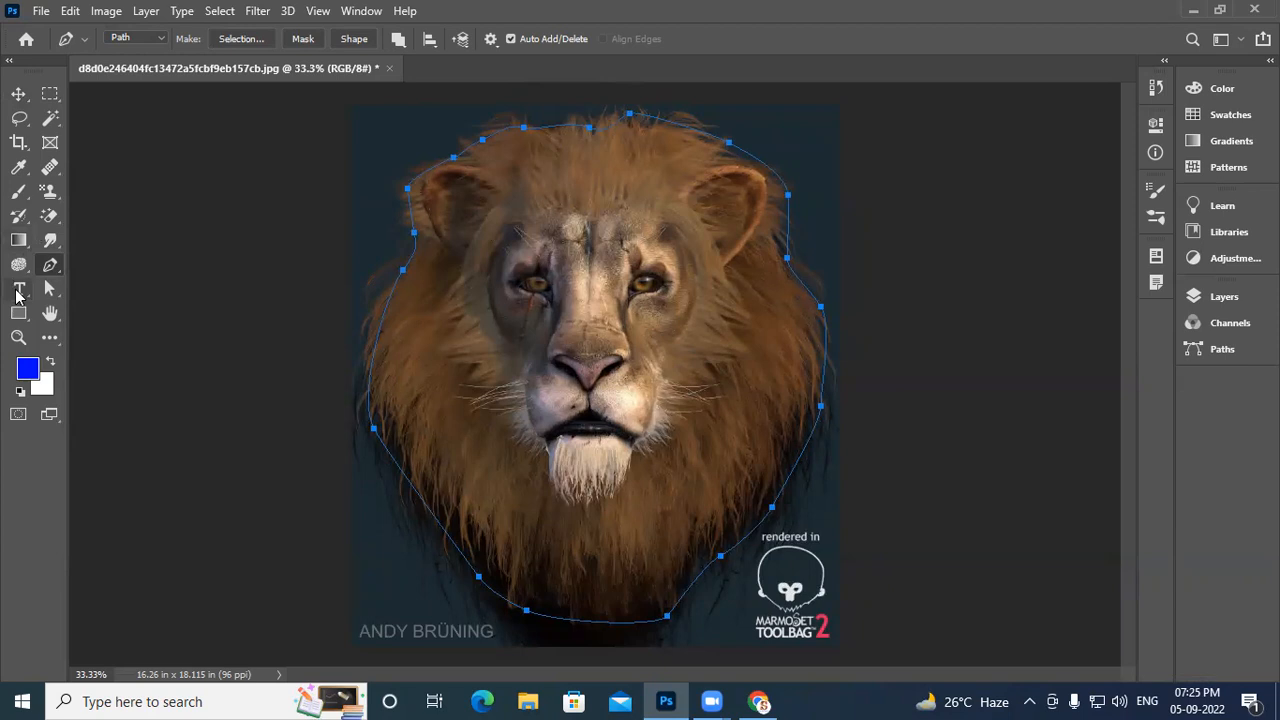
# Create area text inside the lion path with the Type tool and set its font to Impact Regular
pyautogui.click(18, 290)
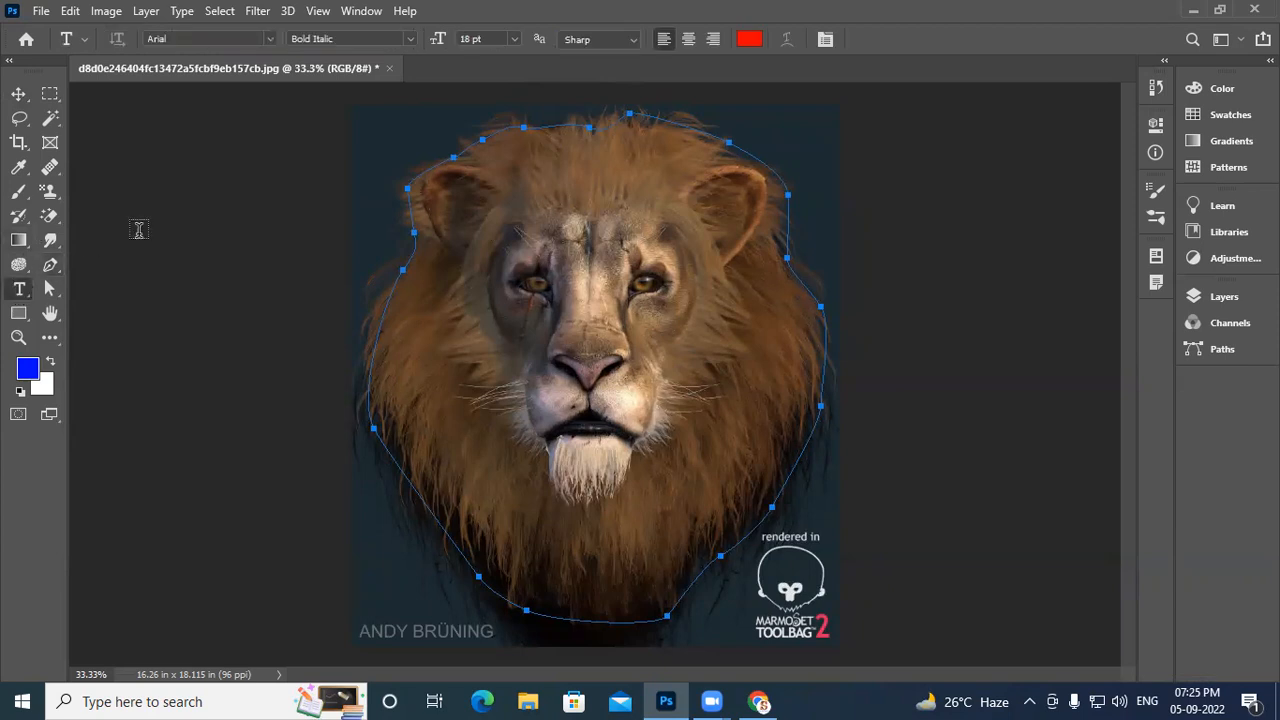
pyautogui.click(511, 153)
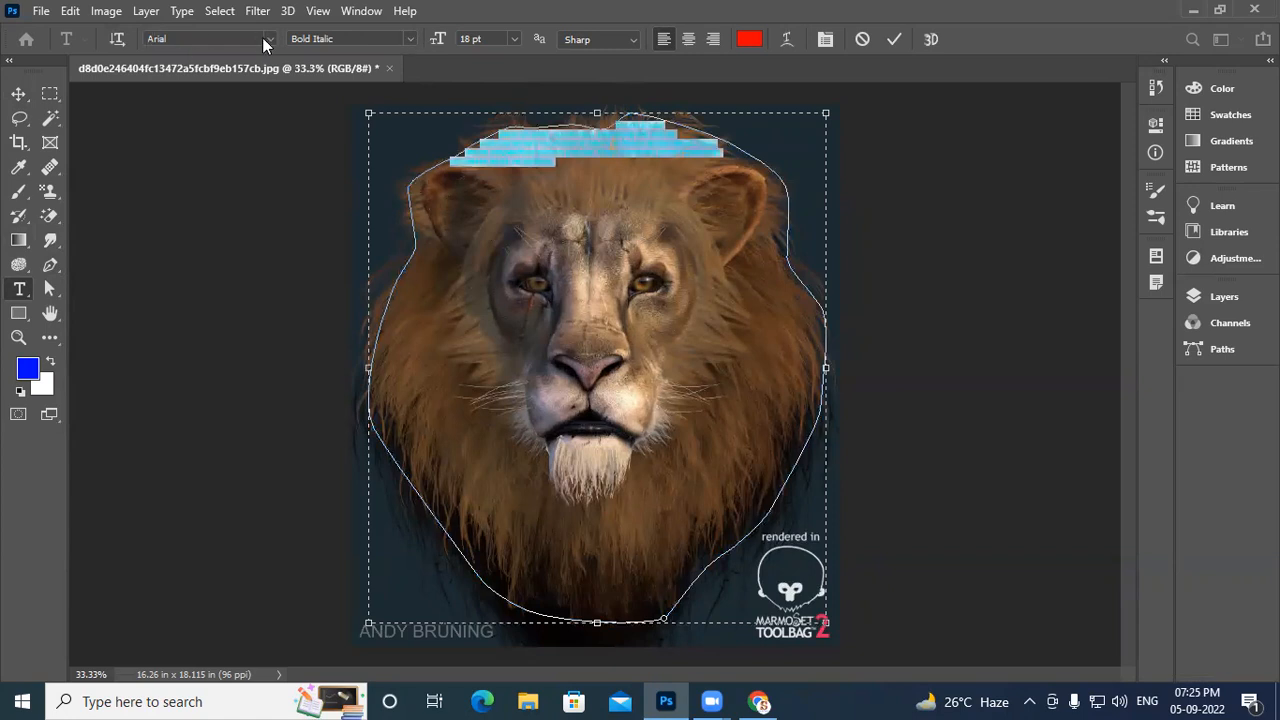
pyautogui.click(212, 40)
pyautogui.click(270, 39)
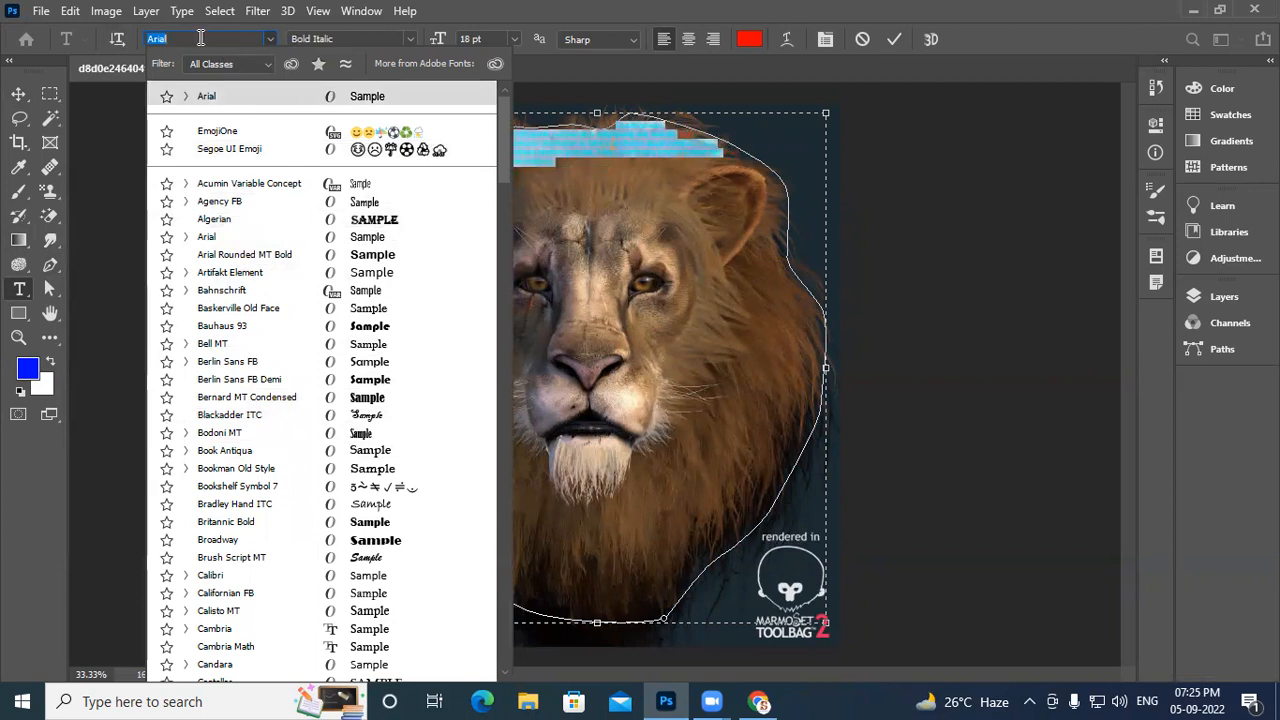
pyautogui.write('imp')
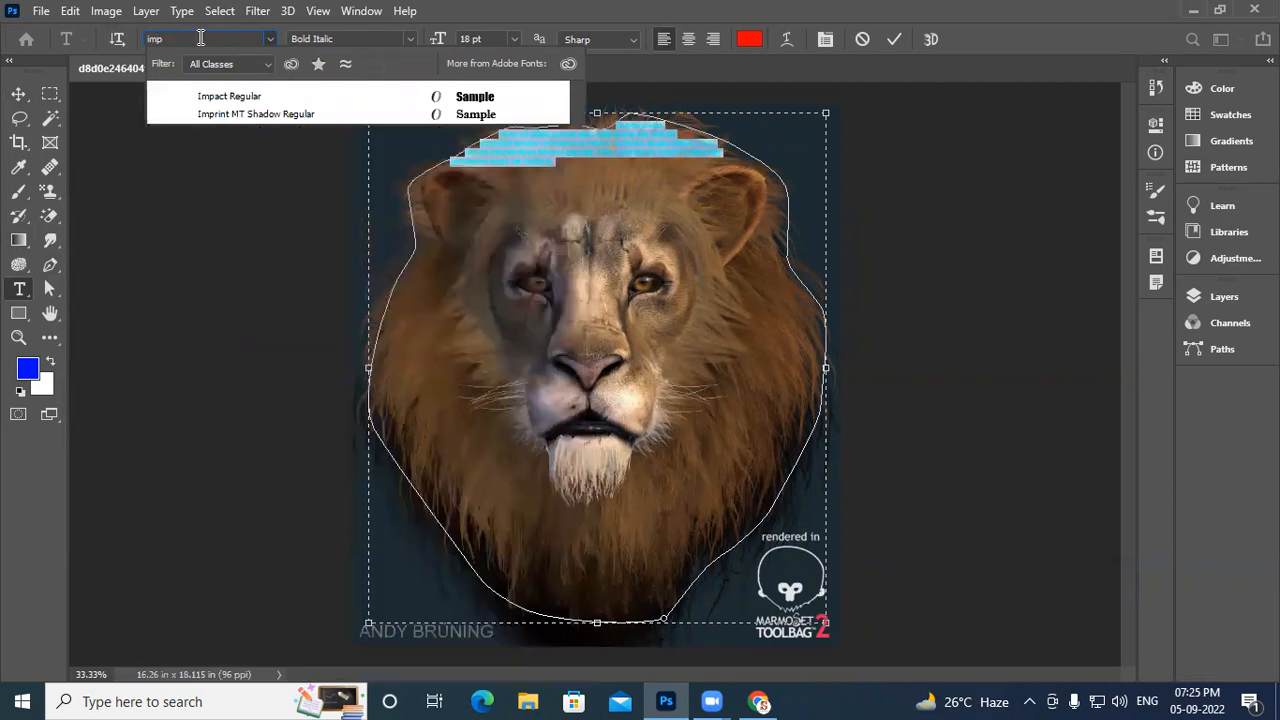
pyautogui.click(230, 97)
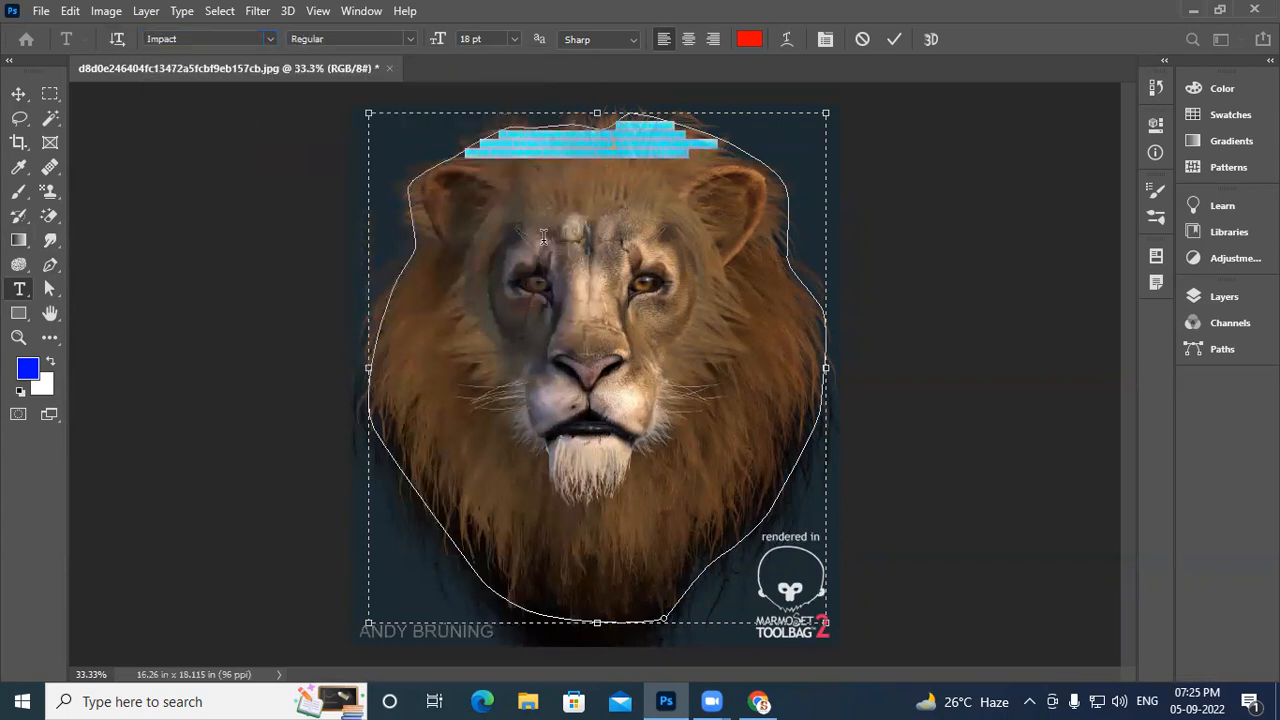
# Set the size of the placeholder text inside the lion path to 36 pt
pyautogui.click(515, 38)
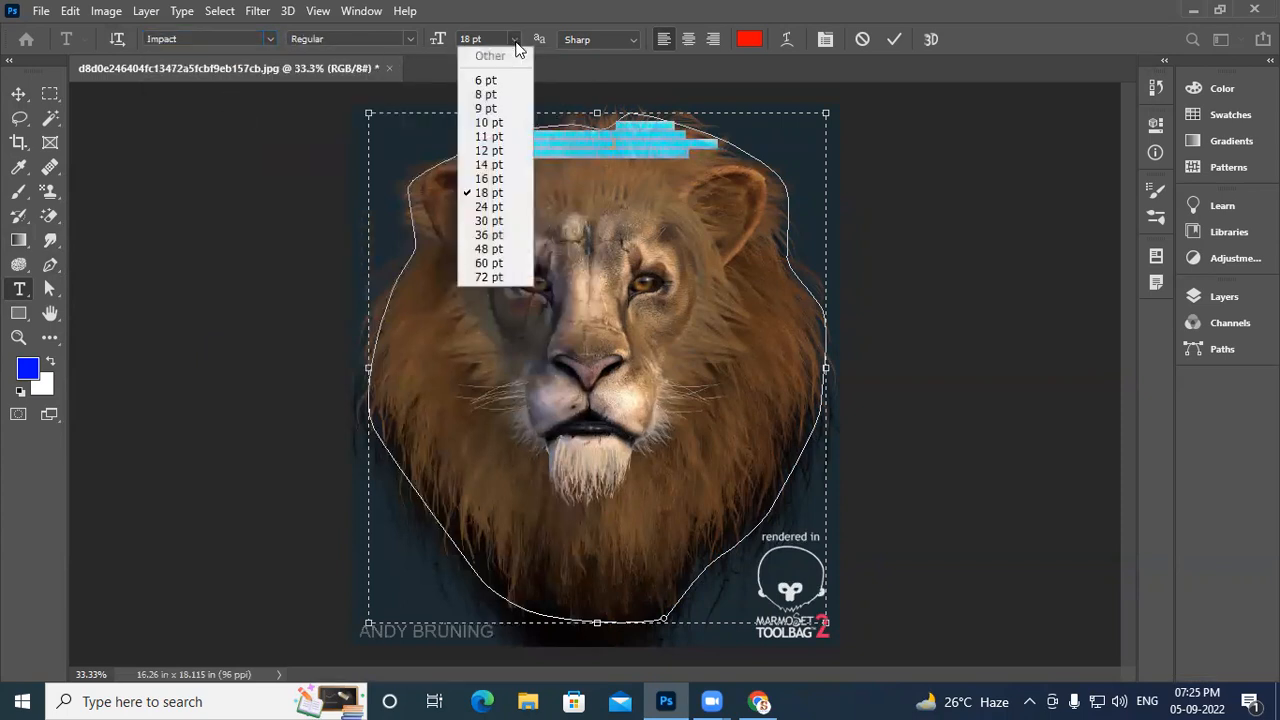
pyautogui.click(488, 220)
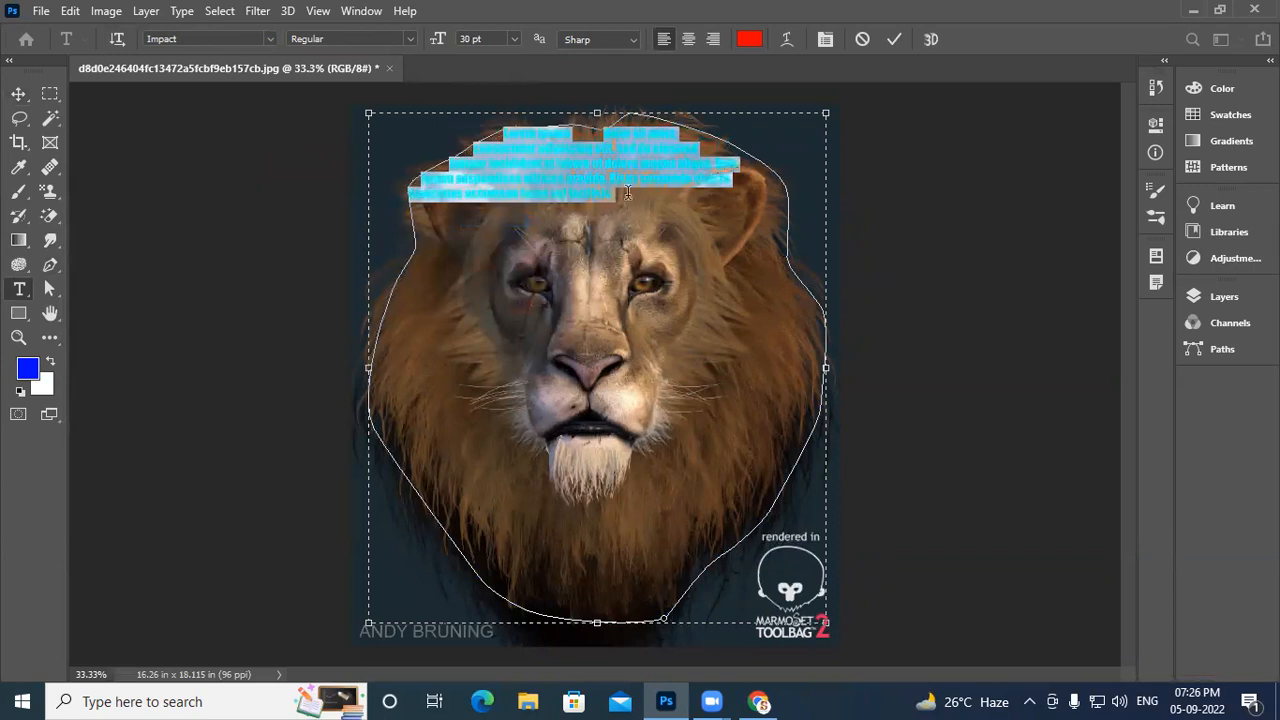
pyautogui.click(516, 38)
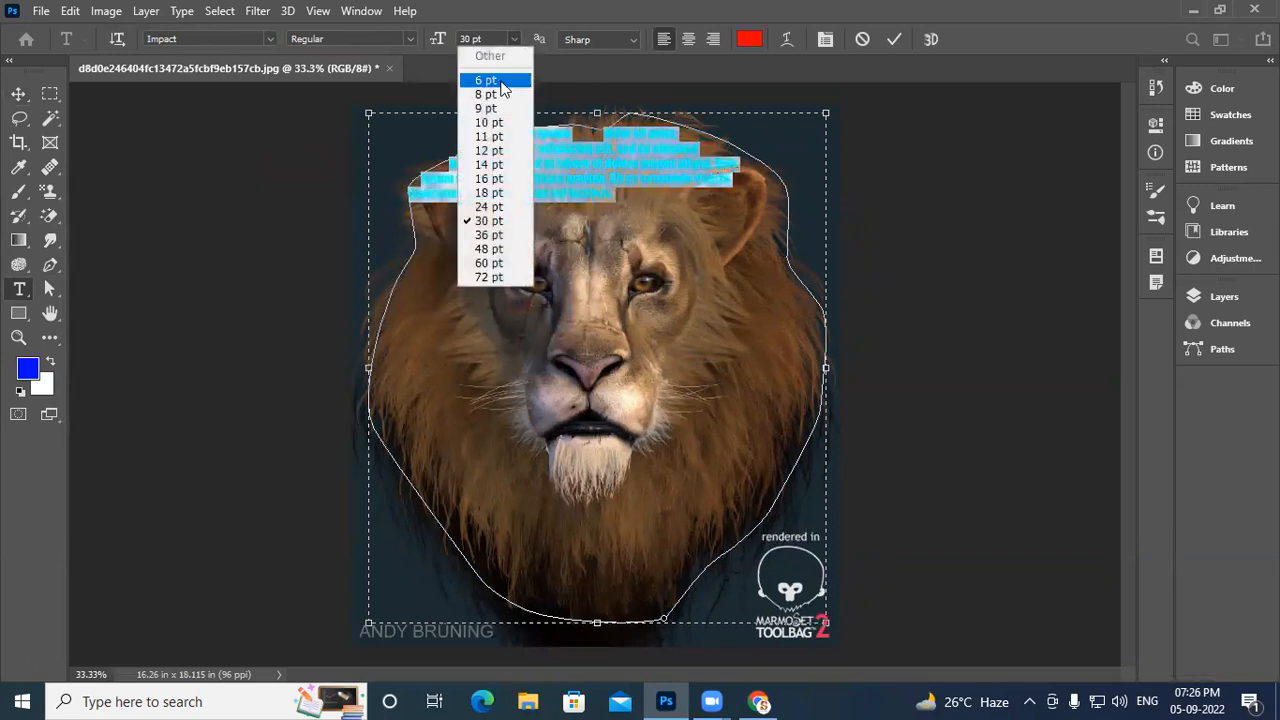
pyautogui.click(490, 235)
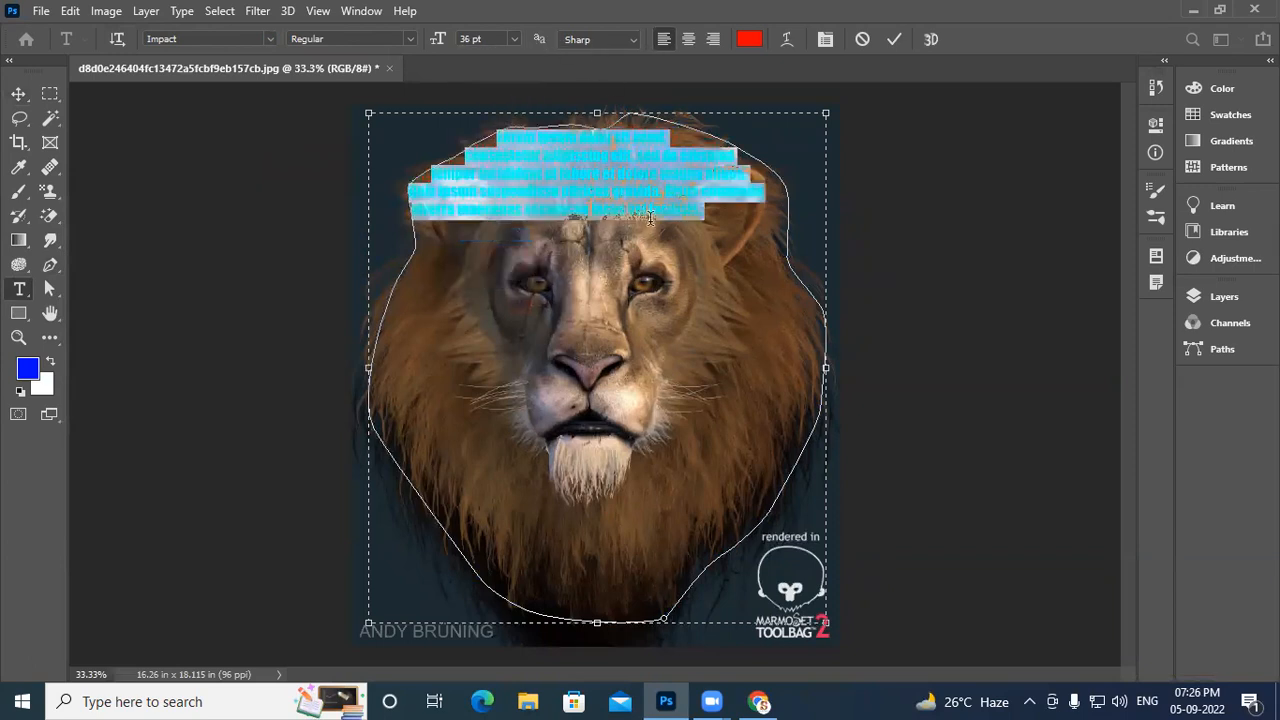
# Paste the Lorem ipsum text repeatedly after the placeholder text until it fills the lion path
pyautogui.click(732, 222)
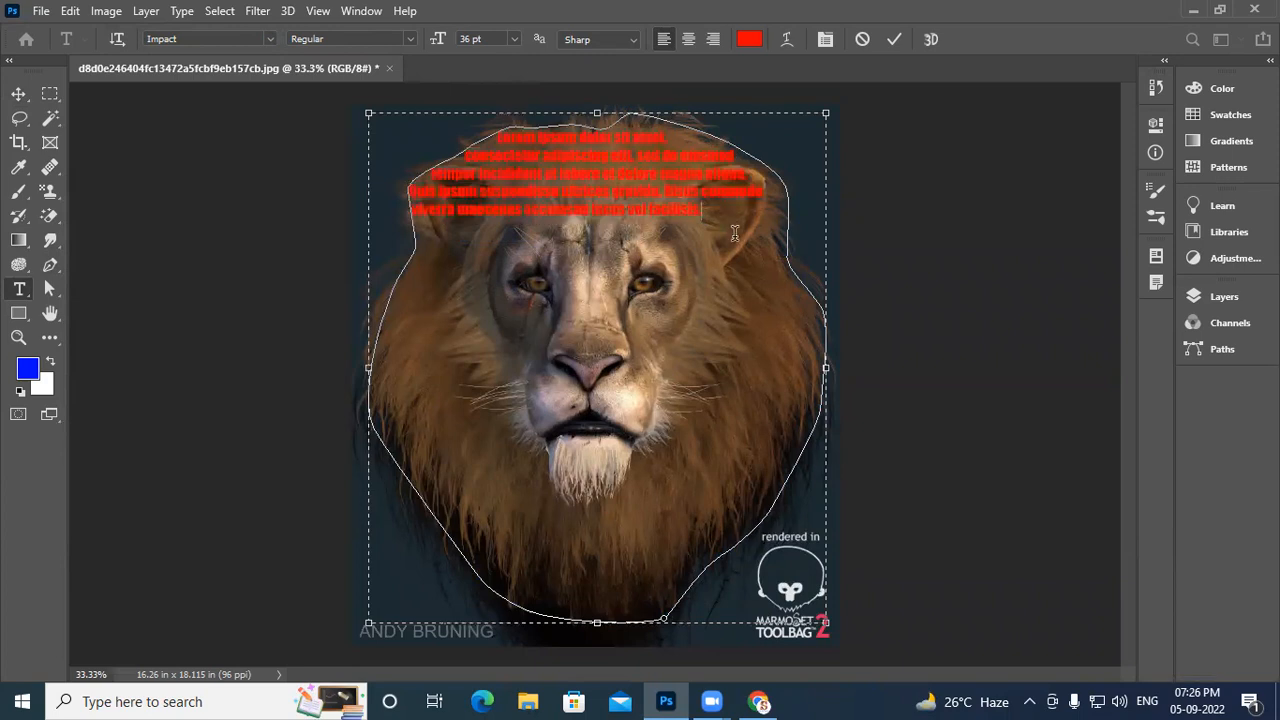
pyautogui.hotkey('ctrl', 'v')
pyautogui.hotkey('ctrl', 'v')
pyautogui.hotkey('ctrl', 'v')
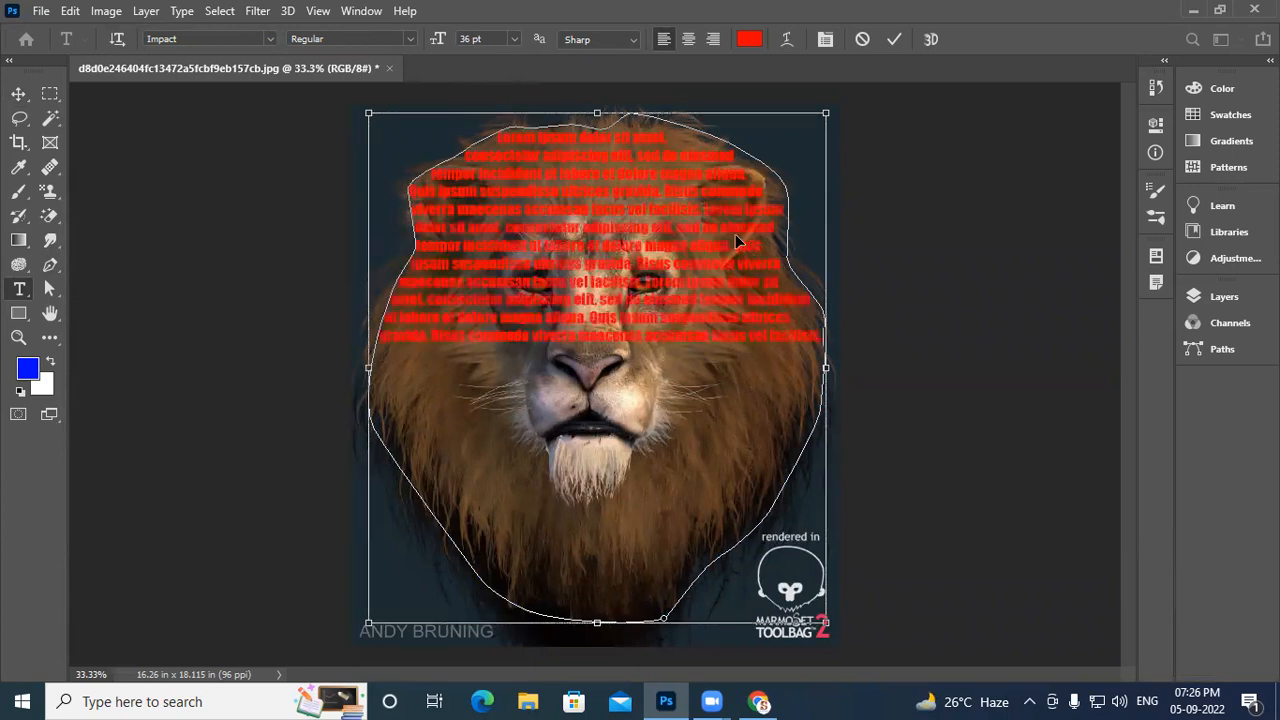
pyautogui.hotkey('ctrl', 'v')
pyautogui.hotkey('ctrl', 'v')
pyautogui.hotkey('ctrl', 'v')
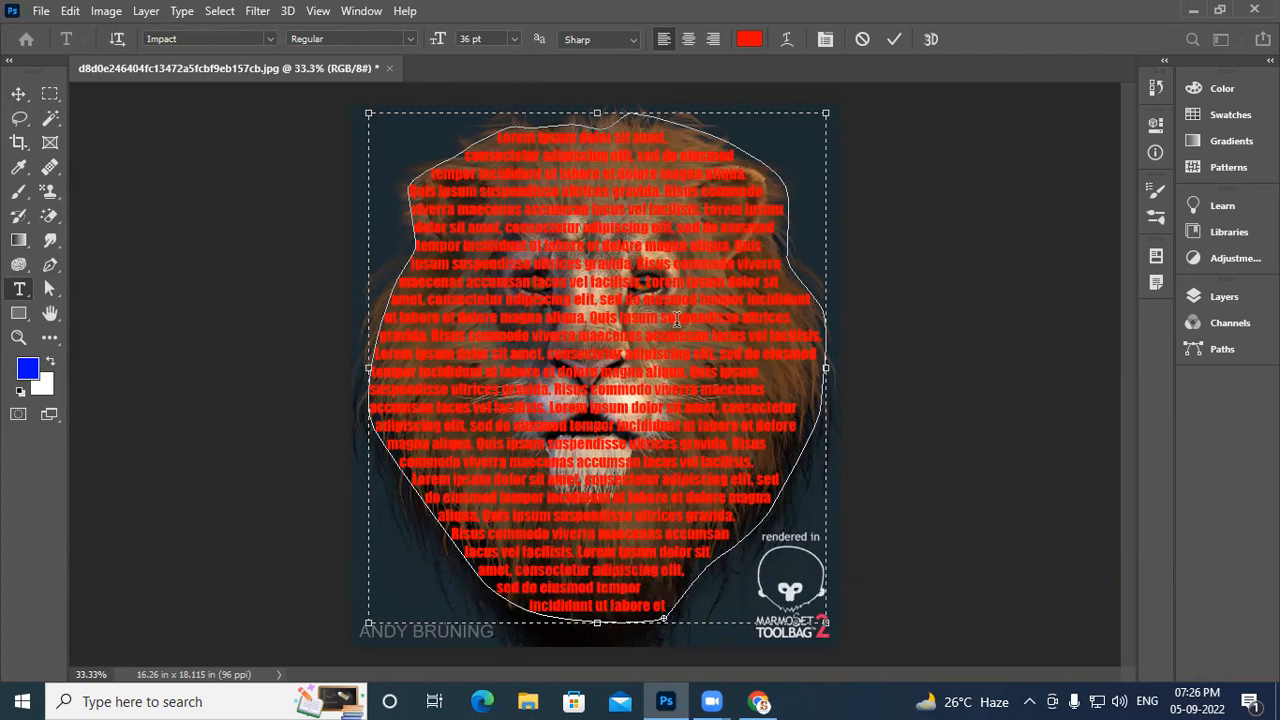
# Select the Lorem ipsum text and change its color to white (ffffff)
pyautogui.moveTo(660, 605); pyautogui.dragTo(444, 85)
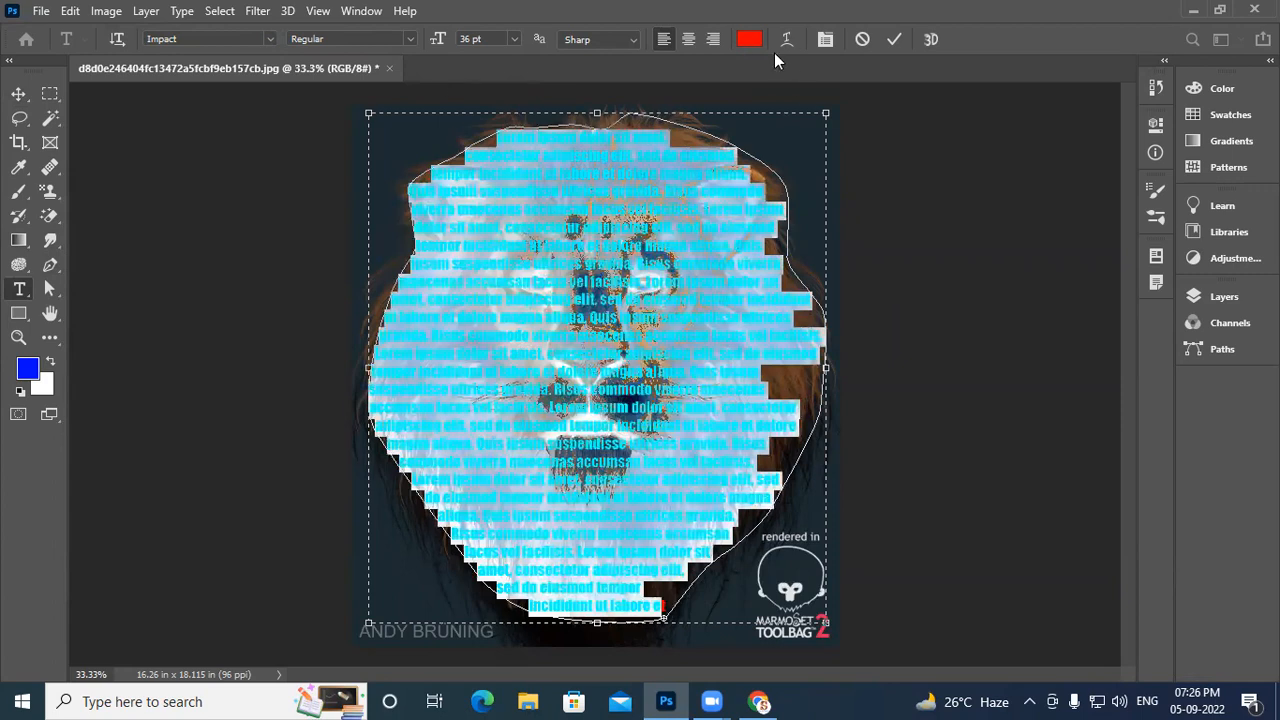
pyautogui.click(749, 39)
pyautogui.moveTo(666, 290); pyautogui.dragTo(662, 287)
pyautogui.click(432, 202)
pyautogui.moveTo(432, 202); pyautogui.dragTo(399, 195)
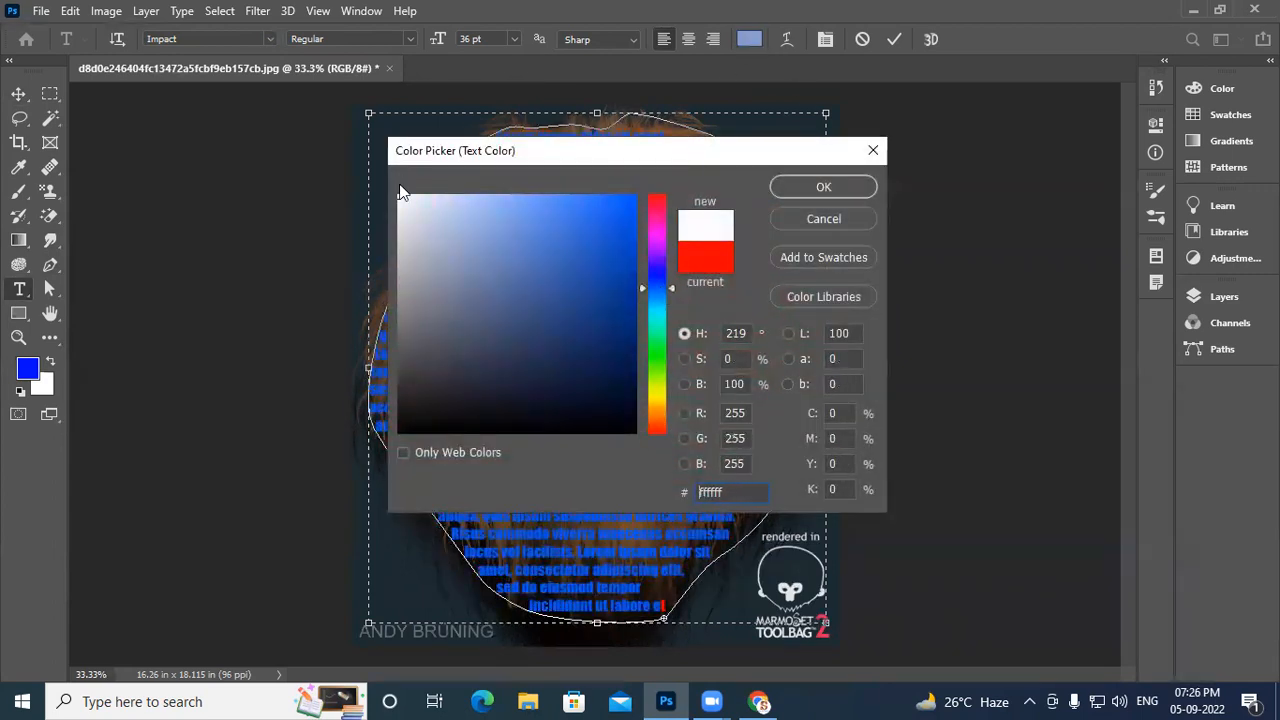
pyautogui.click(847, 188)
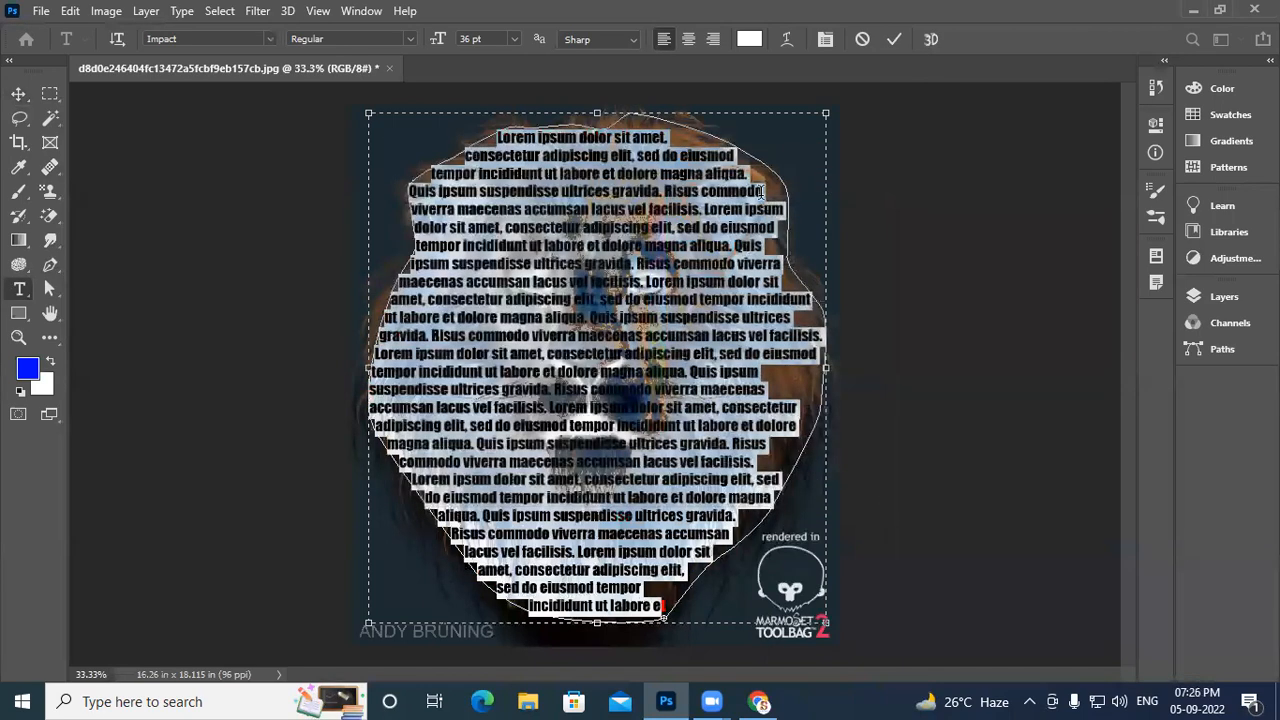
pyautogui.click(654, 246)
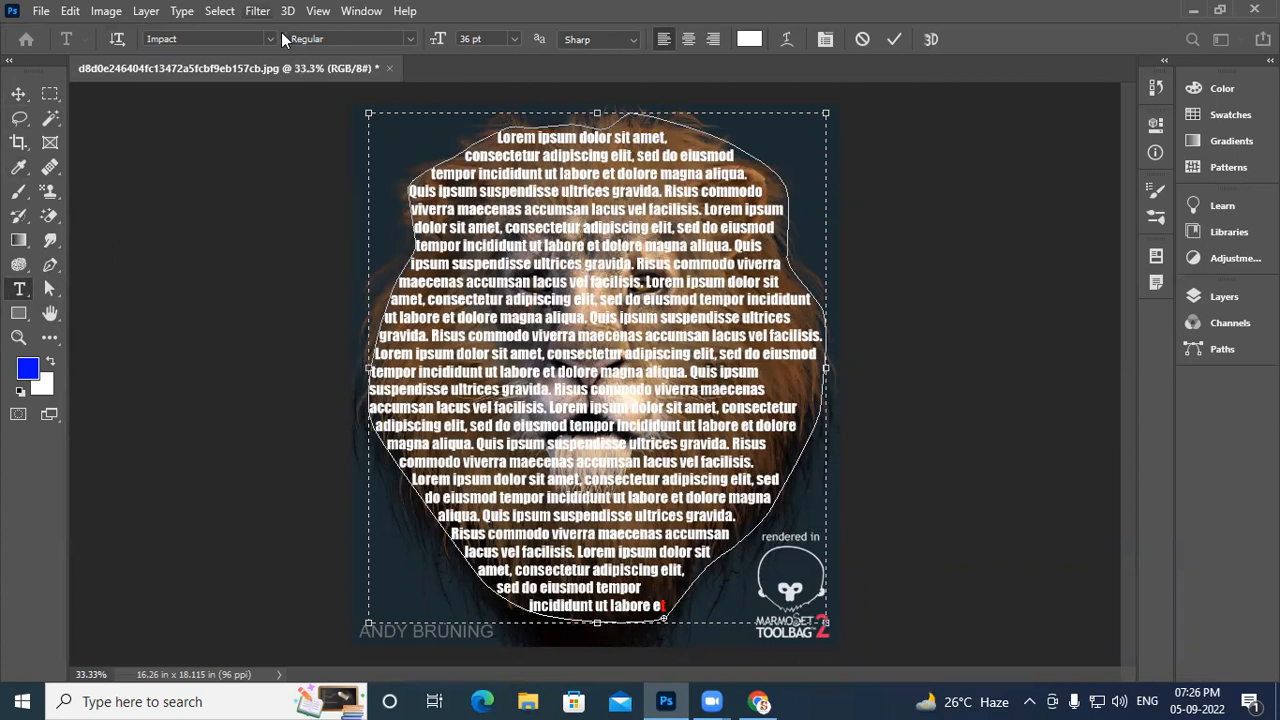
# Commit the white Lorem ipsum text by switching to the Move tool, and show the document's layers
pyautogui.hotkey('alt', 't')
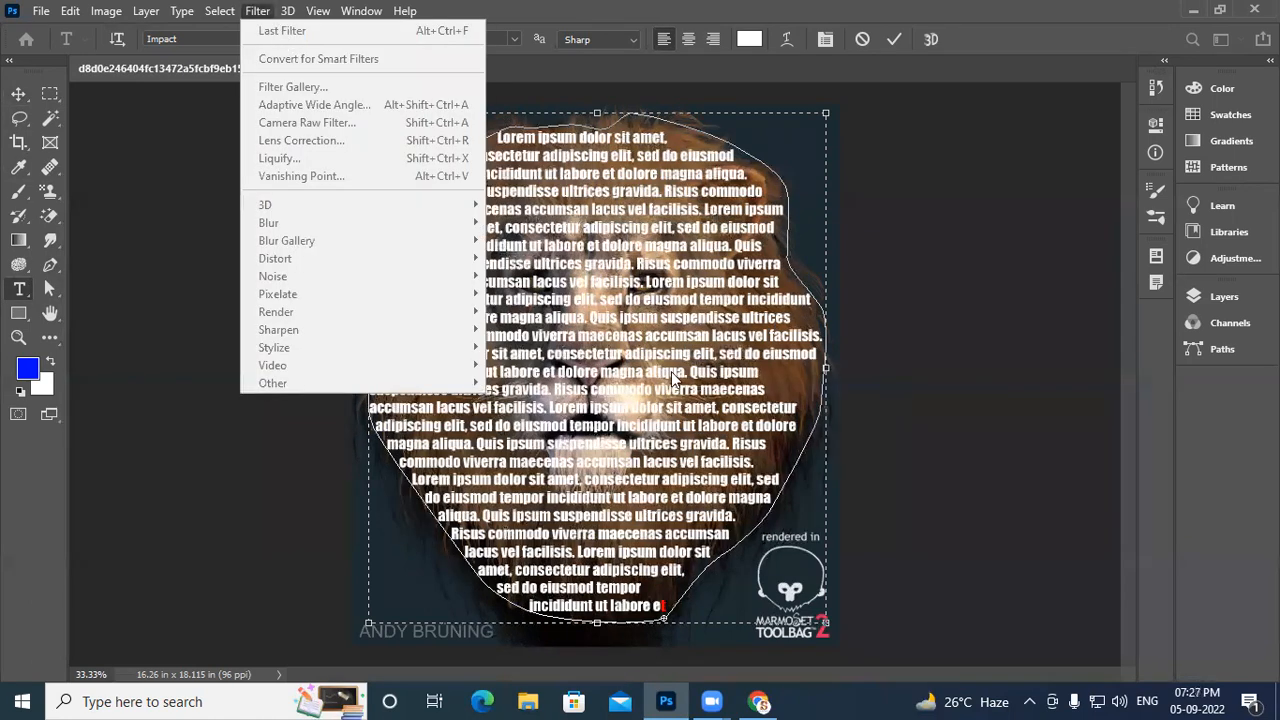
pyautogui.click(20, 94)
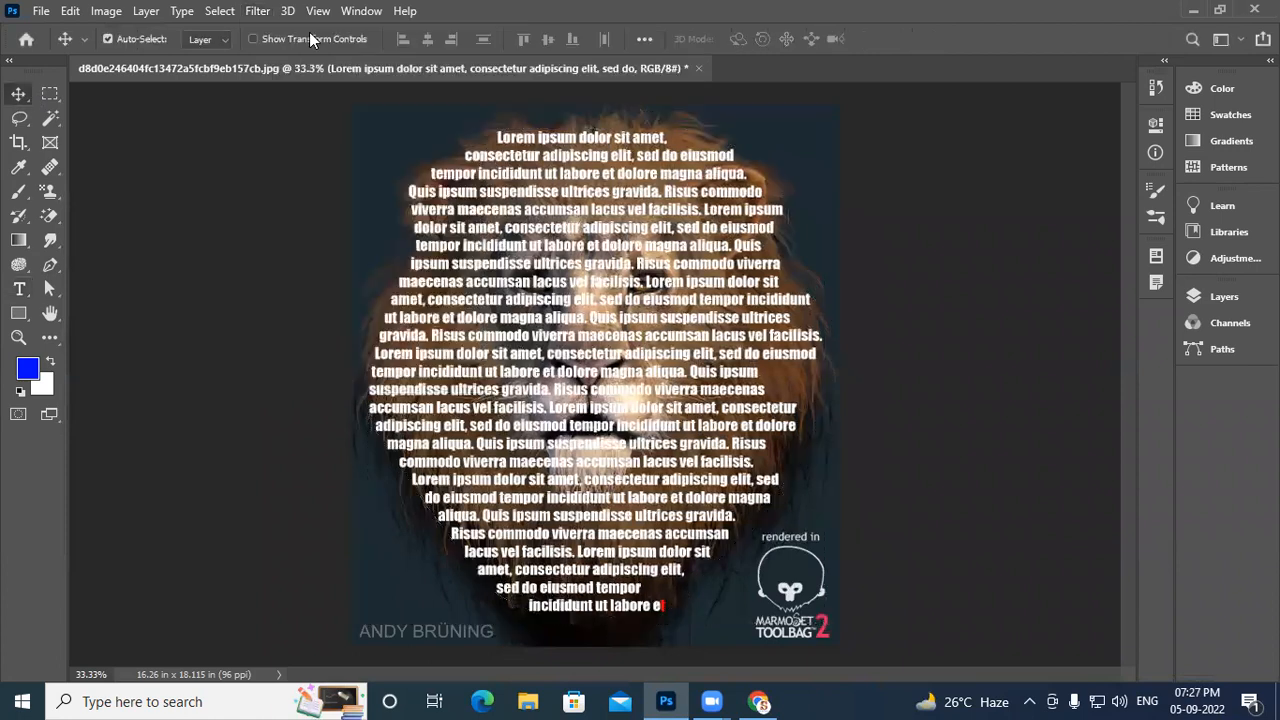
pyautogui.click(290, 12)
pyautogui.click(581, 306)
pyautogui.click(1222, 298)
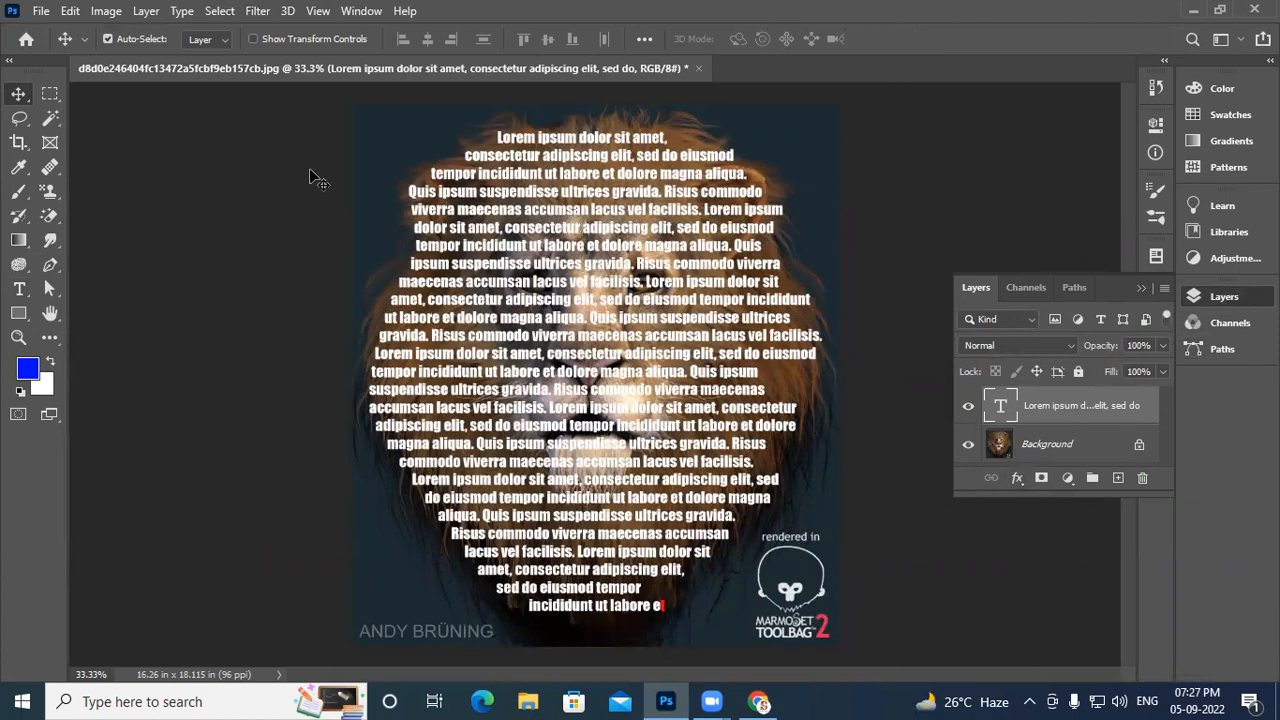
pyautogui.click(257, 11)
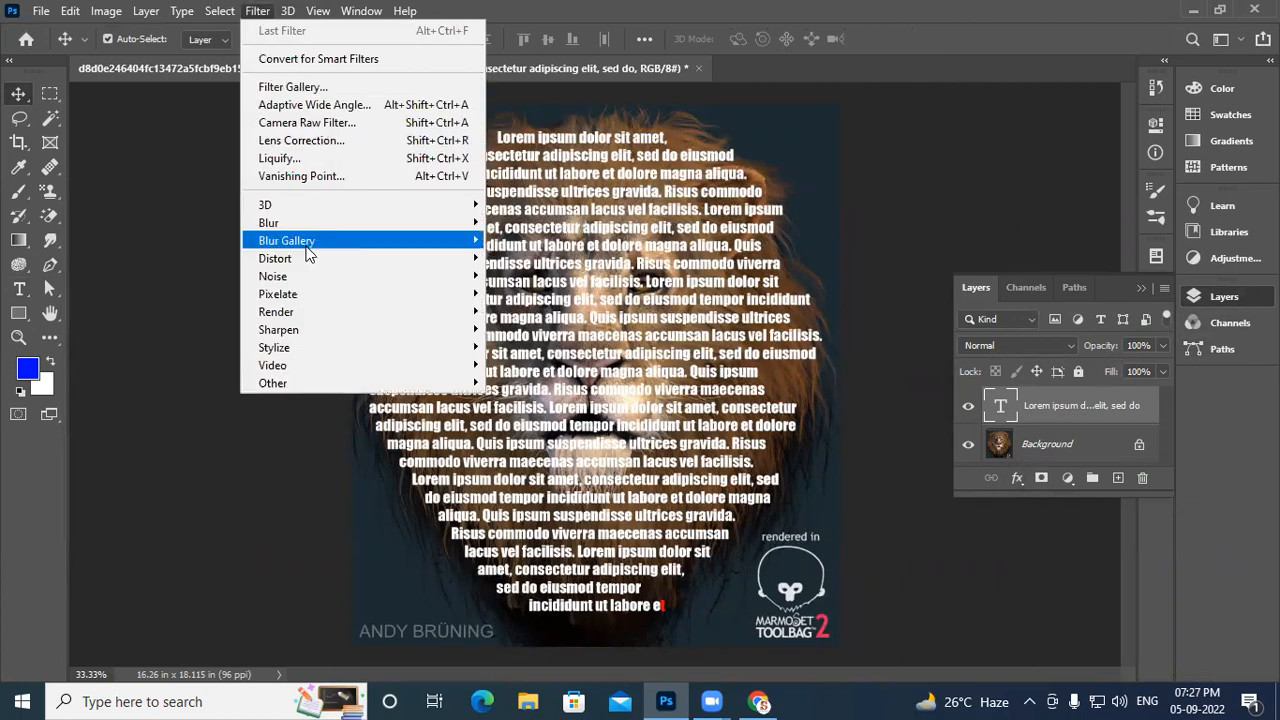
pyautogui.moveTo(424, 334)
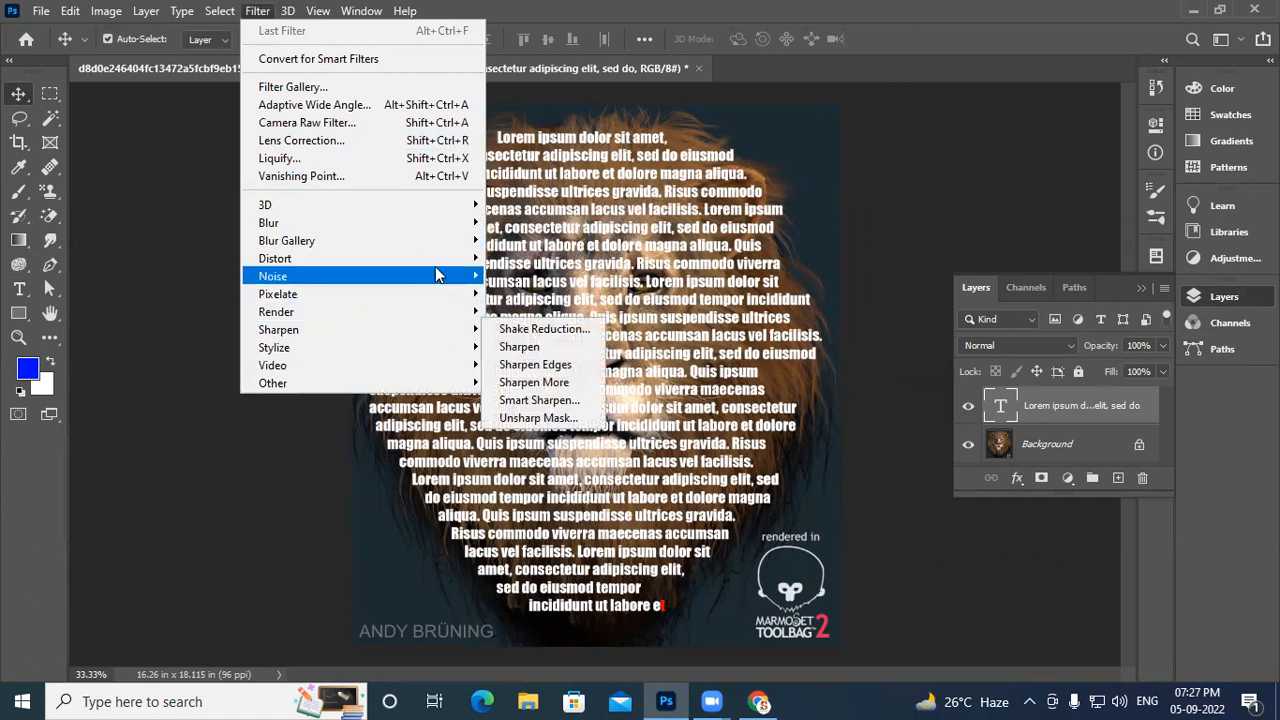
pyautogui.moveTo(450, 258)
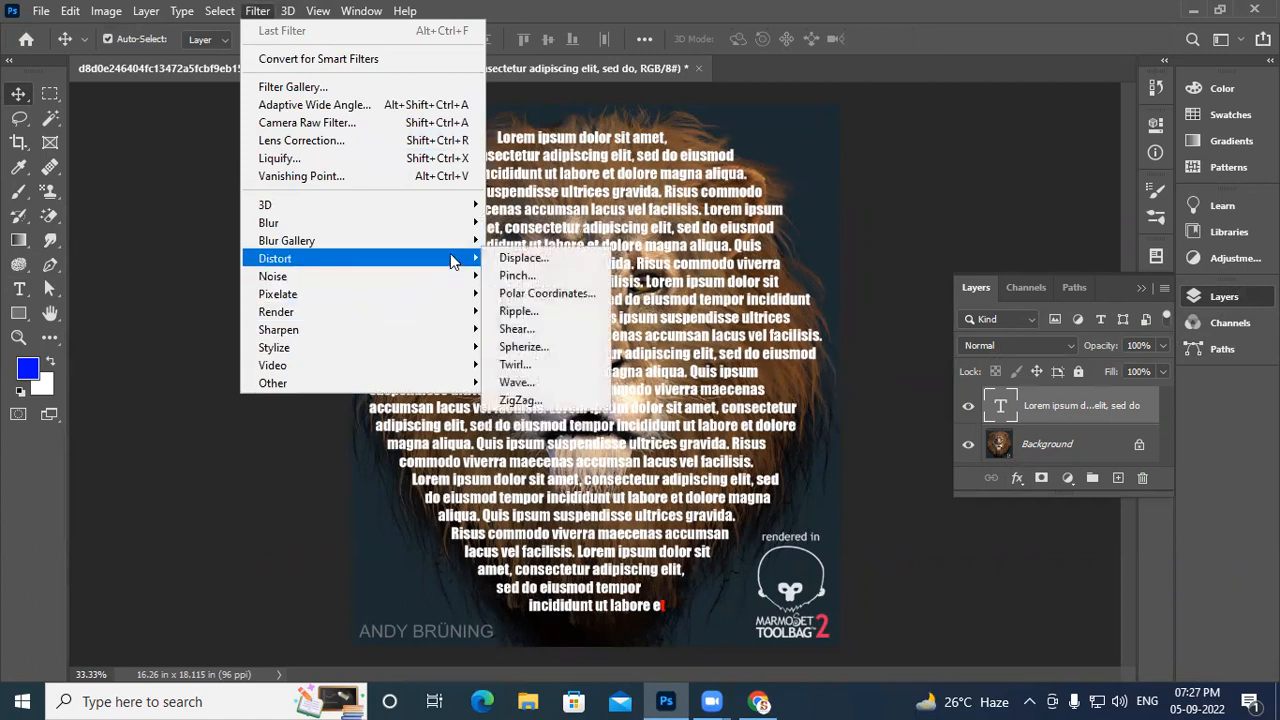
pyautogui.click(524, 259)
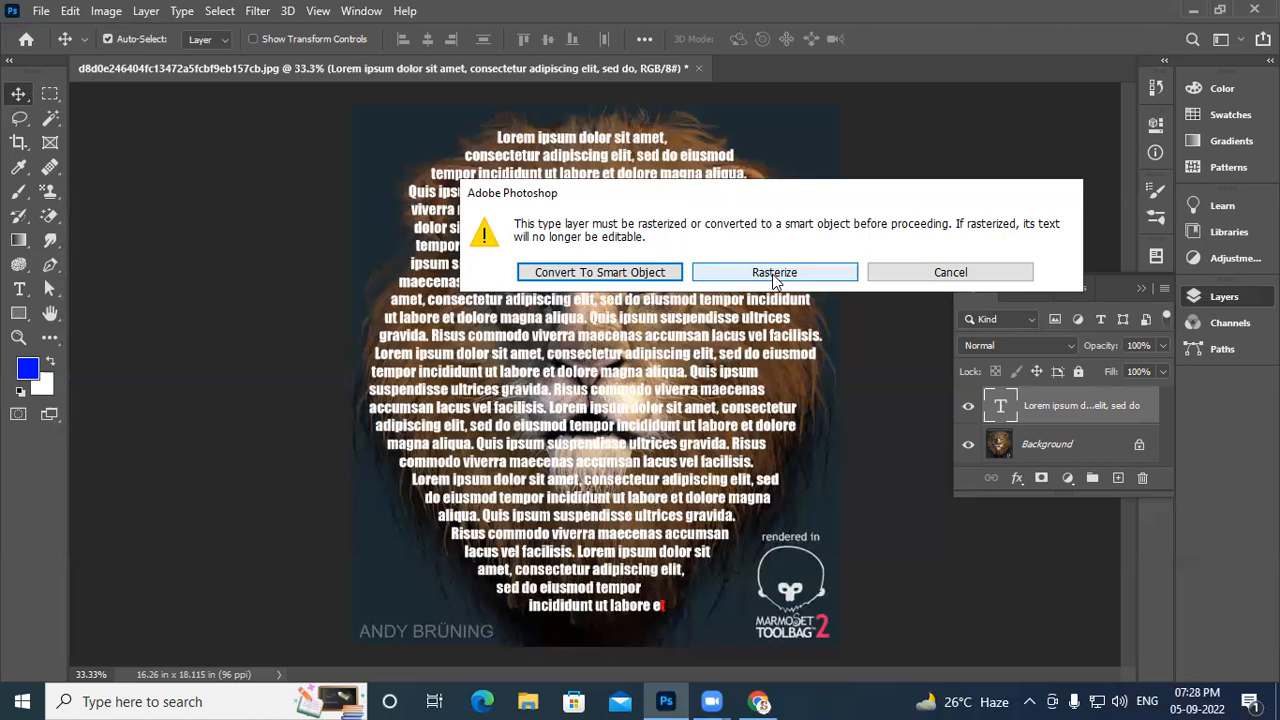
pyautogui.click(763, 279)
pyautogui.click(731, 201)
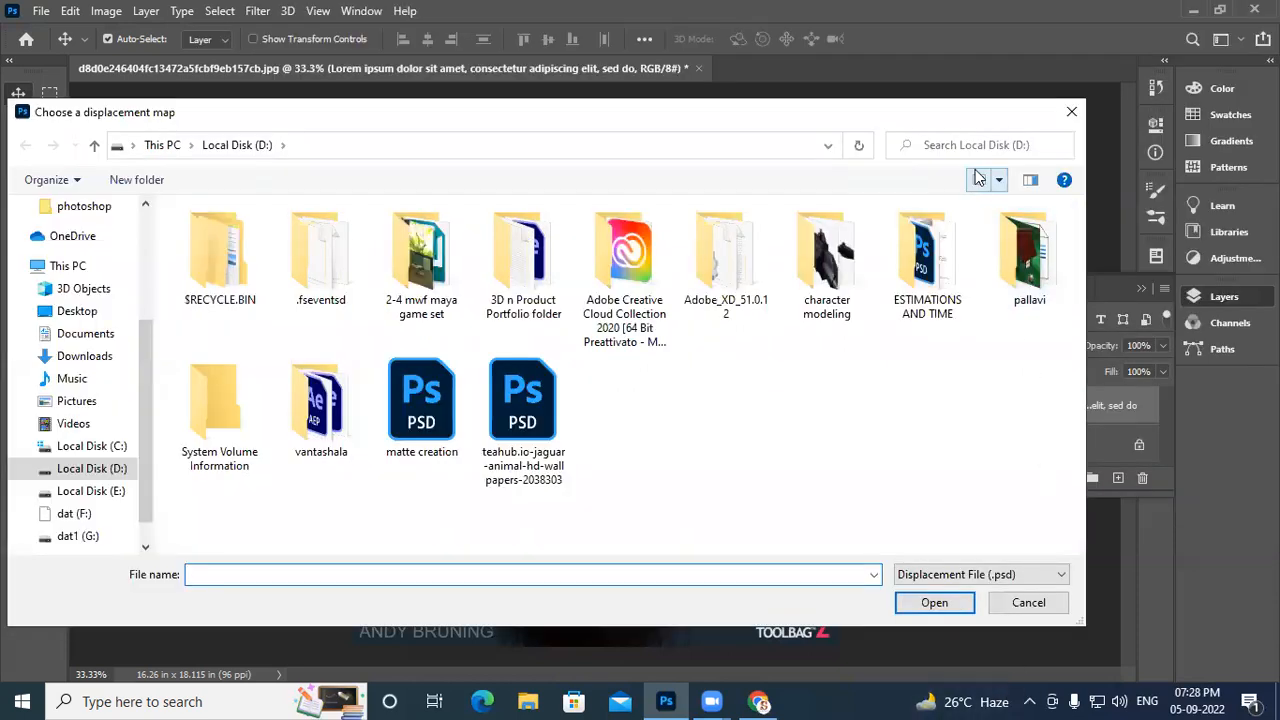
pyautogui.click(1068, 114)
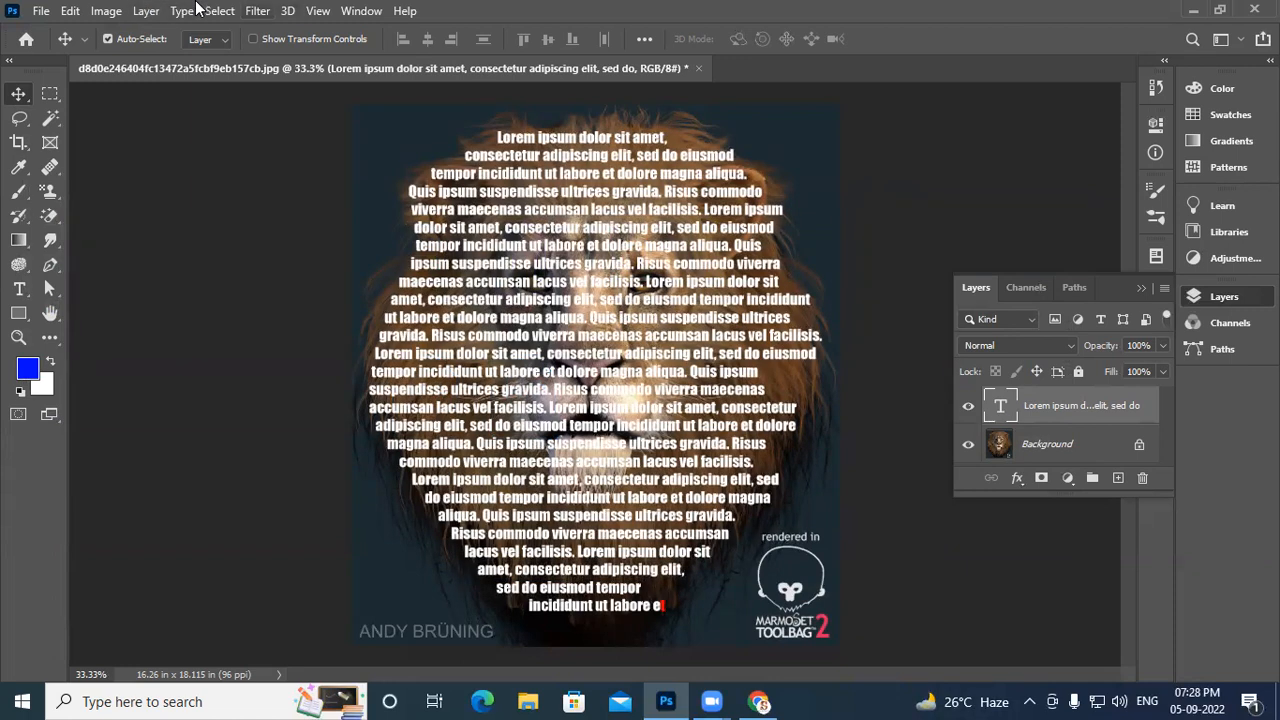
# Try to displace the Lorem ipsum layer, rasterizing it and using horizontal and vertical scales of 10, Stretch To Fit and Repeat Edge Pixels
pyautogui.hotkey('alt', 't')
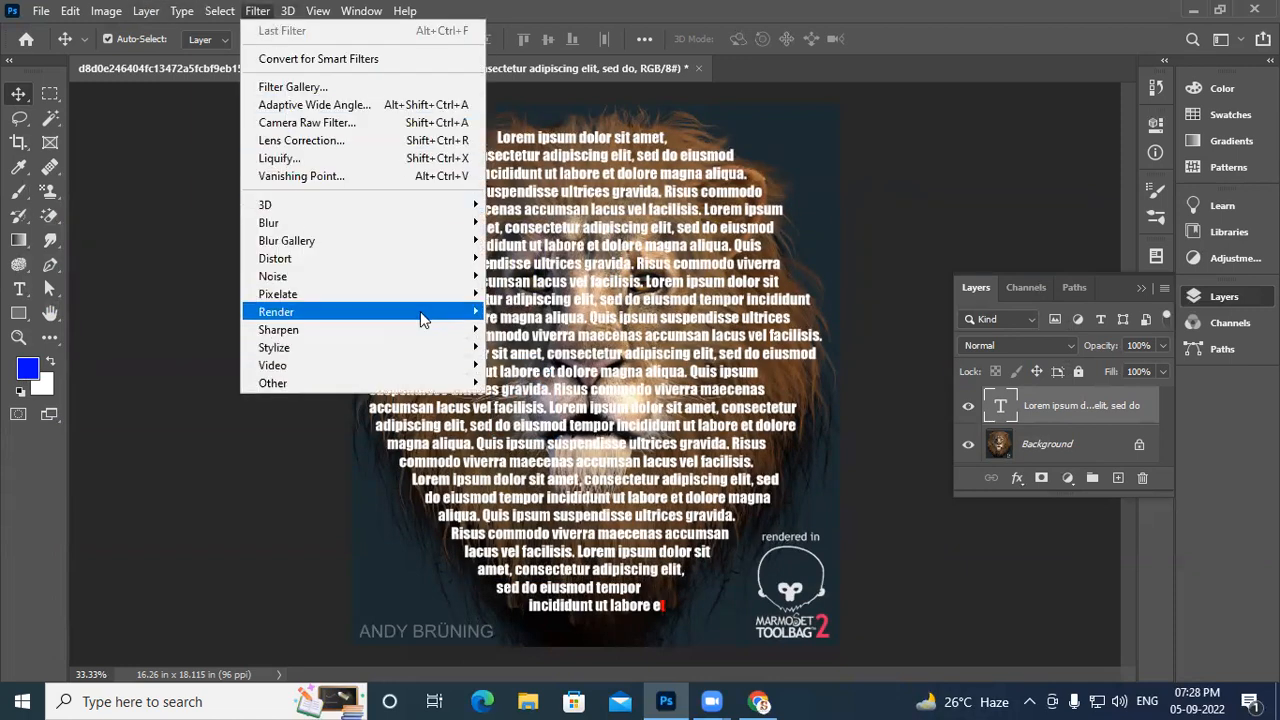
pyautogui.moveTo(460, 259)
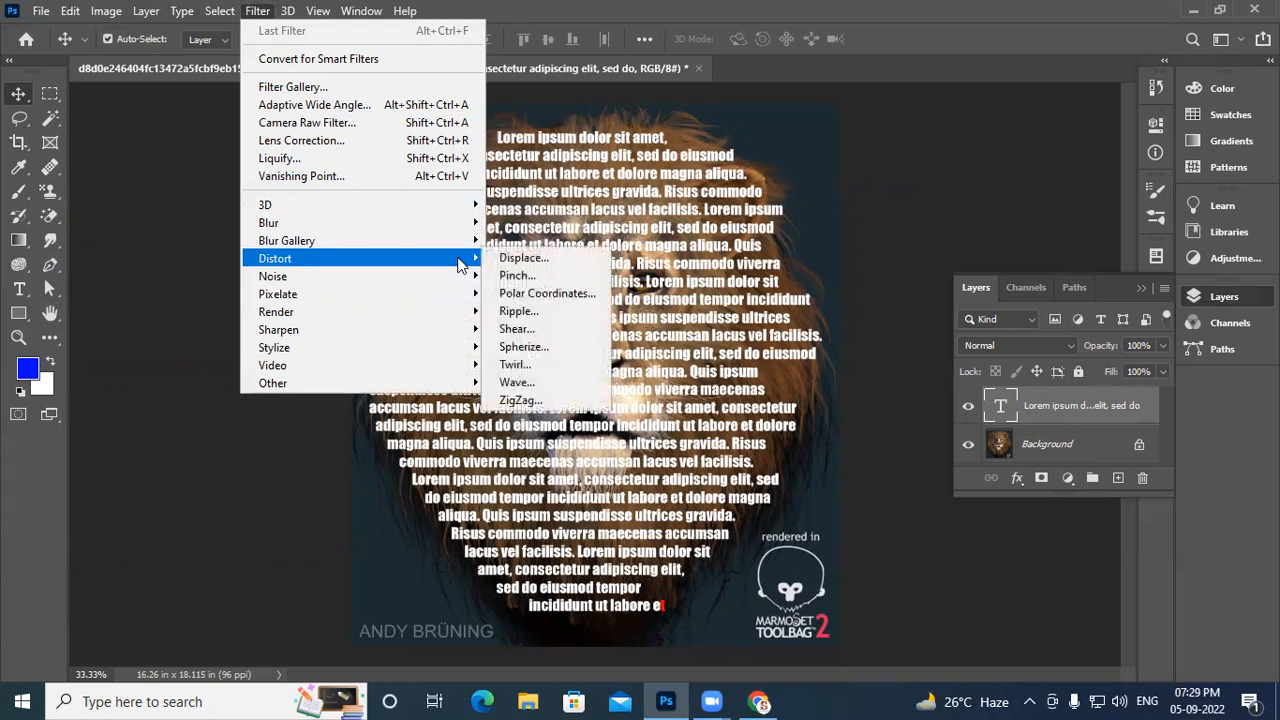
pyautogui.click(536, 257)
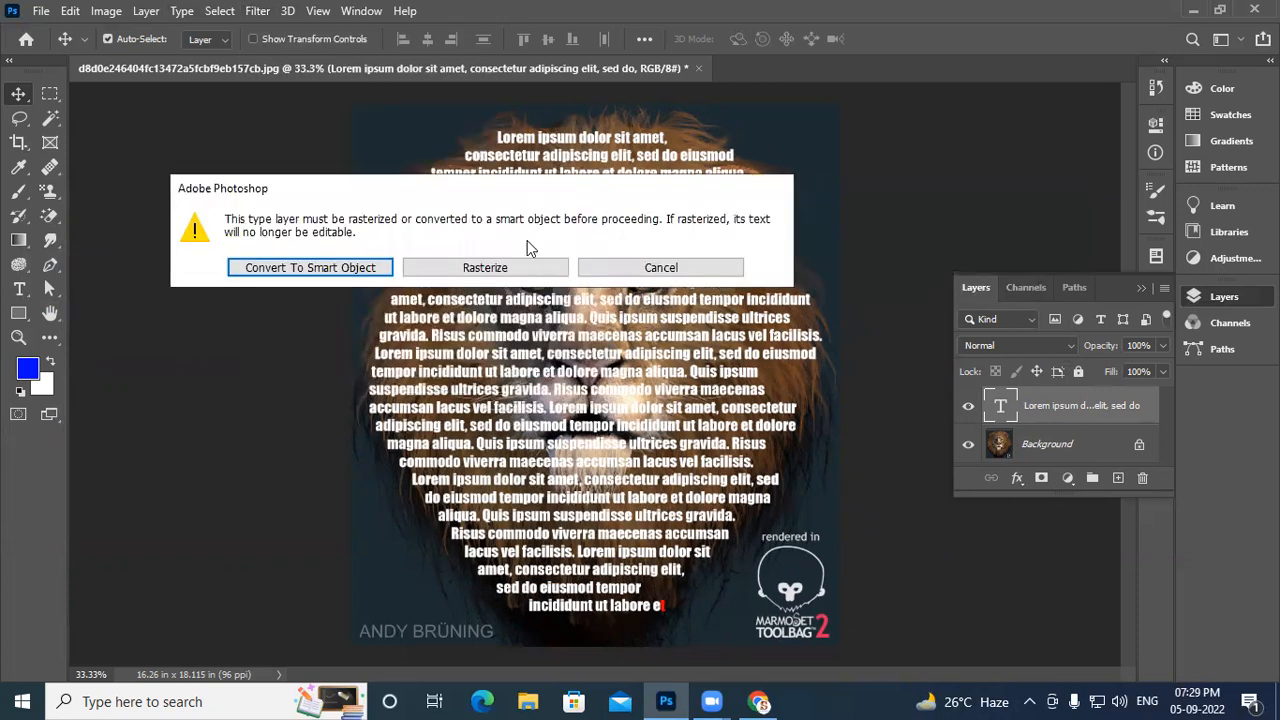
pyautogui.click(516, 268)
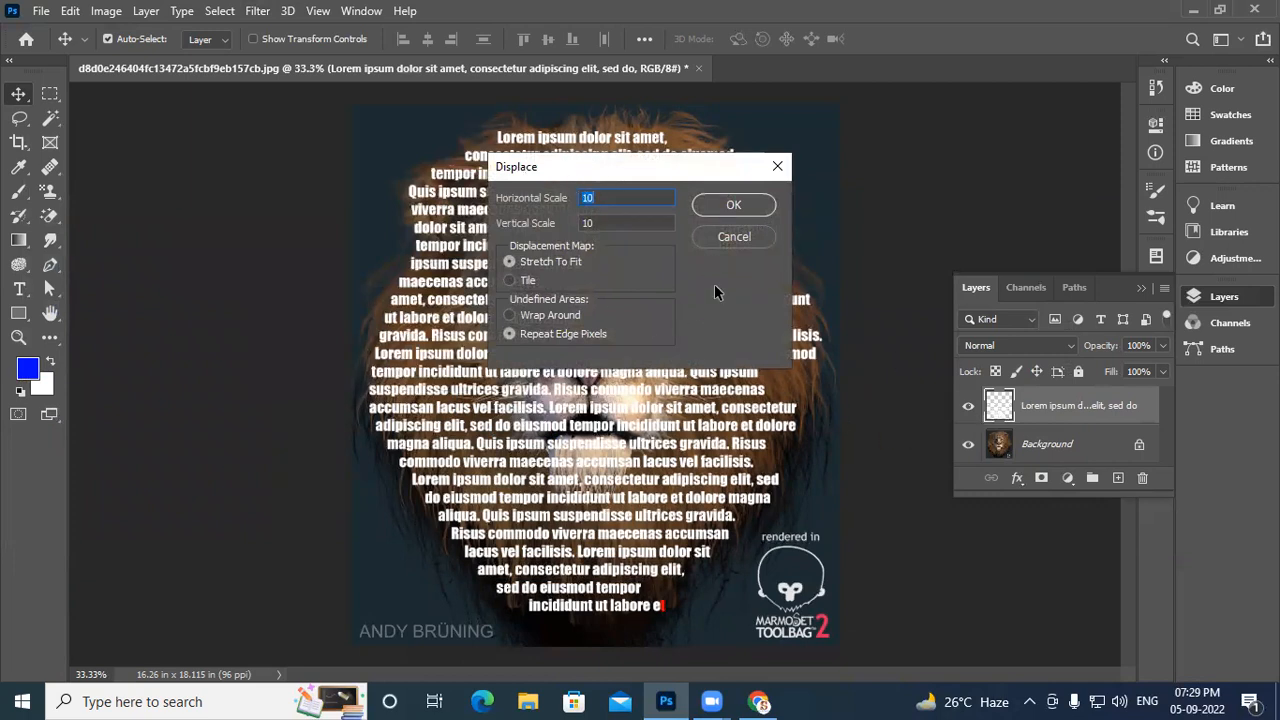
pyautogui.press('Tab')
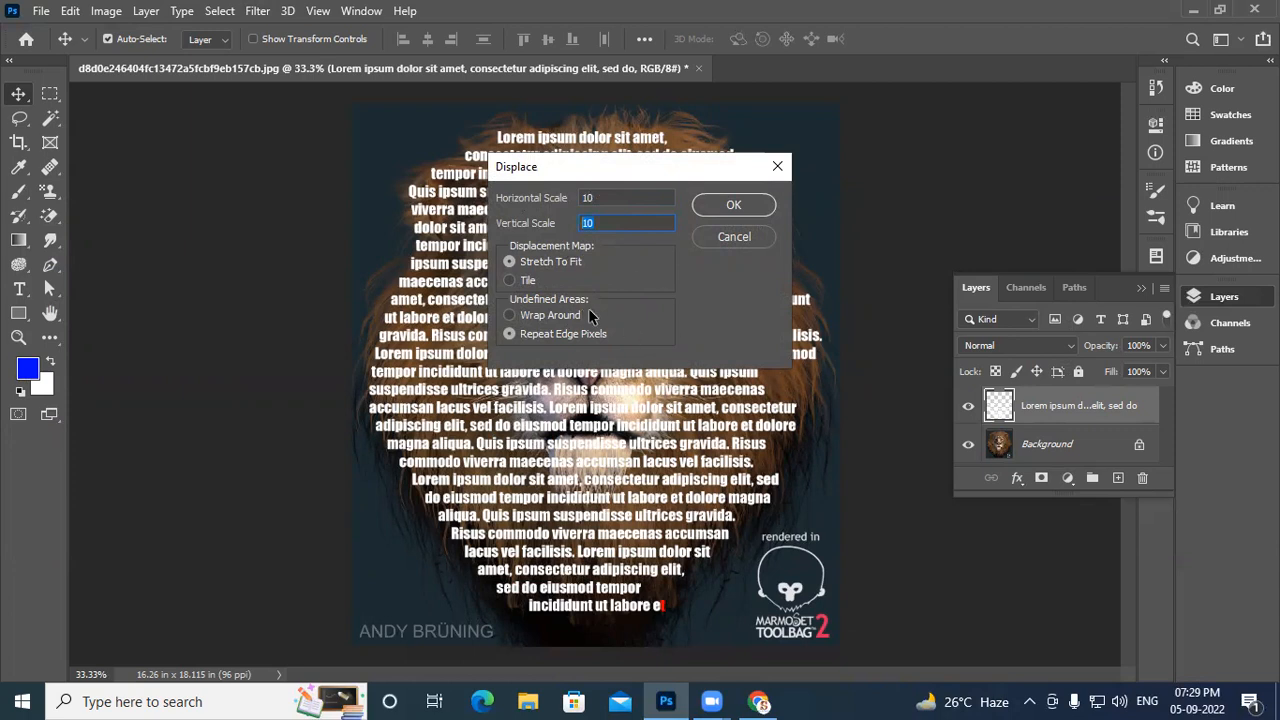
pyautogui.click(543, 205)
pyautogui.press('Tab')
pyautogui.click(729, 207)
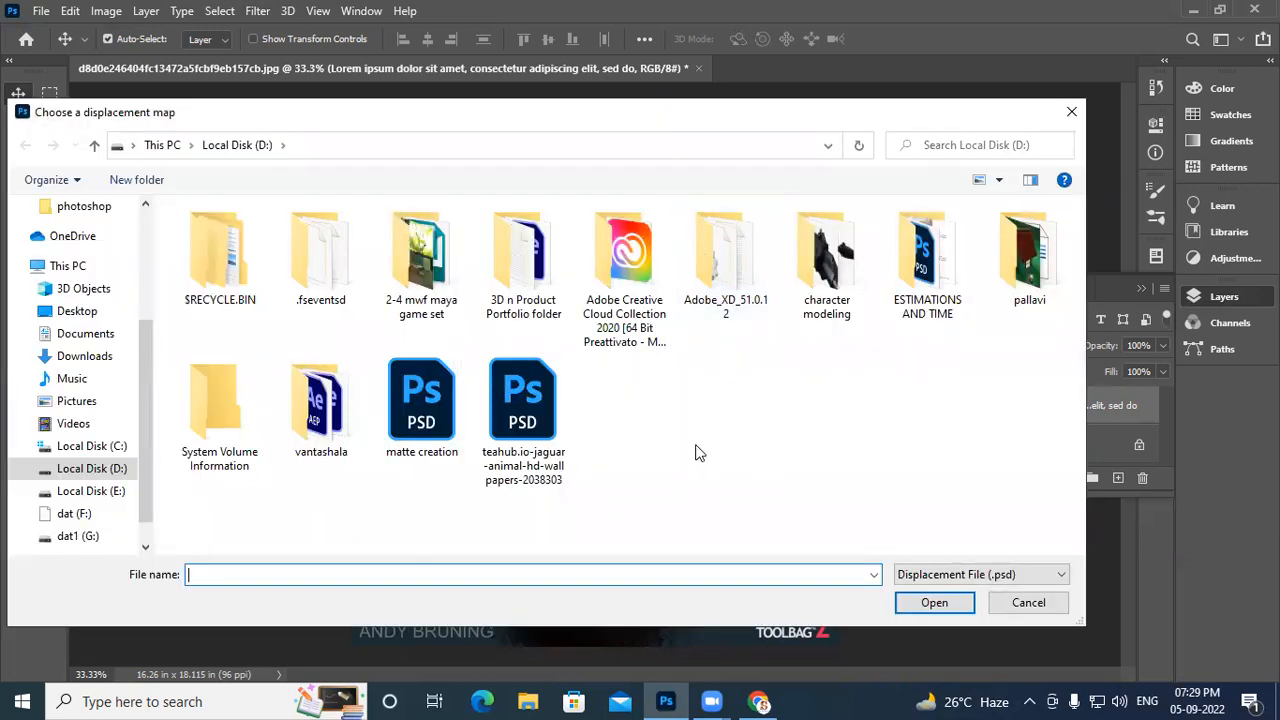
# Look for a displacement map in File Explorer's recent files, on the D: drive and in the photoshop folder on G:
pyautogui.click(527, 700)
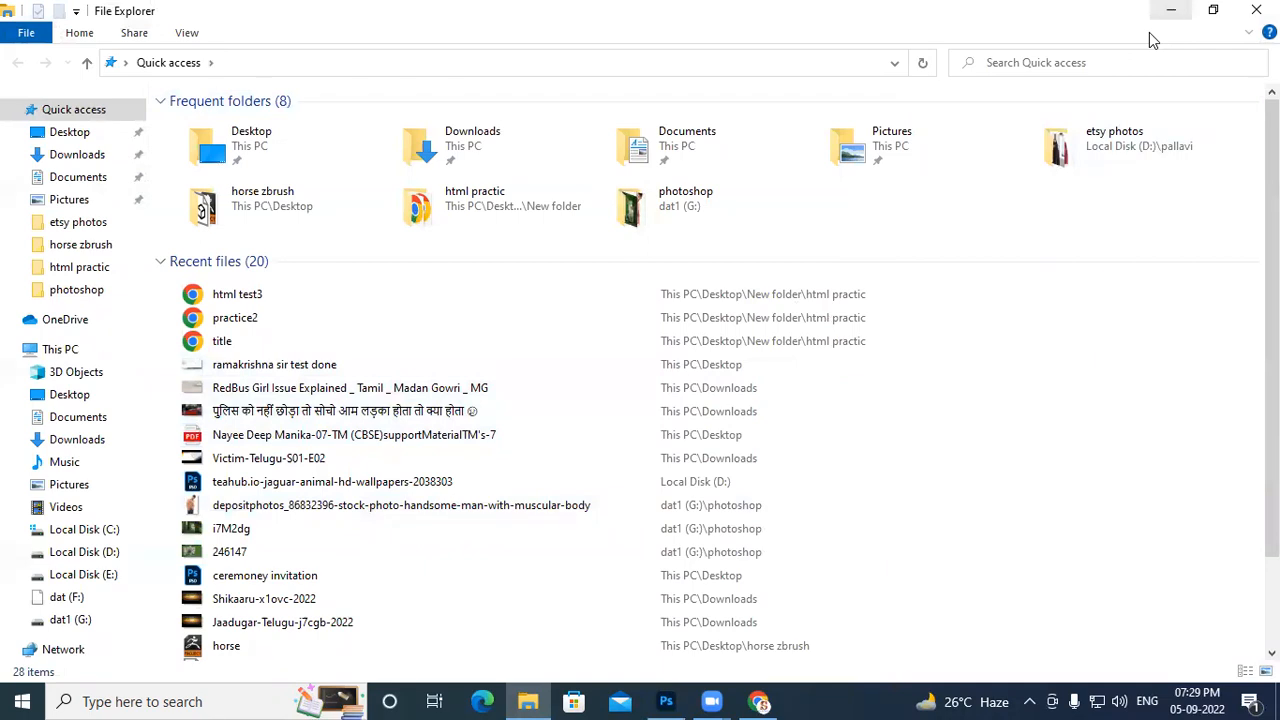
pyautogui.scroll(-2, 489, 399)
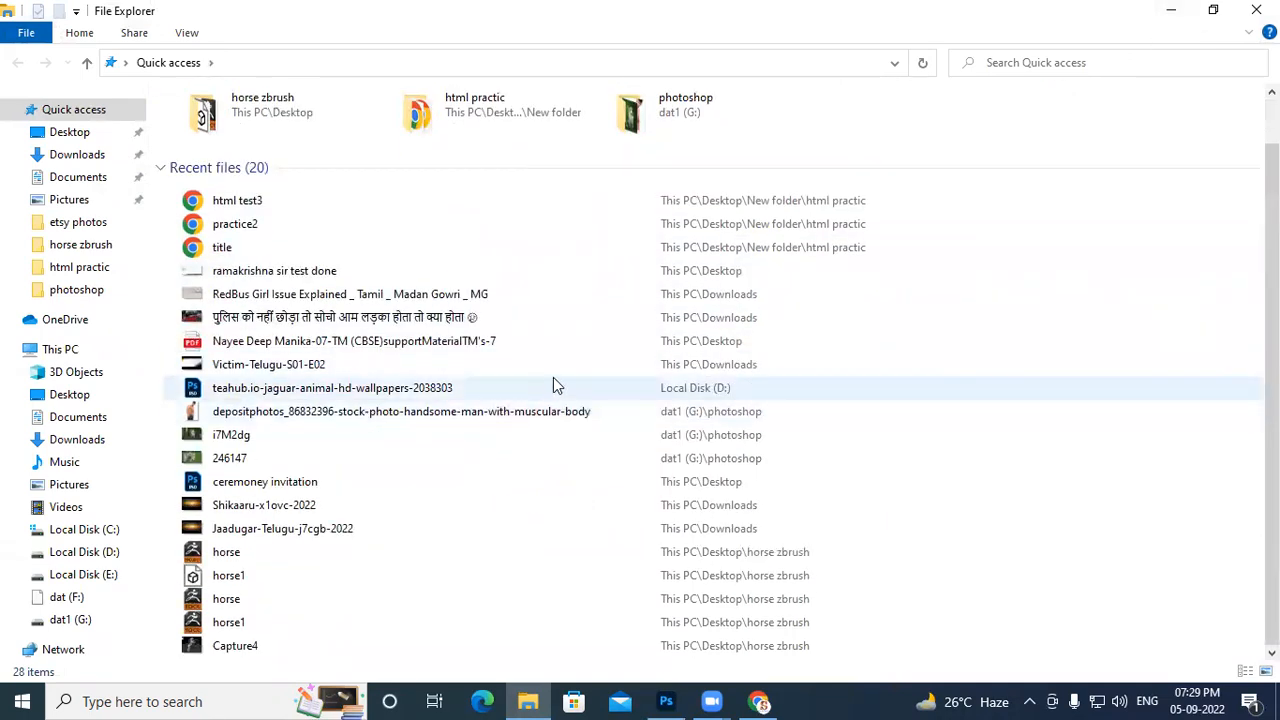
pyautogui.scroll(2, 533, 364)
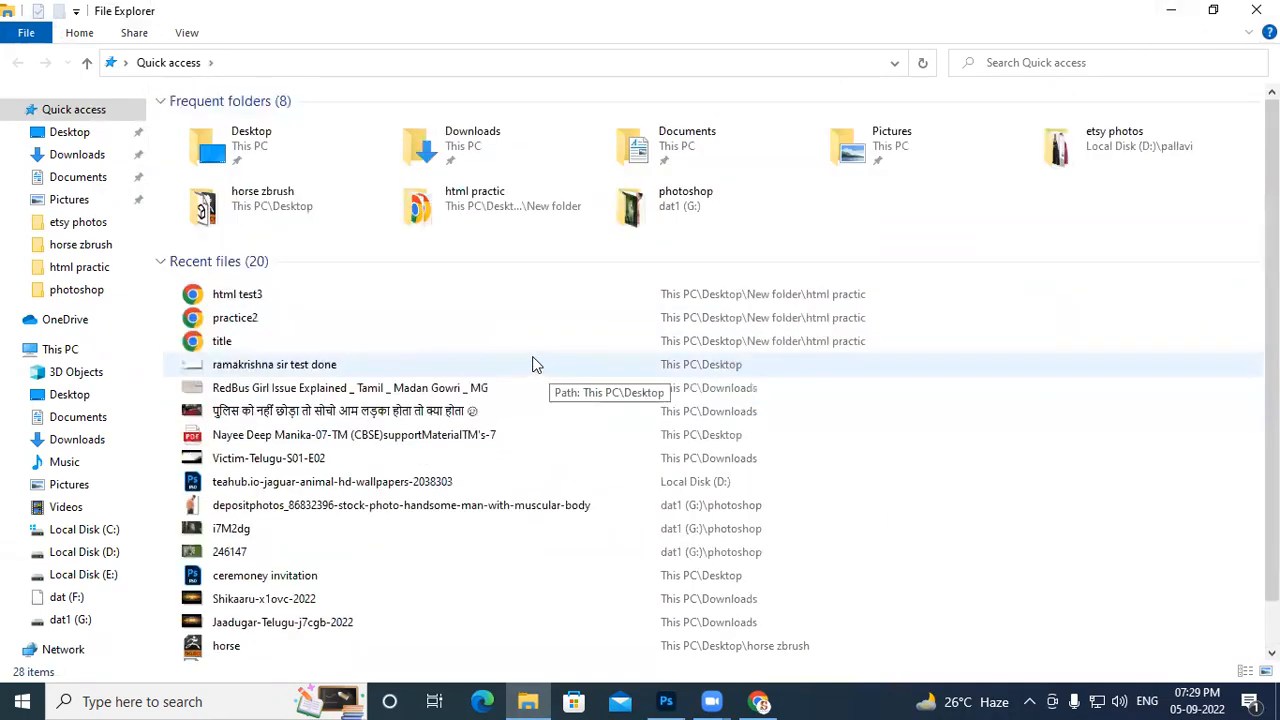
pyautogui.click(1171, 10)
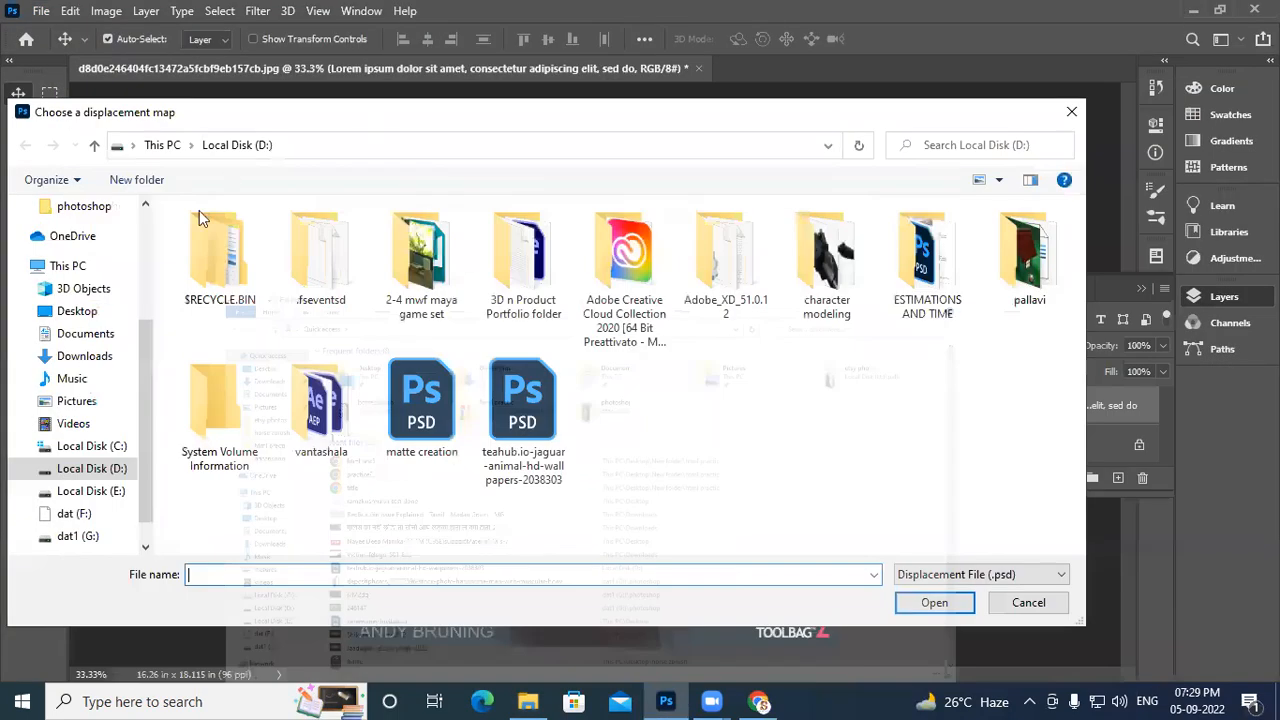
pyautogui.click(101, 470)
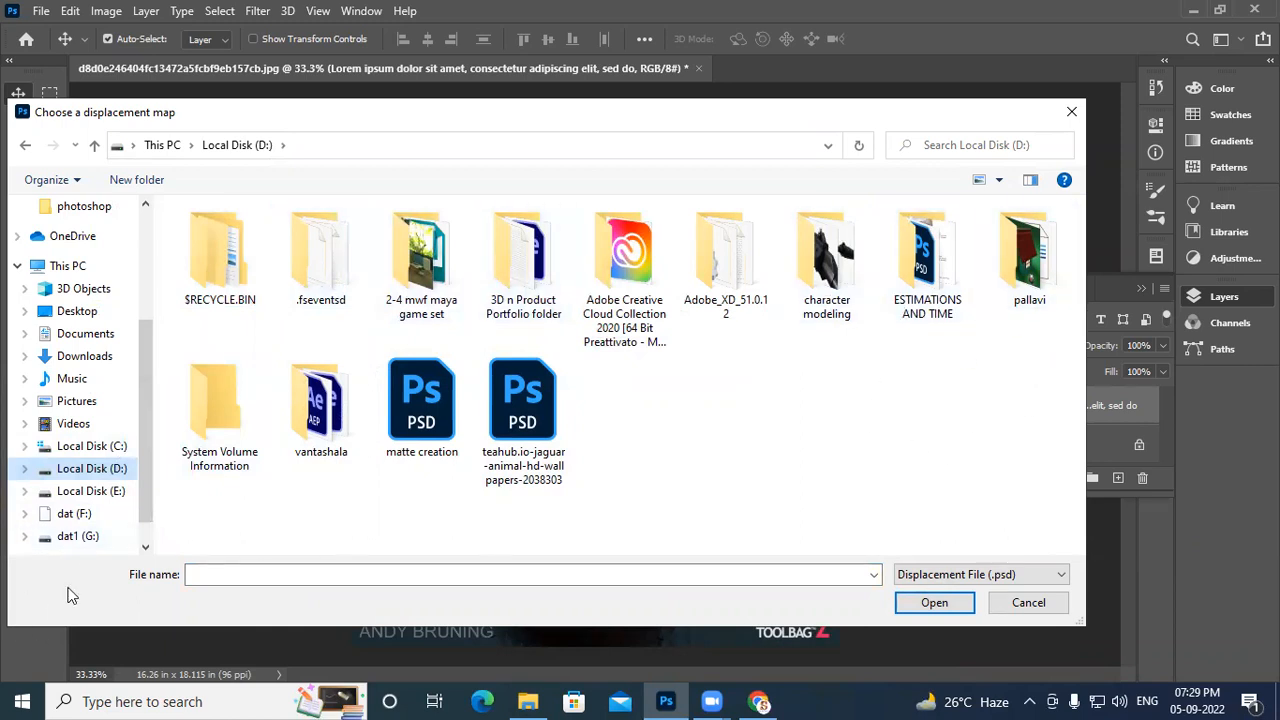
pyautogui.click(85, 536)
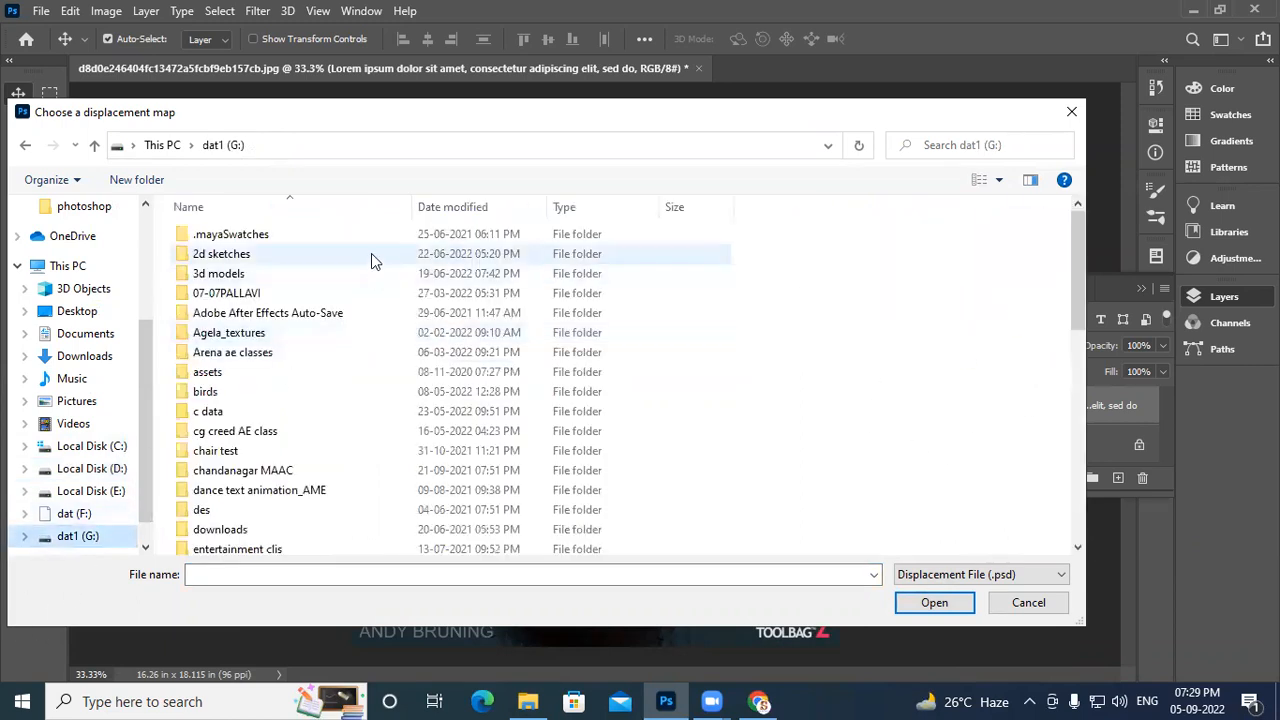
pyautogui.click(268, 234)
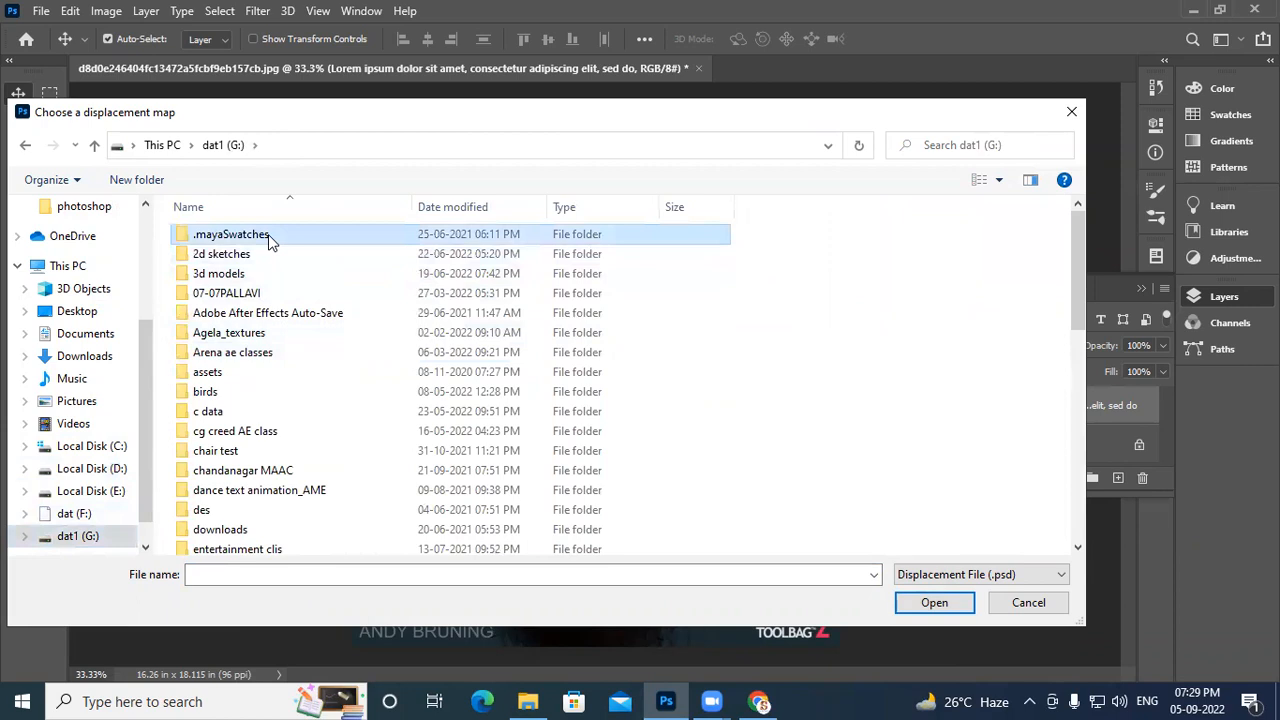
pyautogui.scroll(-9, 213, 355)
pyautogui.click(220, 347)
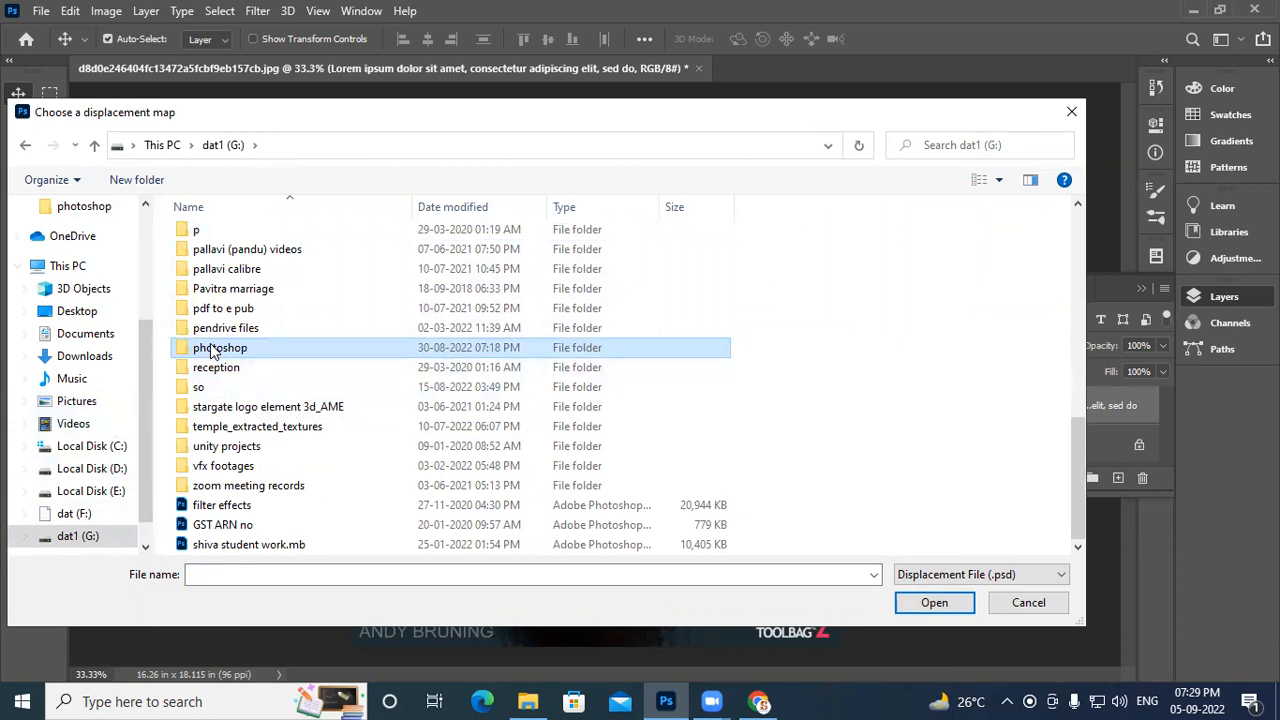
pyautogui.doubleClick(213, 349)
# Examine the PSD files in the photoshop folder, Downloads and the D: drive, and cancel choosing a displacement map
pyautogui.click(257, 332)
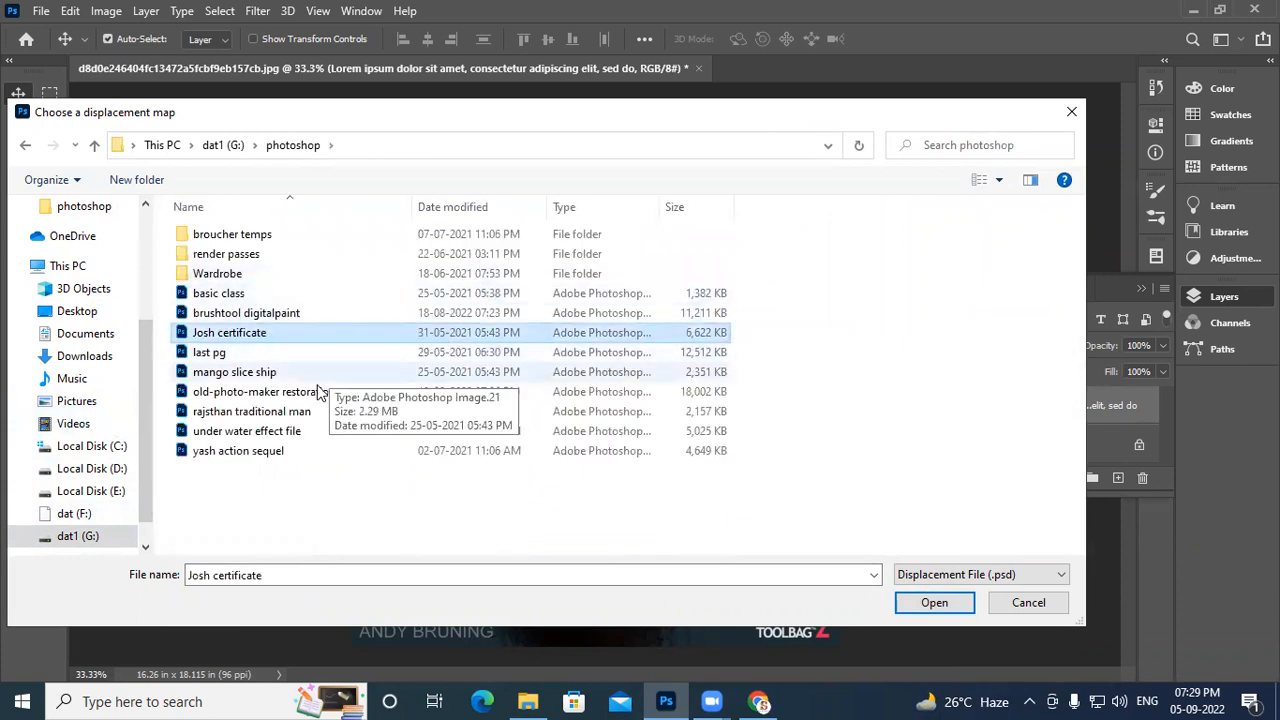
pyautogui.click(252, 313)
pyautogui.click(224, 253)
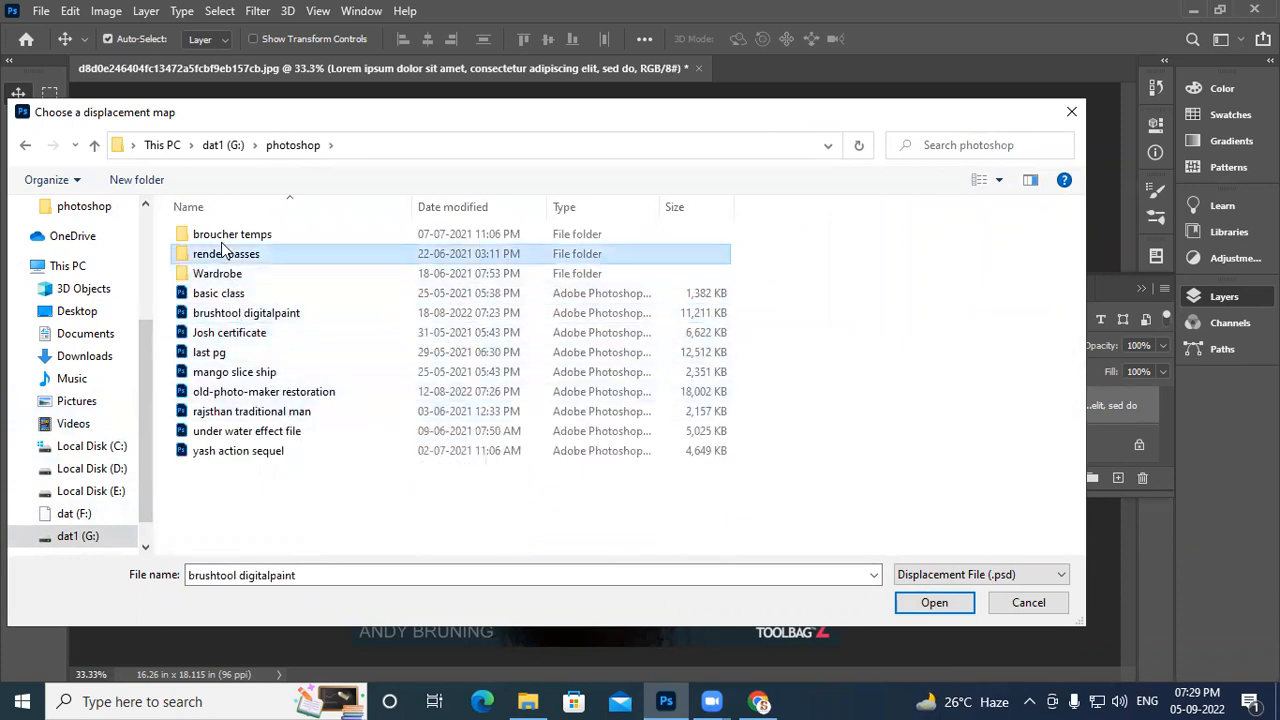
pyautogui.click(205, 234)
pyautogui.click(86, 356)
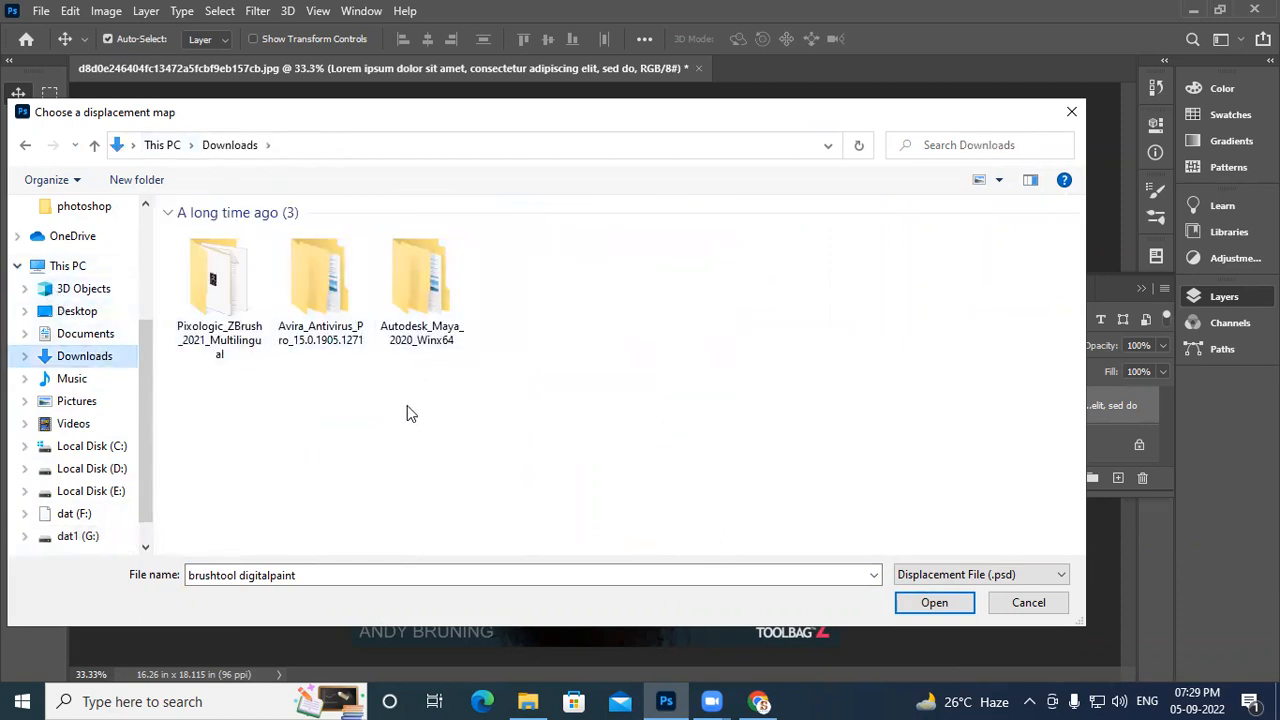
pyautogui.click(95, 470)
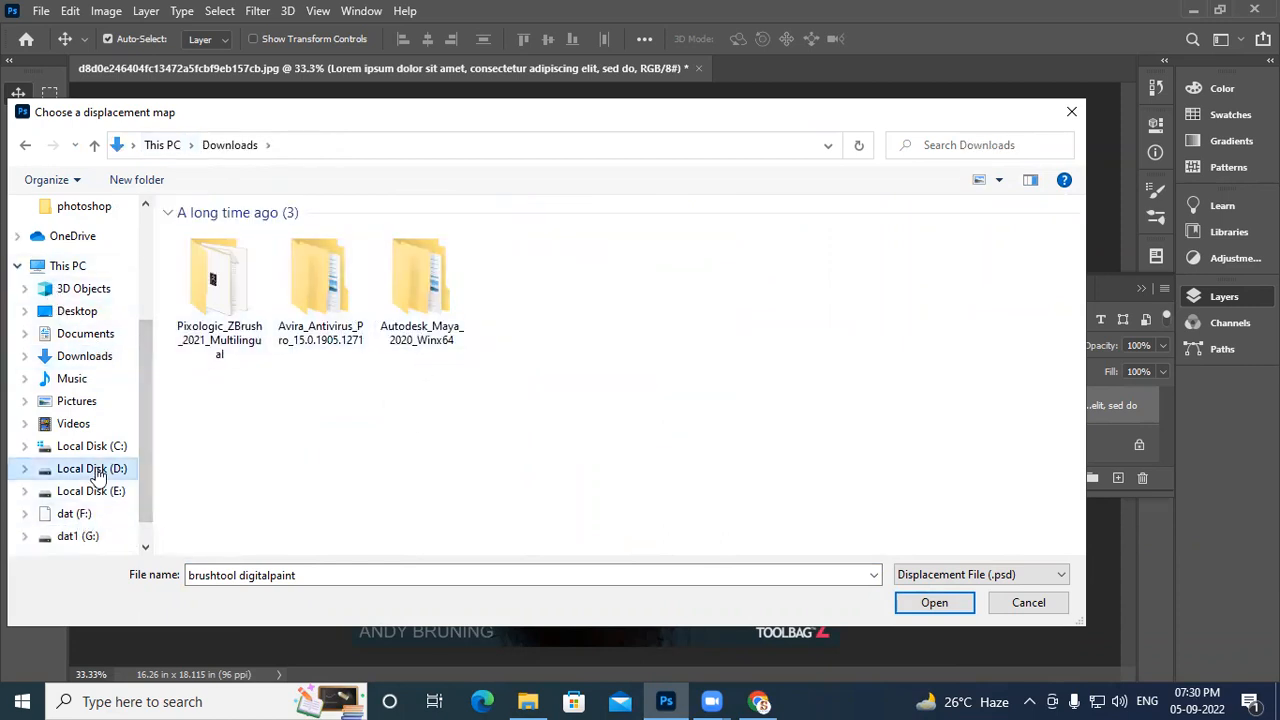
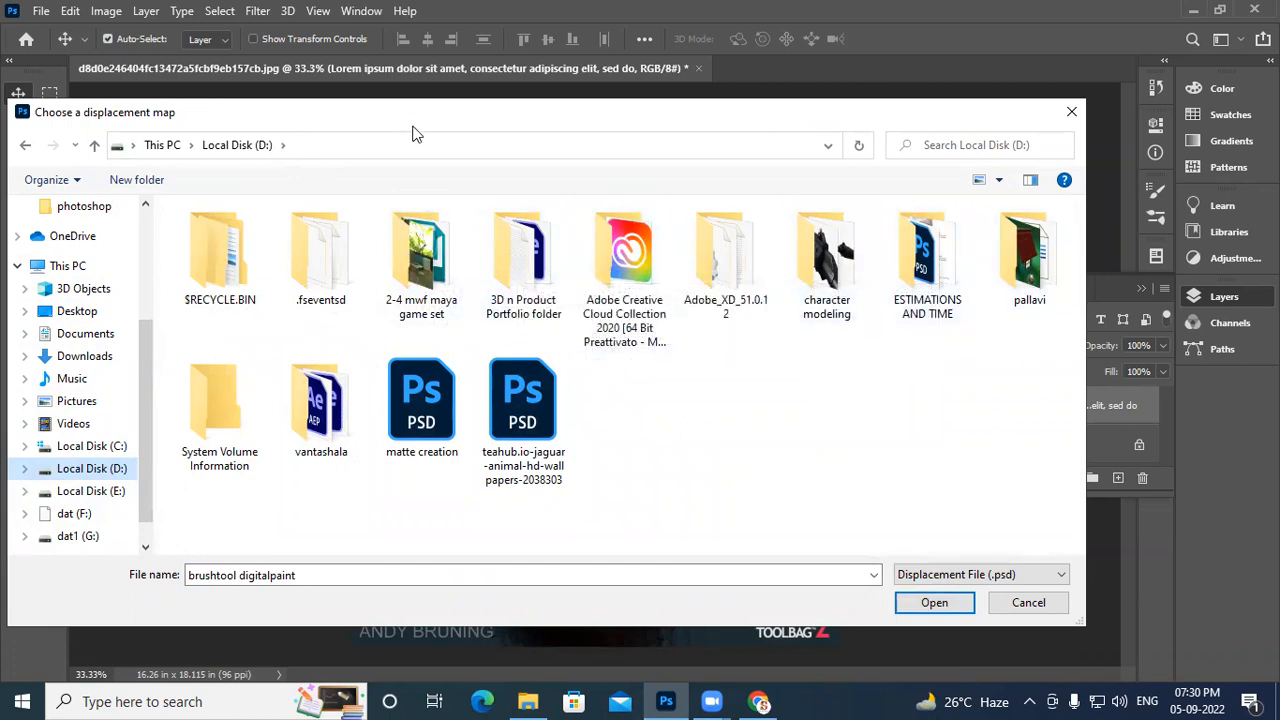
pyautogui.moveTo(416, 133); pyautogui.dragTo(476, 178)
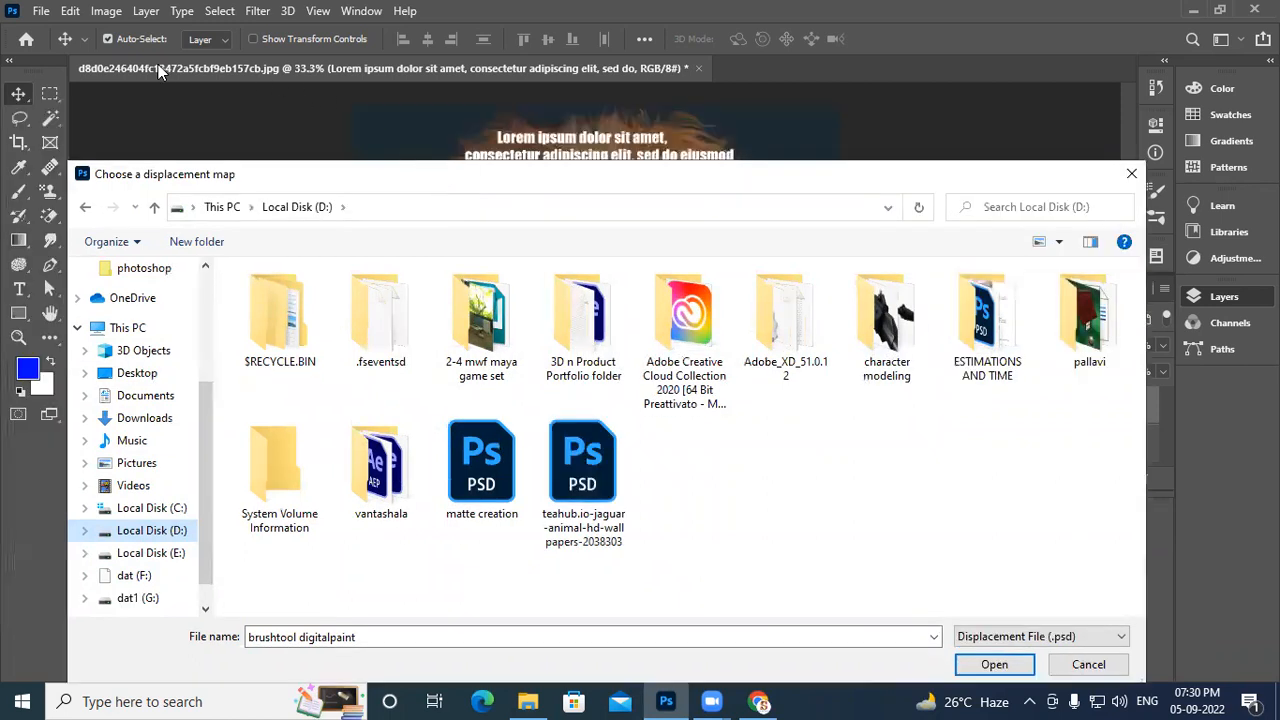
pyautogui.click(1131, 157)
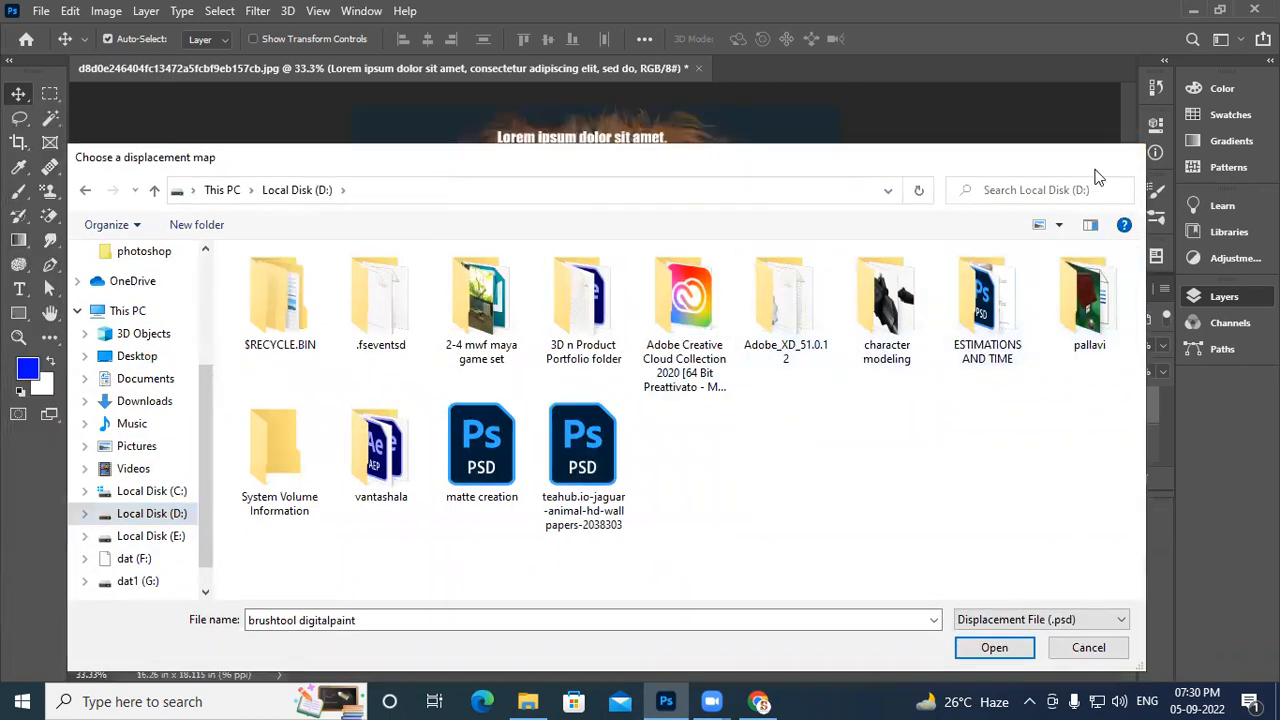
# Open the lion image d8d0e246404fc13472a5fcbf9eb157cb.jpg from the recent files
pyautogui.click(42, 11)
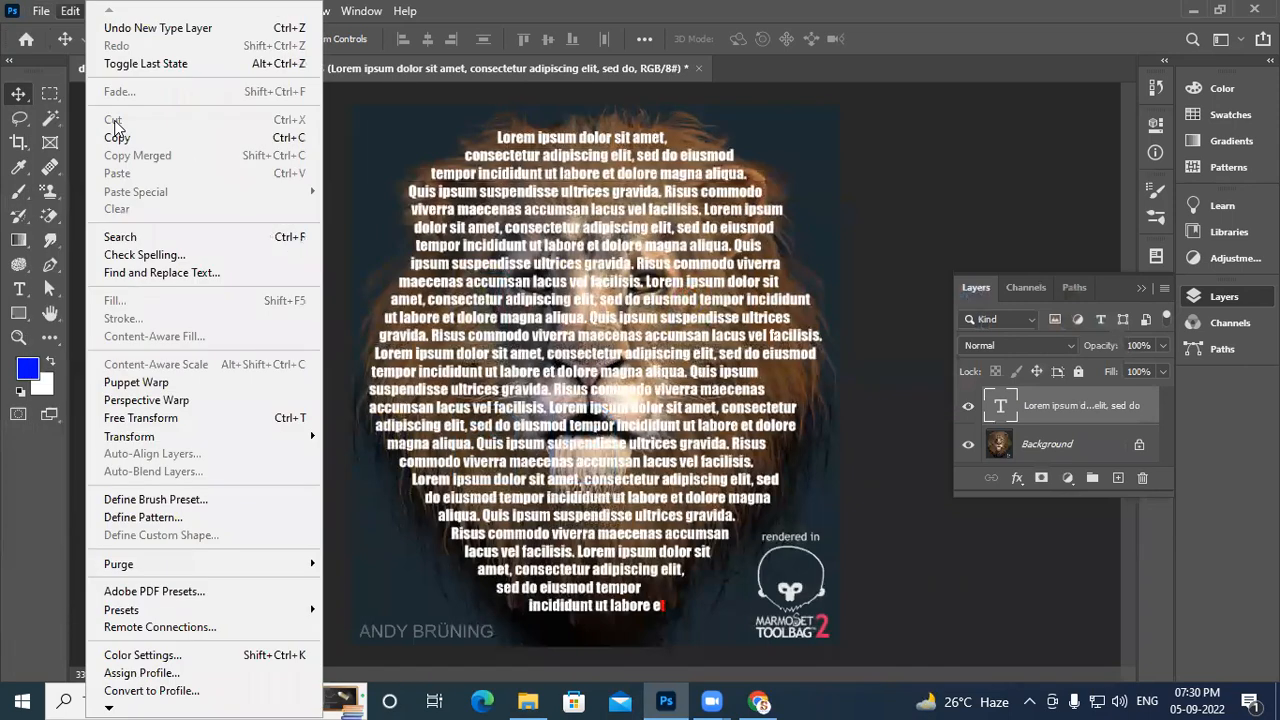
pyautogui.moveTo(180, 122)
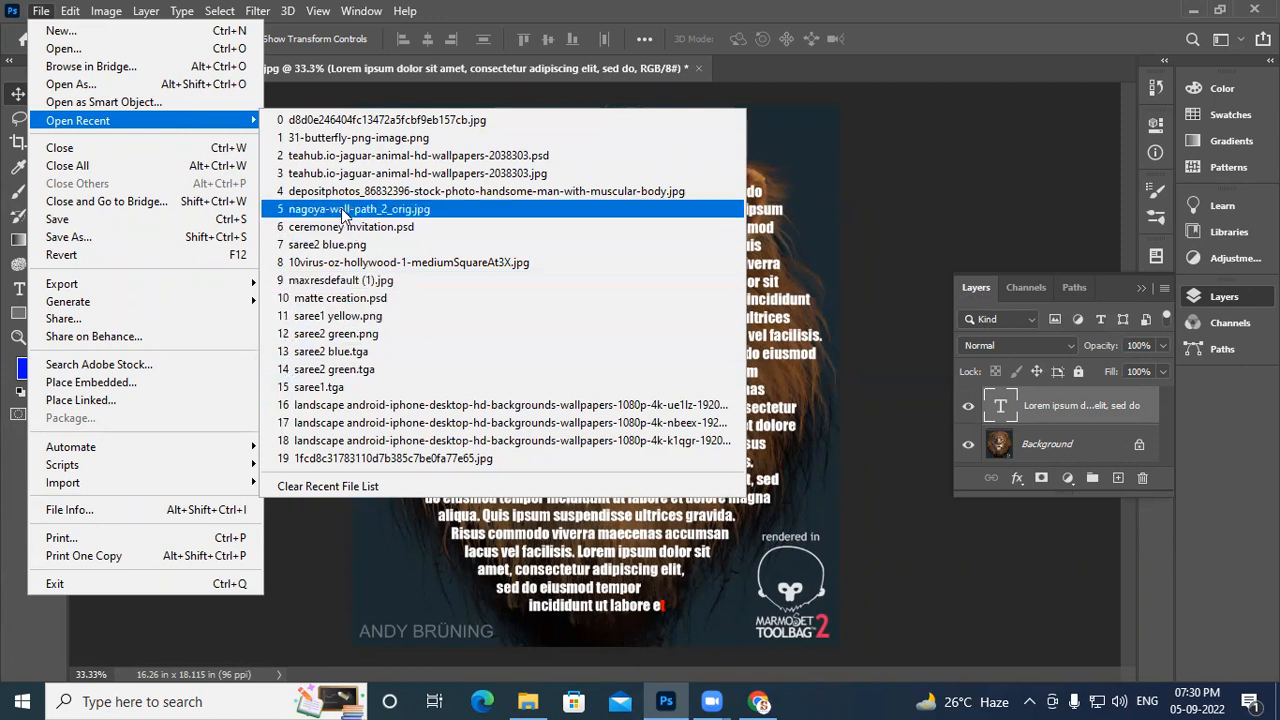
pyautogui.click(352, 122)
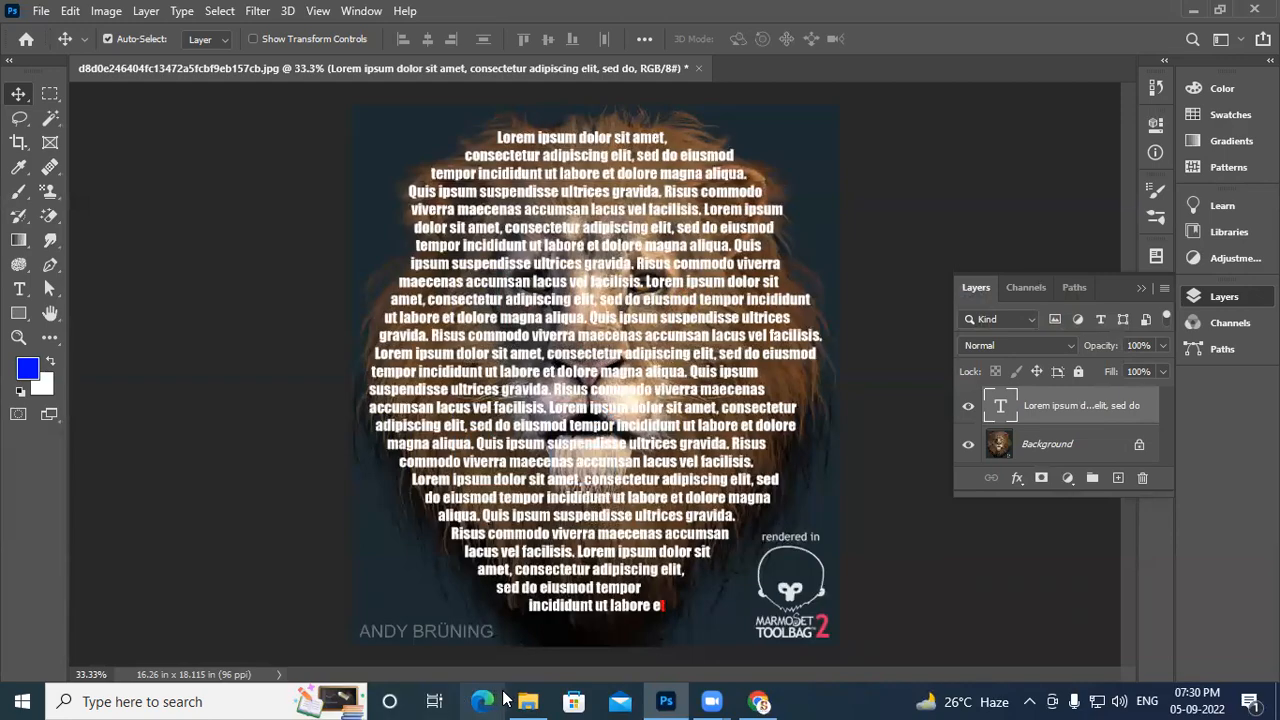
# Find the lion image in the photoshop folder on the G: drive and check the folder's path in File Explorer
pyautogui.click(528, 701)
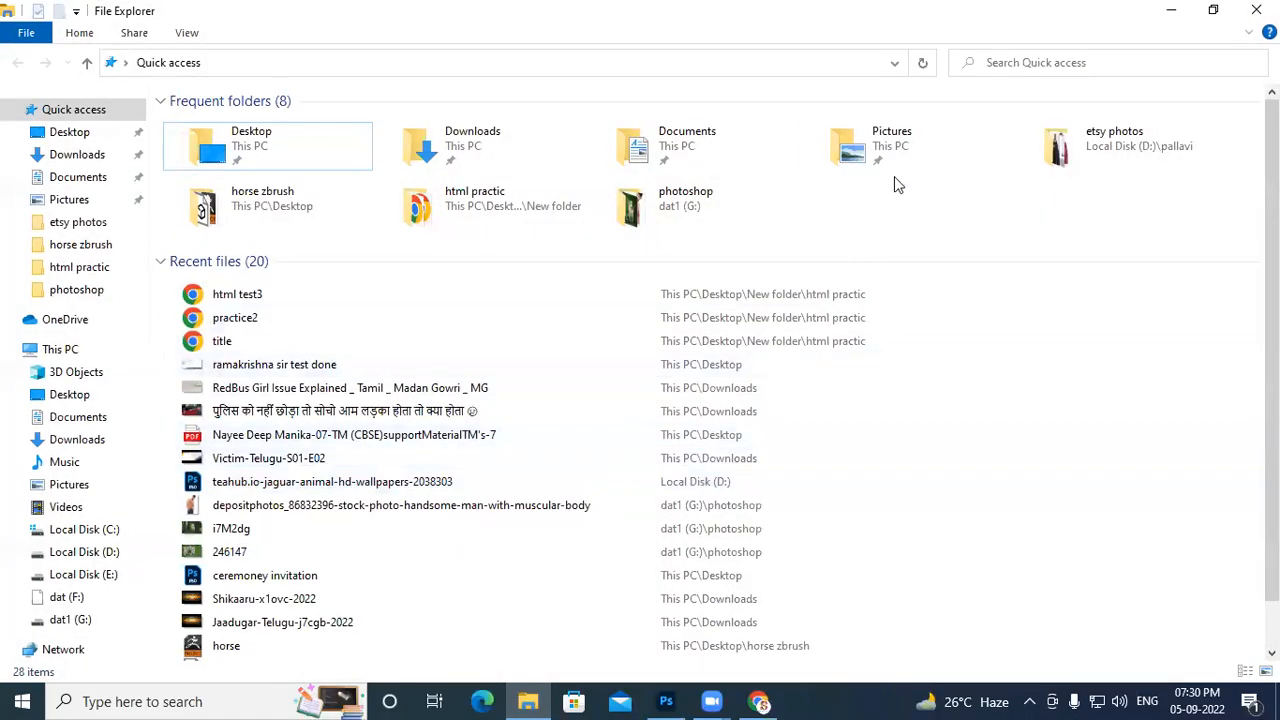
pyautogui.doubleClick(698, 204)
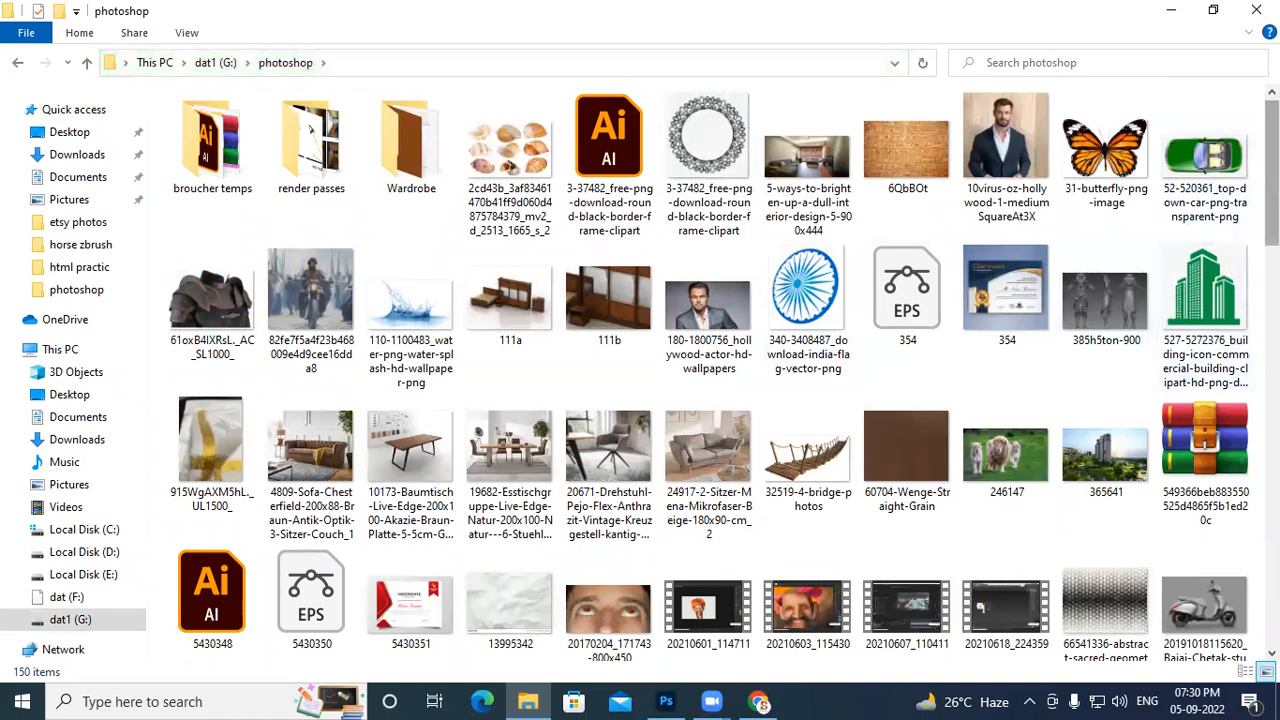
pyautogui.scroll(-3, 700, 380)
pyautogui.scroll(3, 700, 380)
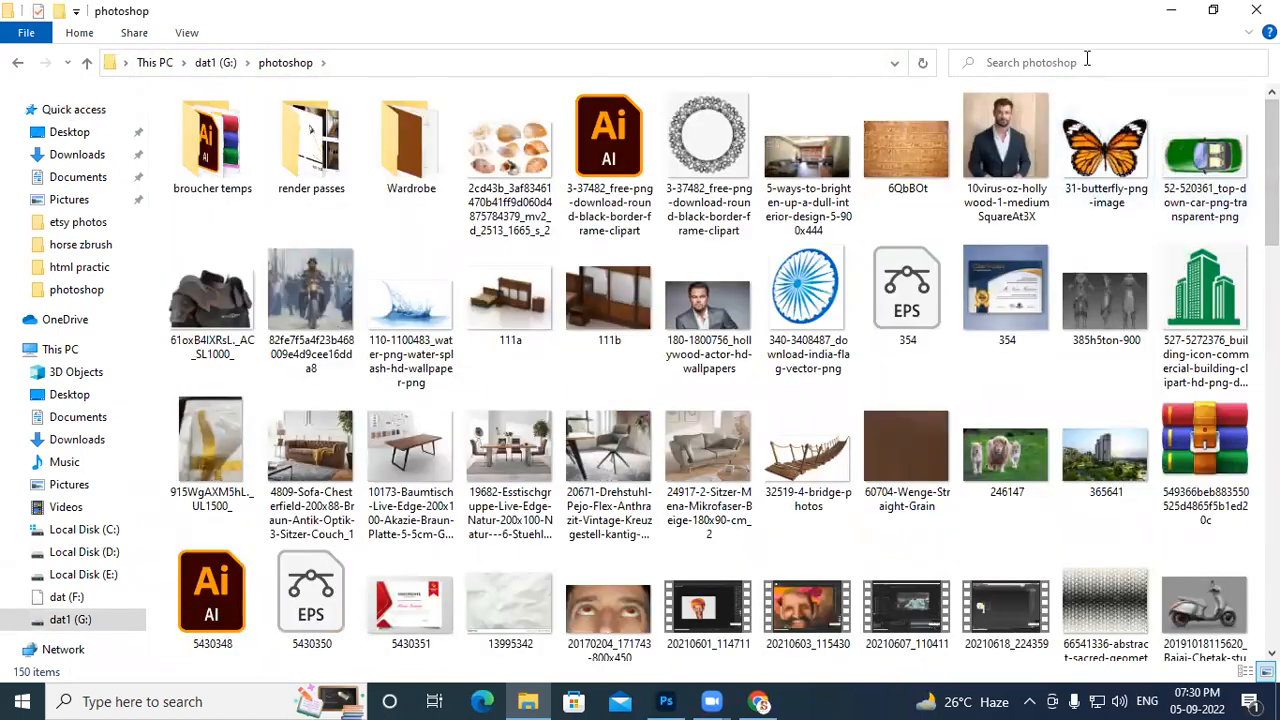
pyautogui.click(860, 165)
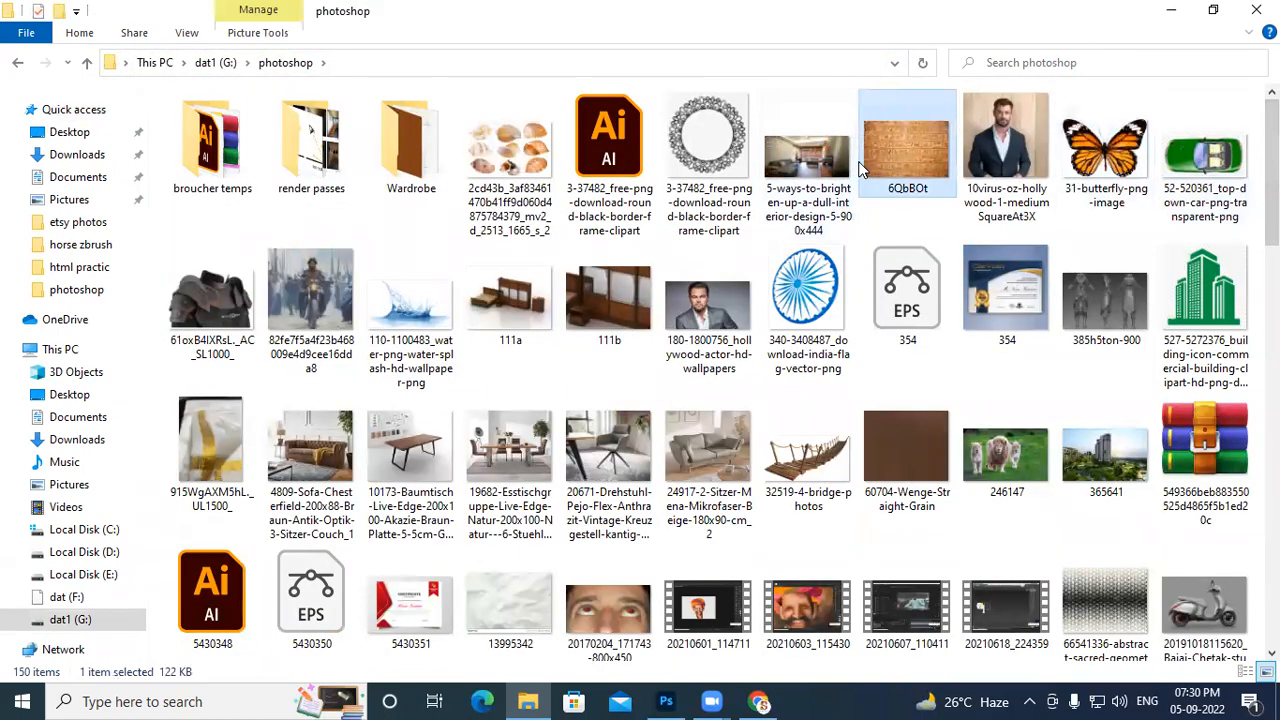
pyautogui.press('d')
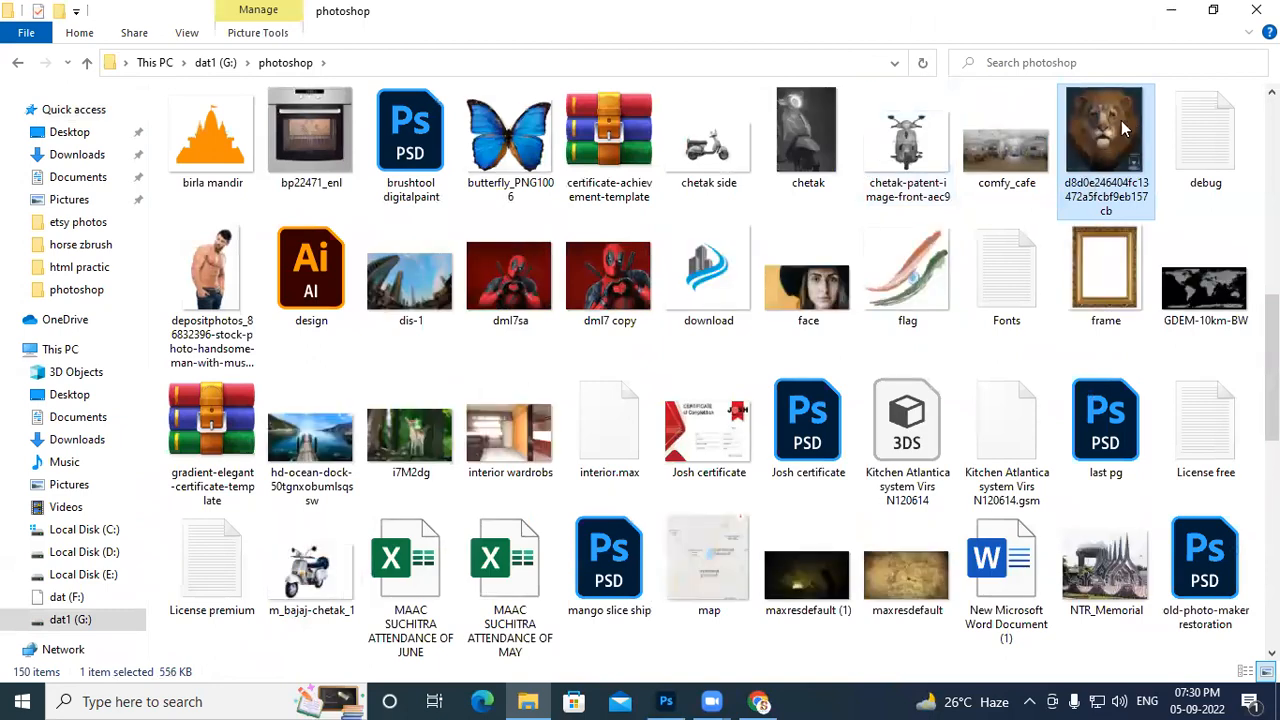
pyautogui.click(1094, 64)
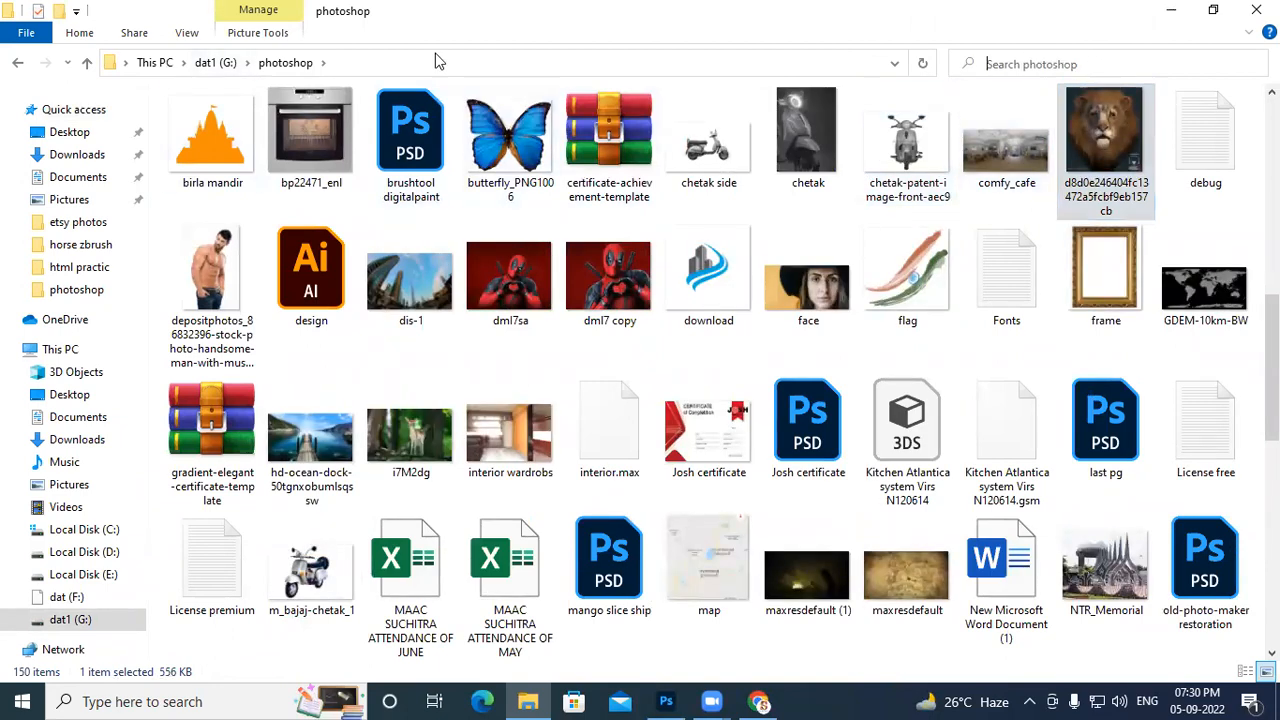
pyautogui.click(440, 63)
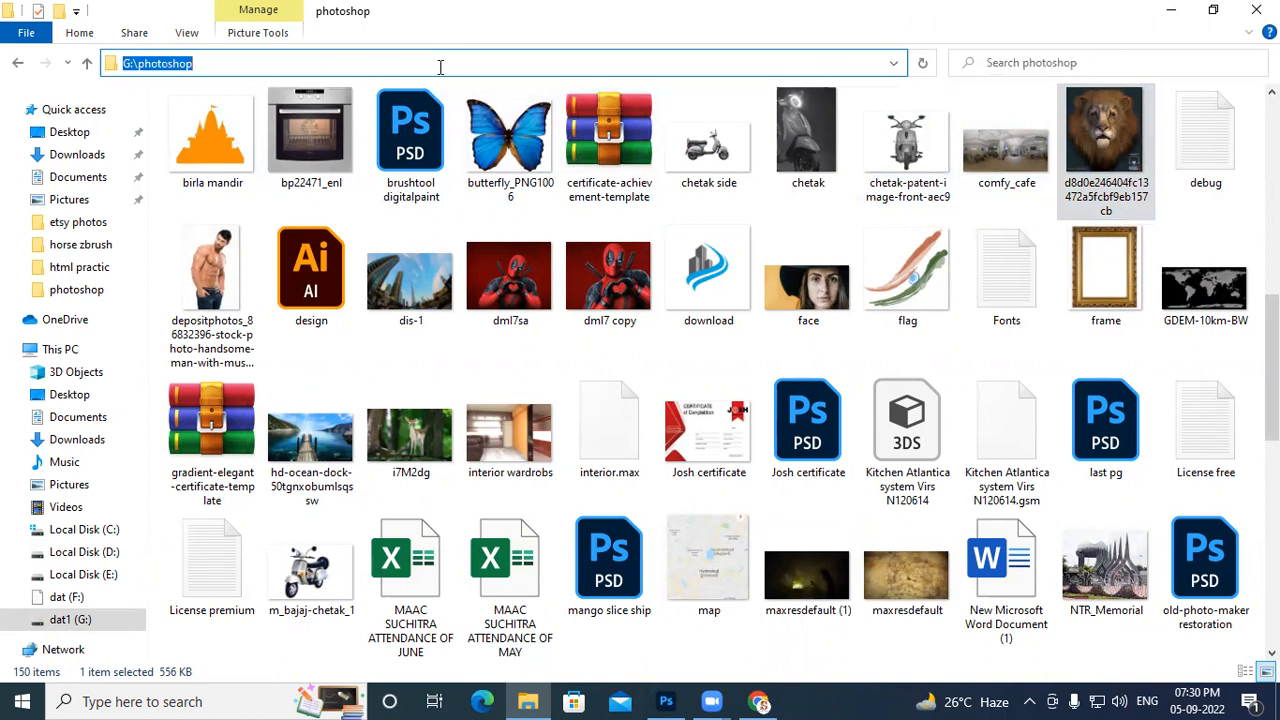
pyautogui.click(1176, 11)
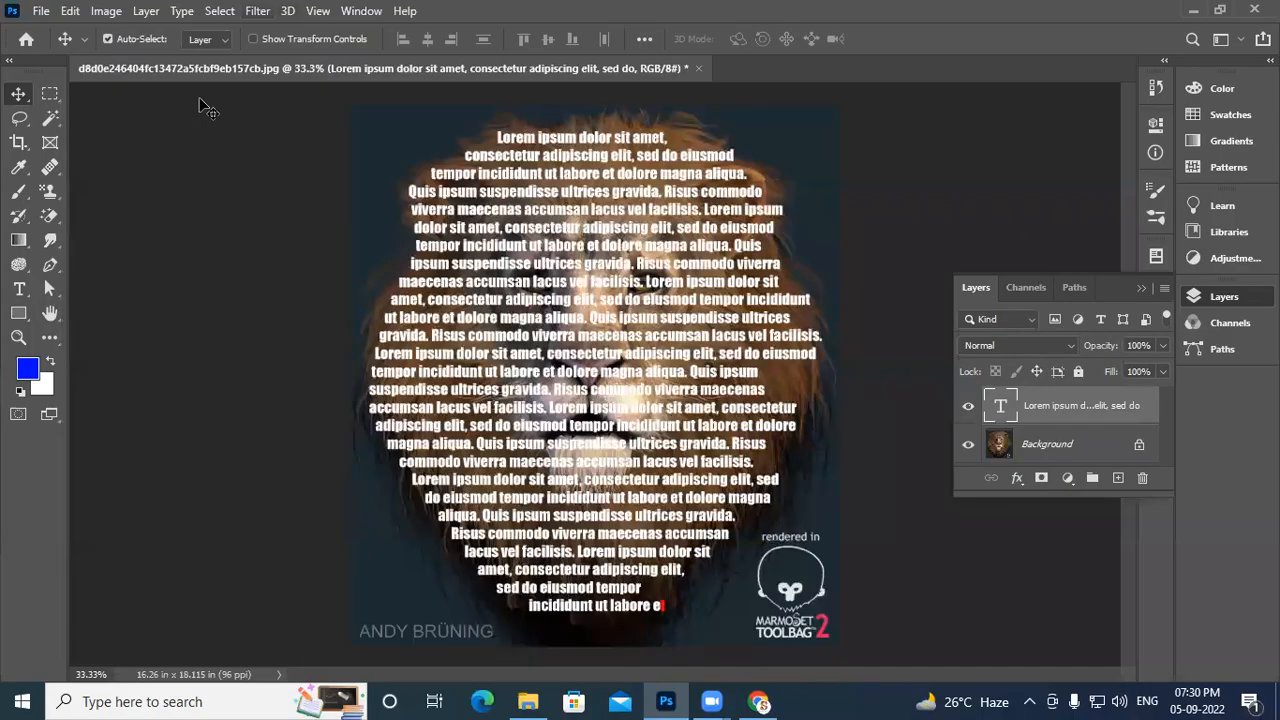
# Try to apply the Displace filter to the Lorem ipsum text layer, rasterizing it for the filter
pyautogui.click(257, 11)
pyautogui.moveTo(468, 258)
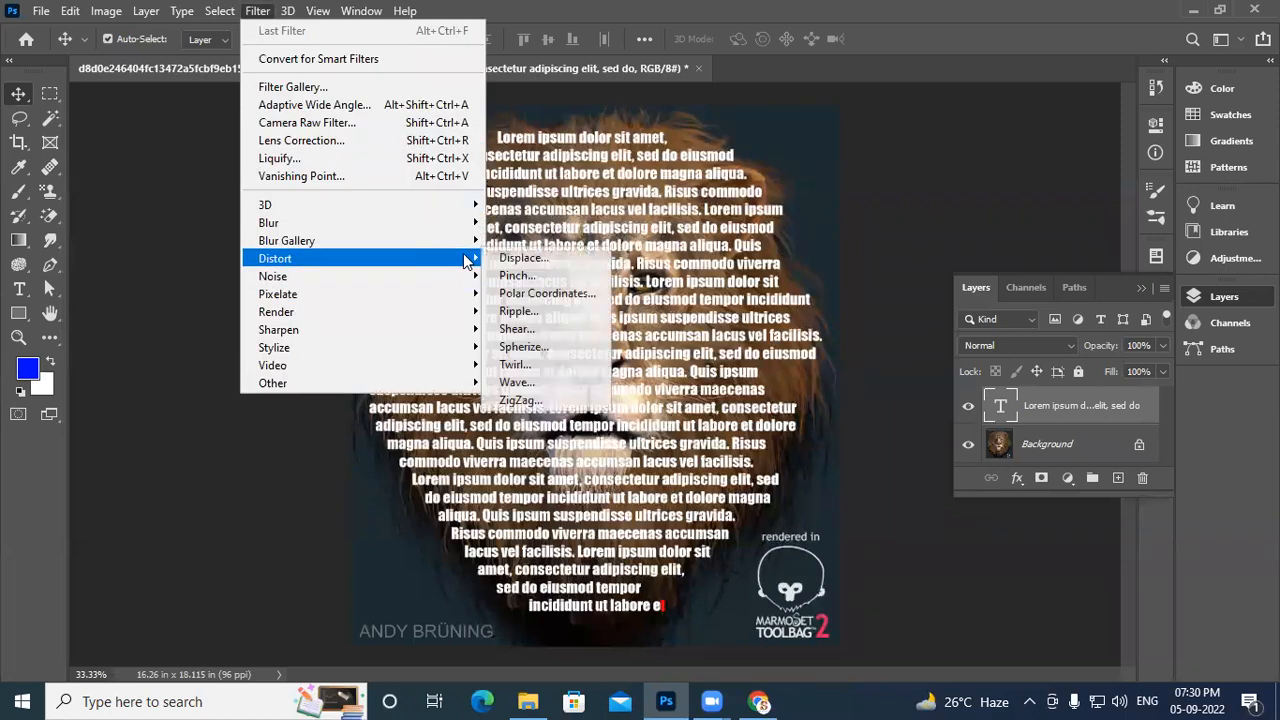
pyautogui.click(568, 258)
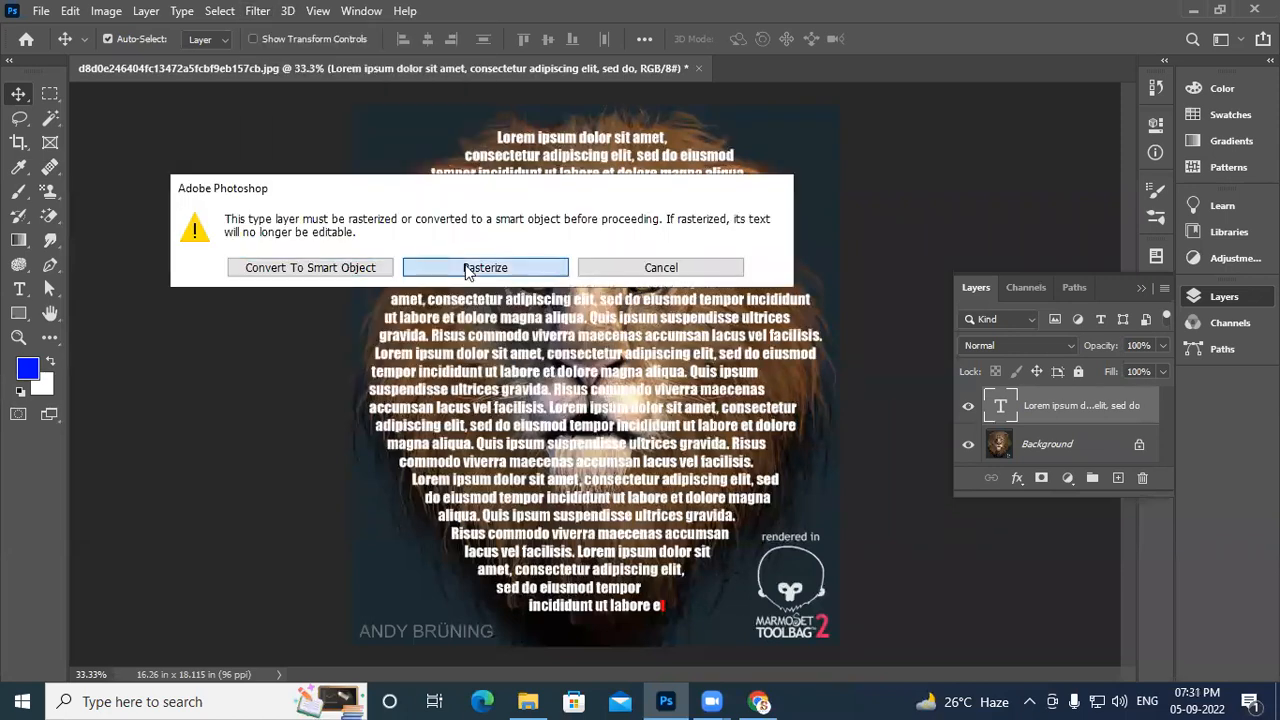
pyautogui.click(478, 267)
pyautogui.click(735, 205)
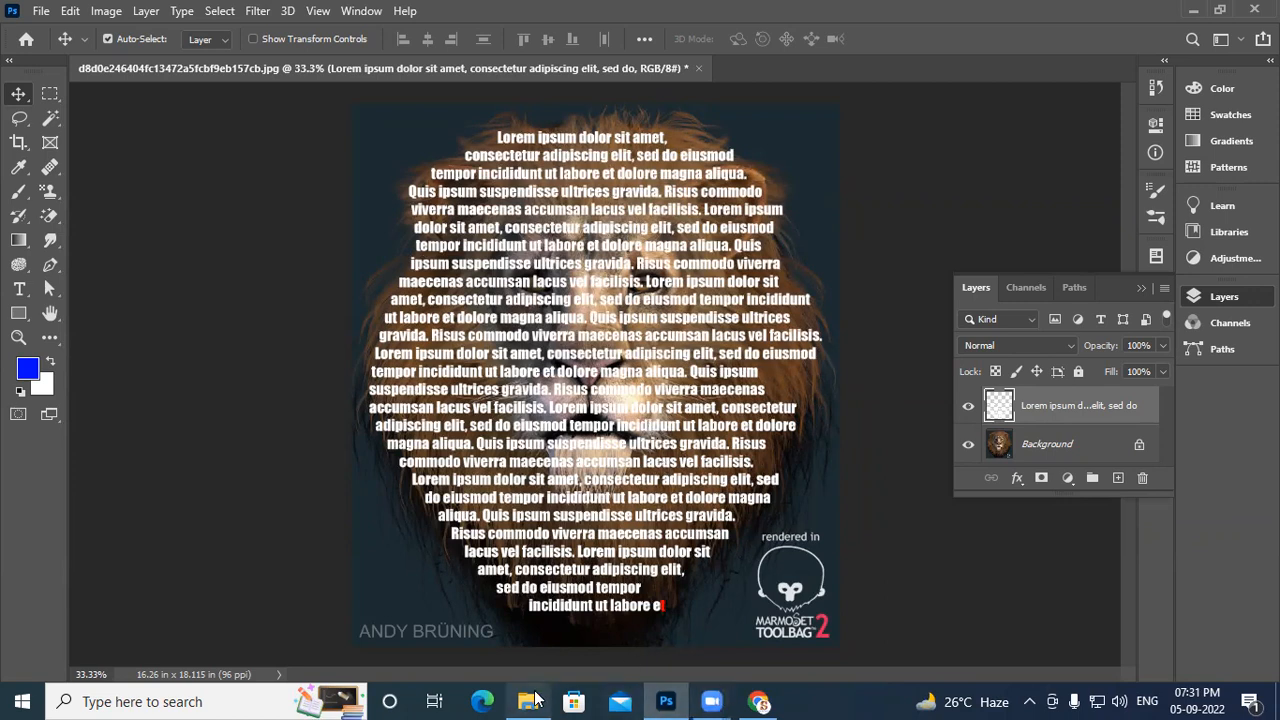
pyautogui.moveTo(536, 700)
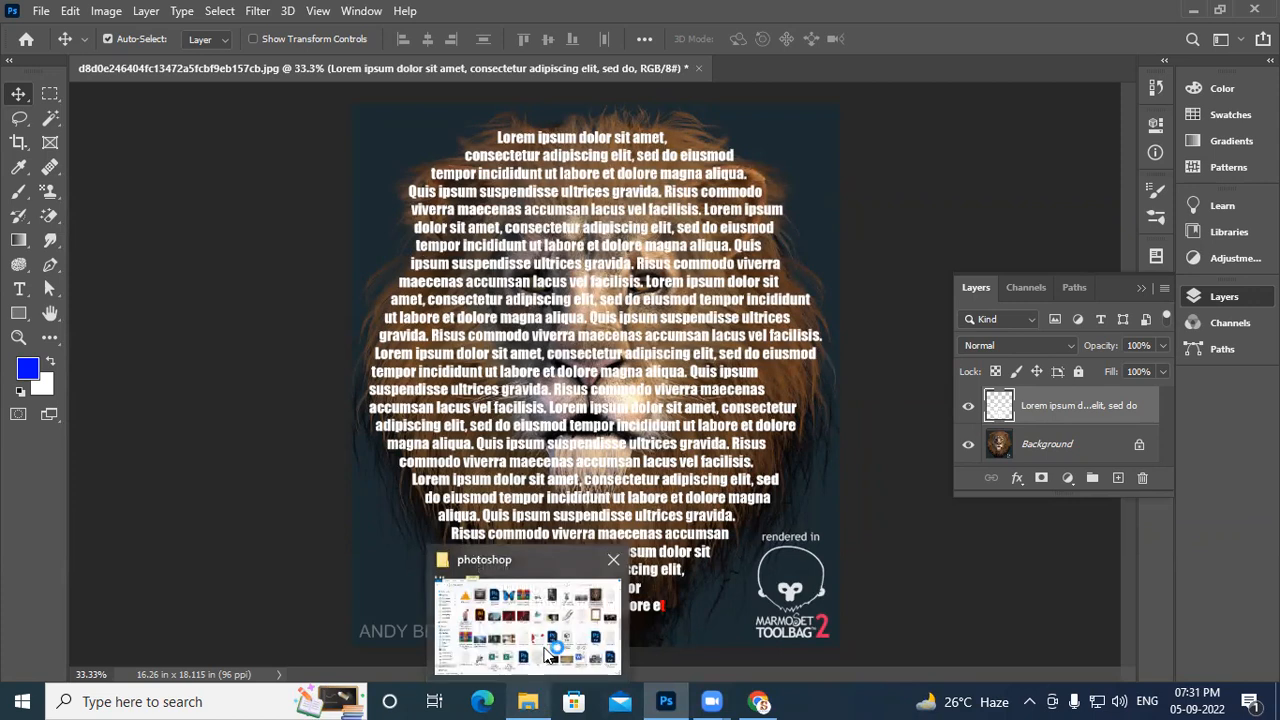
pyautogui.moveTo(670, 703)
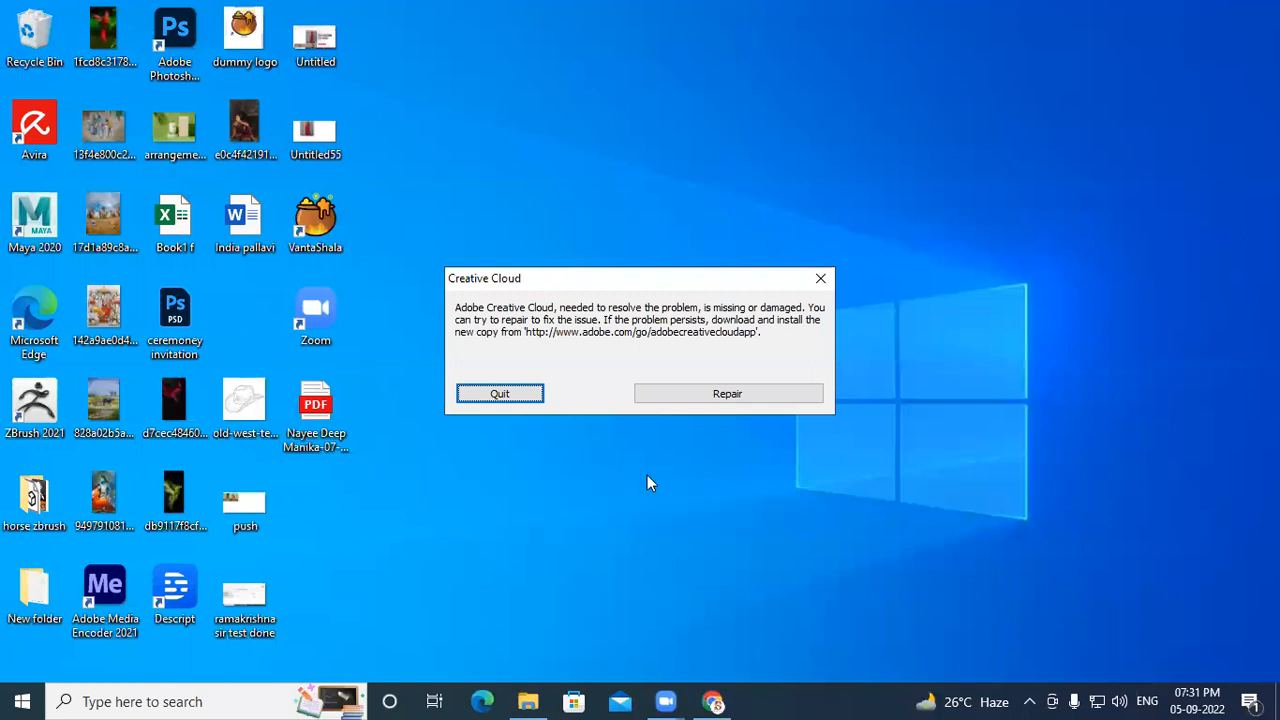
# Dismiss the Creative Cloud errors, relaunch Adobe Photoshop 2020 and reopen the lion image d8d0e246404fc13472a5fcbf9eb157cb.jpg
pyautogui.click(820, 278)
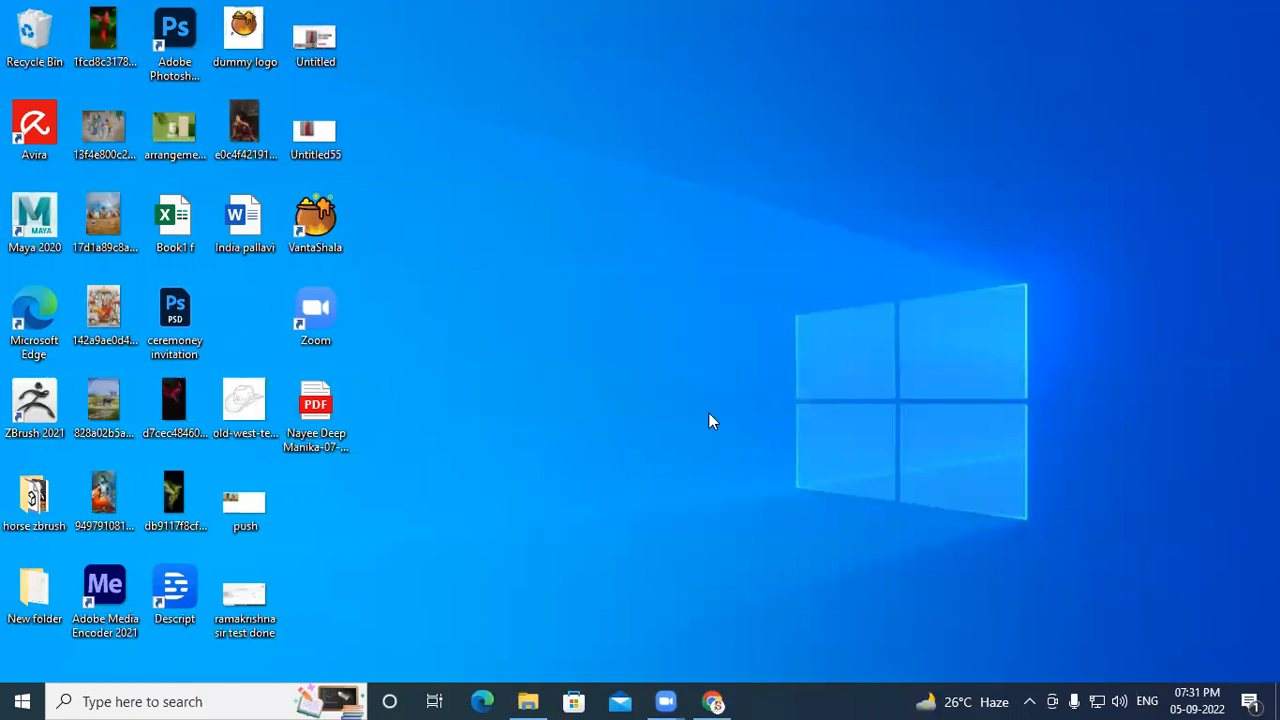
pyautogui.click(190, 701)
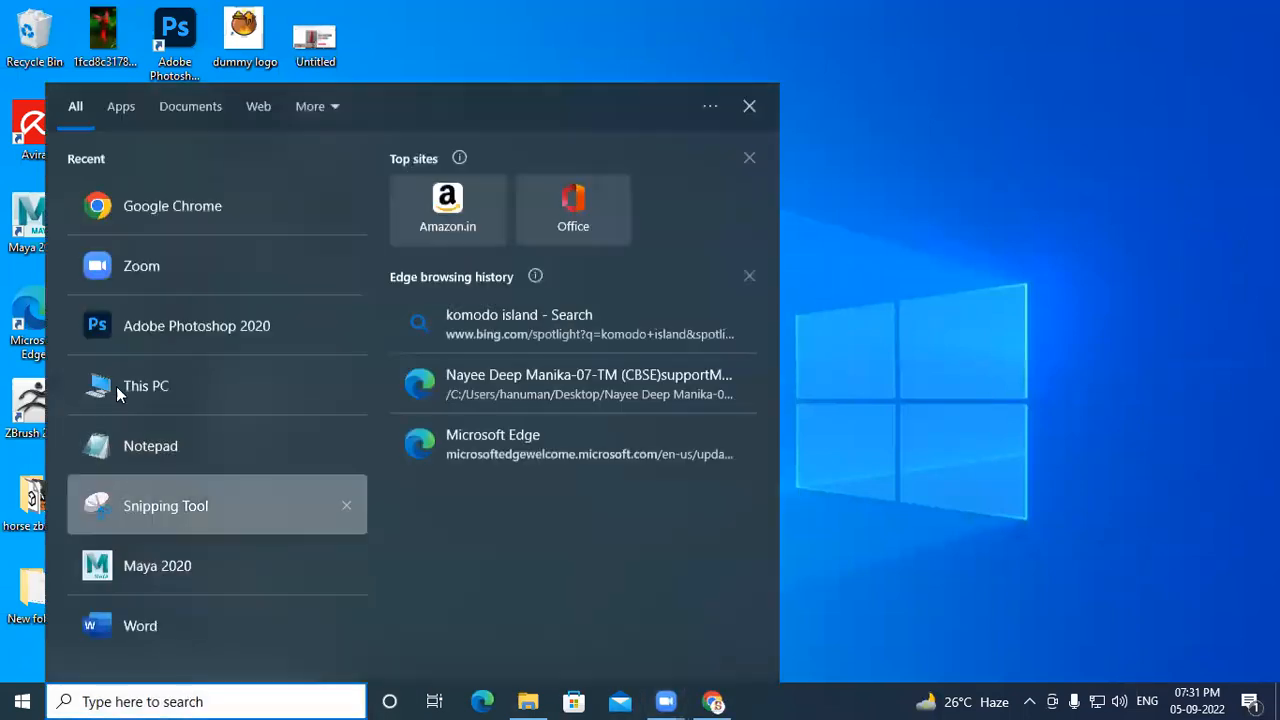
pyautogui.click(170, 318)
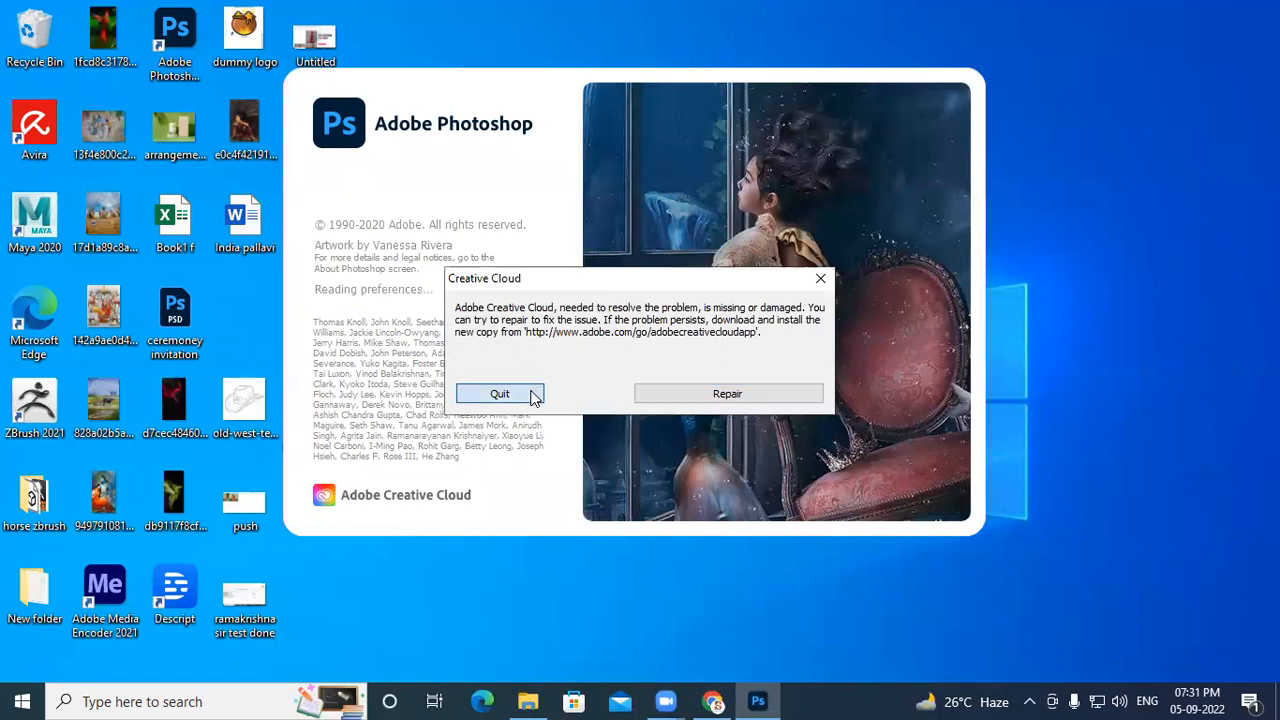
pyautogui.click(531, 394)
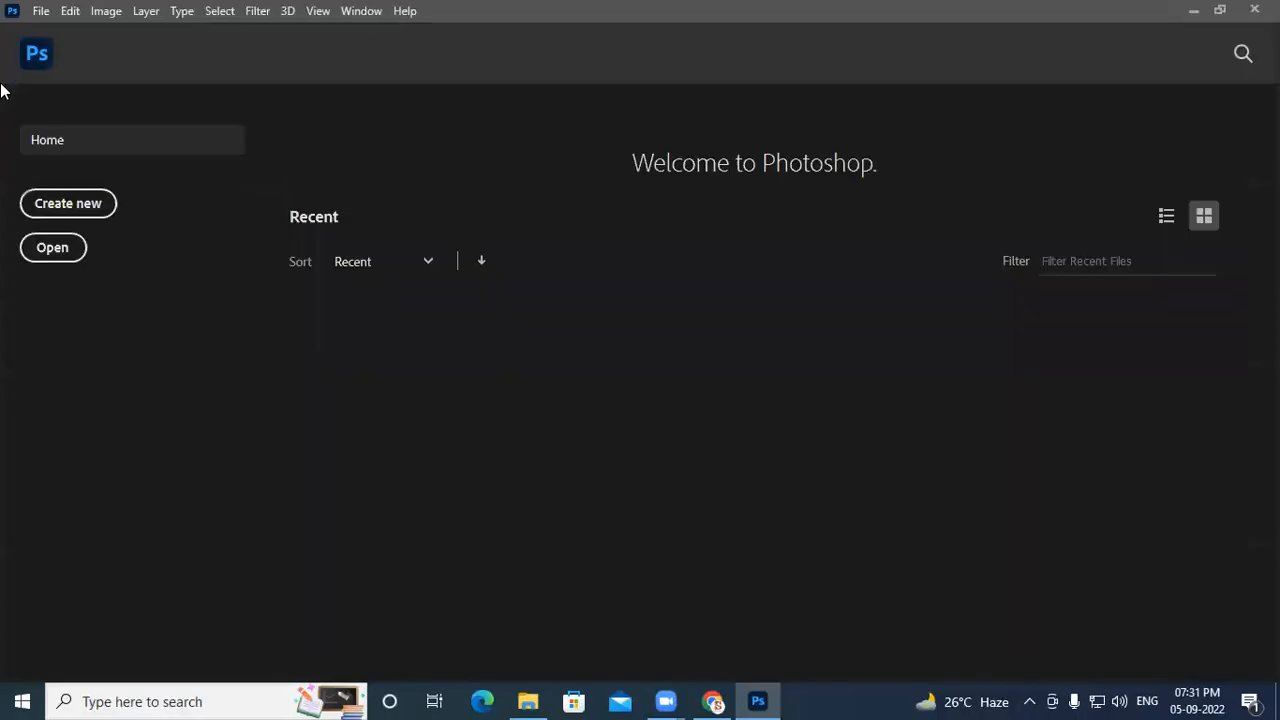
pyautogui.scroll(-2, 900, 460)
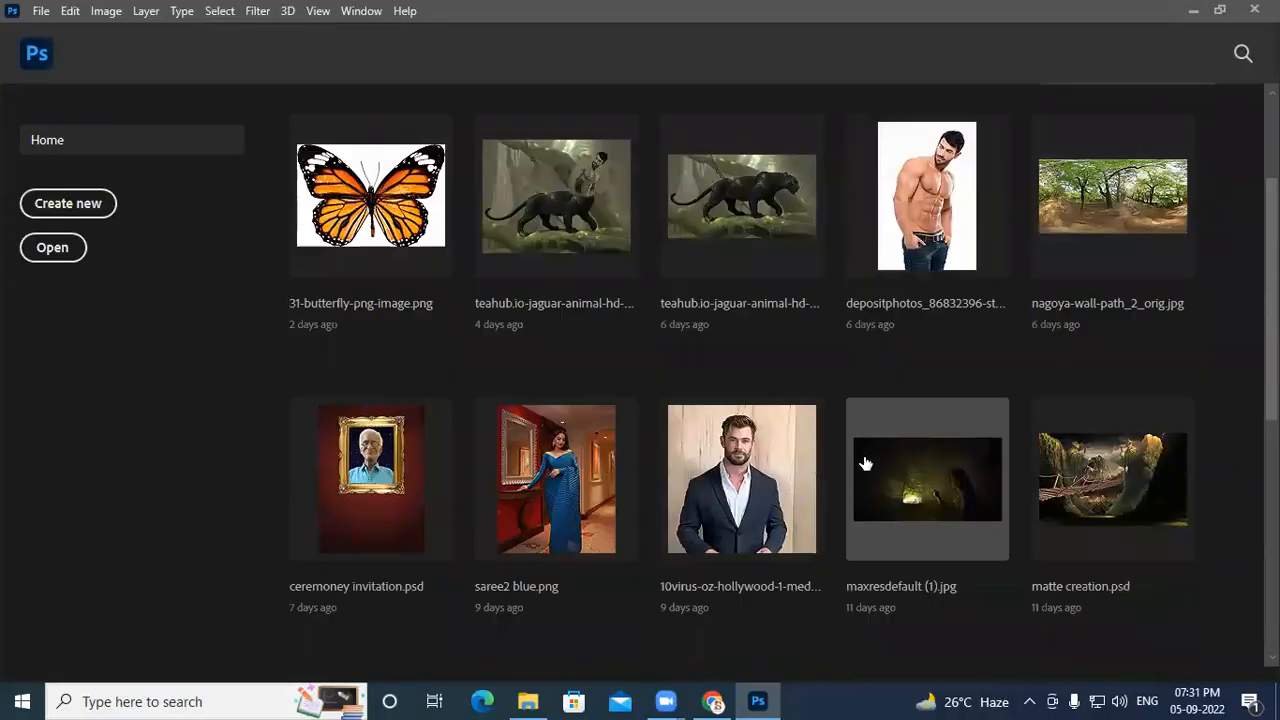
pyautogui.scroll(-5, 868, 464)
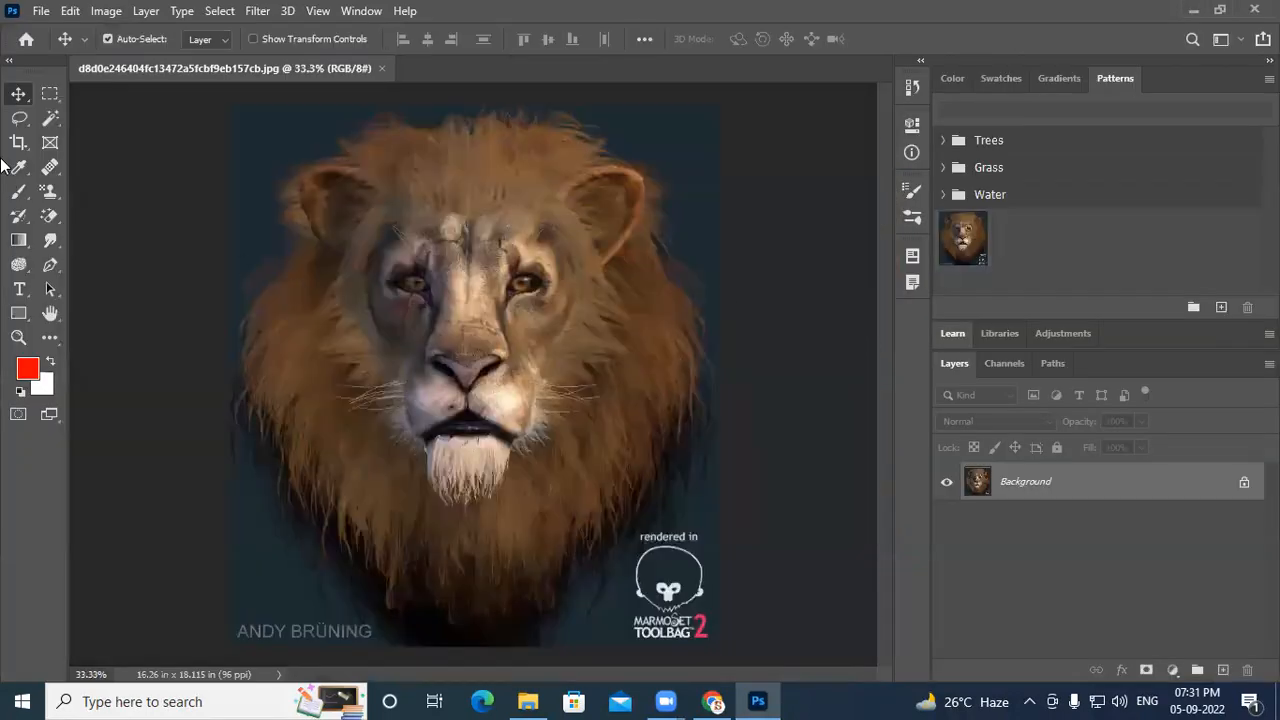
# Try to trace a closed path around the lion's head and mane with the Pen tool for type
pyautogui.click(50, 266)
pyautogui.moveTo(473, 126); pyautogui.dragTo(366, 109)
pyautogui.moveTo(303, 195); pyautogui.dragTo(296, 226)
pyautogui.moveTo(281, 274); pyautogui.dragTo(272, 289)
pyautogui.moveTo(240, 376); pyautogui.dragTo(244, 462)
pyautogui.moveTo(357, 567); pyautogui.dragTo(395, 605)
pyautogui.moveTo(487, 632); pyautogui.dragTo(512, 625)
pyautogui.moveTo(631, 550); pyautogui.dragTo(648, 531)
pyautogui.moveTo(697, 455); pyautogui.dragTo(705, 429)
pyautogui.moveTo(708, 351); pyautogui.dragTo(706, 335)
pyautogui.moveTo(643, 154); pyautogui.dragTo(518, 122)
pyautogui.click(471, 126)
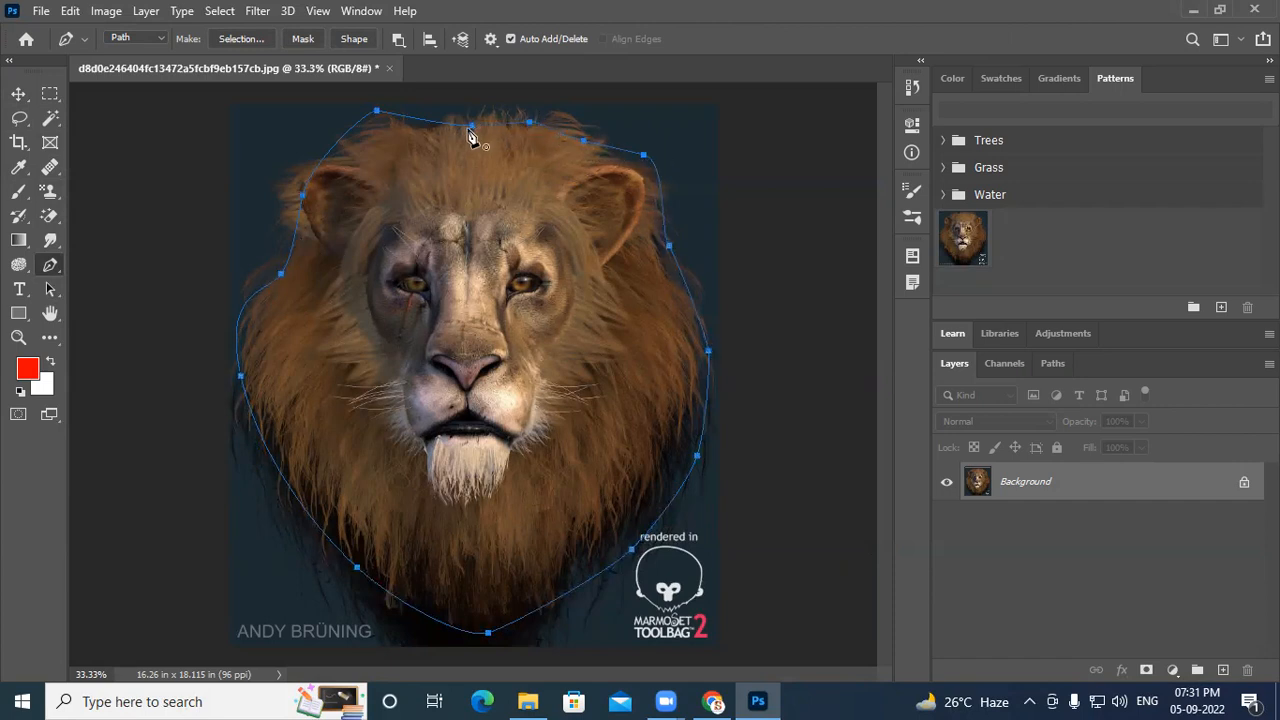
pyautogui.click(25, 293)
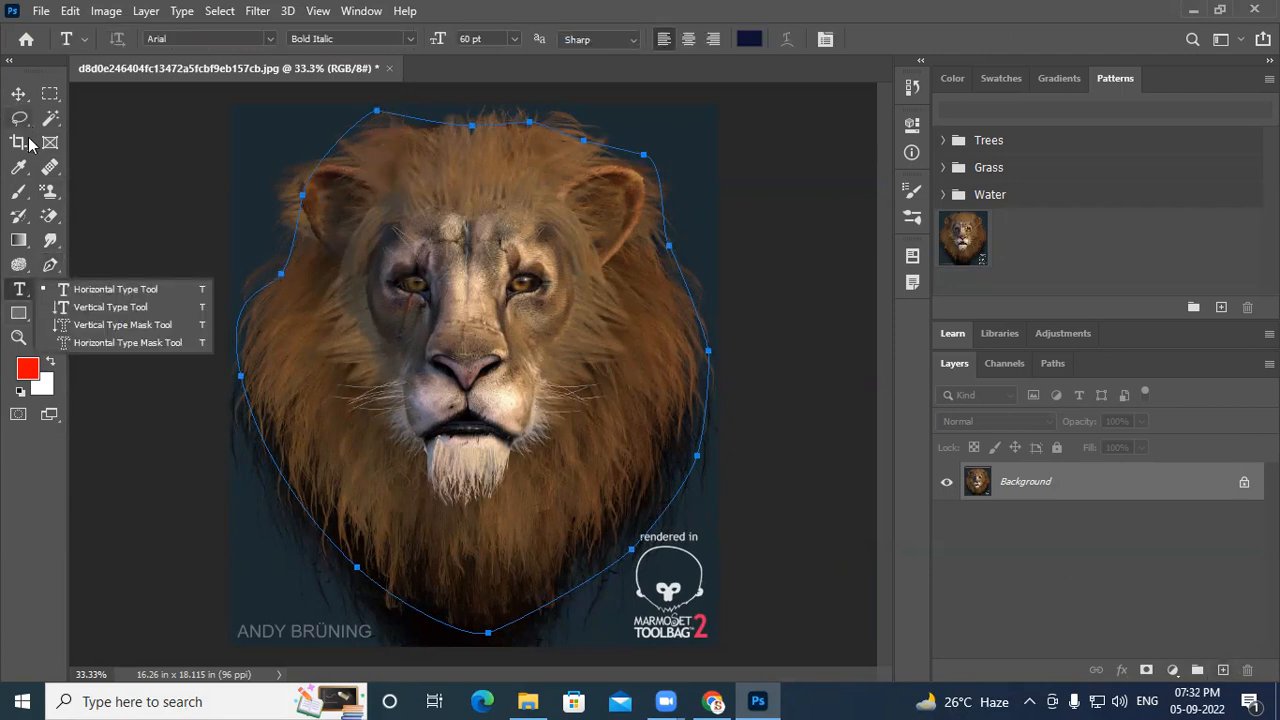
pyautogui.click(112, 289)
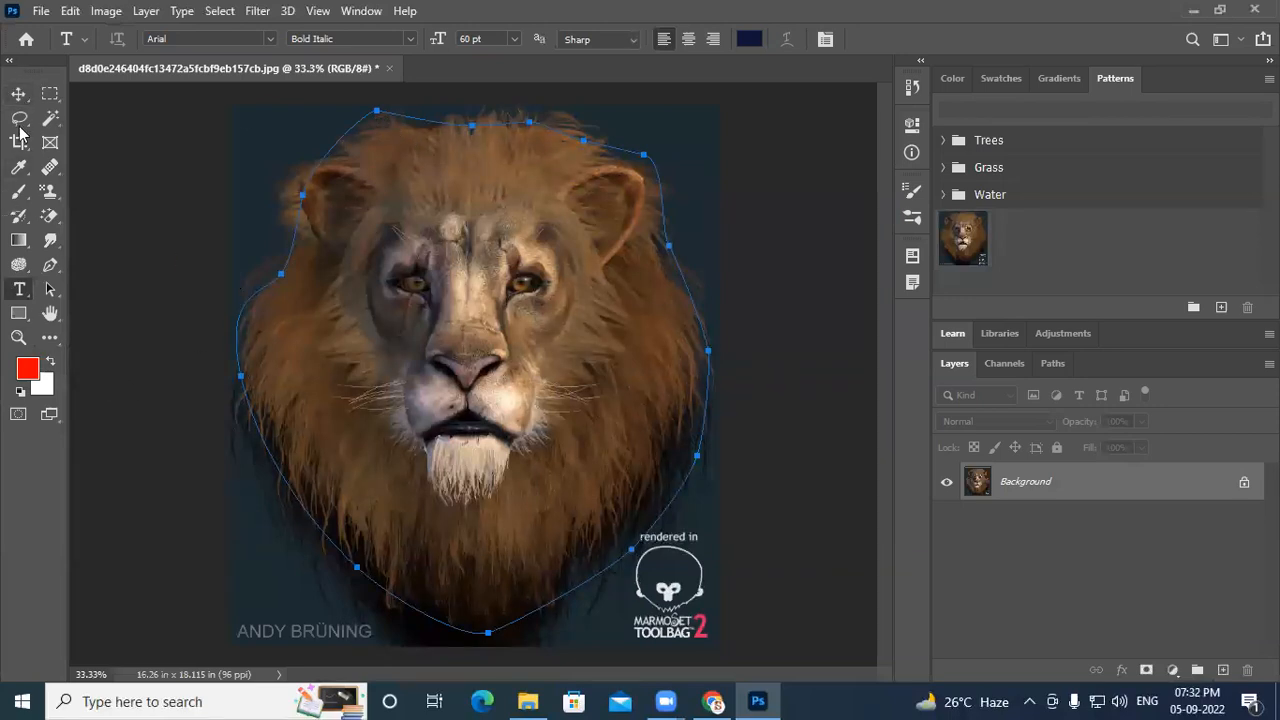
pyautogui.click(19, 94)
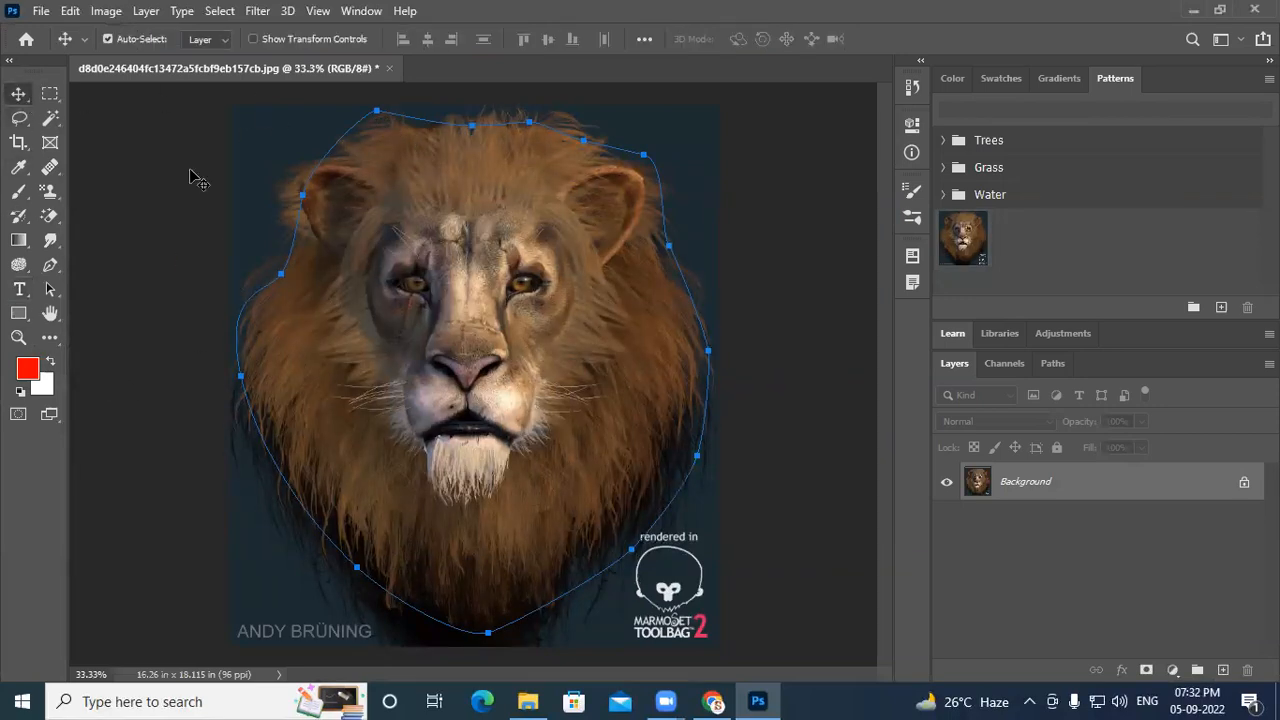
# Undo the whole pen path around the lion
pyautogui.click(50, 265)
pyautogui.hotkey('ctrl', 'z')
pyautogui.hotkey('ctrl', 'z')
pyautogui.hotkey('ctrl', 'z')
pyautogui.hotkey('ctrl', 'z')
pyautogui.hotkey('ctrl', 'z')
pyautogui.hotkey('ctrl', 'z')
pyautogui.hotkey('ctrl', 'z')
pyautogui.hotkey('ctrl', 'z')
pyautogui.hotkey('ctrl', 'z')
pyautogui.hotkey('ctrl', 'z')
pyautogui.hotkey('ctrl', 'z')
pyautogui.hotkey('ctrl', 'z')
pyautogui.hotkey('ctrl', 'z')
pyautogui.hotkey('ctrl', 'z')
pyautogui.hotkey('ctrl', 'z')
pyautogui.hotkey('ctrl', 'z')
# Set the path operation to Combine Shapes and trace a closed Pen tool path around the lion's head and mane
pyautogui.click(397, 39)
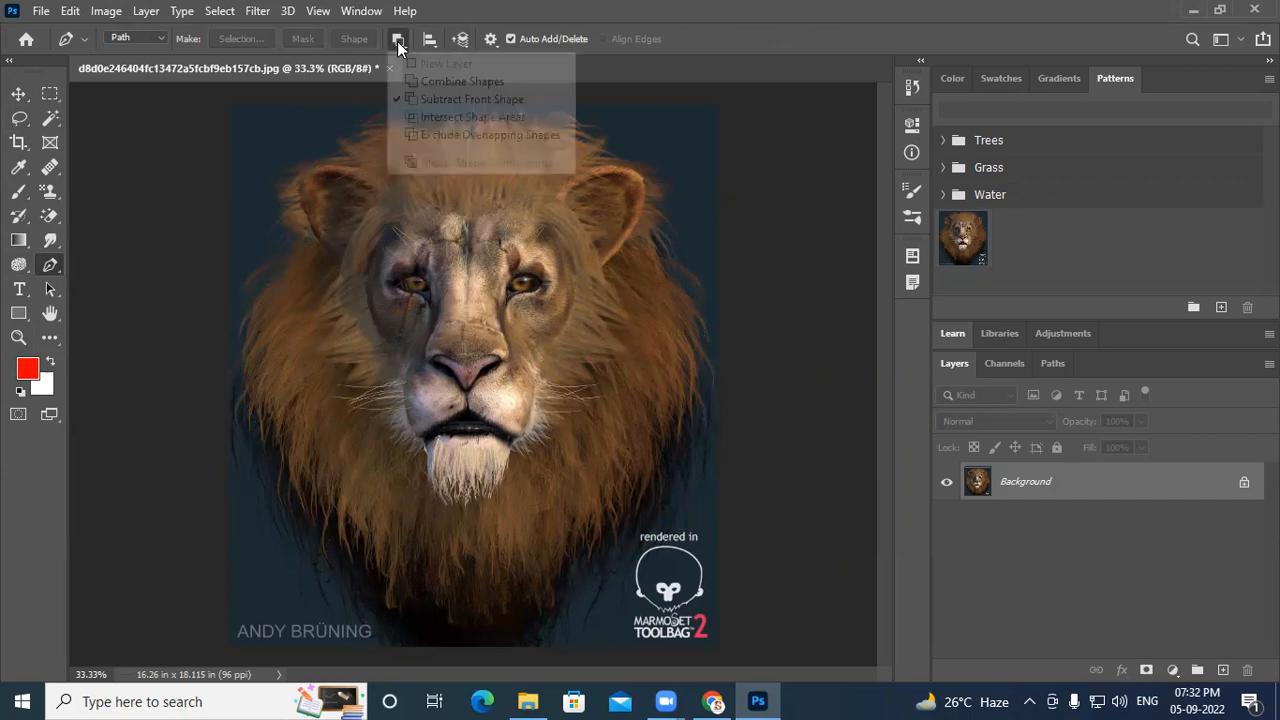
pyautogui.click(436, 81)
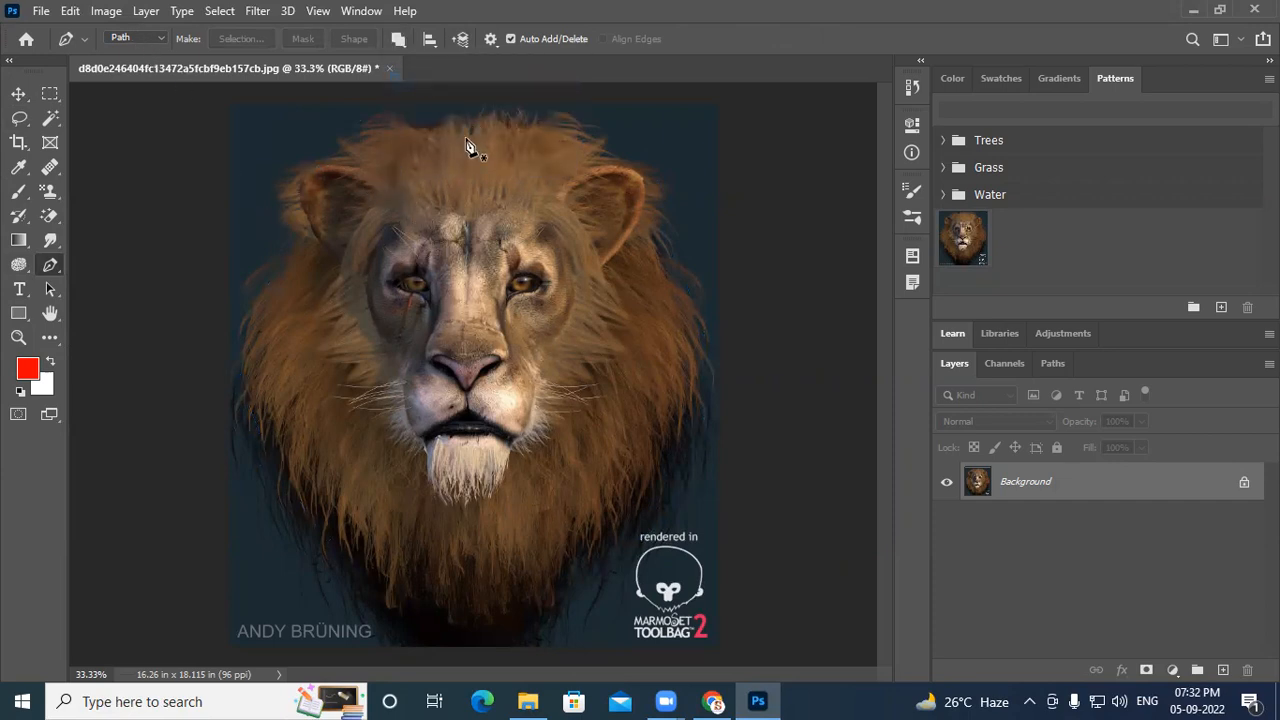
pyautogui.click(440, 122)
pyautogui.click(379, 121)
pyautogui.moveTo(305, 176); pyautogui.dragTo(291, 198)
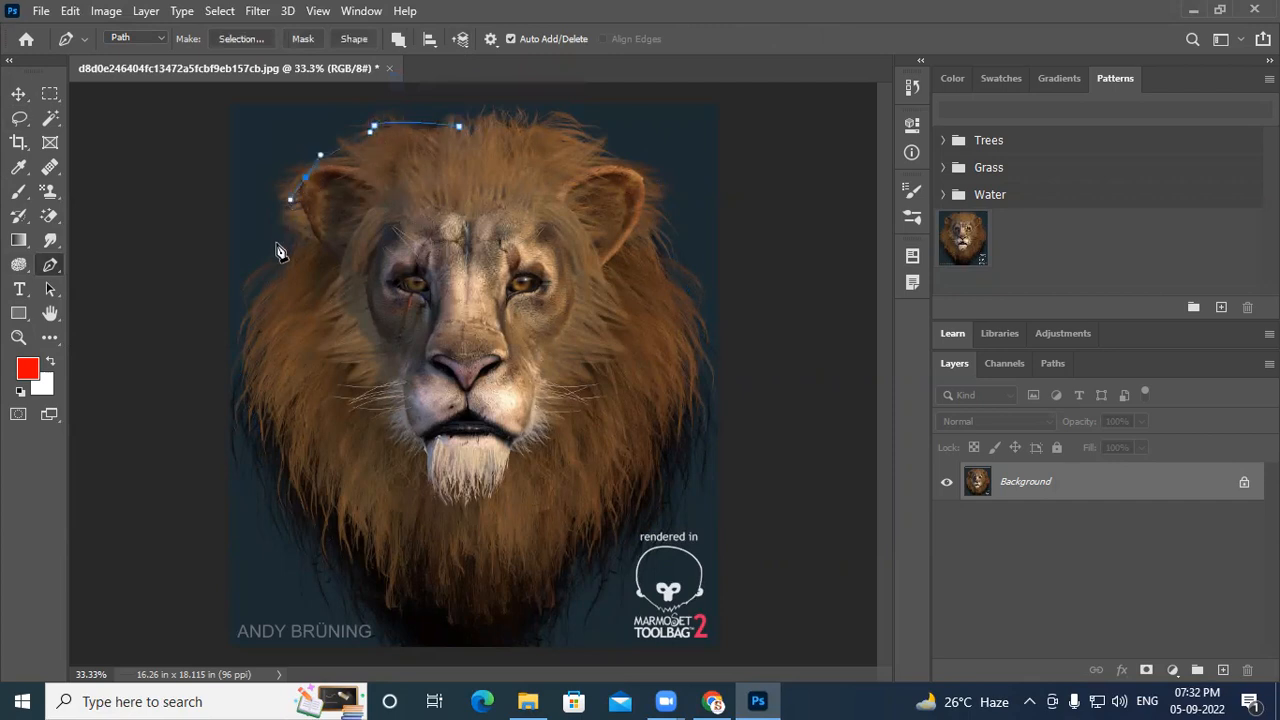
pyautogui.moveTo(266, 450); pyautogui.dragTo(297, 490)
pyautogui.moveTo(399, 603); pyautogui.dragTo(432, 626)
pyautogui.moveTo(561, 590); pyautogui.dragTo(585, 563)
pyautogui.moveTo(682, 452); pyautogui.dragTo(692, 432)
pyautogui.moveTo(707, 368); pyautogui.dragTo(707, 334)
pyautogui.moveTo(676, 247); pyautogui.dragTo(657, 218)
pyautogui.moveTo(640, 168); pyautogui.dragTo(546, 131)
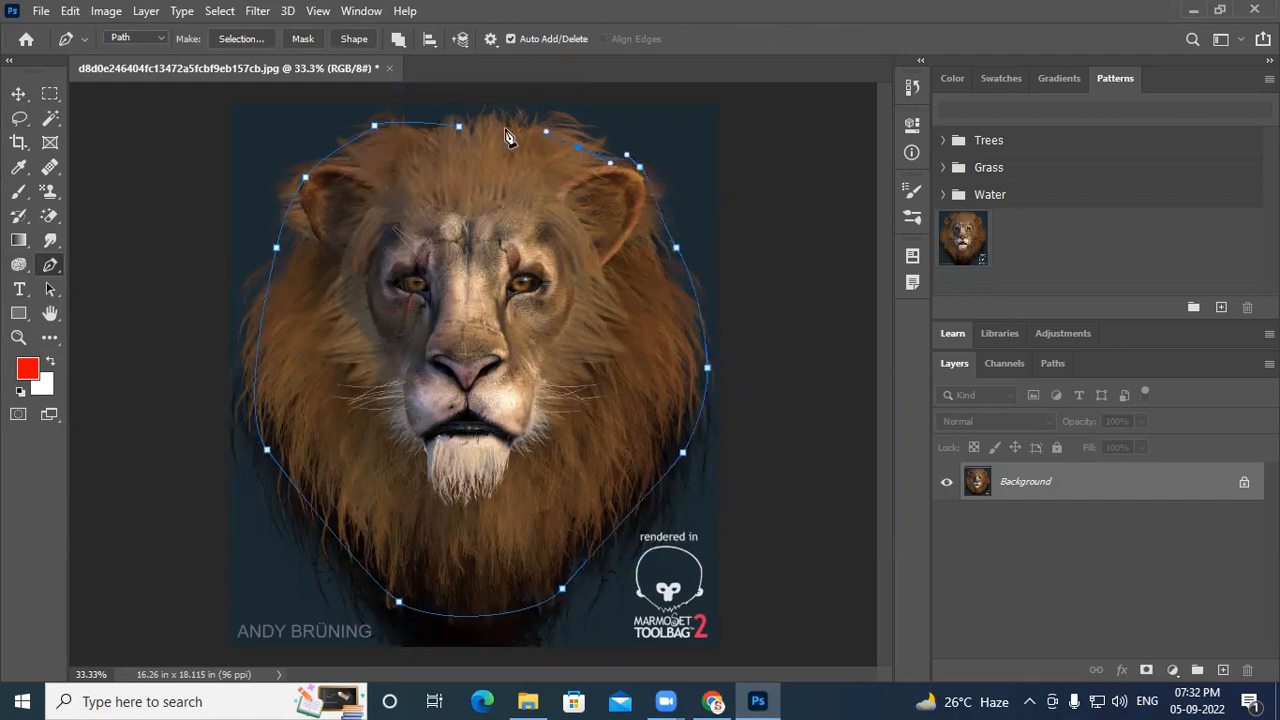
pyautogui.click(459, 128)
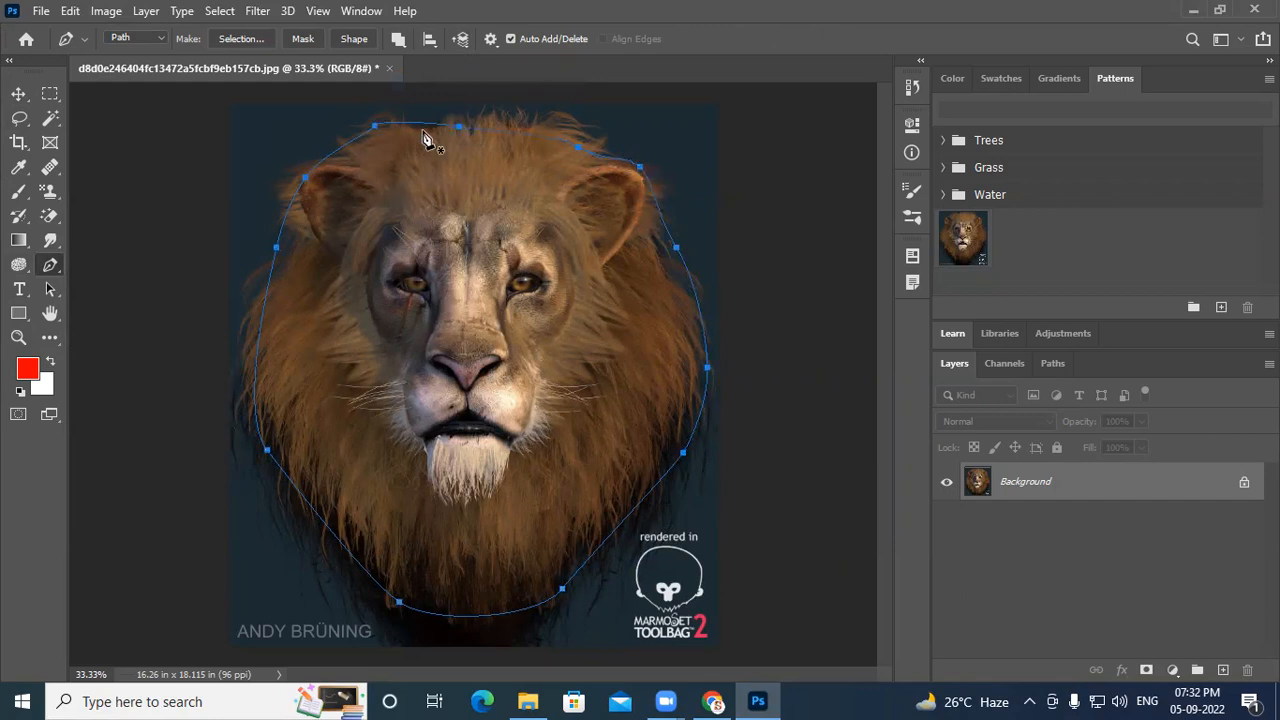
# Fill the lion-shaped path with repeated Lorem ipsum text in 60 pt Arial Bold Italic
pyautogui.click(19, 289)
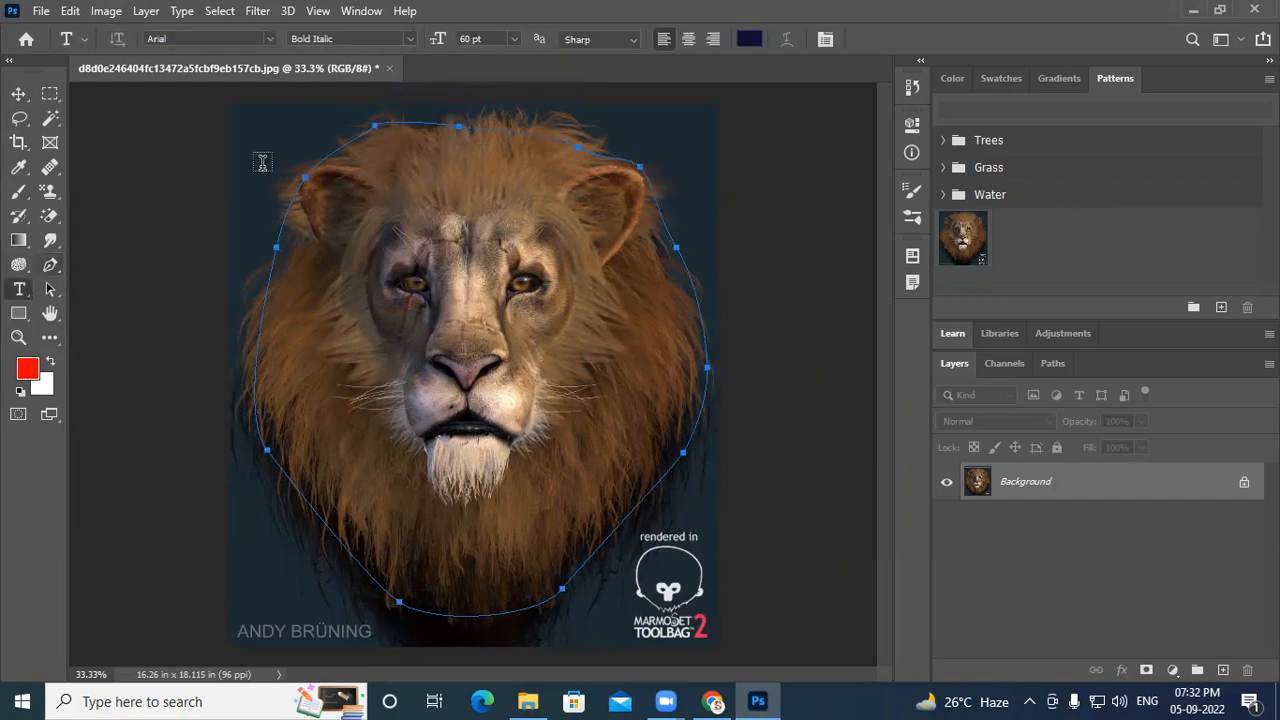
pyautogui.click(373, 161)
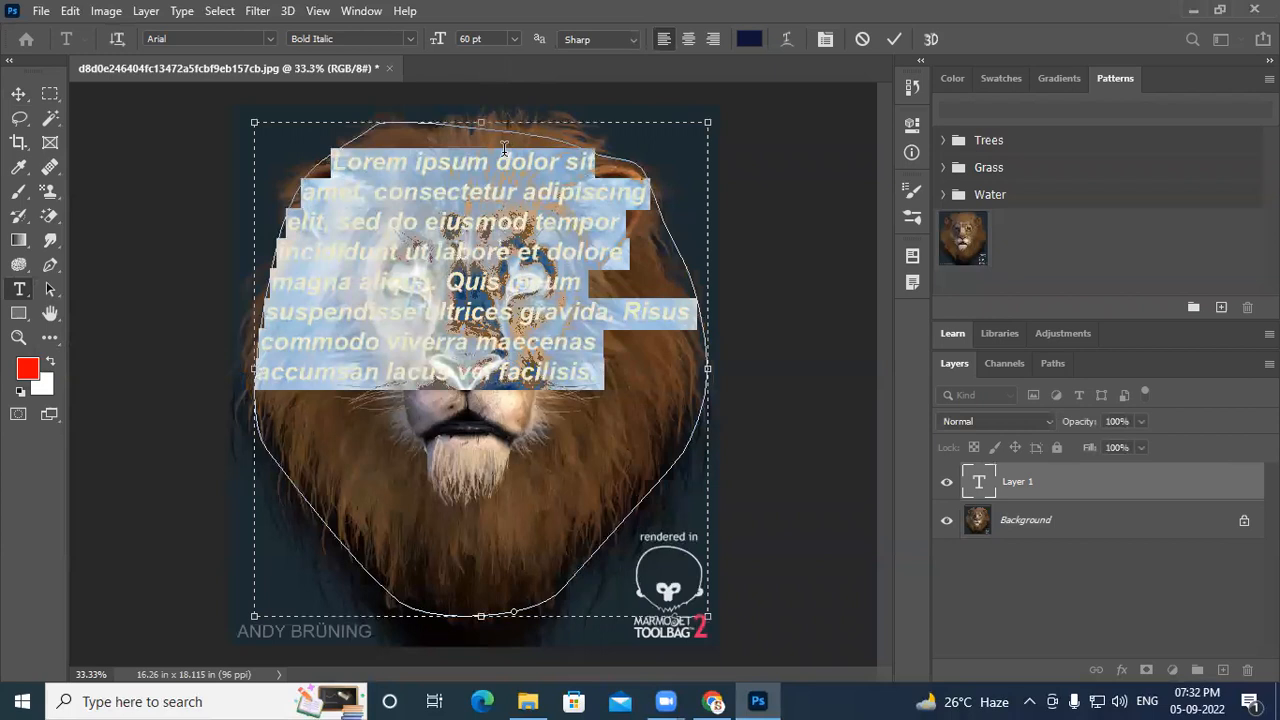
pyautogui.click(639, 400)
pyautogui.write('Lorem ipsum dolor sit amet, consectetur adipiscing elit, sed do eiusmod tempor incididunt ut labore et dolore magna aliqua. Quis ipsum suspendisse ultrices gravida. Risus commodo viverra maecenas accumsan lacus vel facilisis.')
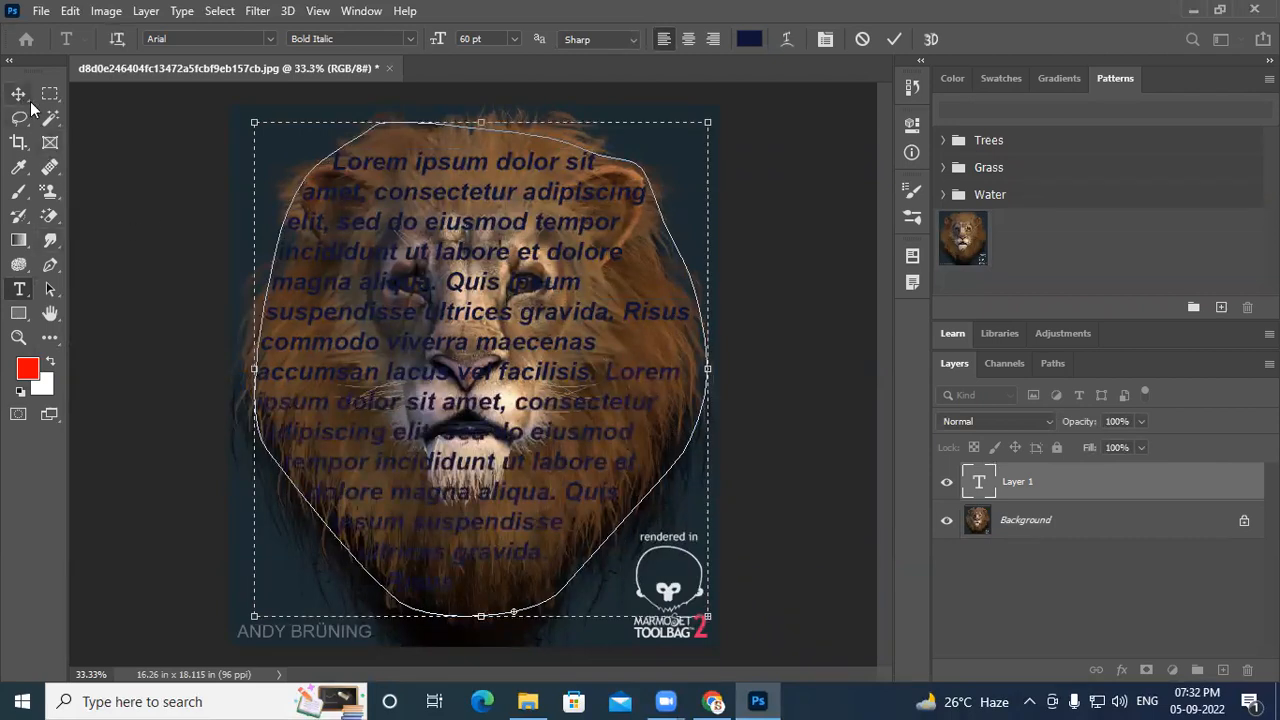
# Change the colour of all the Lorem ipsum text to white (ffffff) and commit the type
pyautogui.moveTo(480, 580); pyautogui.dragTo(322, 113)
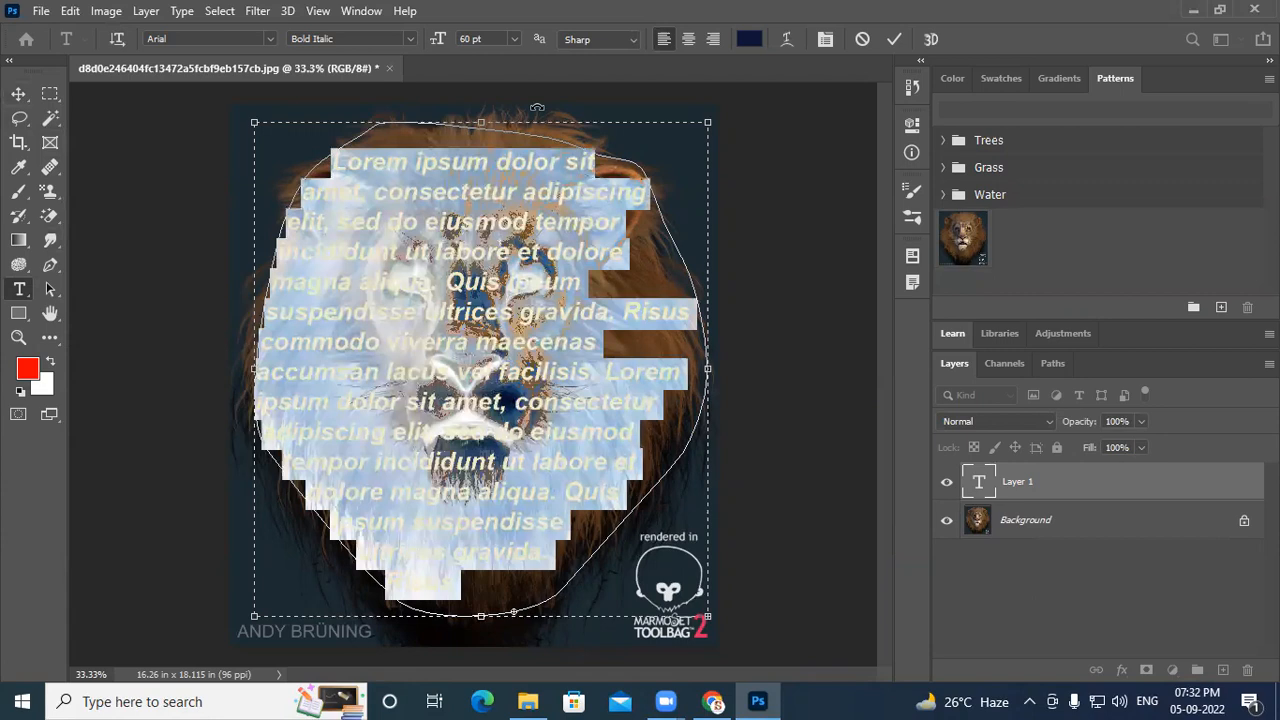
pyautogui.click(754, 39)
pyautogui.moveTo(541, 249); pyautogui.dragTo(191, 123)
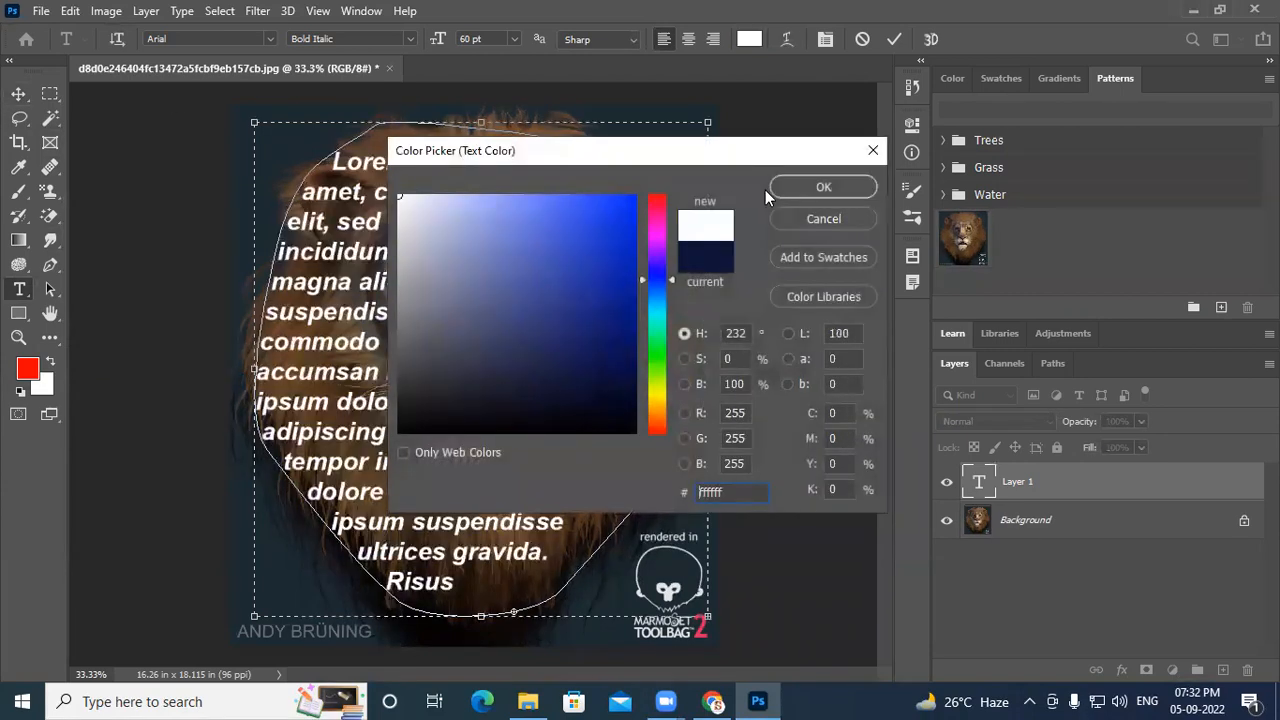
pyautogui.click(821, 187)
pyautogui.click(18, 94)
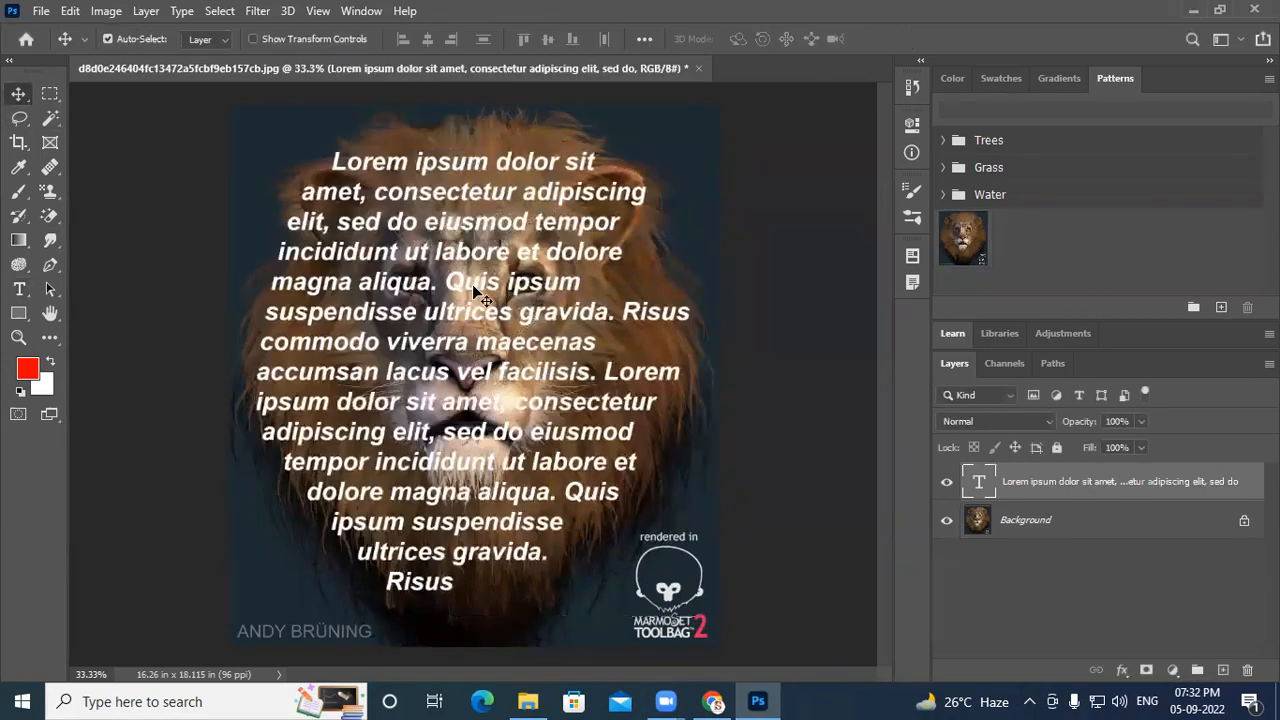
# Rasterize the Lorem ipsum type layer
pyautogui.rightClick(1014, 484)
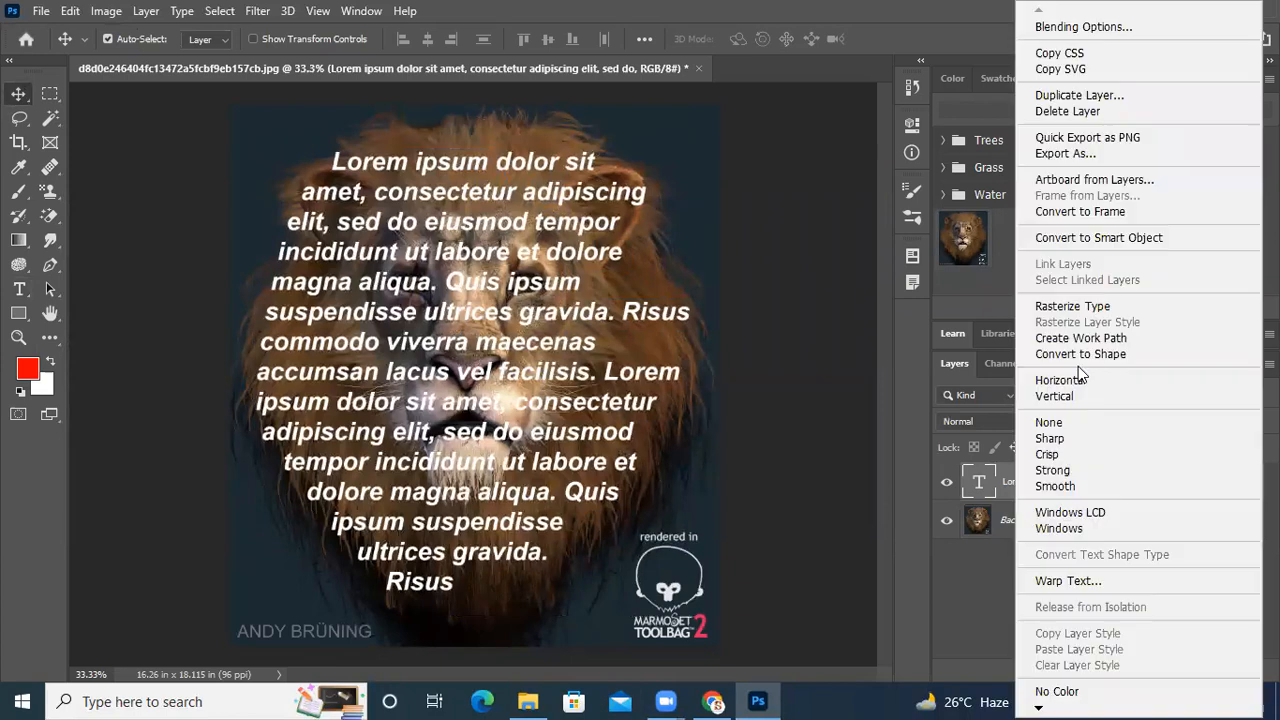
pyautogui.click(1092, 305)
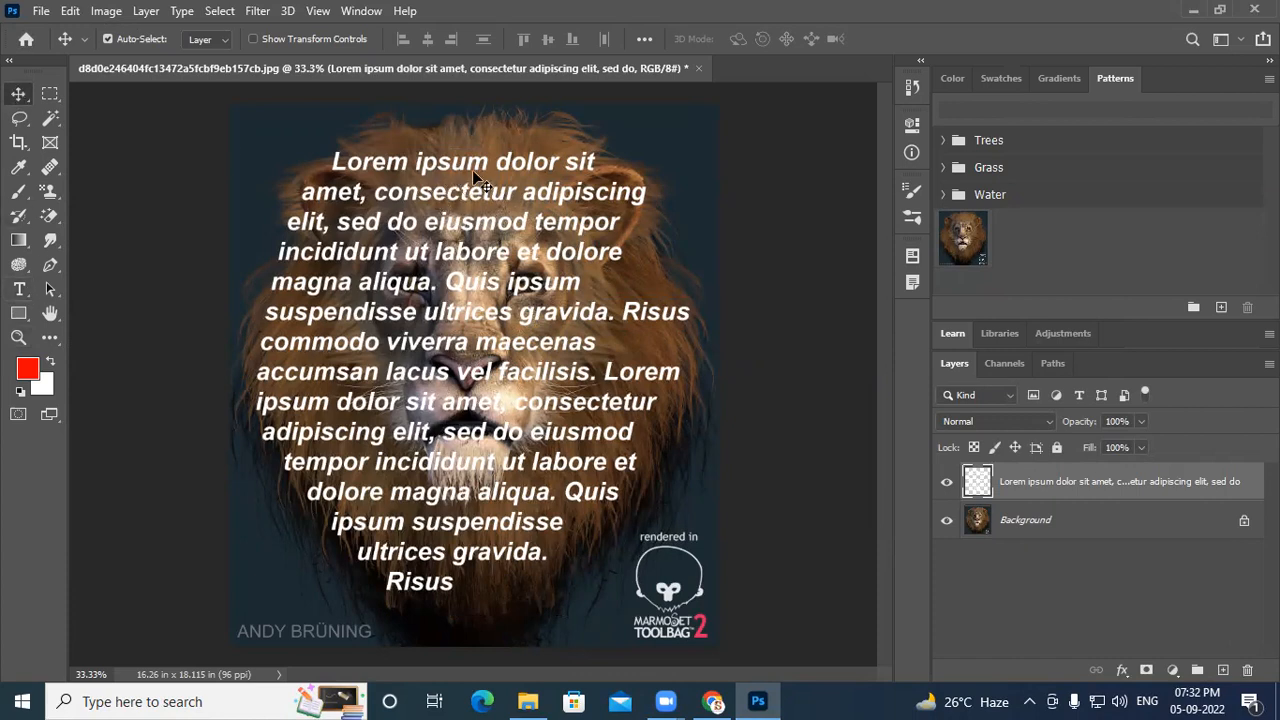
pyautogui.click(257, 11)
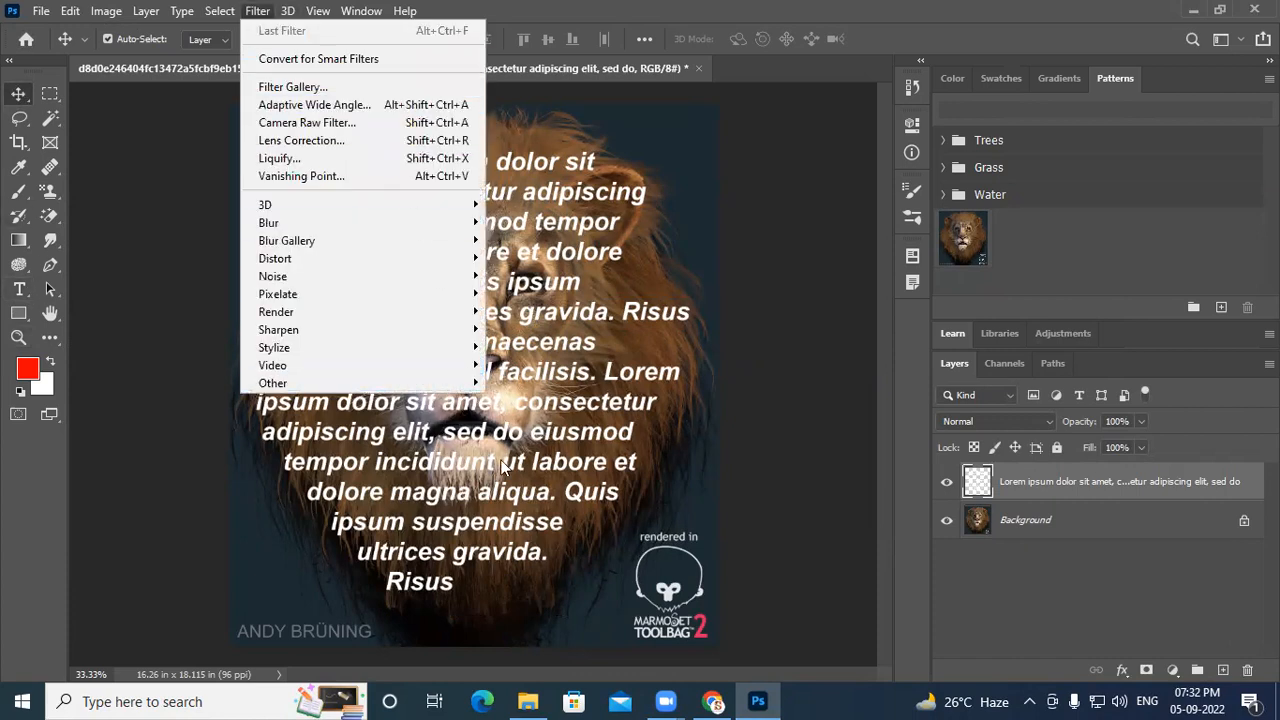
pyautogui.click(1040, 487)
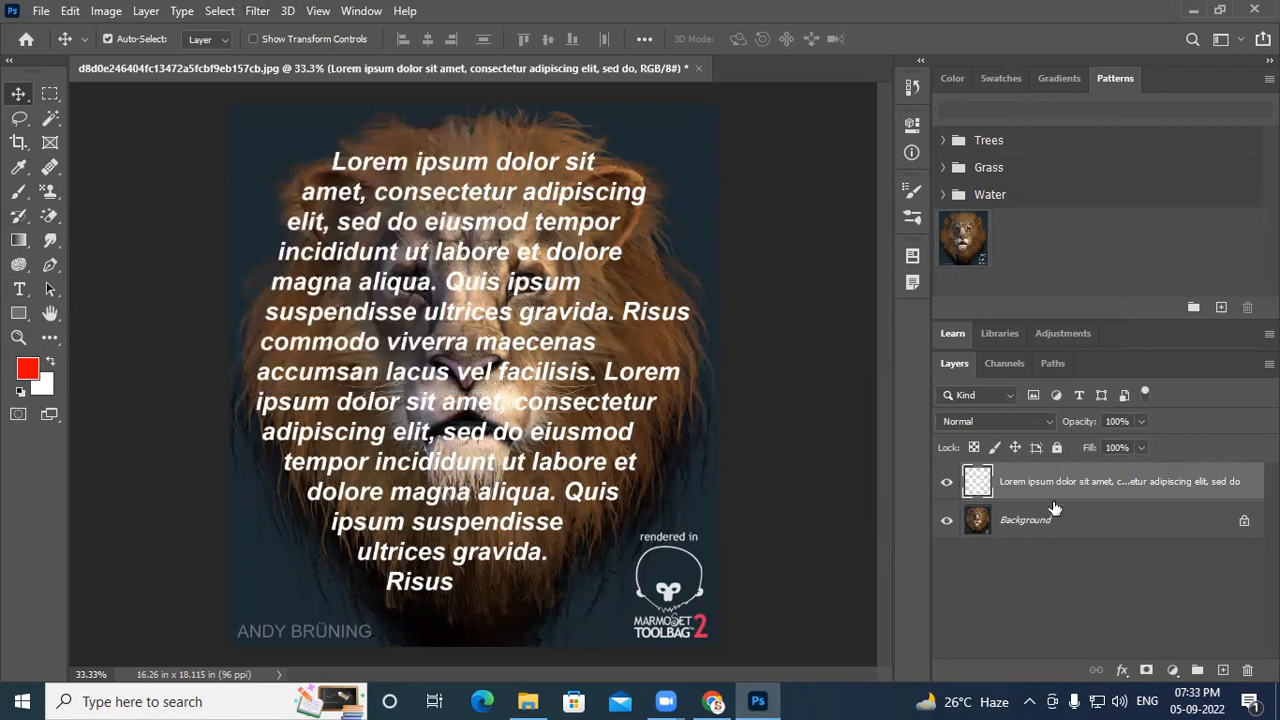
pyautogui.click(257, 11)
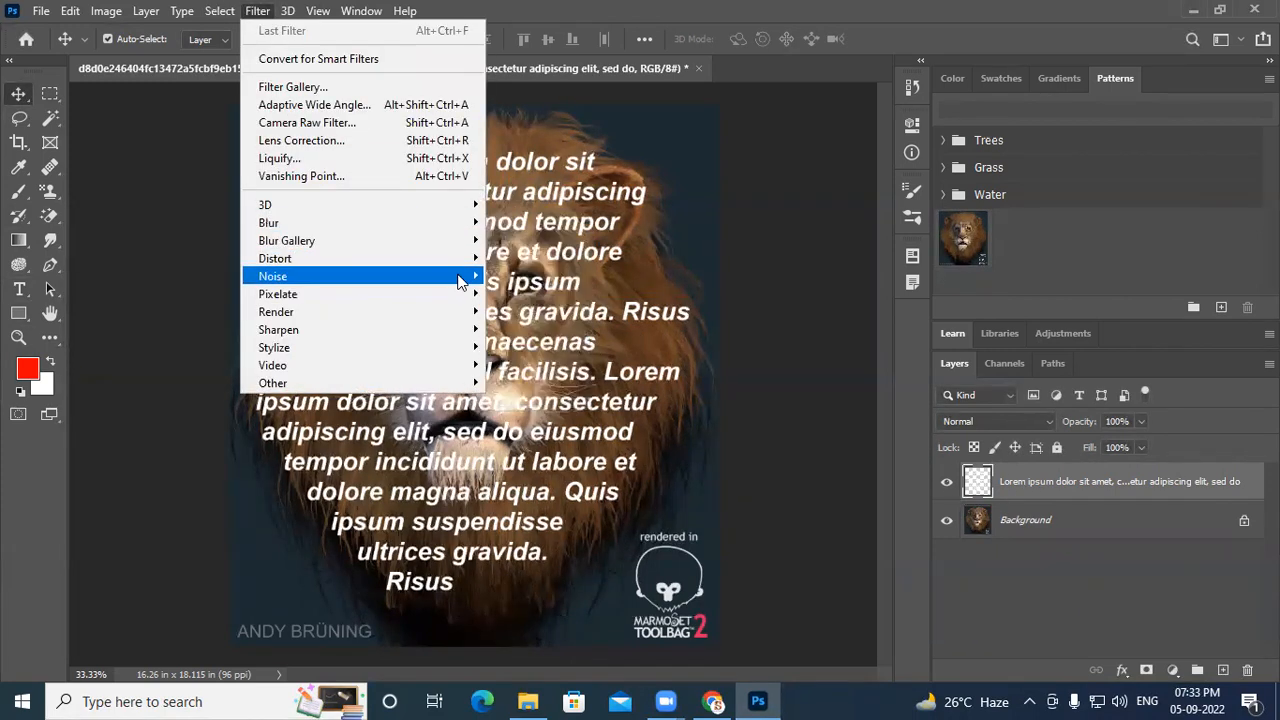
pyautogui.moveTo(461, 259)
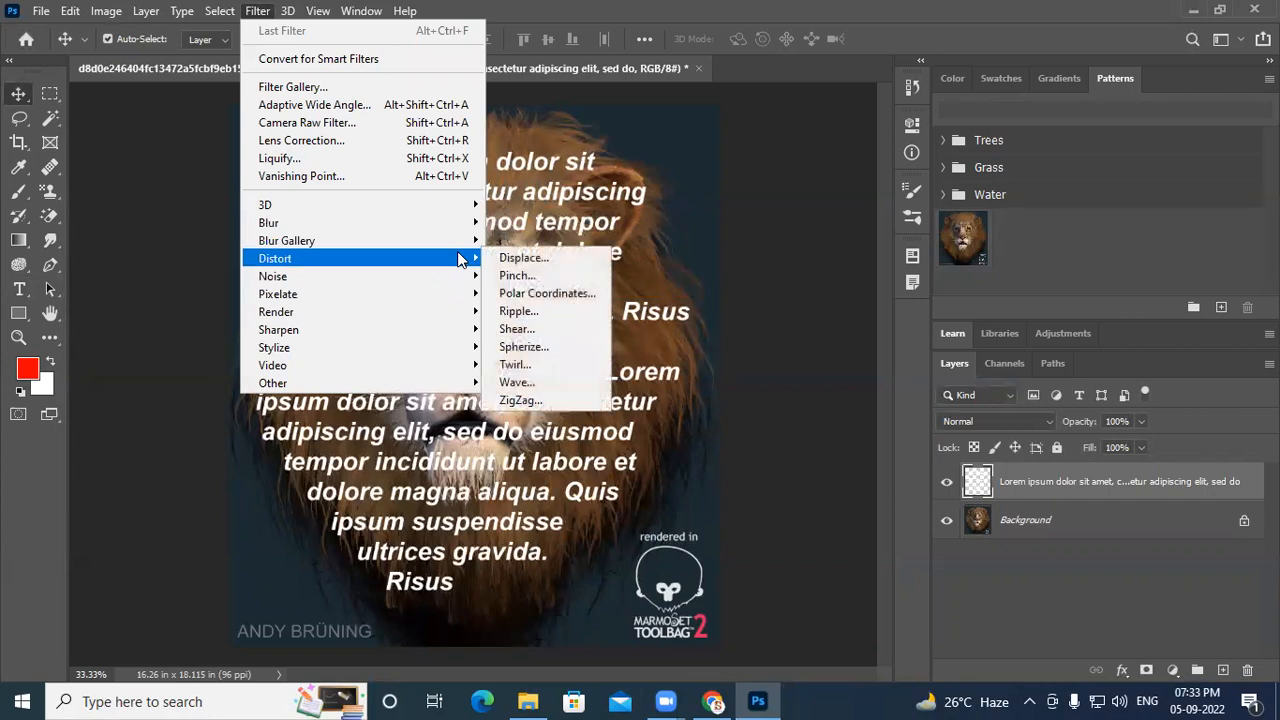
pyautogui.click(535, 262)
pyautogui.click(735, 207)
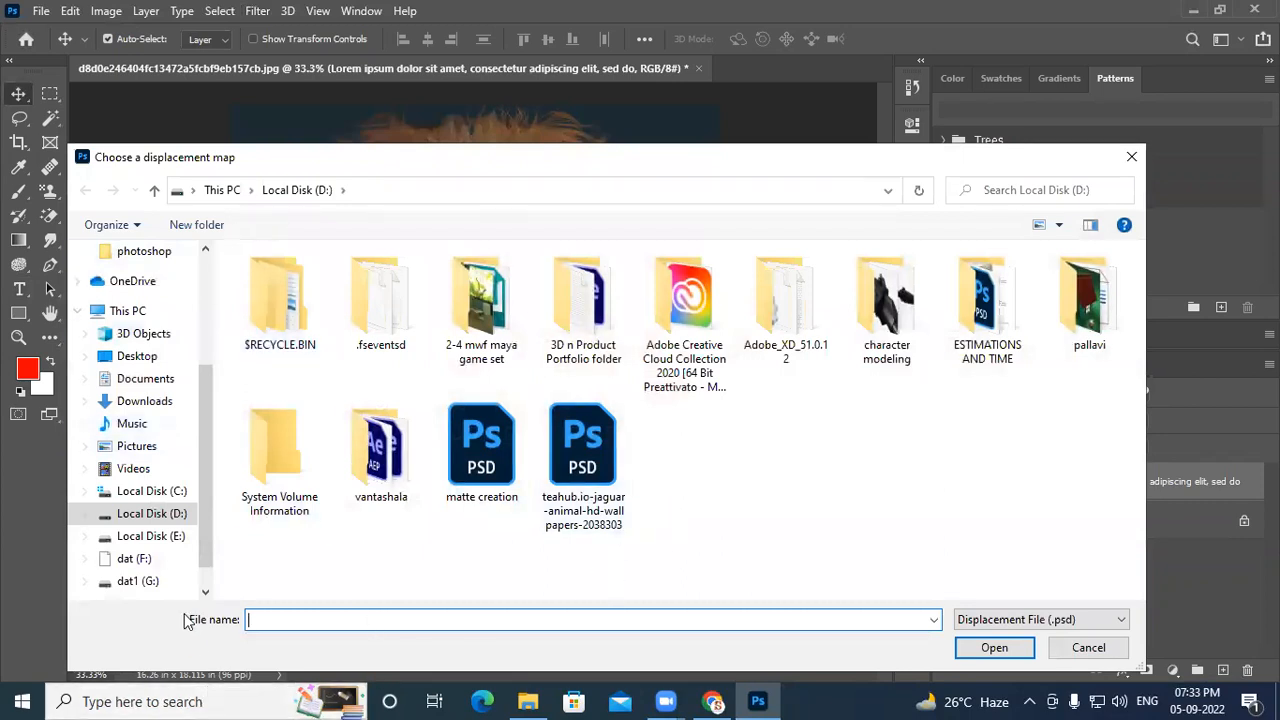
pyautogui.click(145, 581)
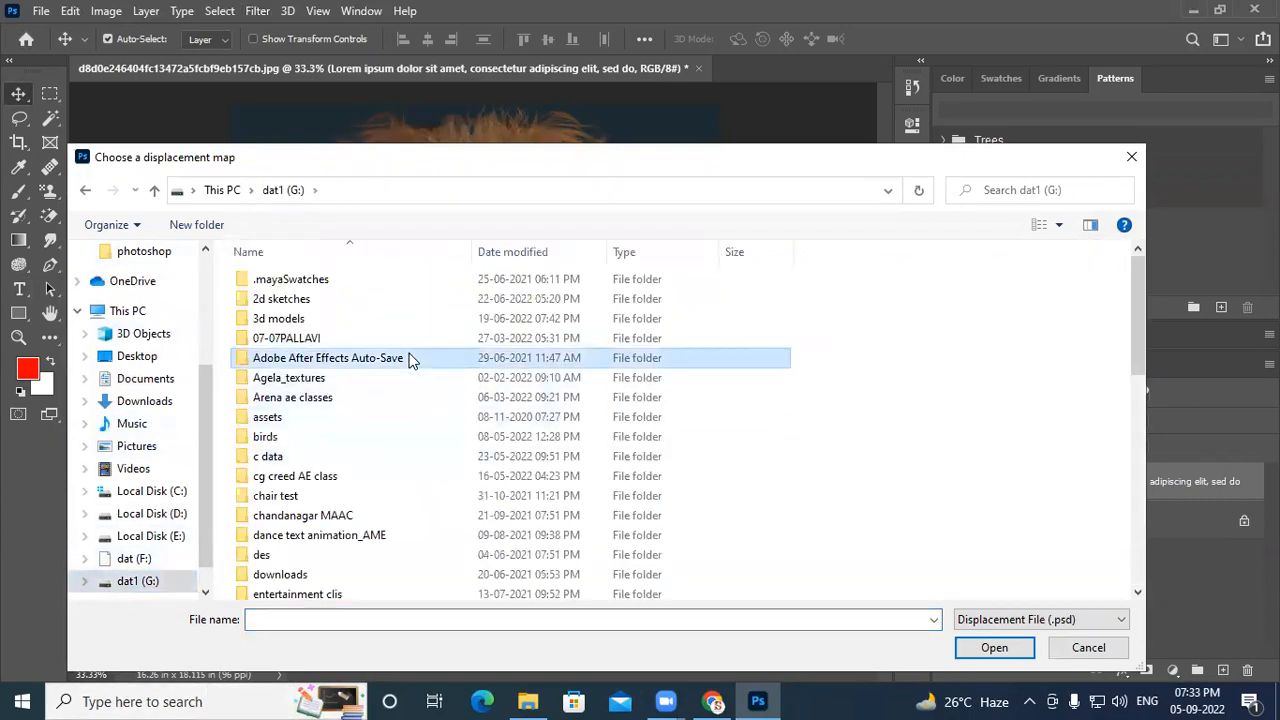
pyautogui.write('ph')
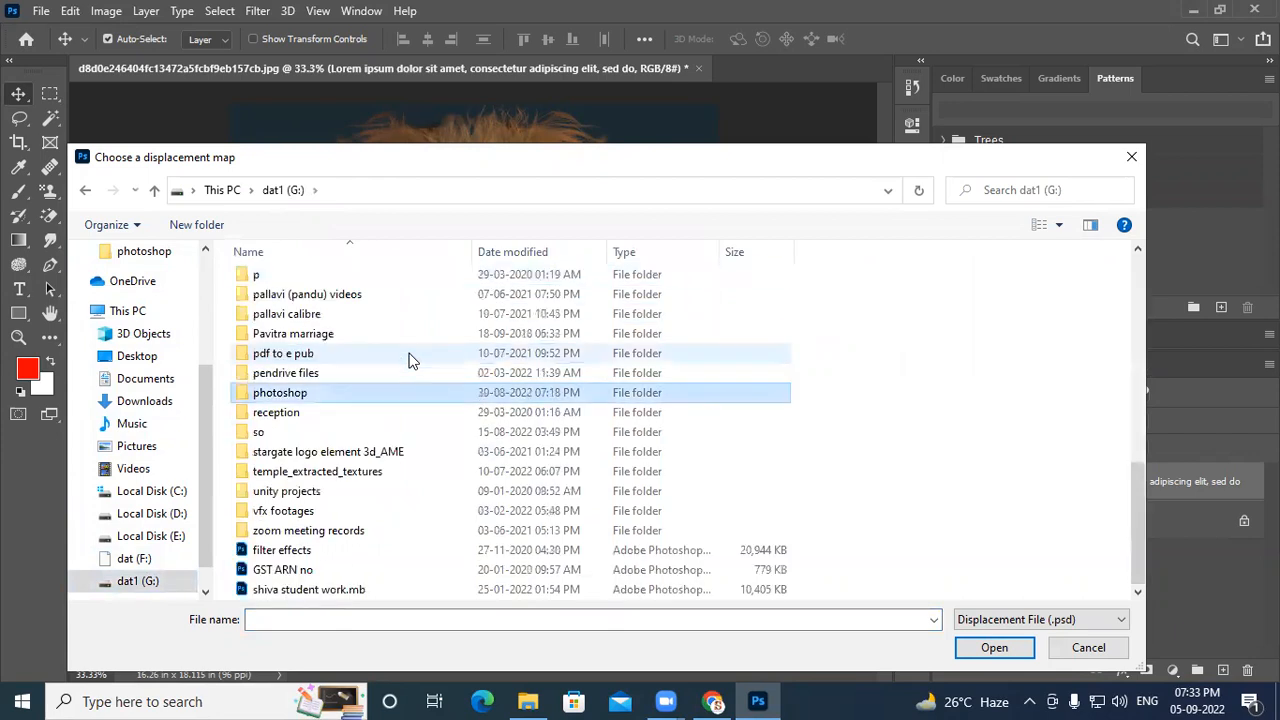
pyautogui.doubleClick(334, 395)
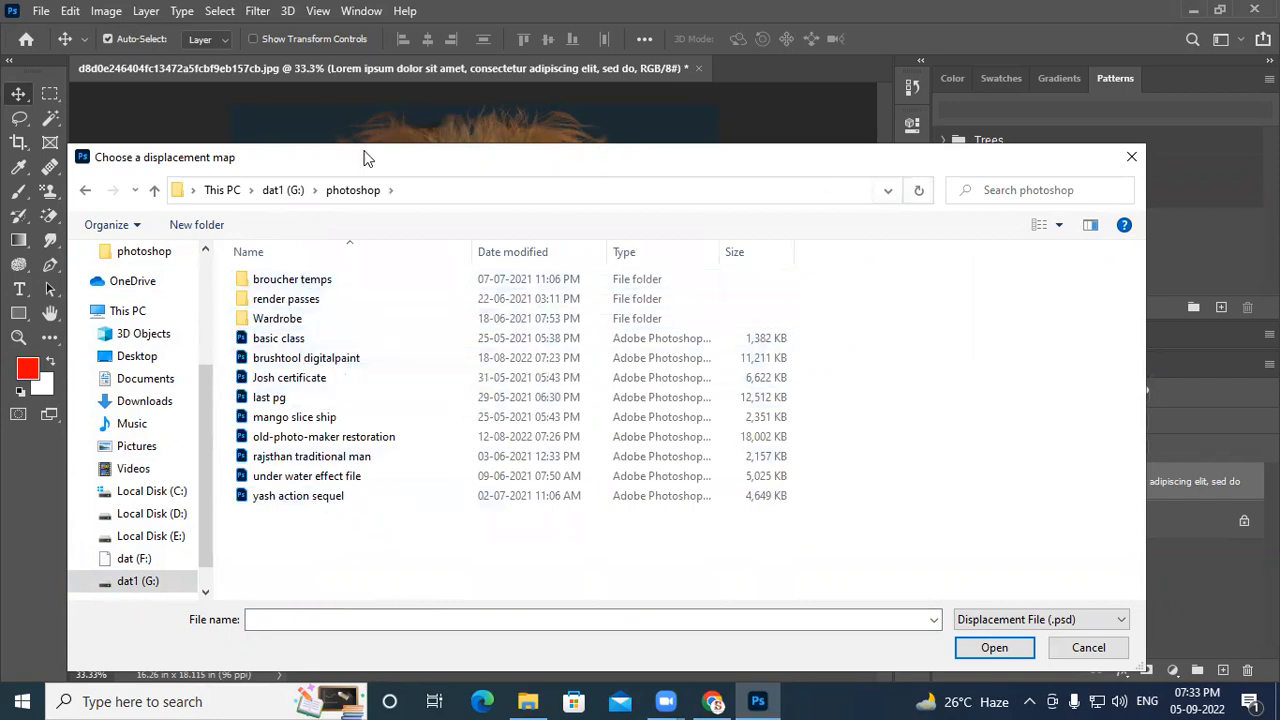
pyautogui.moveTo(527, 701)
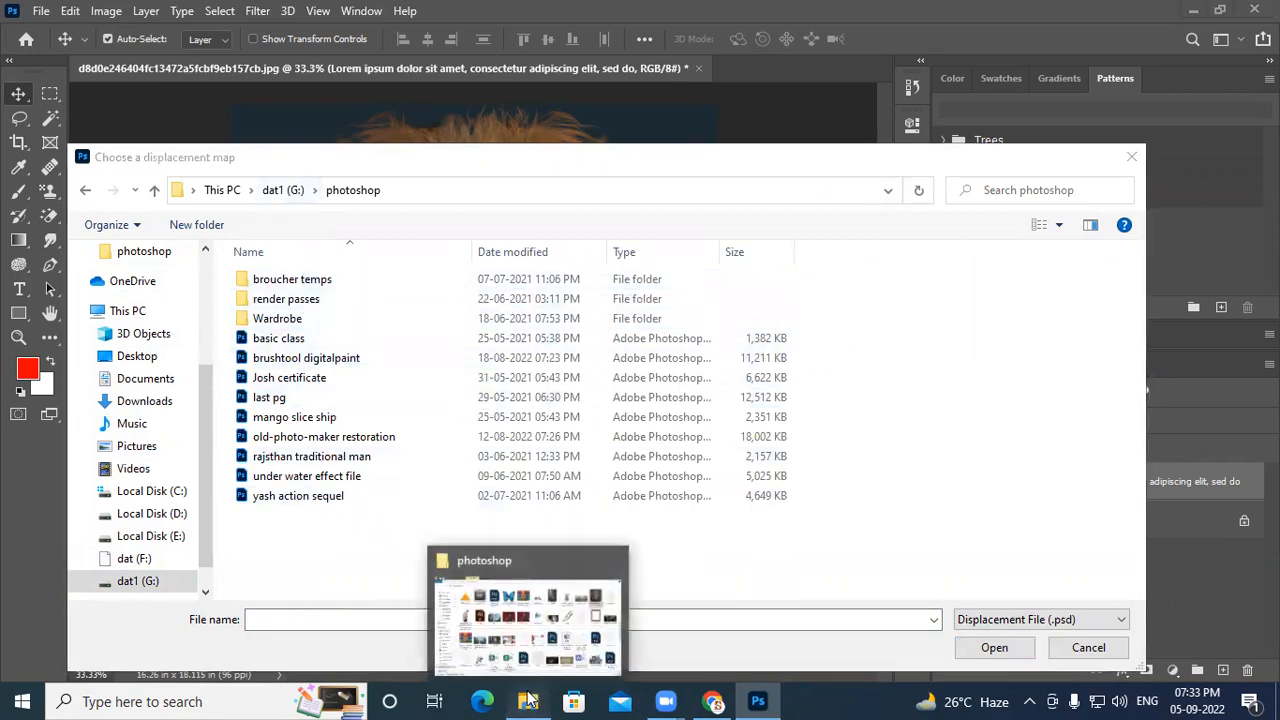
pyautogui.click(566, 650)
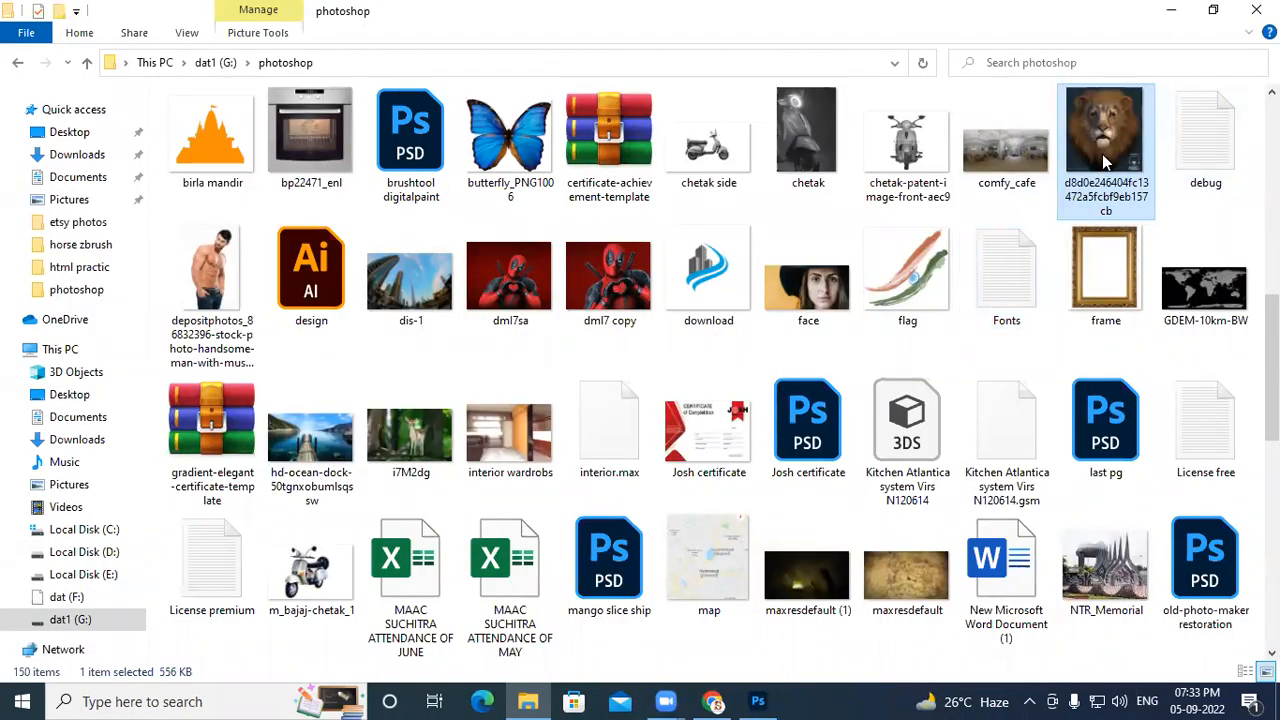
pyautogui.click(1174, 14)
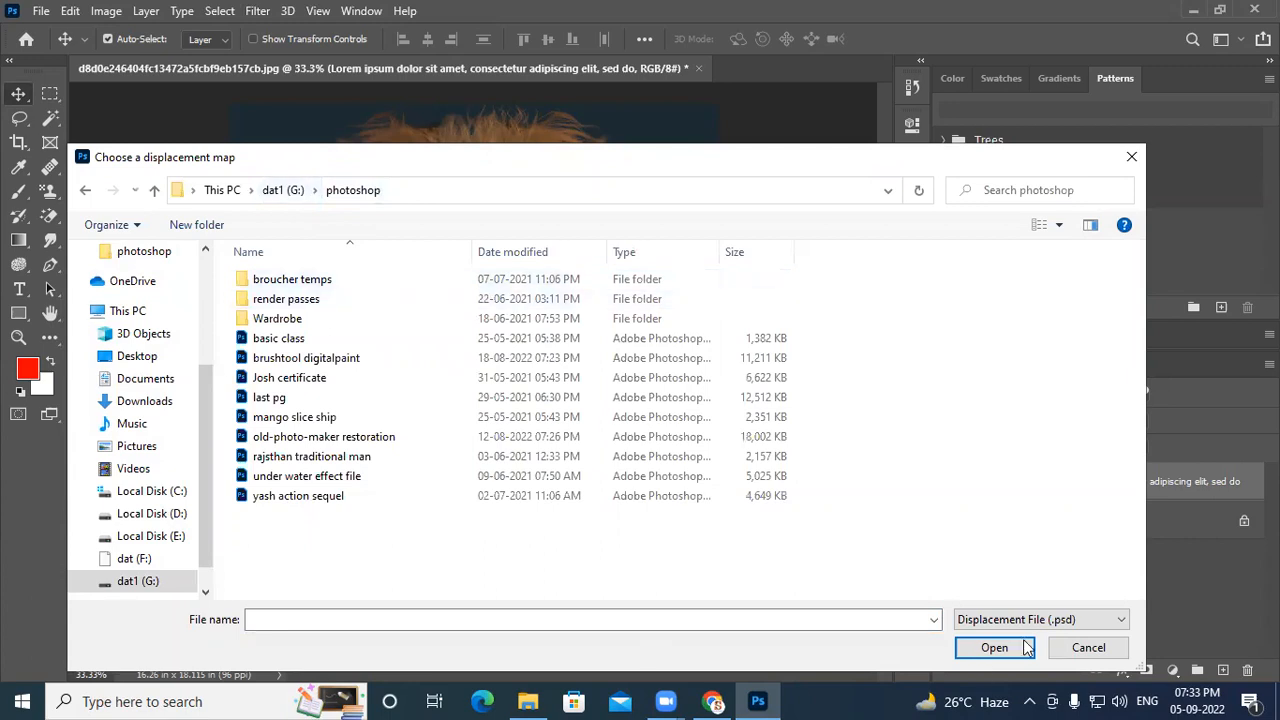
pyautogui.click(1050, 625)
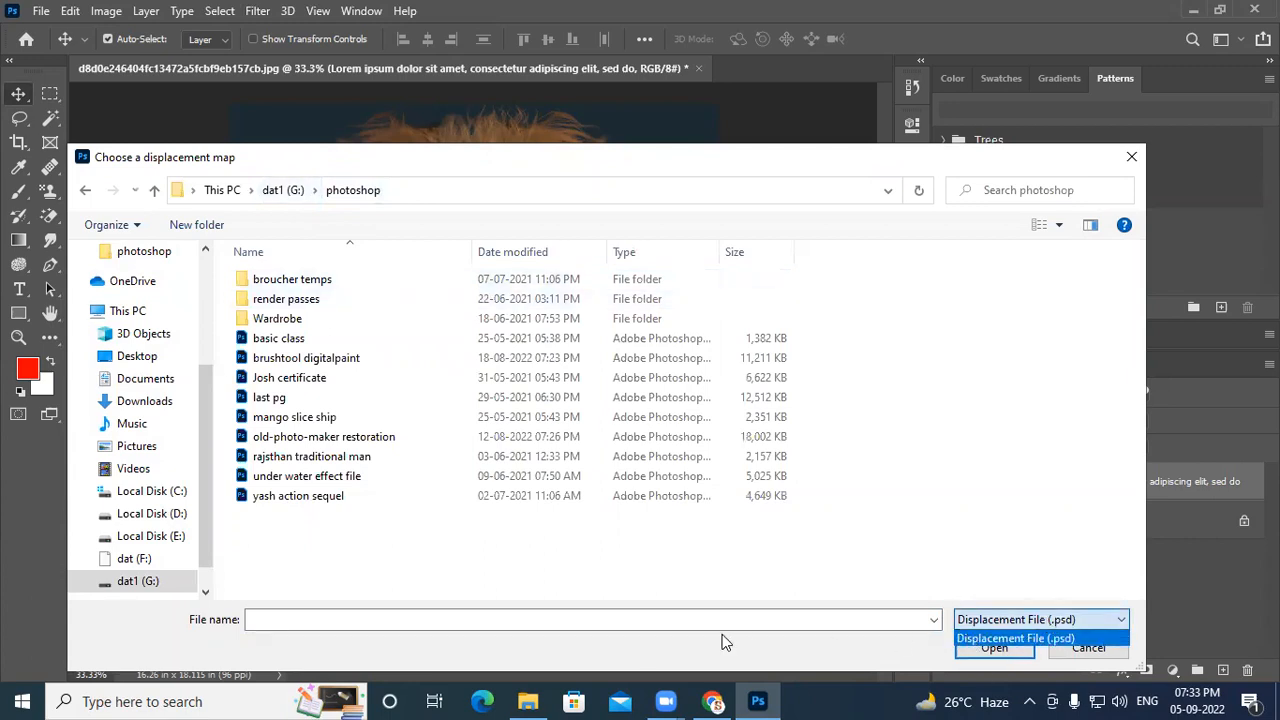
pyautogui.click(1000, 638)
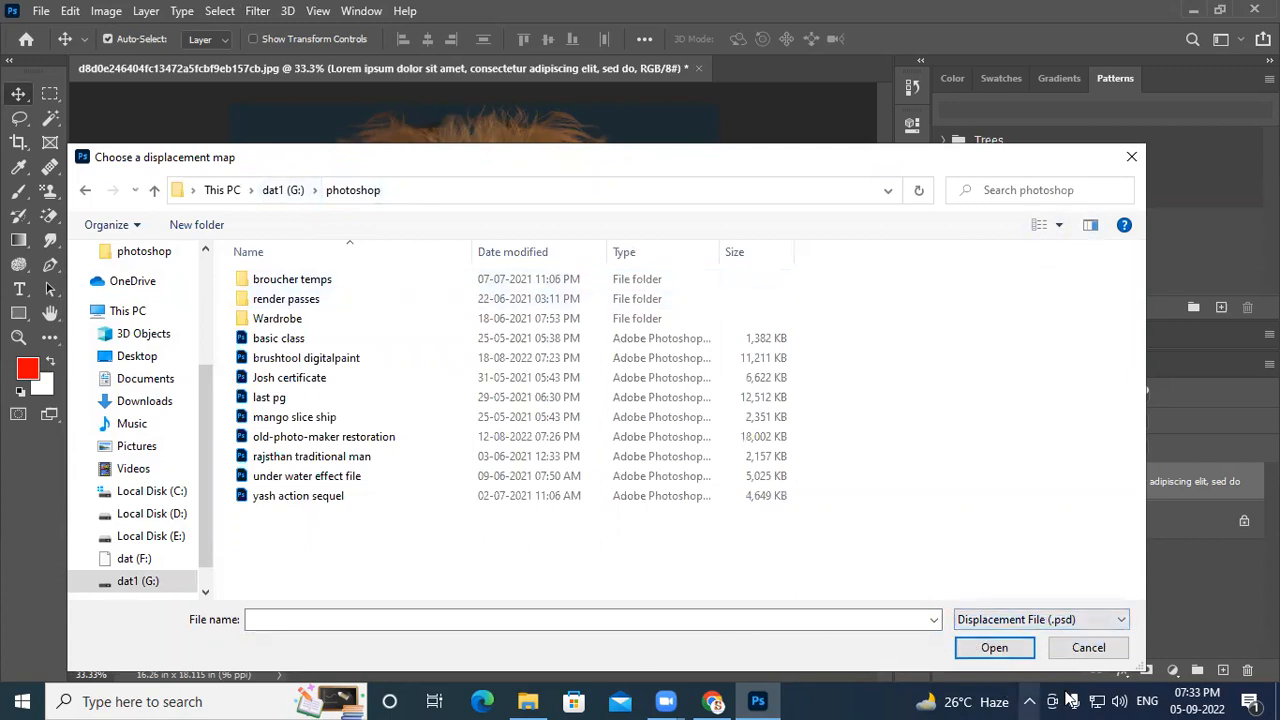
pyautogui.click(1109, 651)
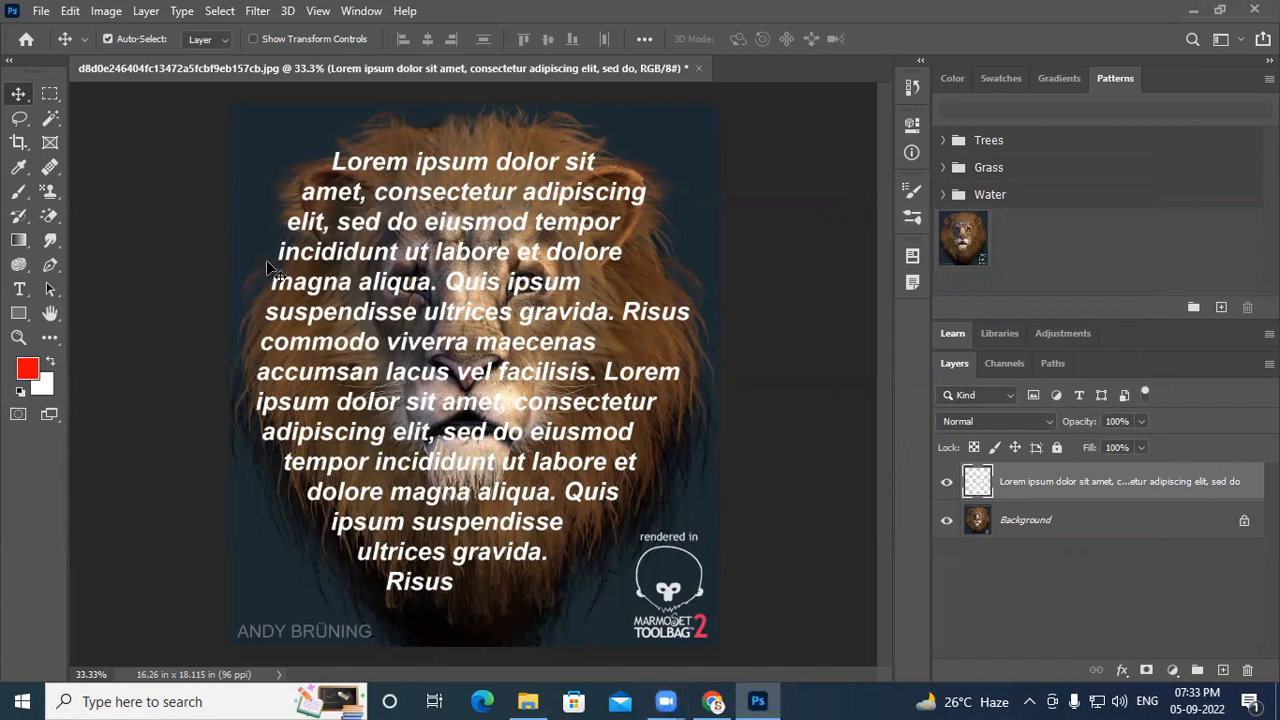
# Hide the rasterized text layer and save the document as lion in Photoshop PSD format with Maximize Compatibility enabled
pyautogui.click(947, 486)
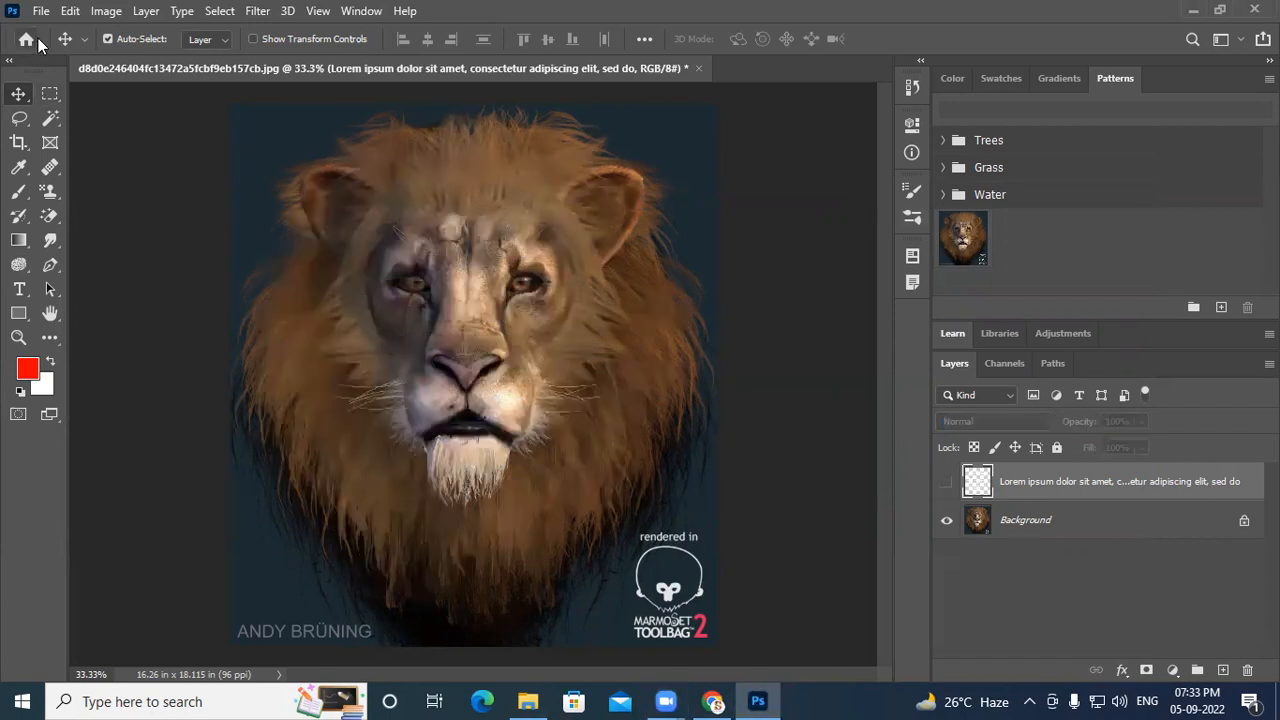
pyautogui.click(43, 12)
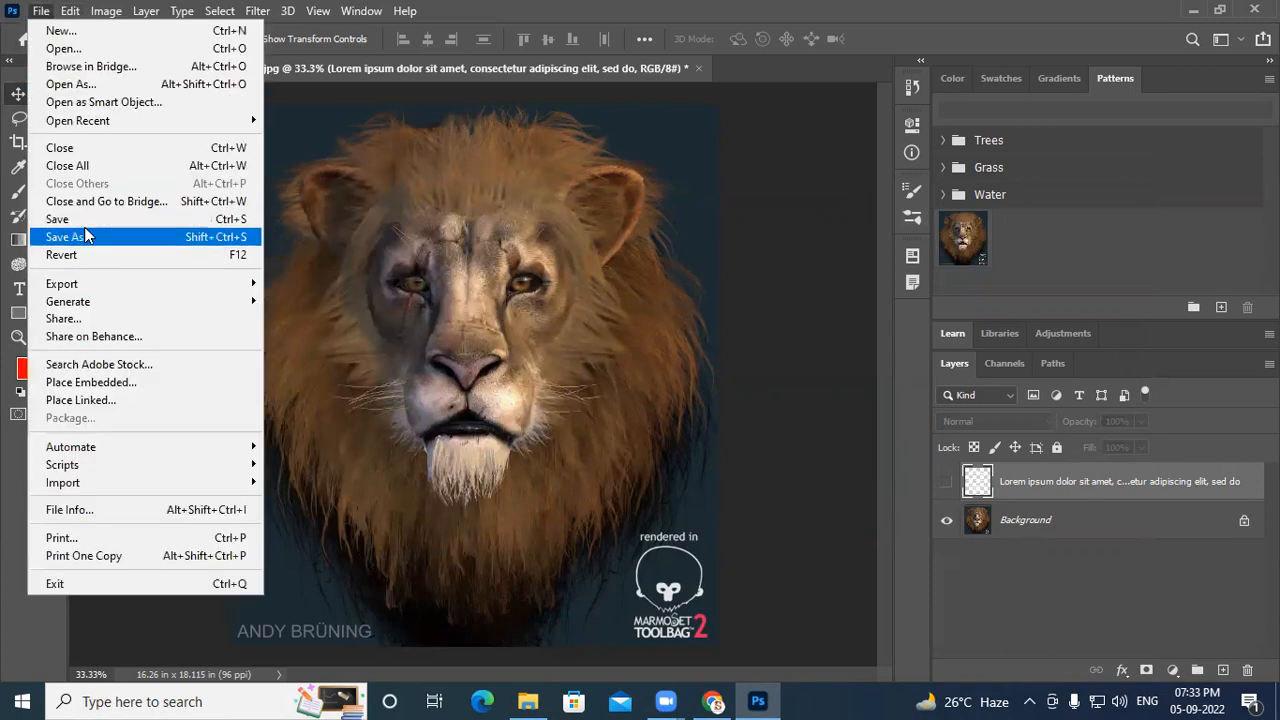
pyautogui.click(80, 234)
pyautogui.click(758, 512)
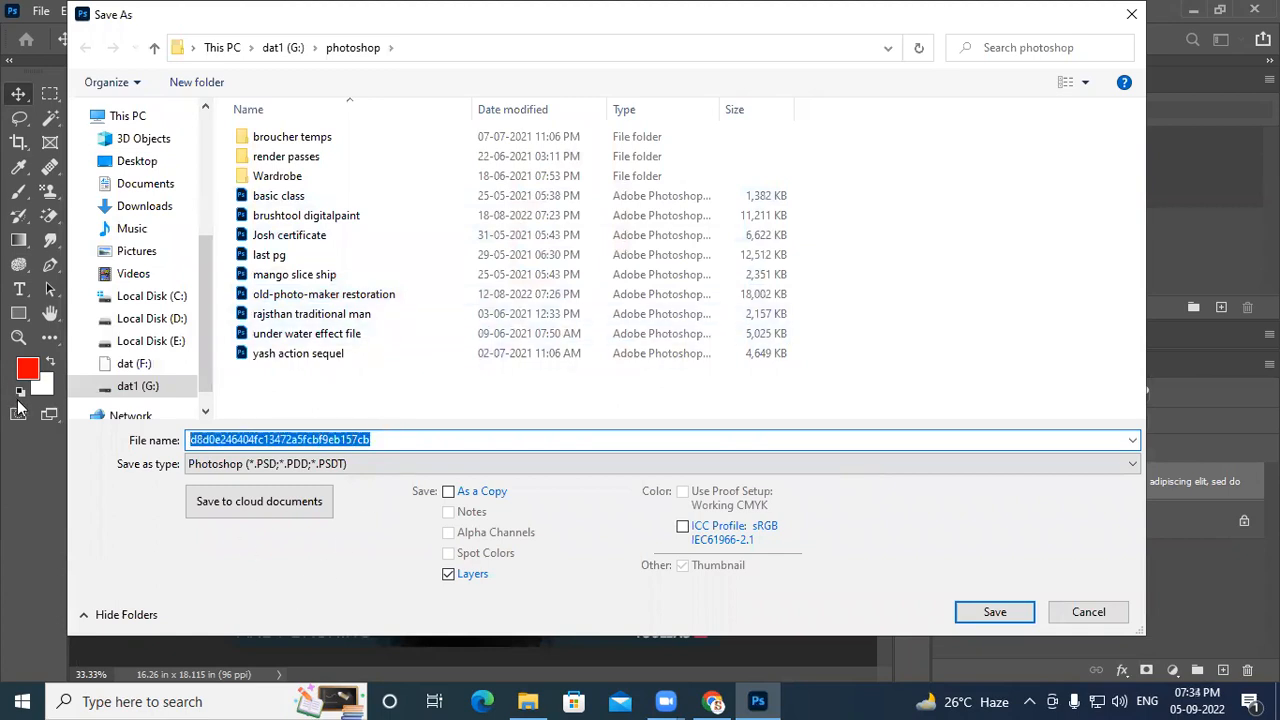
pyautogui.write('lion')
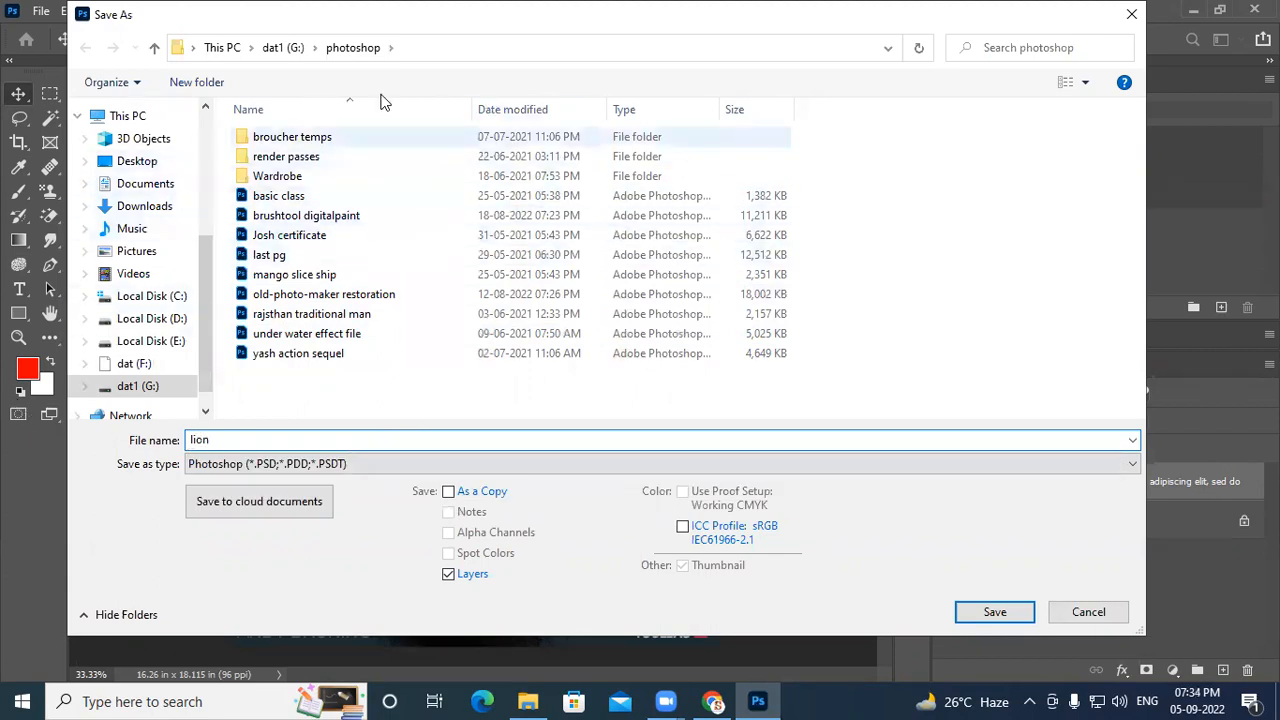
pyautogui.click(347, 464)
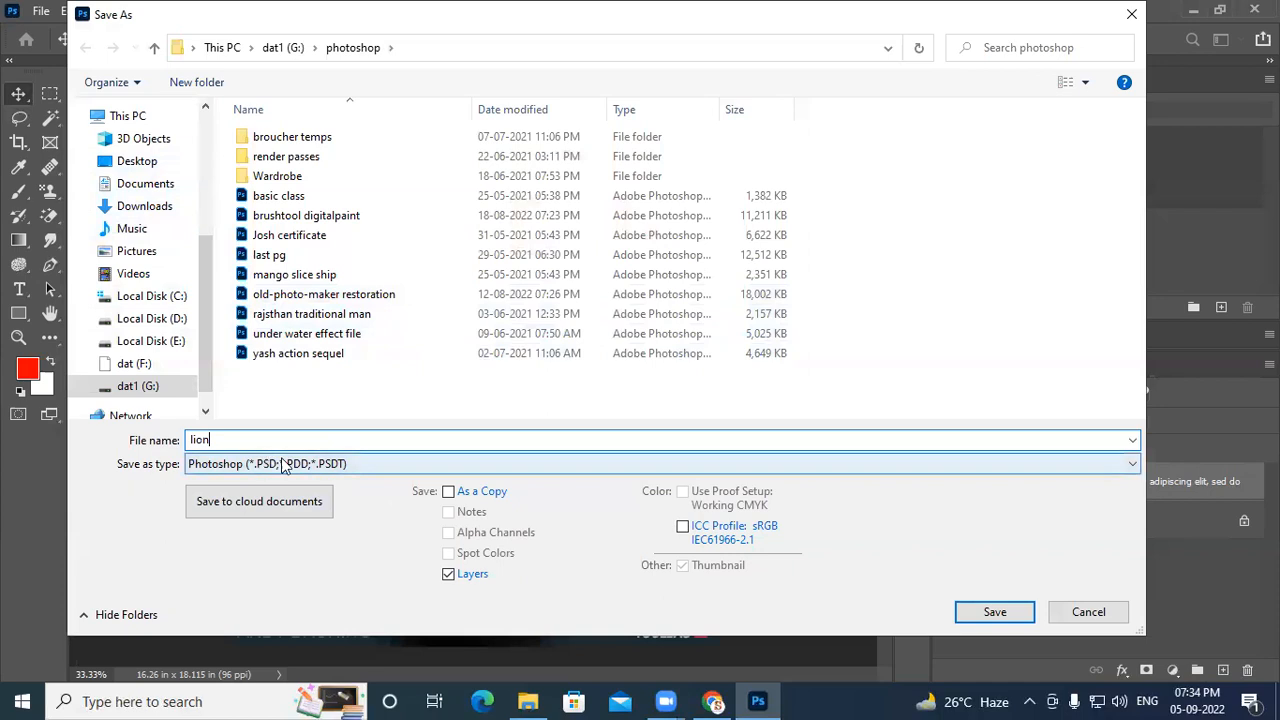
pyautogui.click(308, 477)
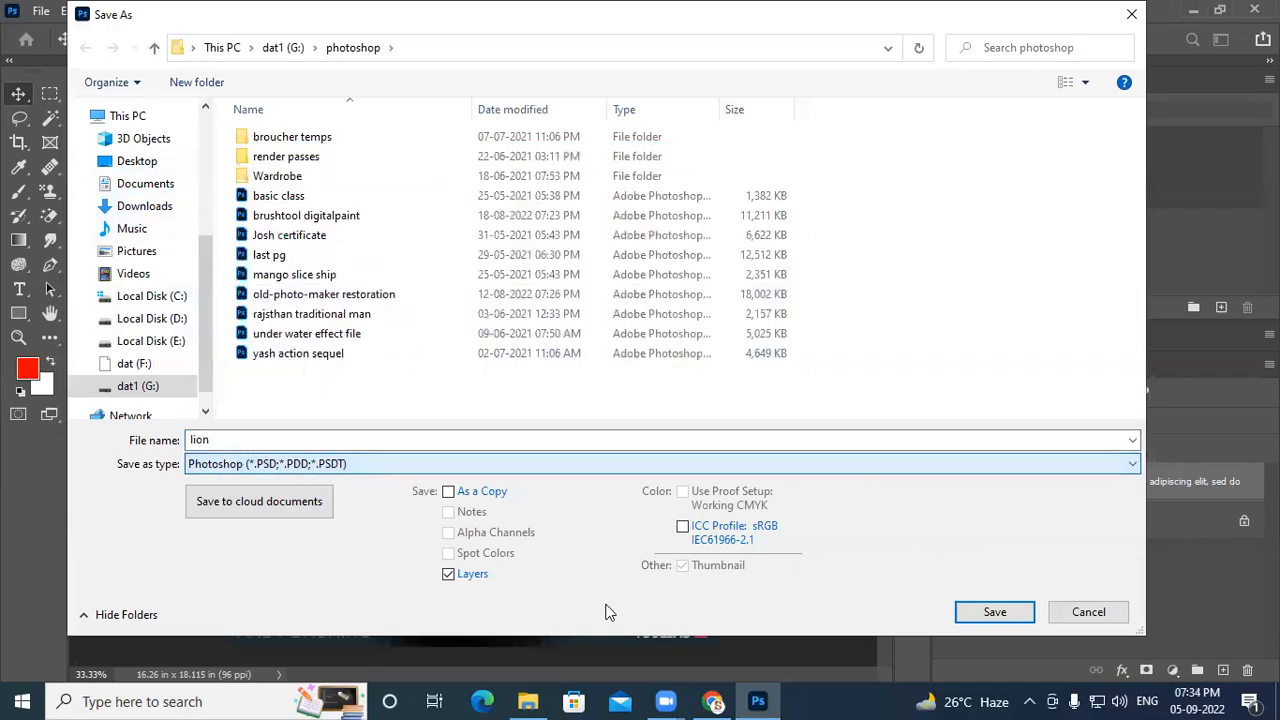
pyautogui.click(995, 612)
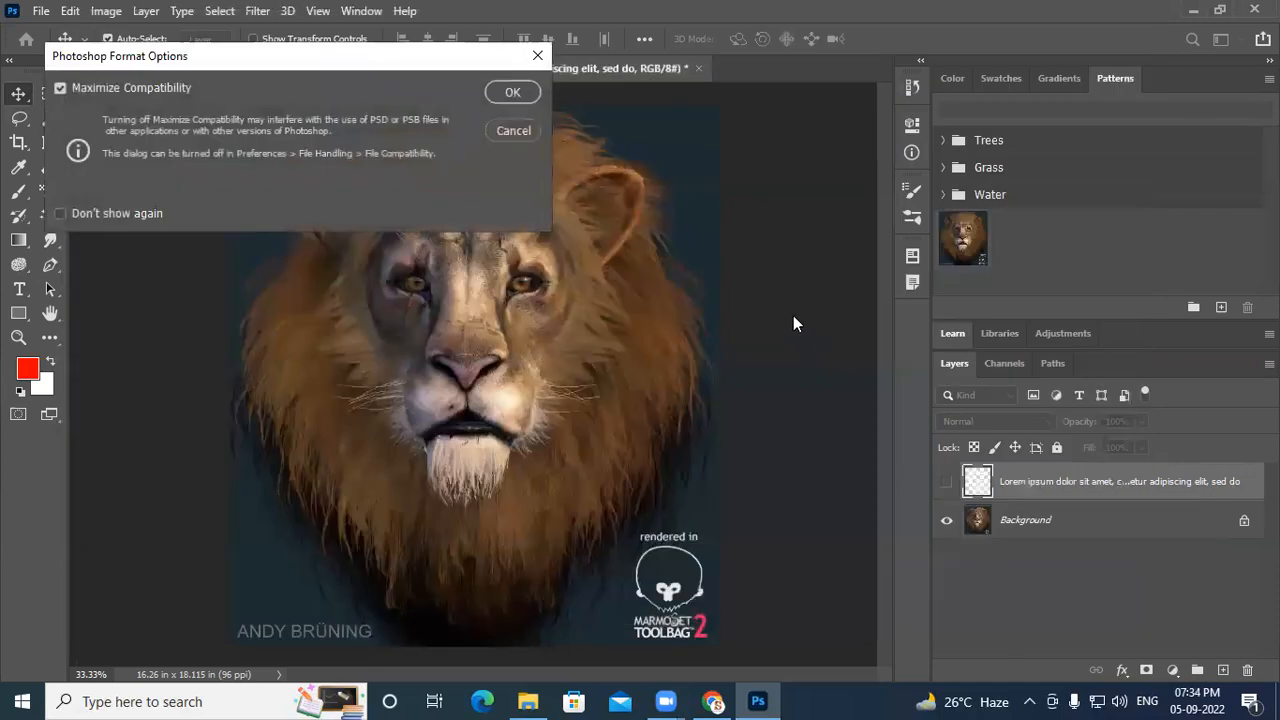
pyautogui.click(490, 94)
# Show the text layer again and try to displace it with horizontal and vertical scale 10, Stretch To Fit and Repeat Edge Pixels
pyautogui.click(946, 481)
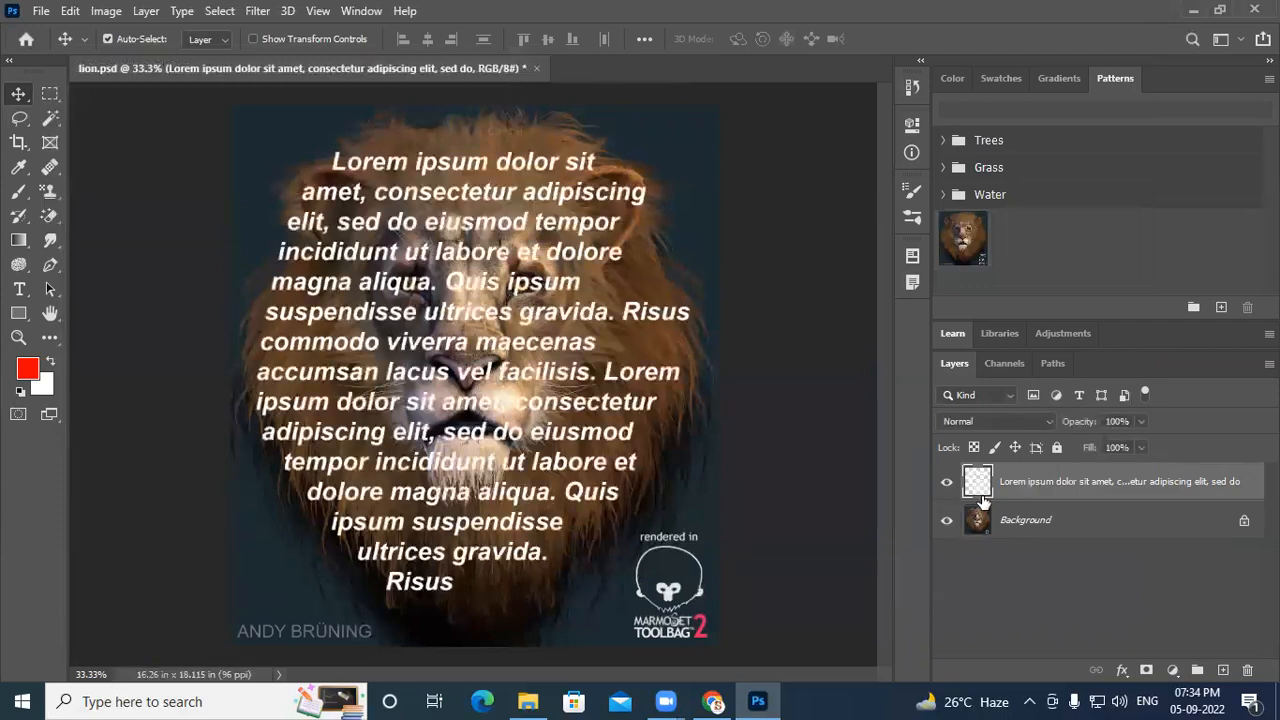
pyautogui.click(257, 10)
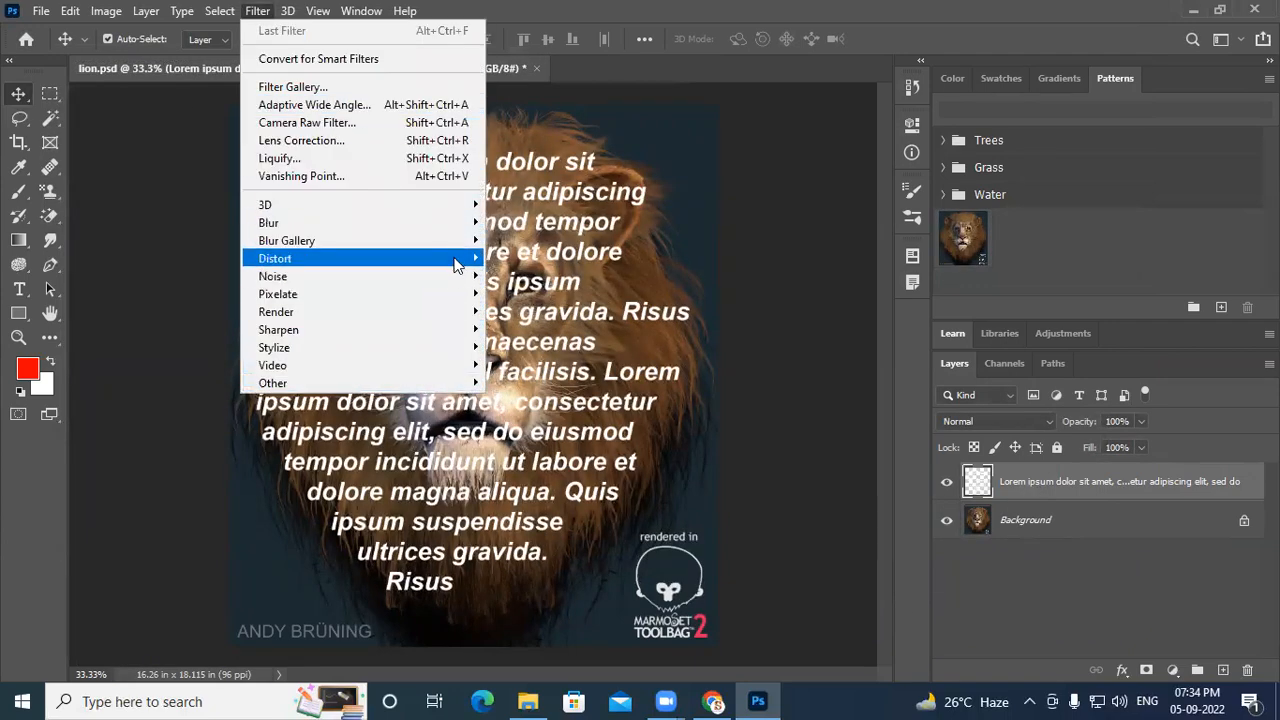
pyautogui.moveTo(452, 256)
pyautogui.click(556, 266)
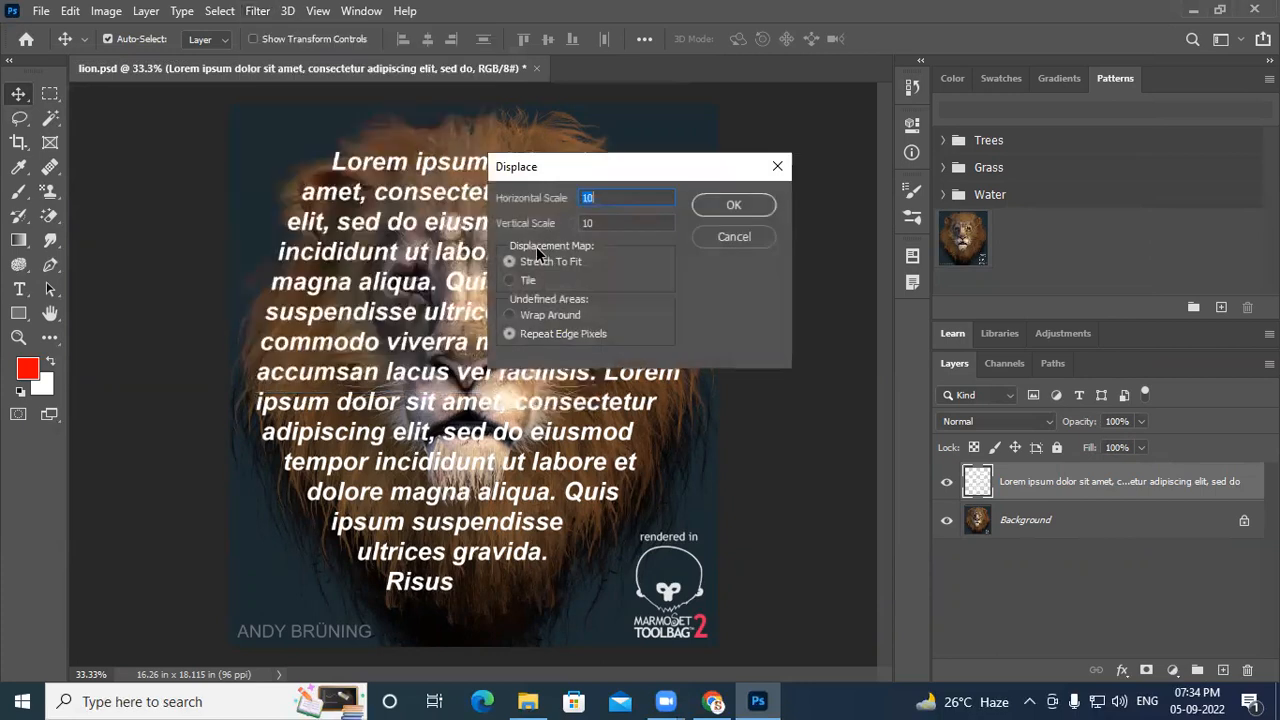
pyautogui.click(733, 204)
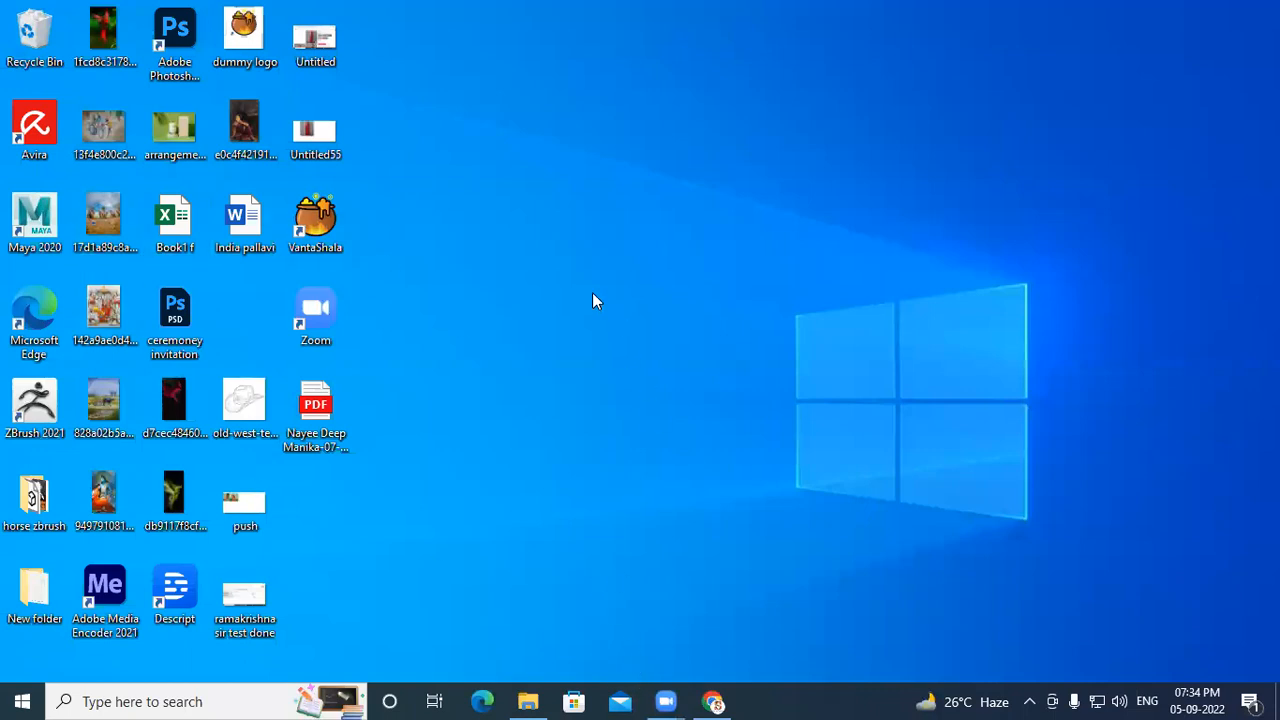
# Relaunch Adobe Photoshop 2020 and reopen the lion image d8d0e246404fc13472a5fcbf9eb157cb.jpg from the recent files
pyautogui.click(122, 700)
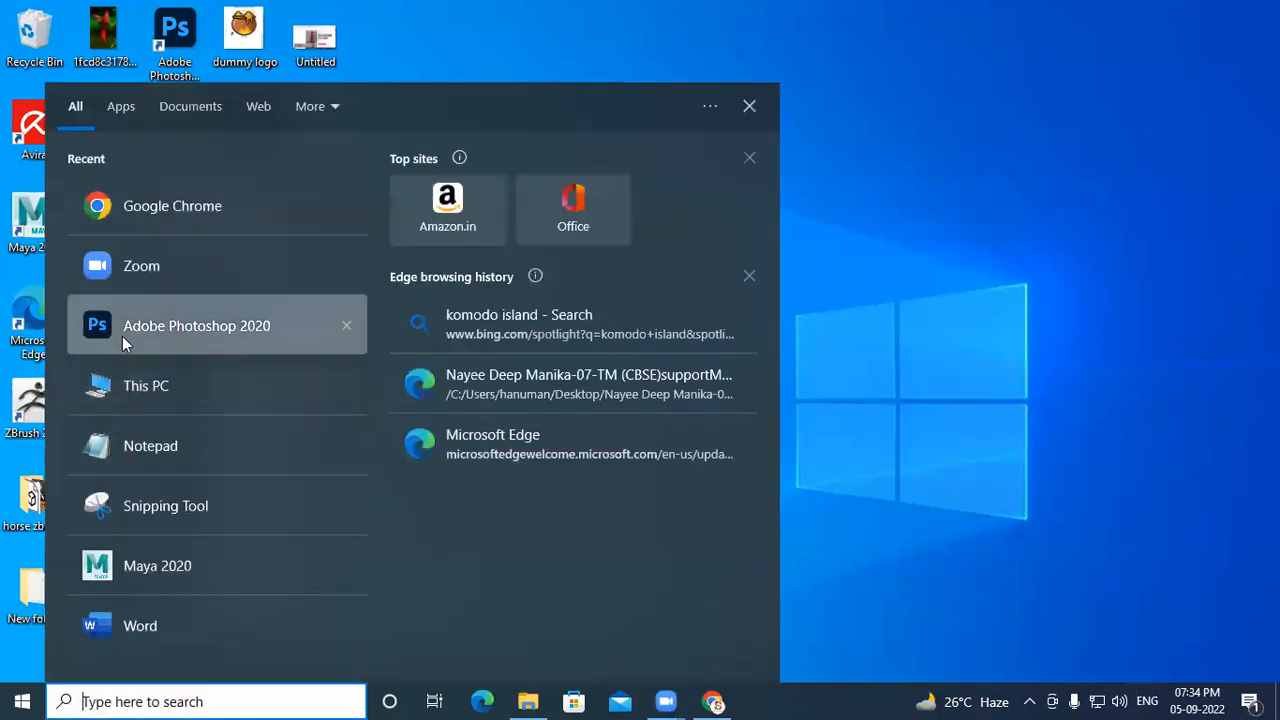
pyautogui.click(124, 336)
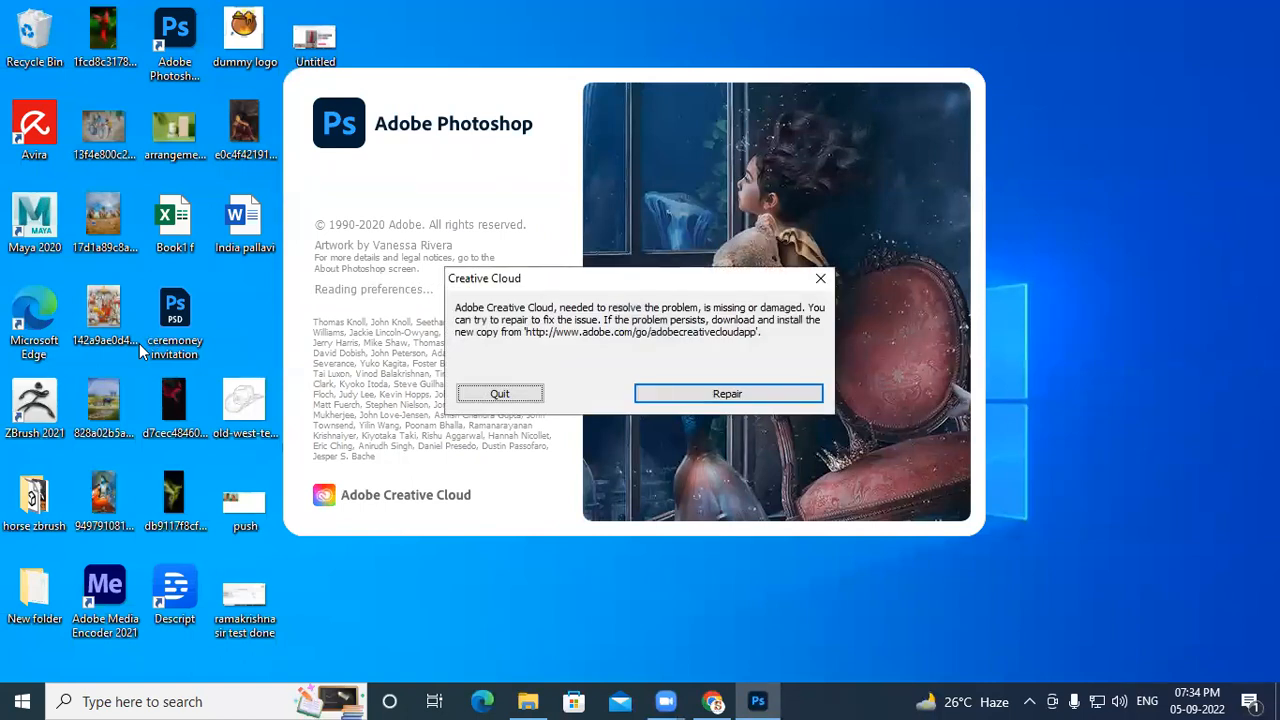
pyautogui.click(513, 398)
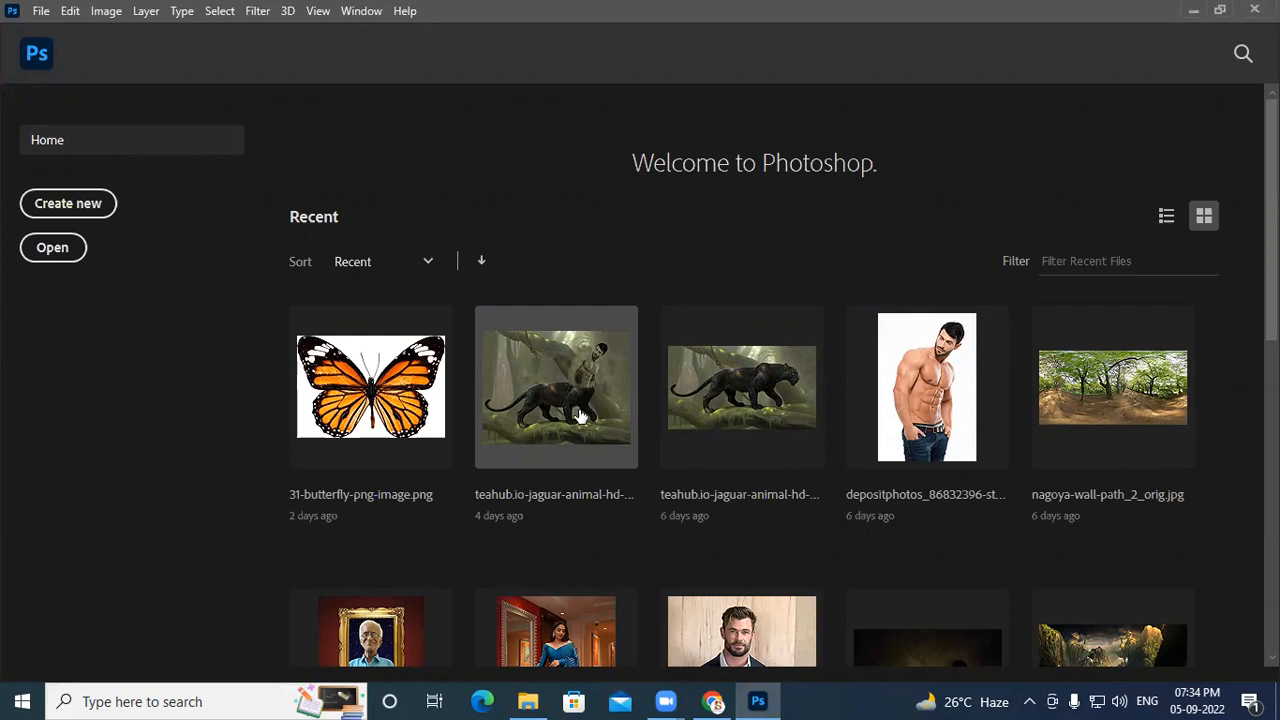
pyautogui.scroll(-7, 581, 345)
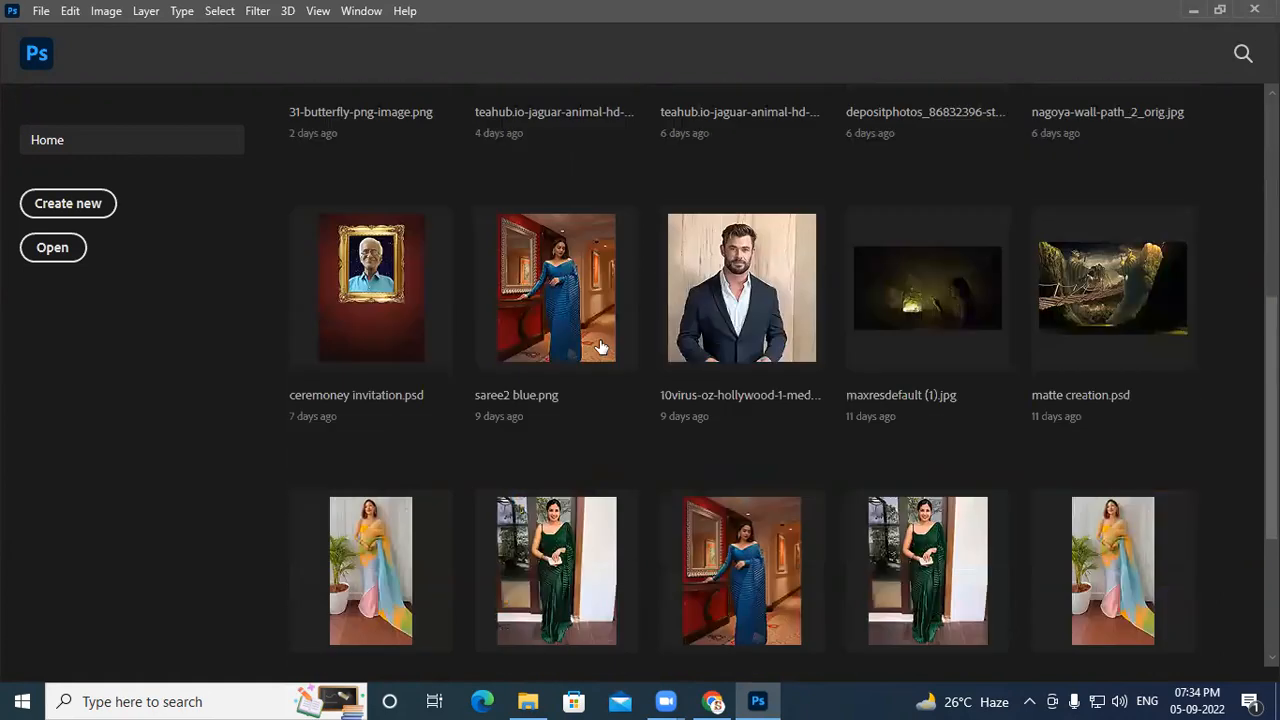
pyautogui.click(898, 552)
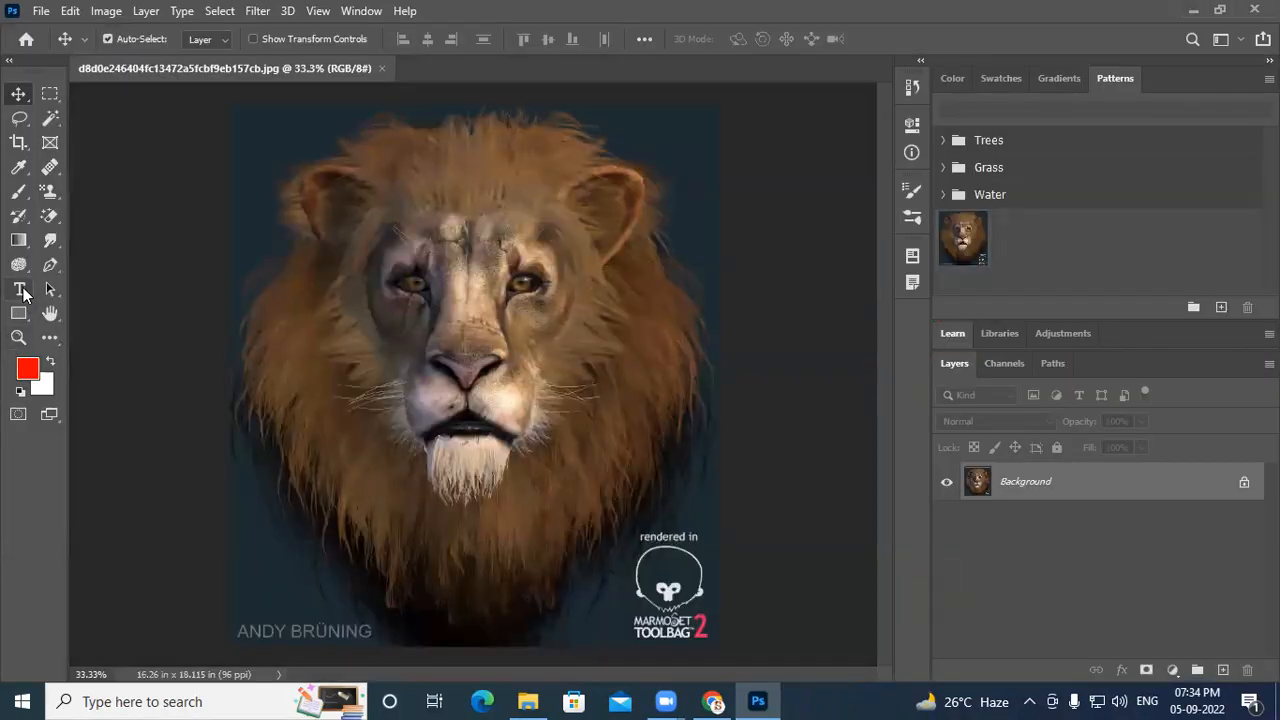
pyautogui.click(48, 268)
pyautogui.moveTo(437, 135); pyautogui.dragTo(365, 130)
pyautogui.moveTo(298, 184); pyautogui.dragTo(281, 209)
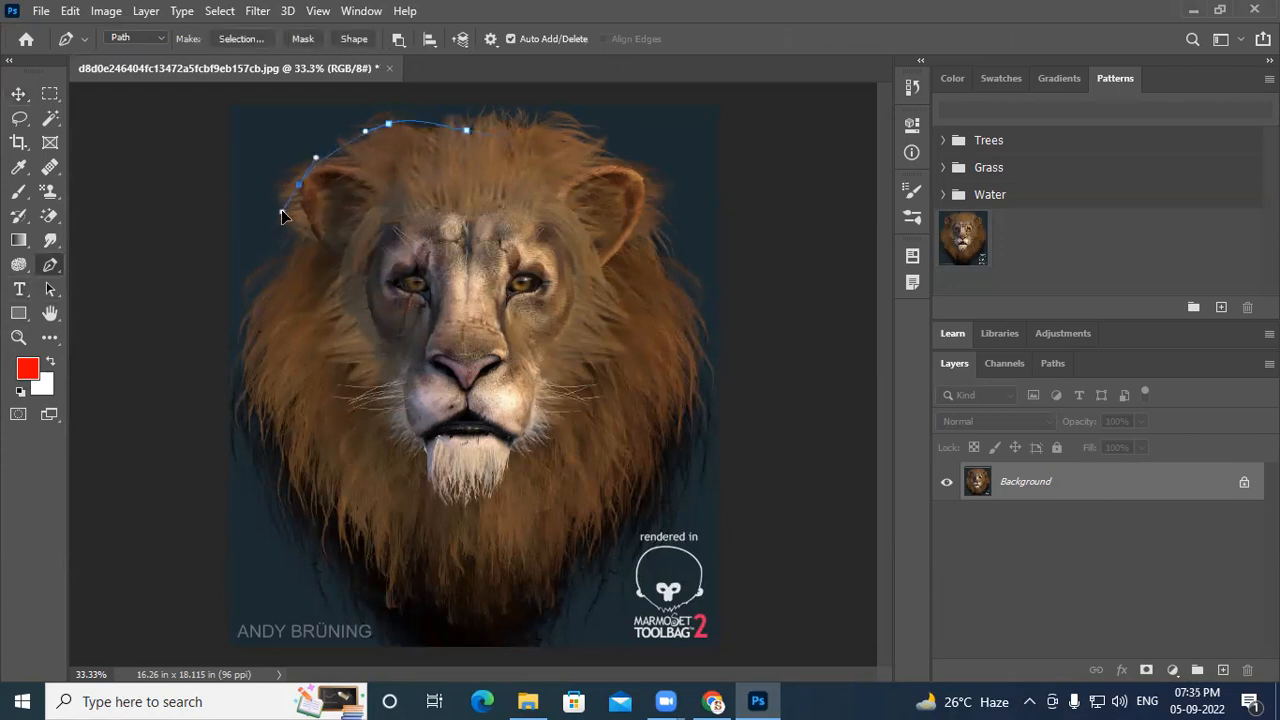
pyautogui.moveTo(283, 272); pyautogui.dragTo(262, 297)
pyautogui.hotkey('ctrl', 'z')
pyautogui.hotkey('ctrl', 'z')
pyautogui.hotkey('ctrl', 'z')
pyautogui.hotkey('ctrl', 'z')
# Set the path operation to Combine Shapes and trace a new closed path around the lion's whole head and mane
pyautogui.click(397, 42)
pyautogui.click(435, 80)
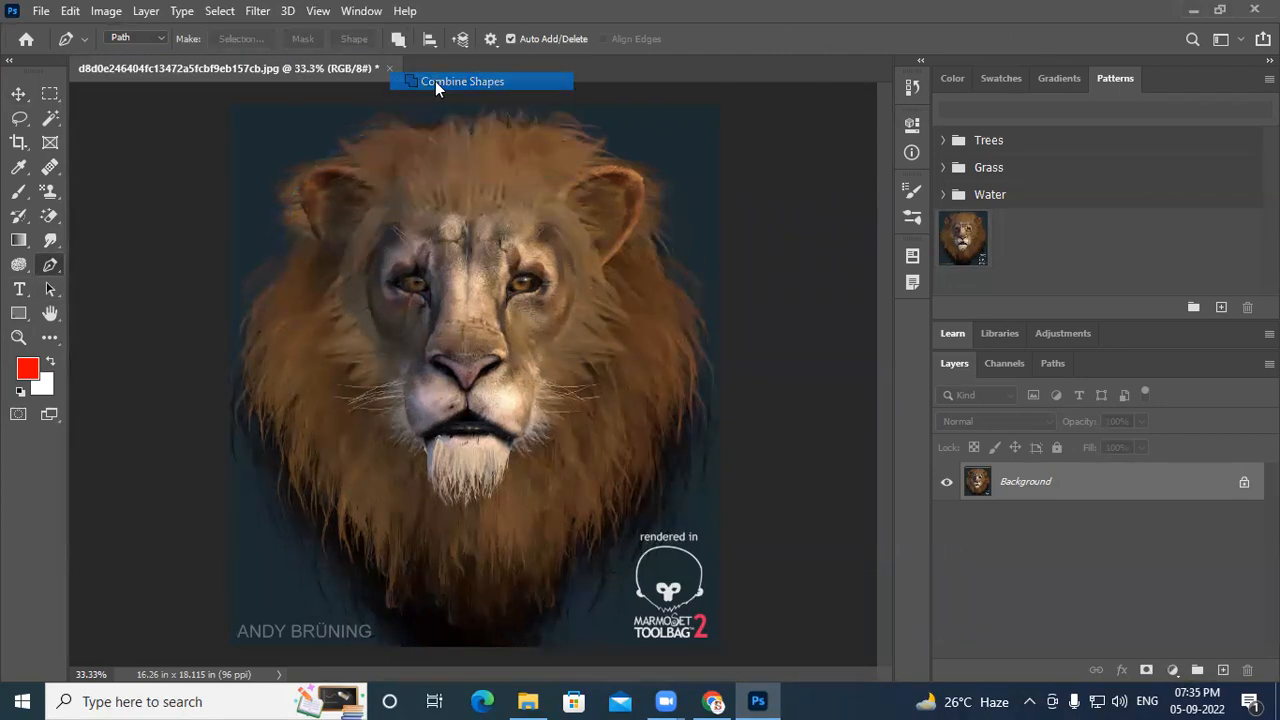
pyautogui.click(478, 129)
pyautogui.click(419, 124)
pyautogui.click(359, 147)
pyautogui.click(294, 190)
pyautogui.click(279, 266)
pyautogui.moveTo(233, 367); pyautogui.dragTo(240, 400)
pyautogui.click(343, 558)
pyautogui.moveTo(499, 619); pyautogui.dragTo(542, 597)
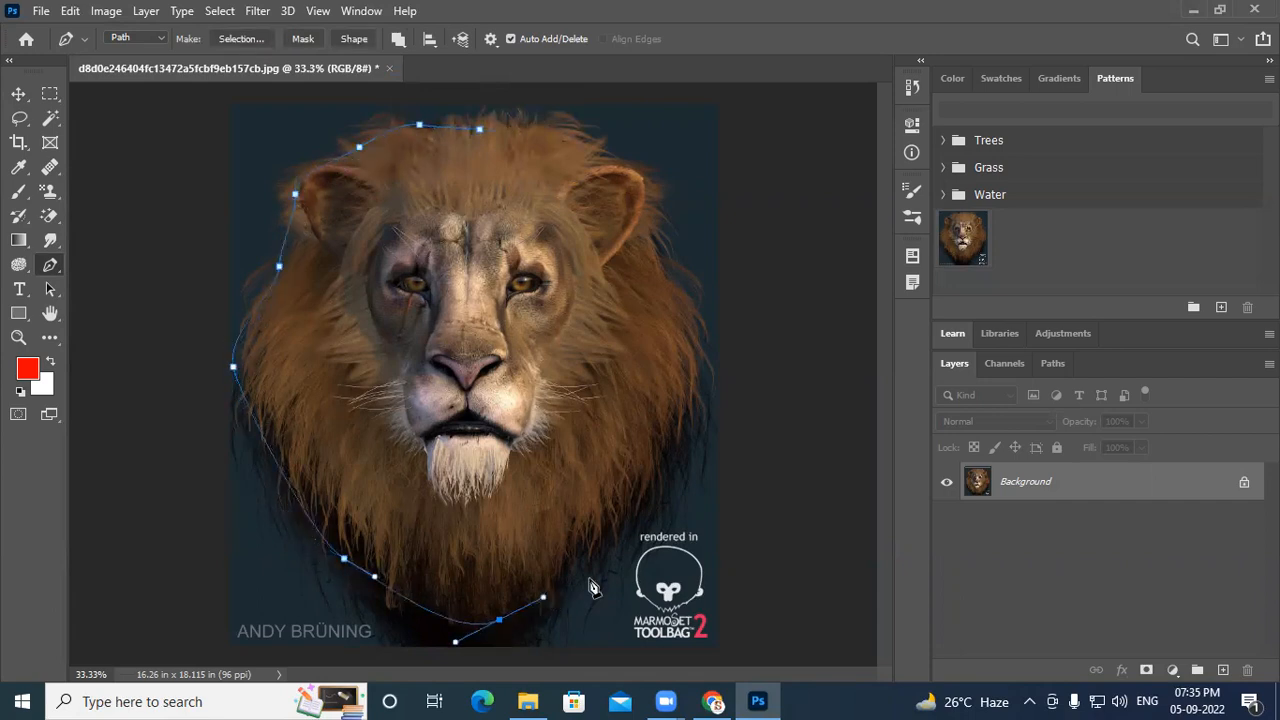
pyautogui.moveTo(664, 492); pyautogui.dragTo(688, 465)
pyautogui.moveTo(705, 351); pyautogui.dragTo(697, 305)
pyautogui.moveTo(654, 254); pyautogui.dragTo(648, 230)
pyautogui.moveTo(642, 181); pyautogui.dragTo(570, 135)
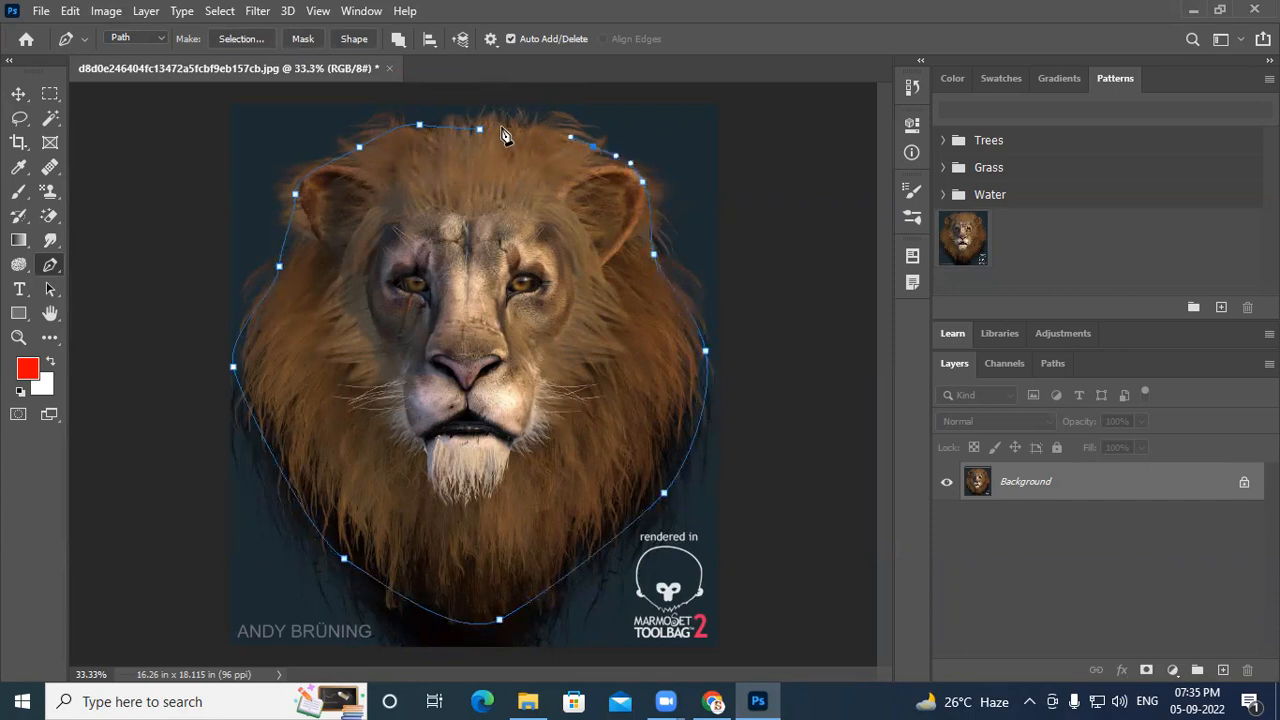
pyautogui.moveTo(480, 129); pyautogui.dragTo(464, 134)
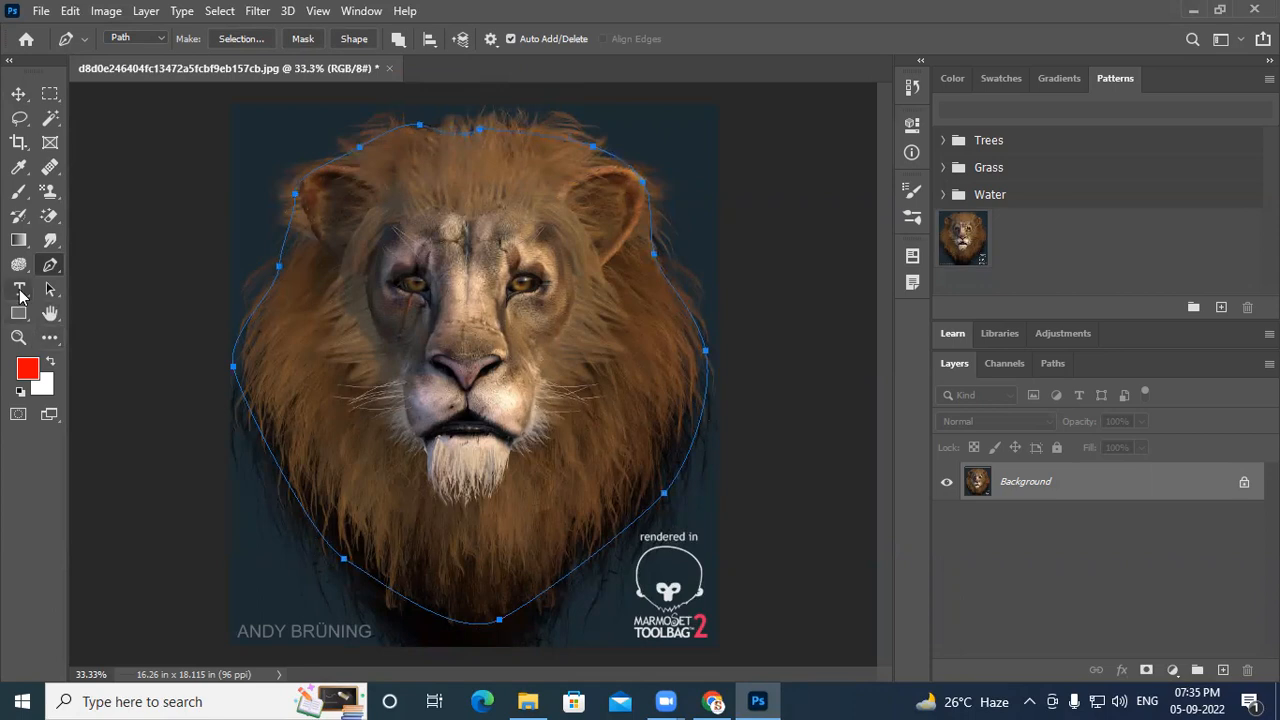
# Place Lorem ipsum type inside the lion-shaped path and paste another copy of the text to fill it
pyautogui.press('t')
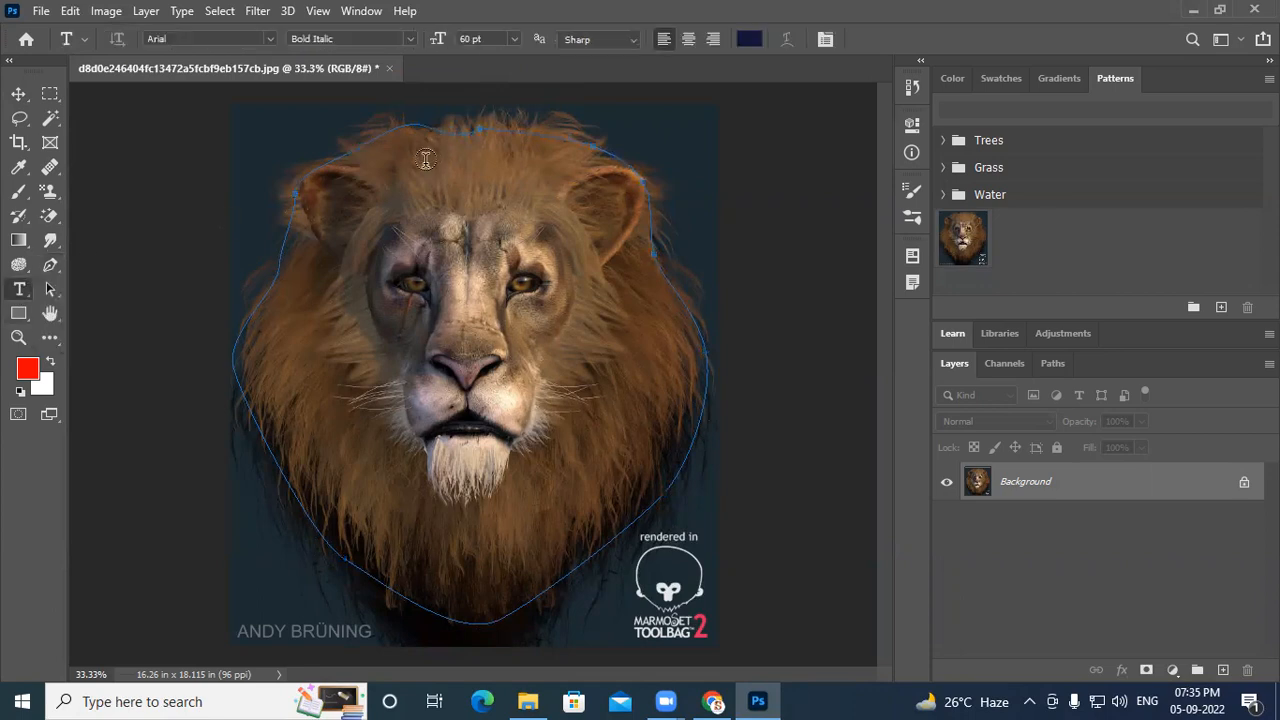
pyautogui.click(425, 161)
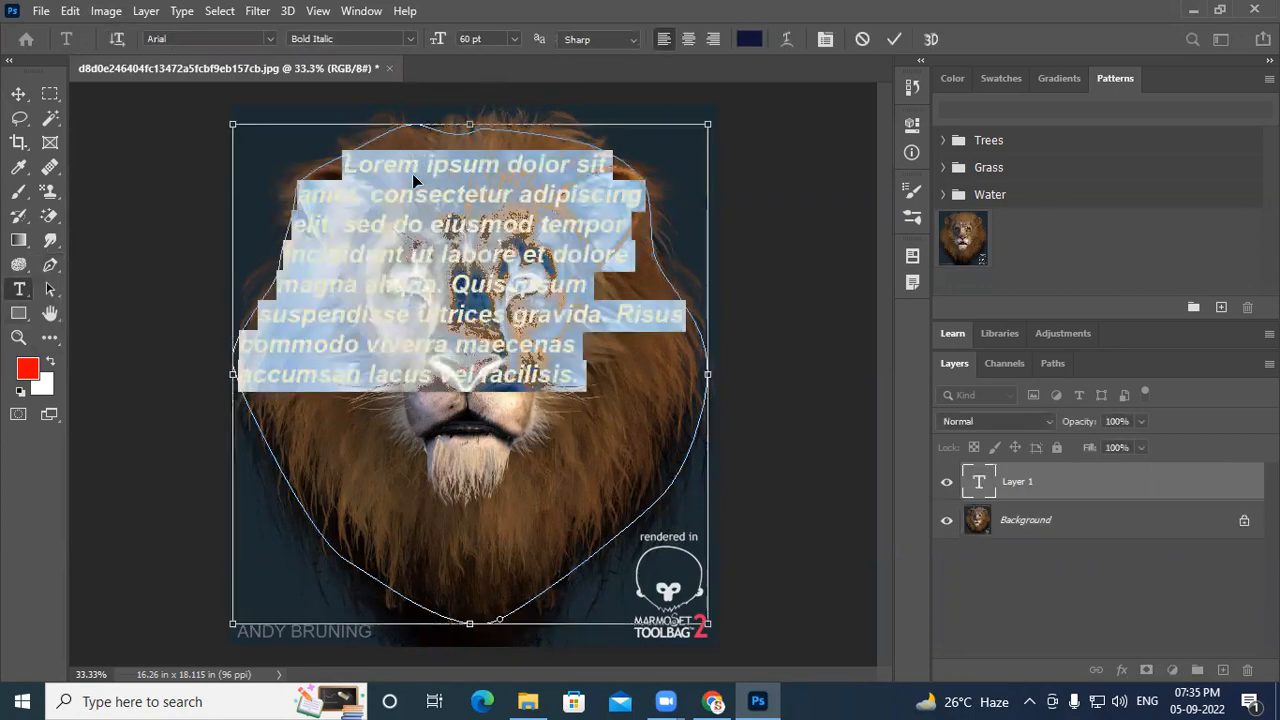
pyautogui.click(578, 375)
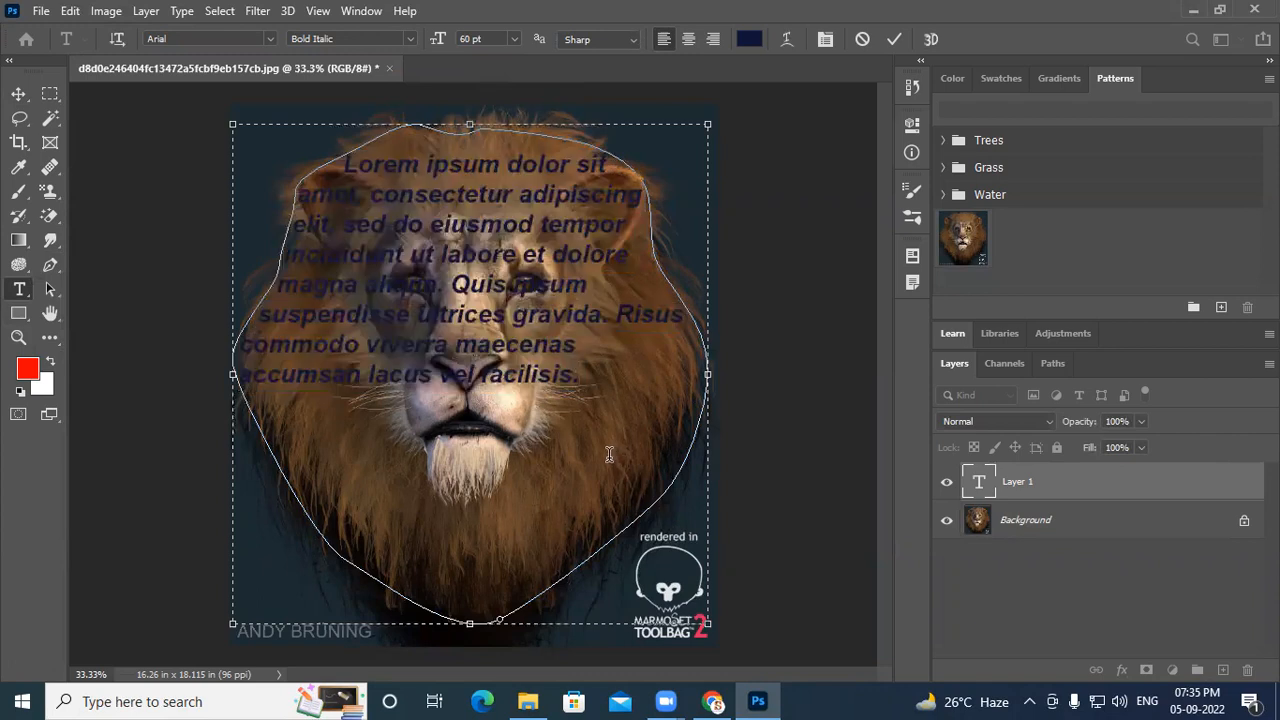
pyautogui.hotkey('ctrl', 'v')
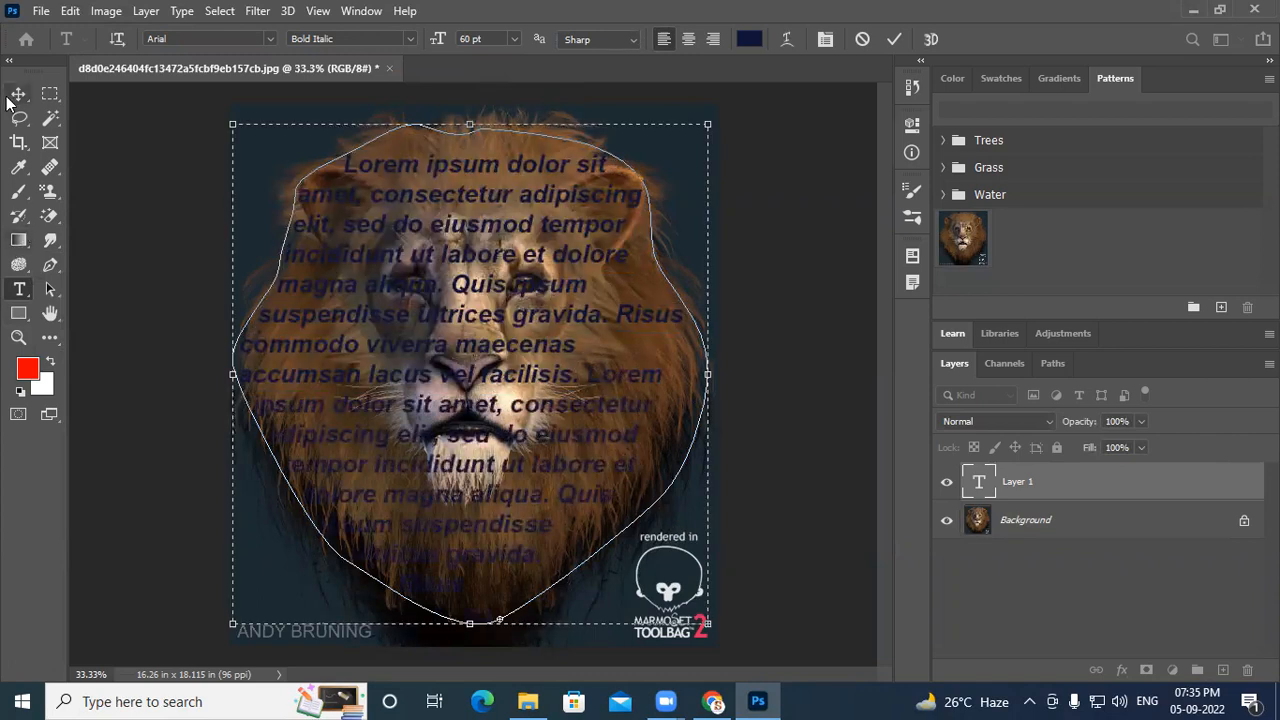
# Select all the text inside the path and set its colour to white, ffffff
pyautogui.moveTo(490, 614); pyautogui.dragTo(318, 35)
pyautogui.click(762, 39)
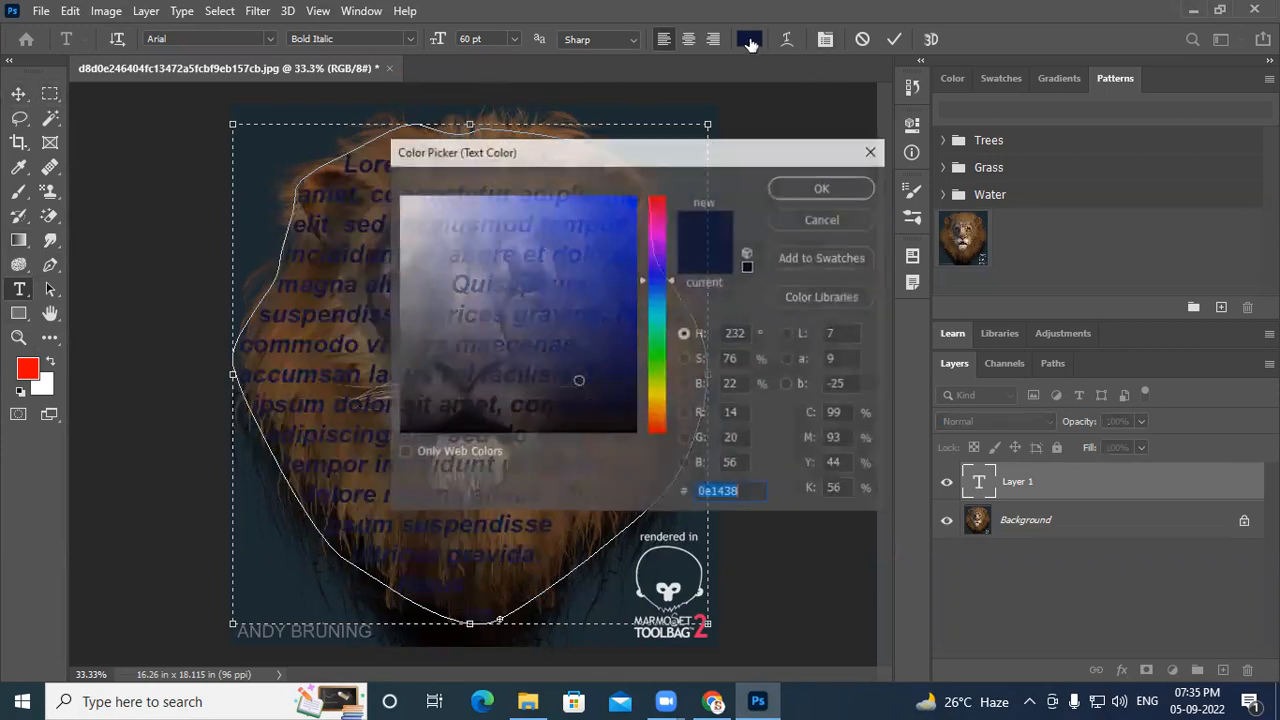
pyautogui.write('ffffff')
pyautogui.click(823, 188)
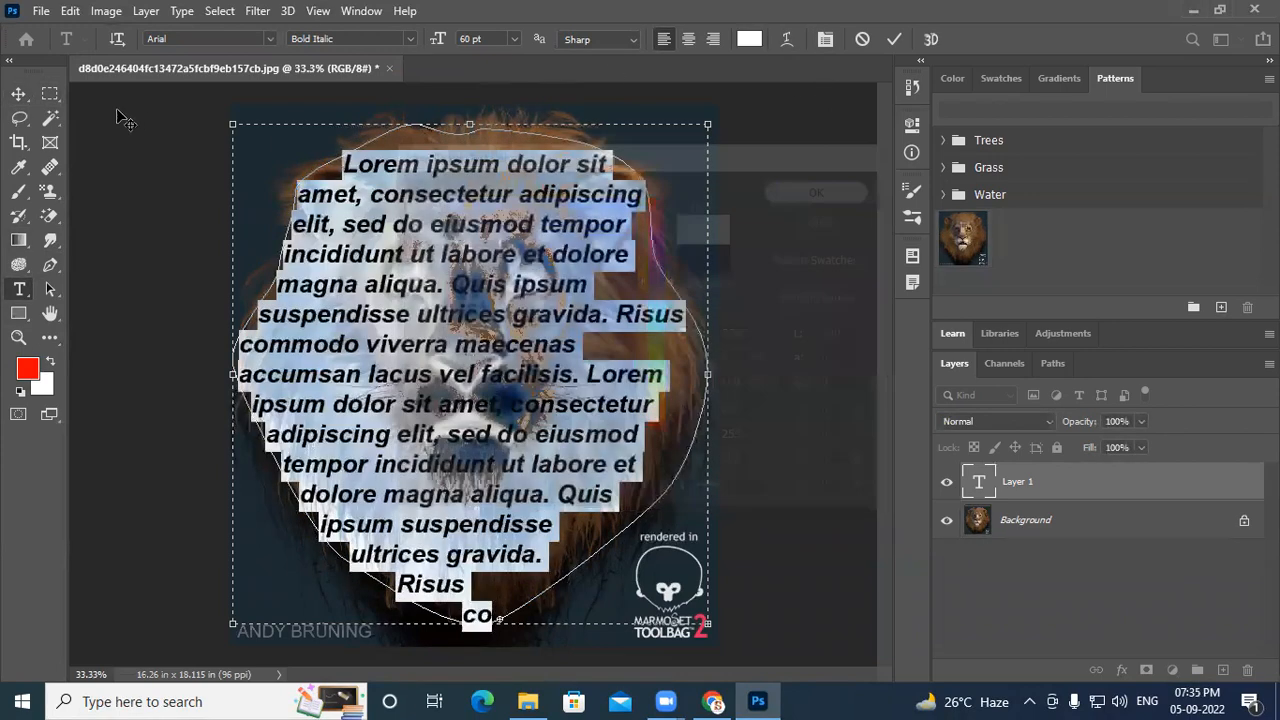
pyautogui.click(19, 94)
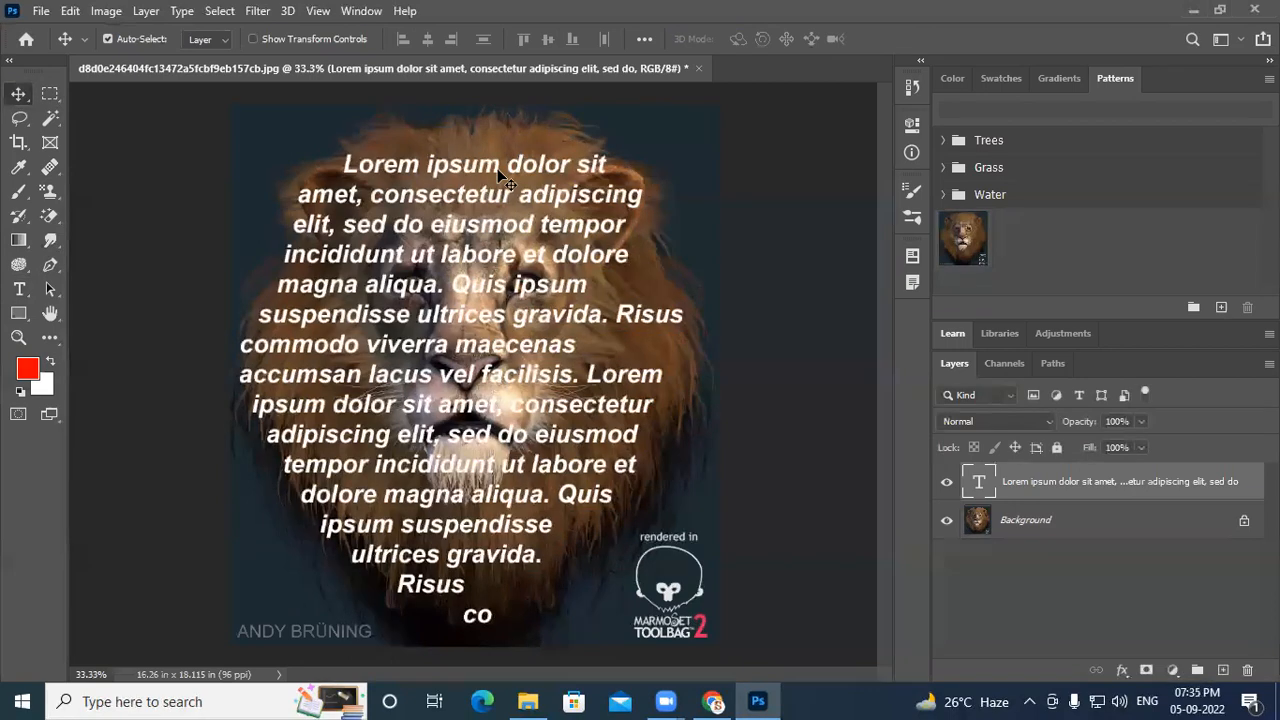
# Rasterize the white type layer and apply the Displace filter using lion.psd as the displacement map
pyautogui.rightClick(1080, 473)
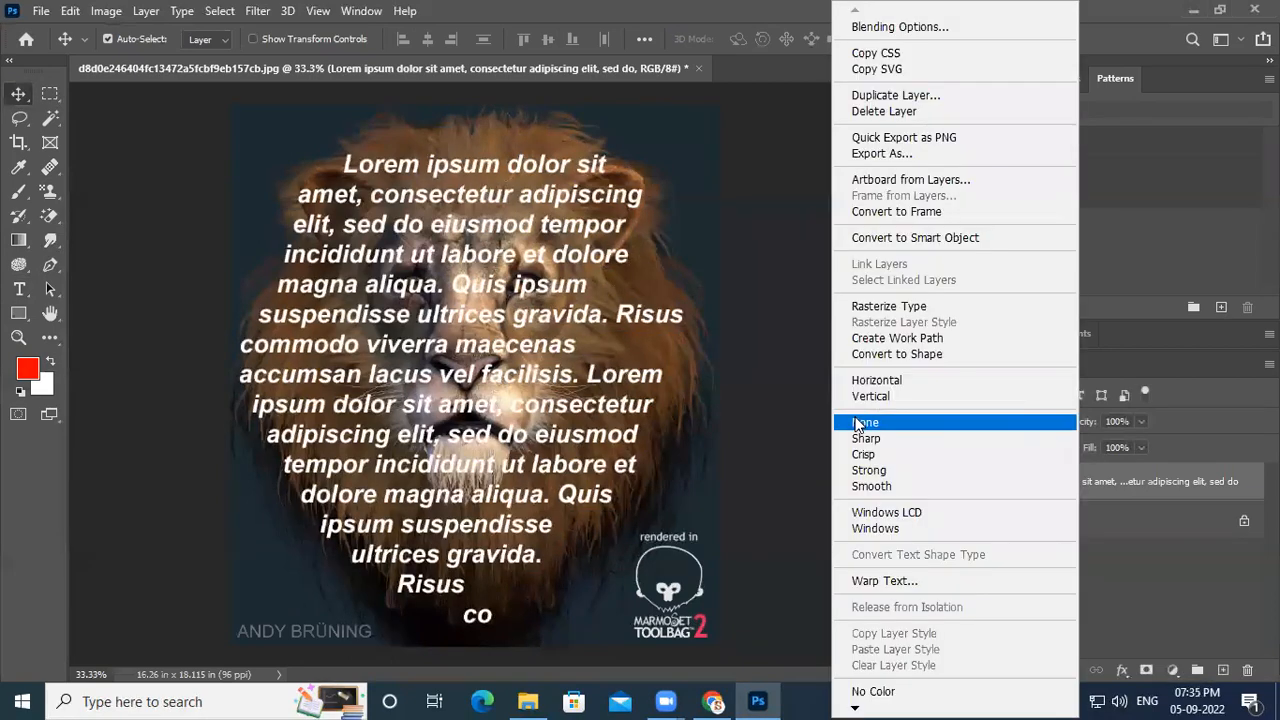
pyautogui.click(888, 307)
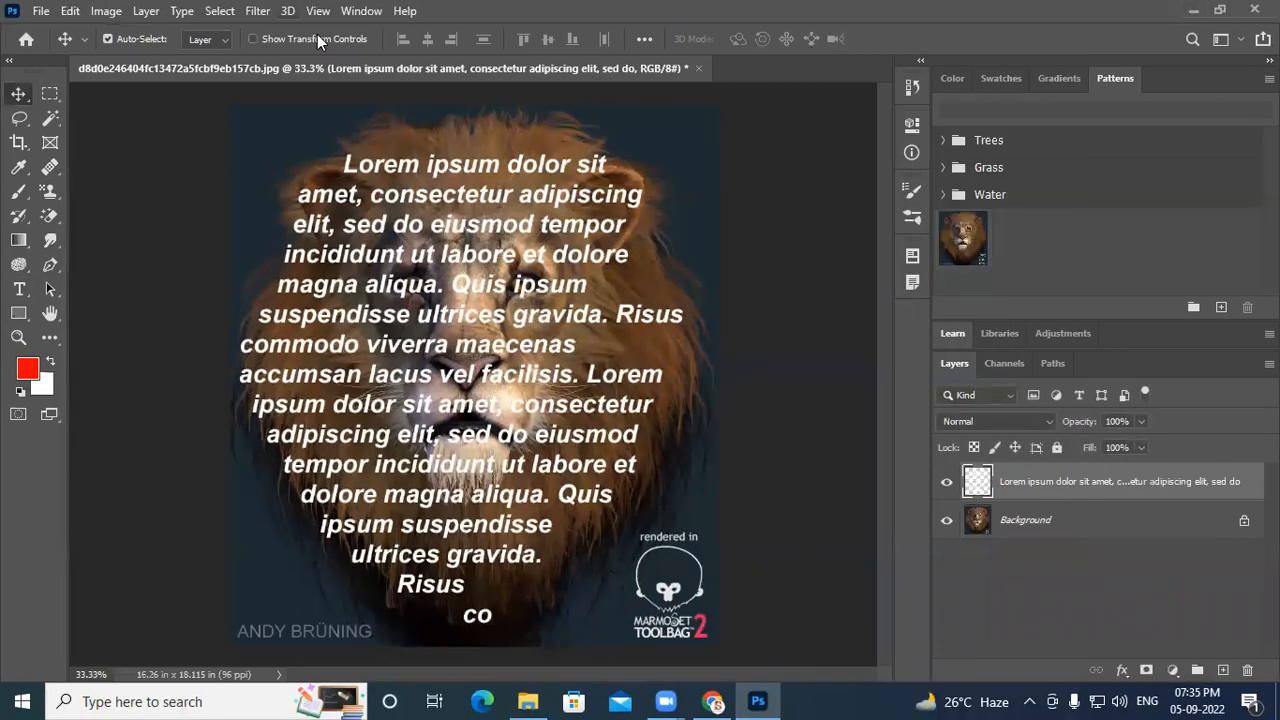
pyautogui.click(257, 11)
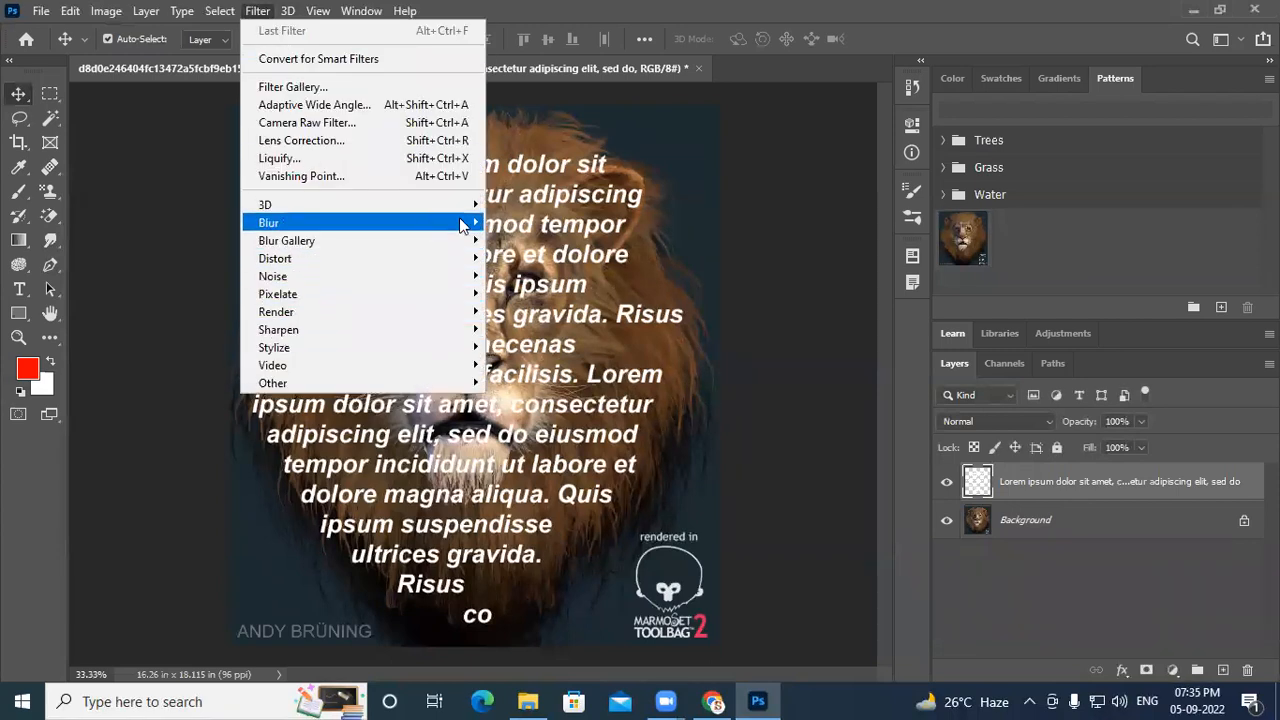
pyautogui.moveTo(455, 258)
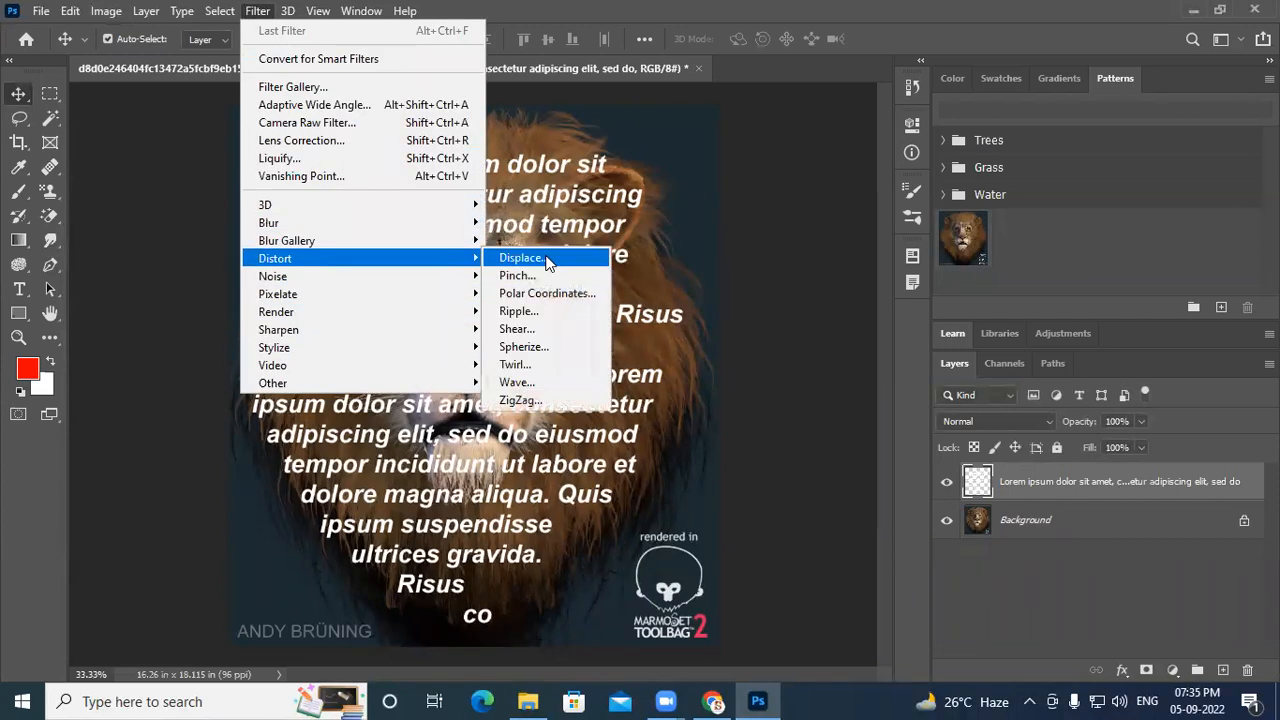
pyautogui.click(546, 259)
pyautogui.click(731, 204)
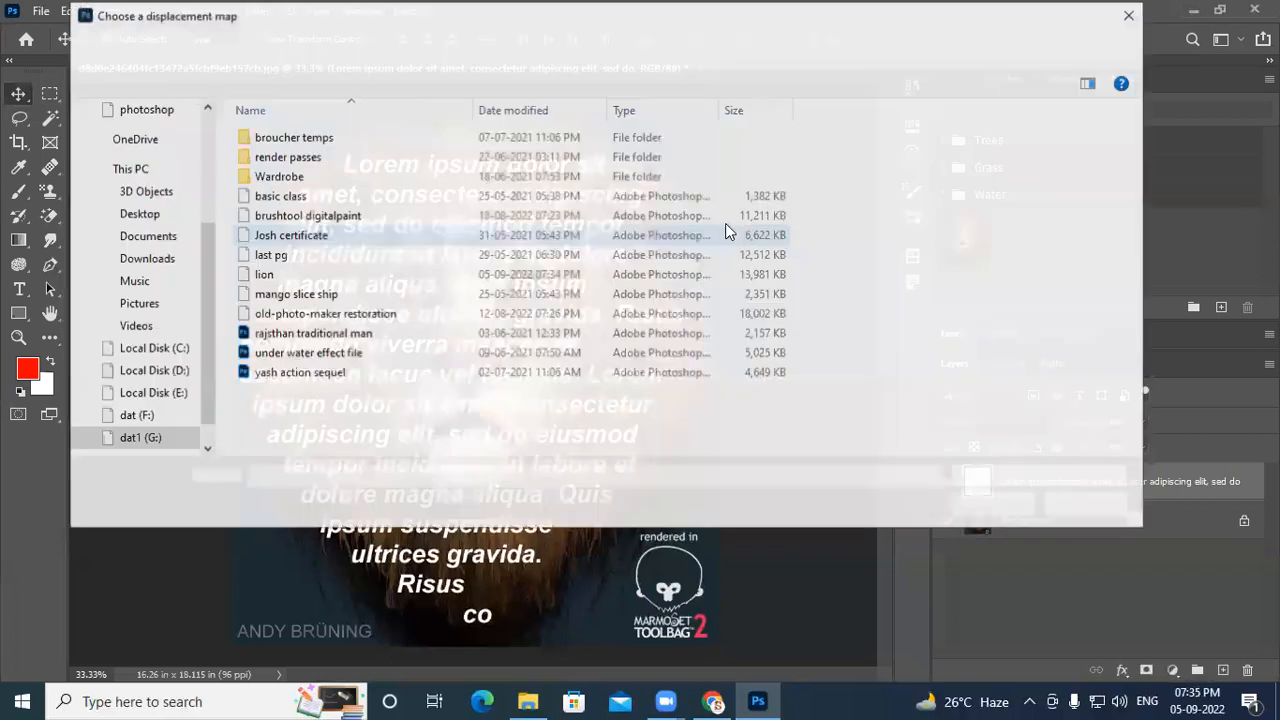
pyautogui.click(268, 274)
pyautogui.click(994, 505)
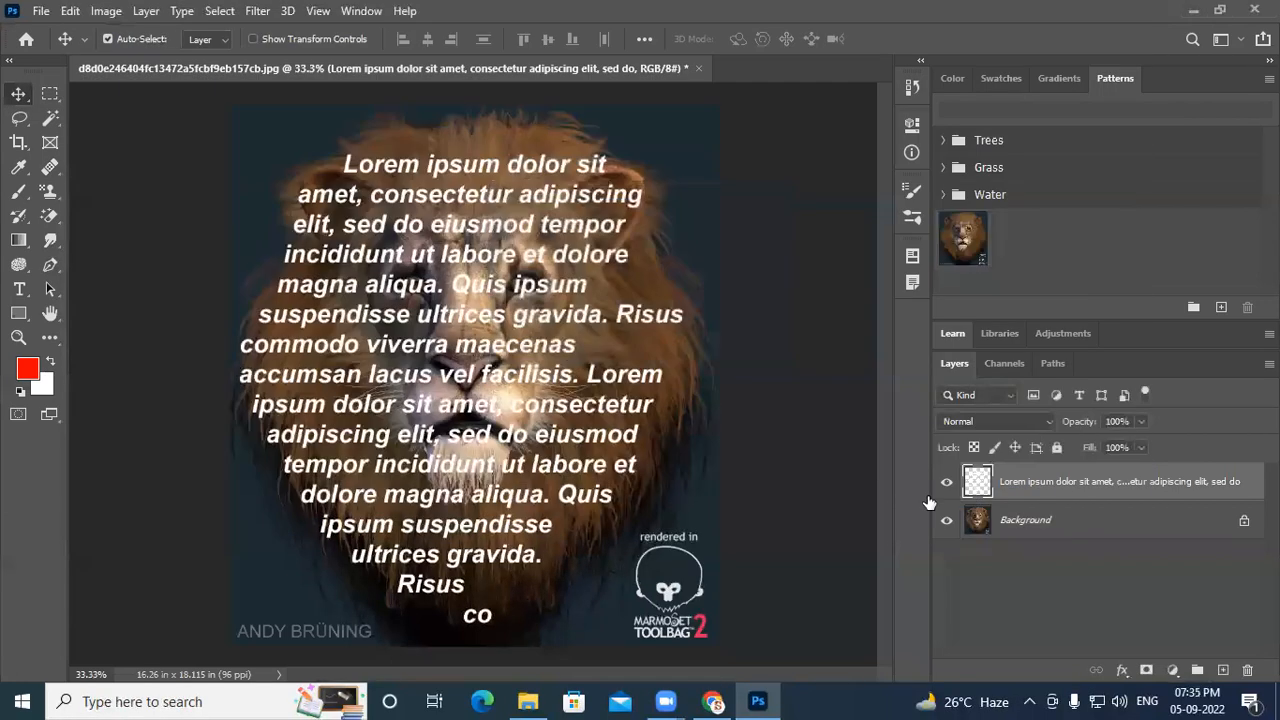
# Hide the Background layer and add a new empty layer directly beneath the displaced text
pyautogui.press('ctrl')
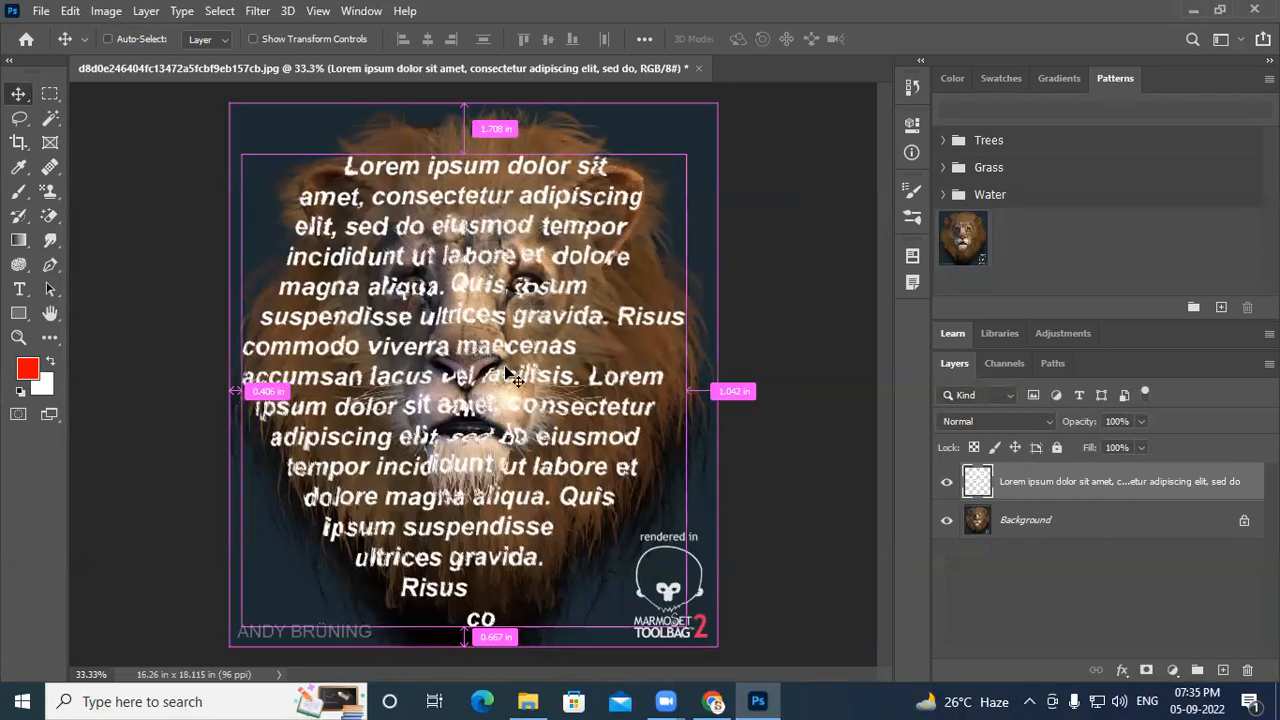
pyautogui.scroll(1, 476, 373)
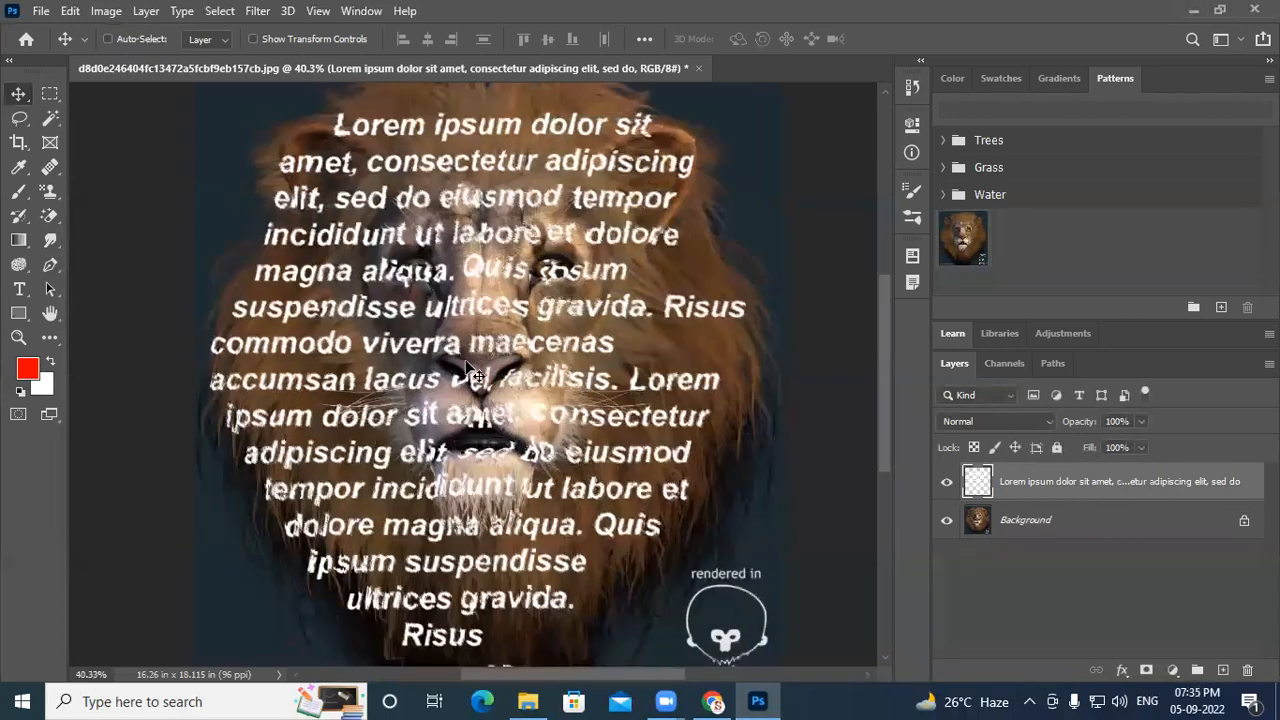
pyautogui.hscroll(-1, 476, 373)
pyautogui.hscroll(-3, 572, 364)
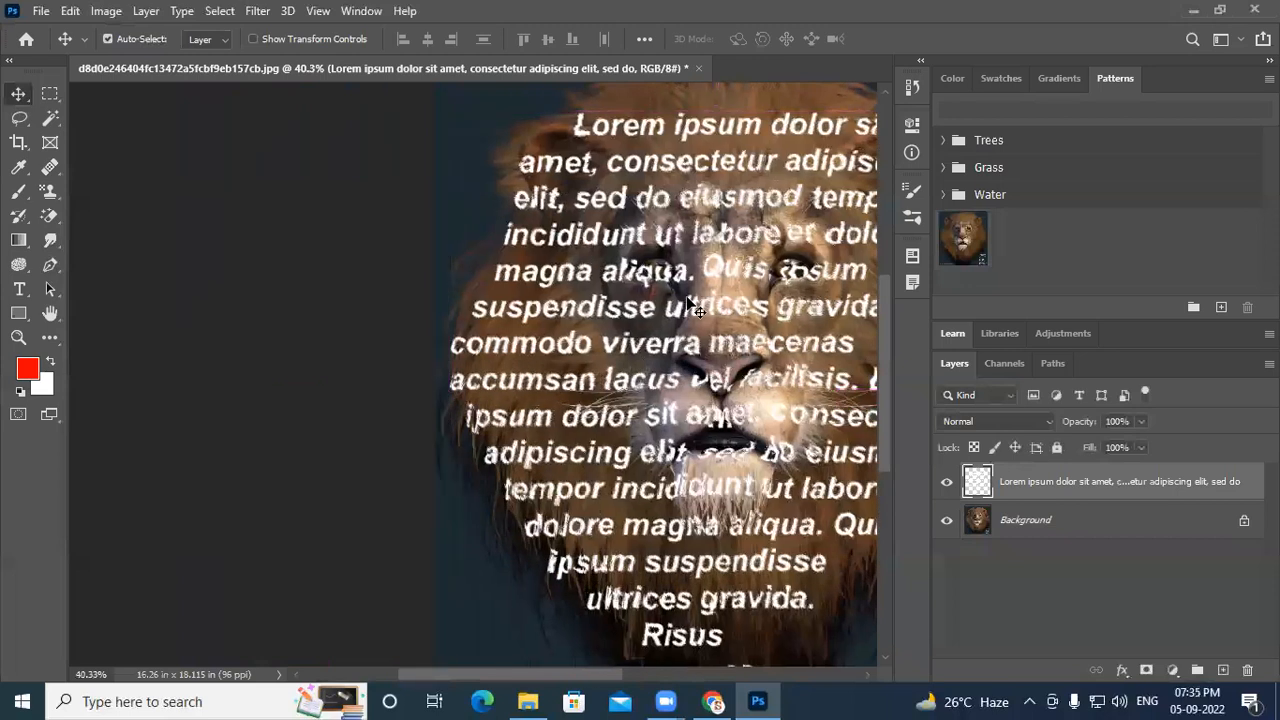
pyautogui.scroll(5, 700, 312)
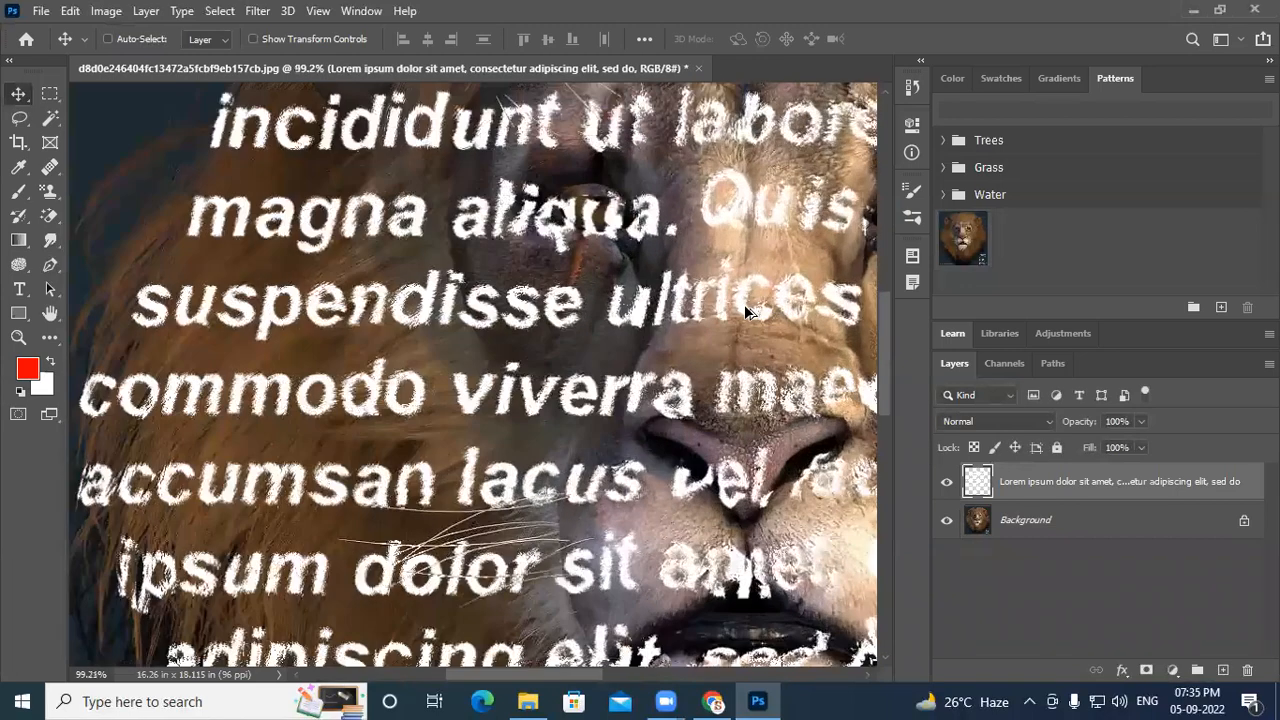
pyautogui.moveTo(727, 310); pyautogui.dragTo(497, 260)
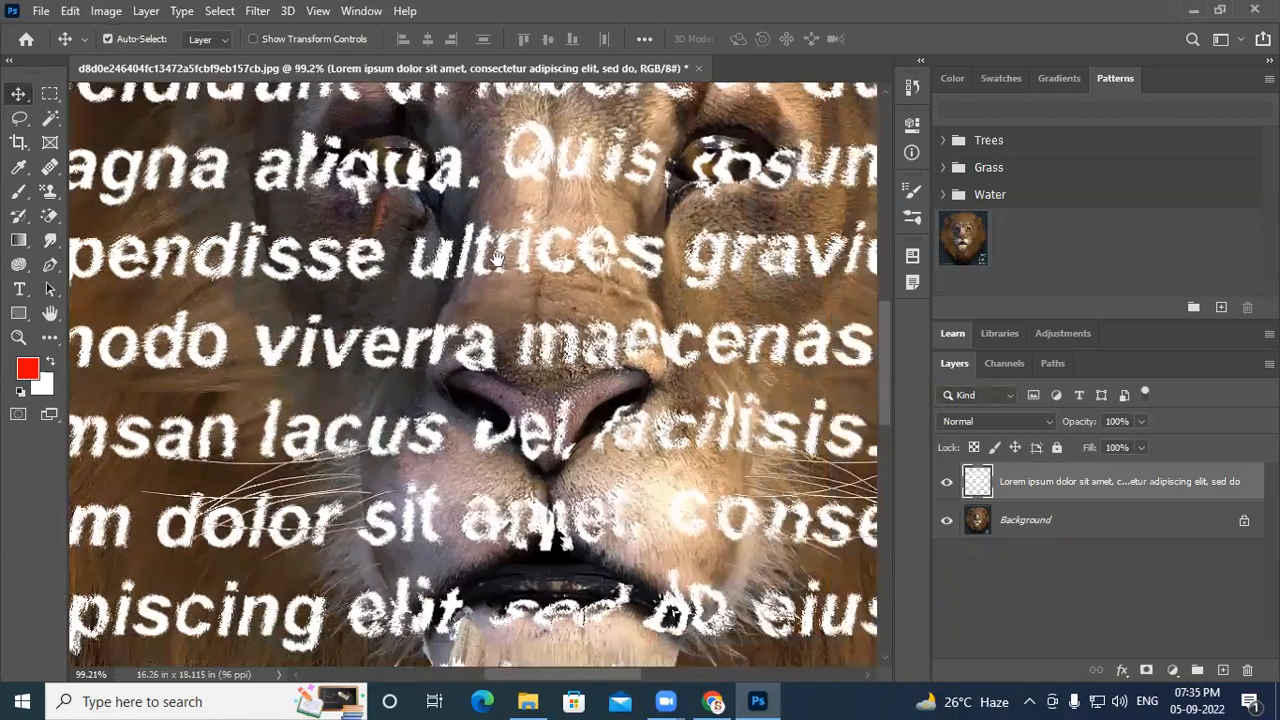
pyautogui.click(946, 520)
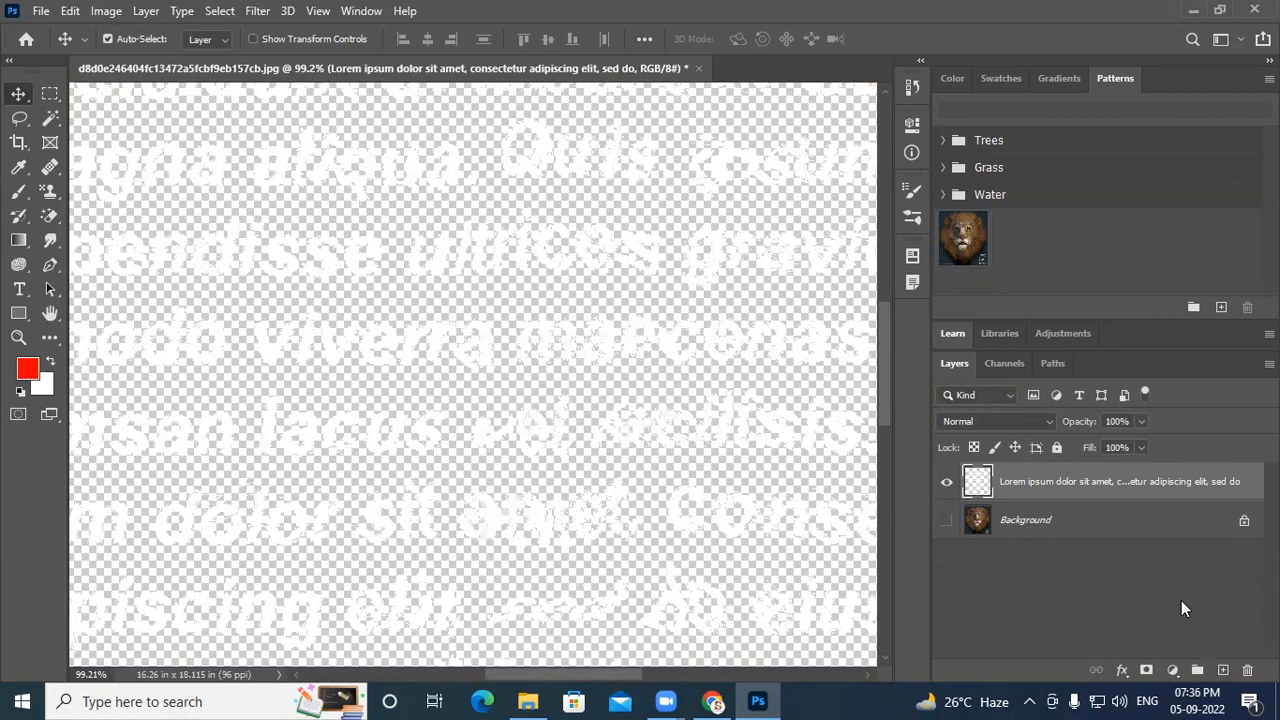
pyautogui.click(1130, 528)
pyautogui.click(1222, 669)
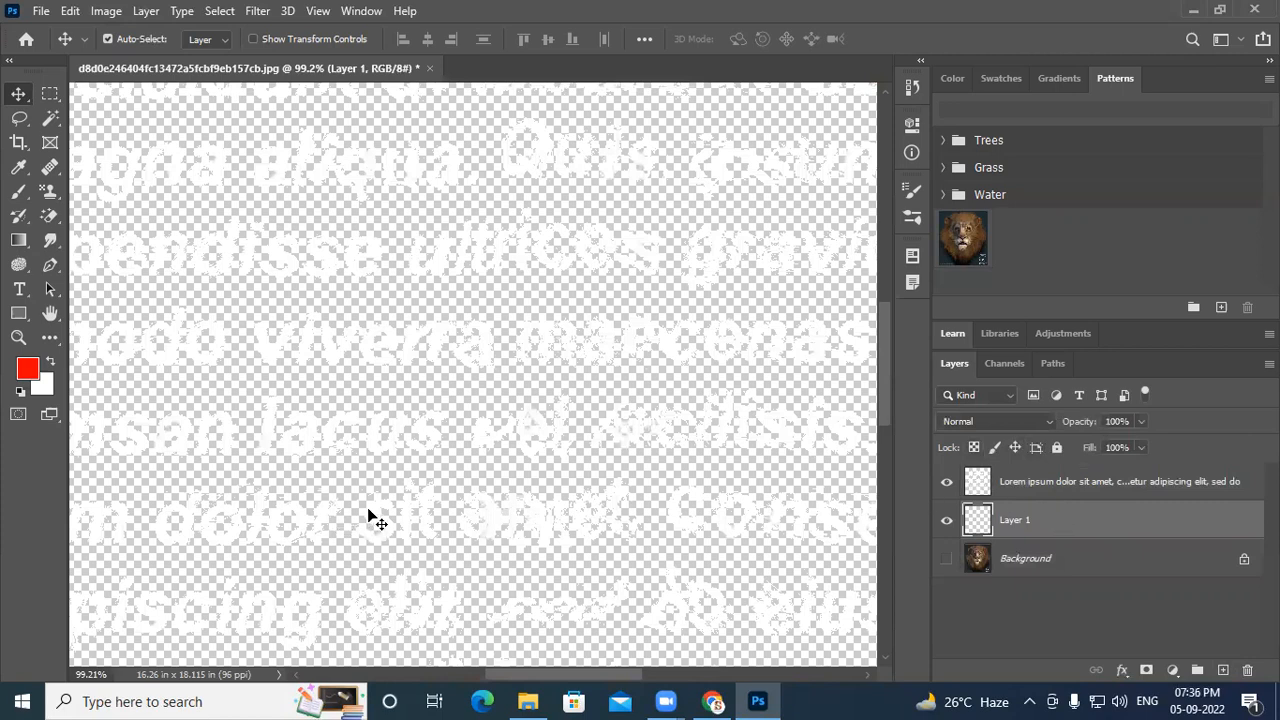
# Set the foreground colour to dark grey 4d4d50 and fill Layer 1 with it
pyautogui.click(27, 369)
pyautogui.click(472, 382)
pyautogui.click(403, 392)
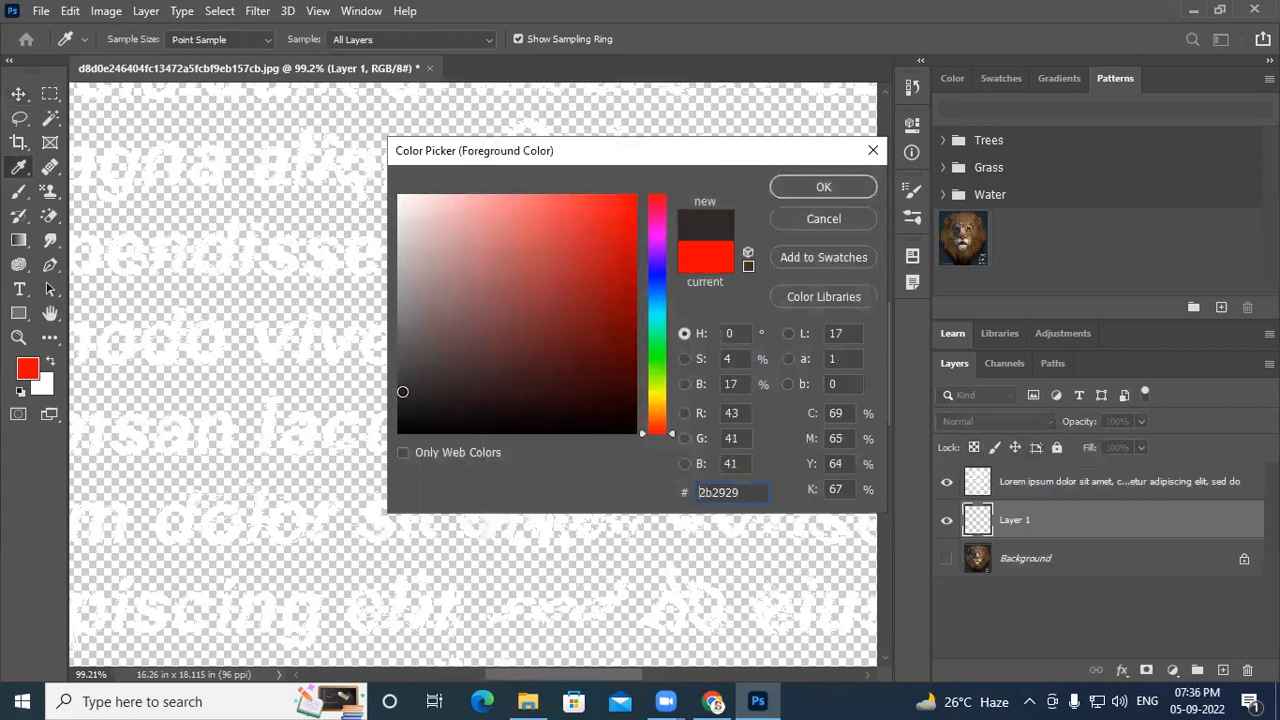
pyautogui.click(658, 281)
pyautogui.click(444, 353)
pyautogui.click(408, 357)
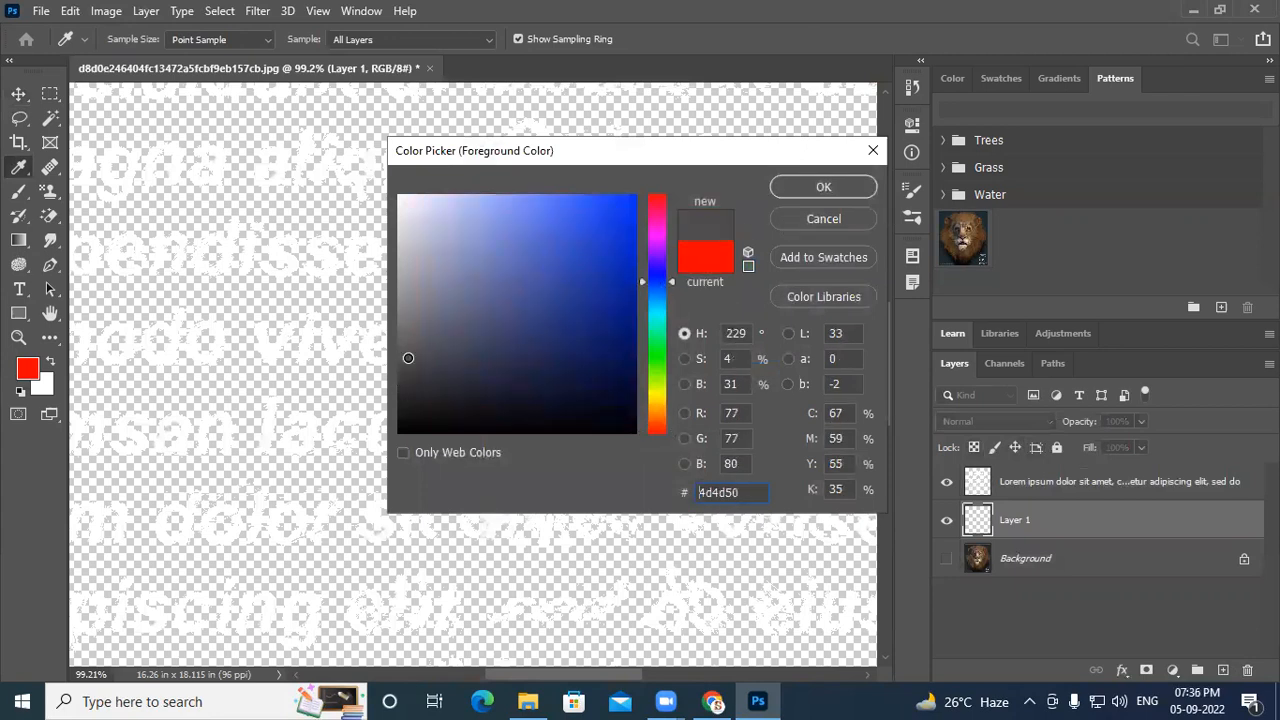
pyautogui.click(834, 187)
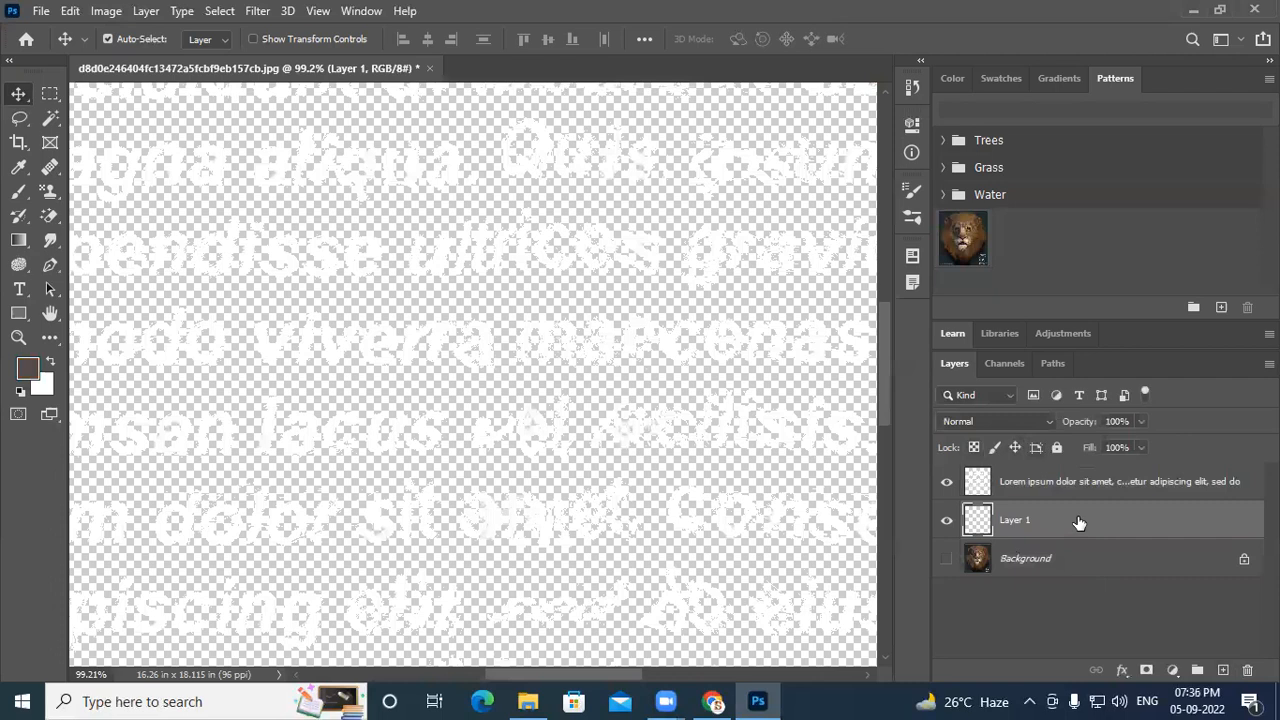
pyautogui.hotkey('alt', 'BackSpace')
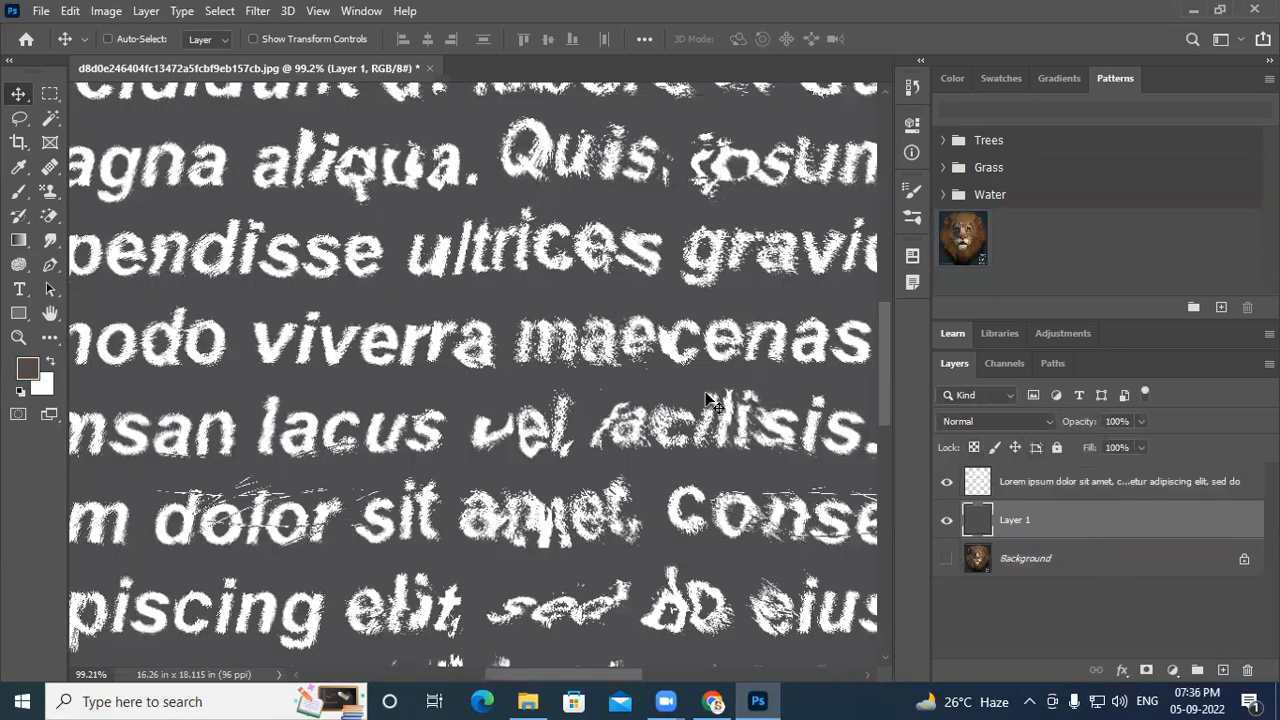
# Show the Background layer again and delete the grey-filled Layer 1
pyautogui.scroll(-4, 695, 389)
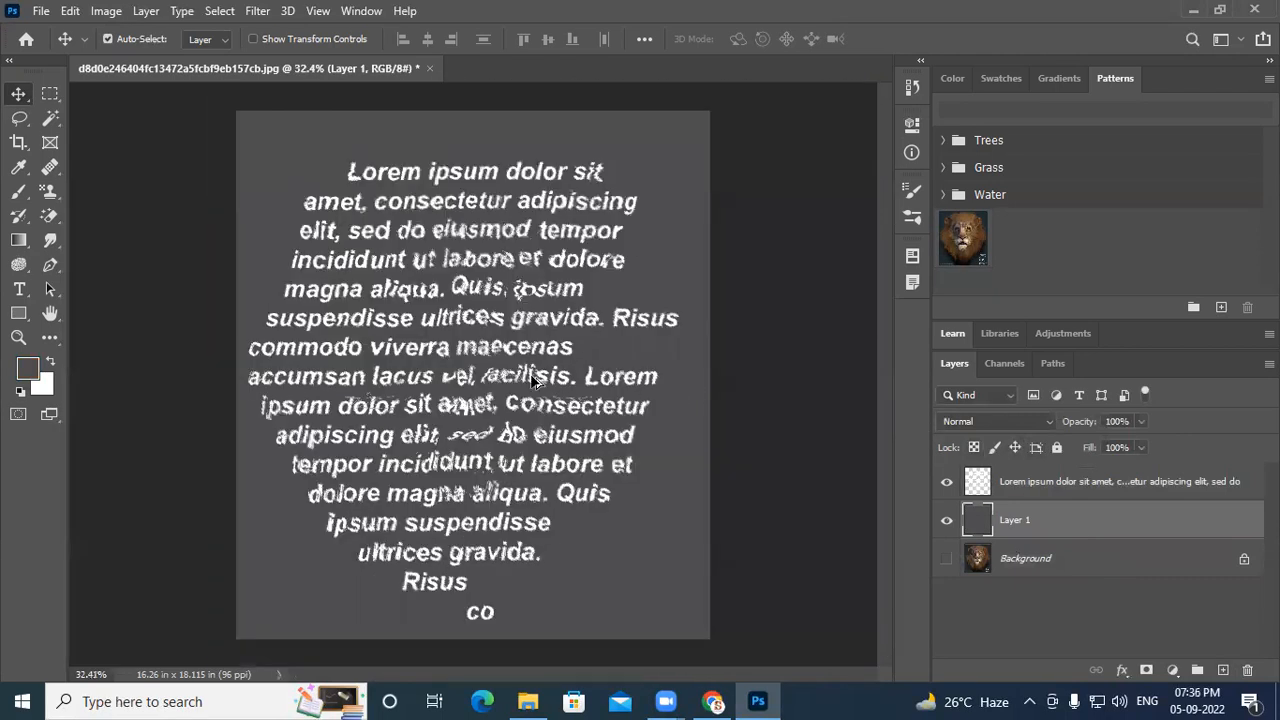
pyautogui.scroll(2, 538, 383)
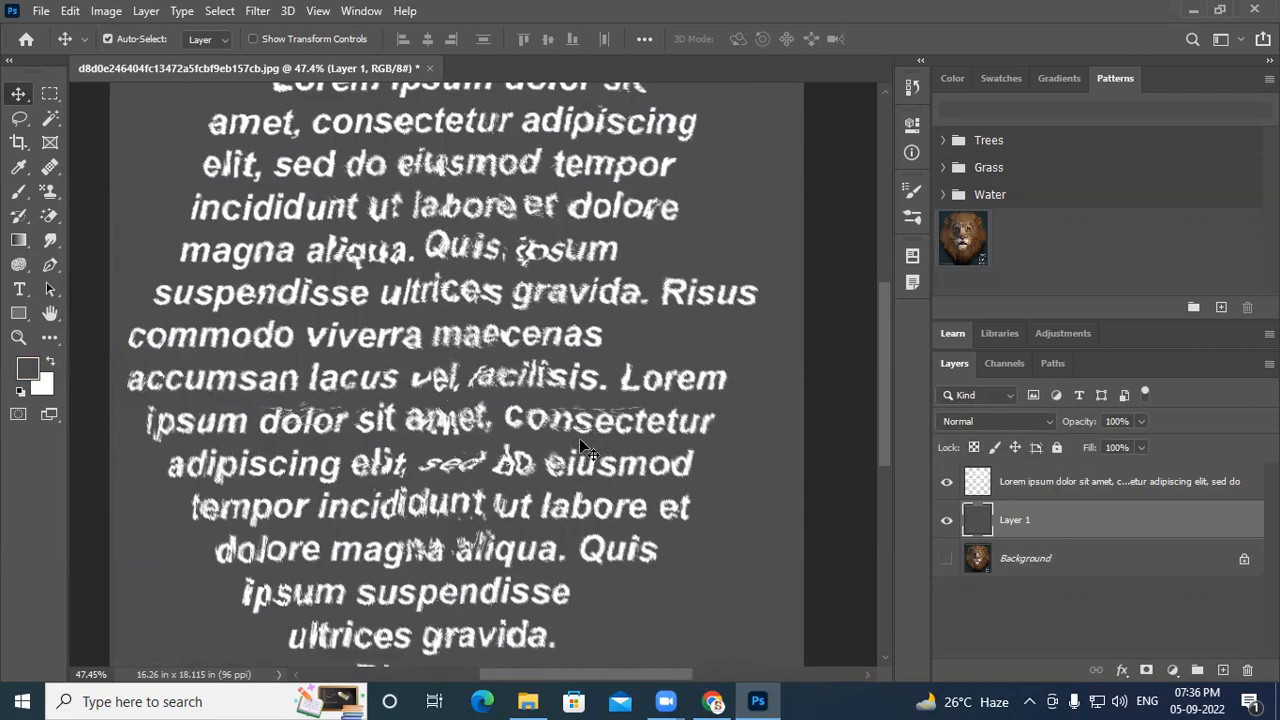
pyautogui.click(946, 520)
pyautogui.press('ctrl')
pyautogui.hscroll(-2, 450, 300)
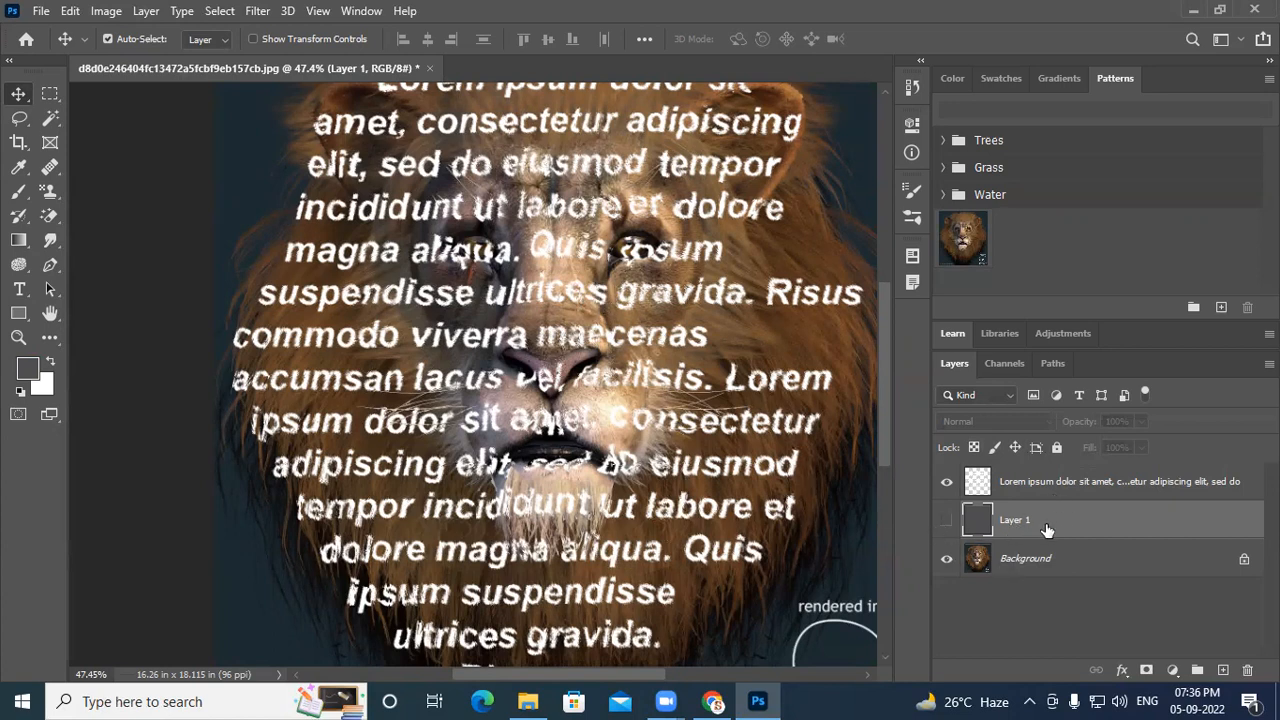
pyautogui.press('Delete')
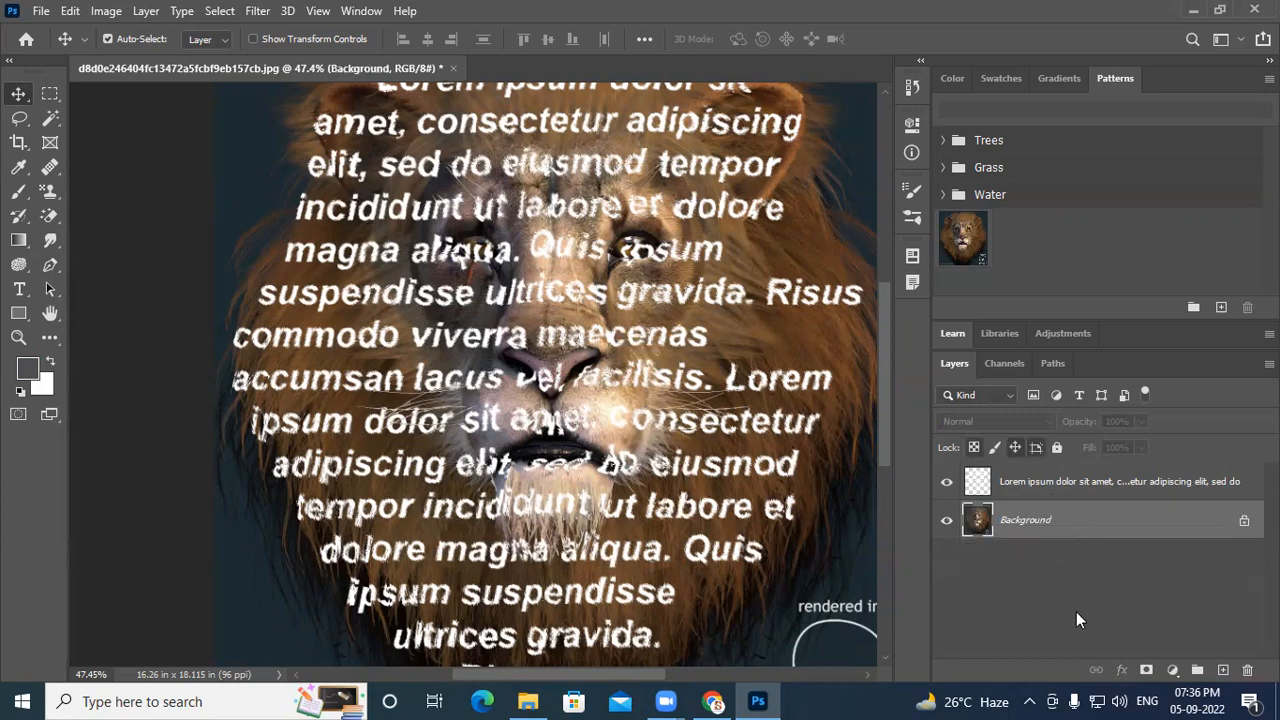
# Unlock the Background layer and move the displaced text layer beneath the lion image
pyautogui.click(1244, 520)
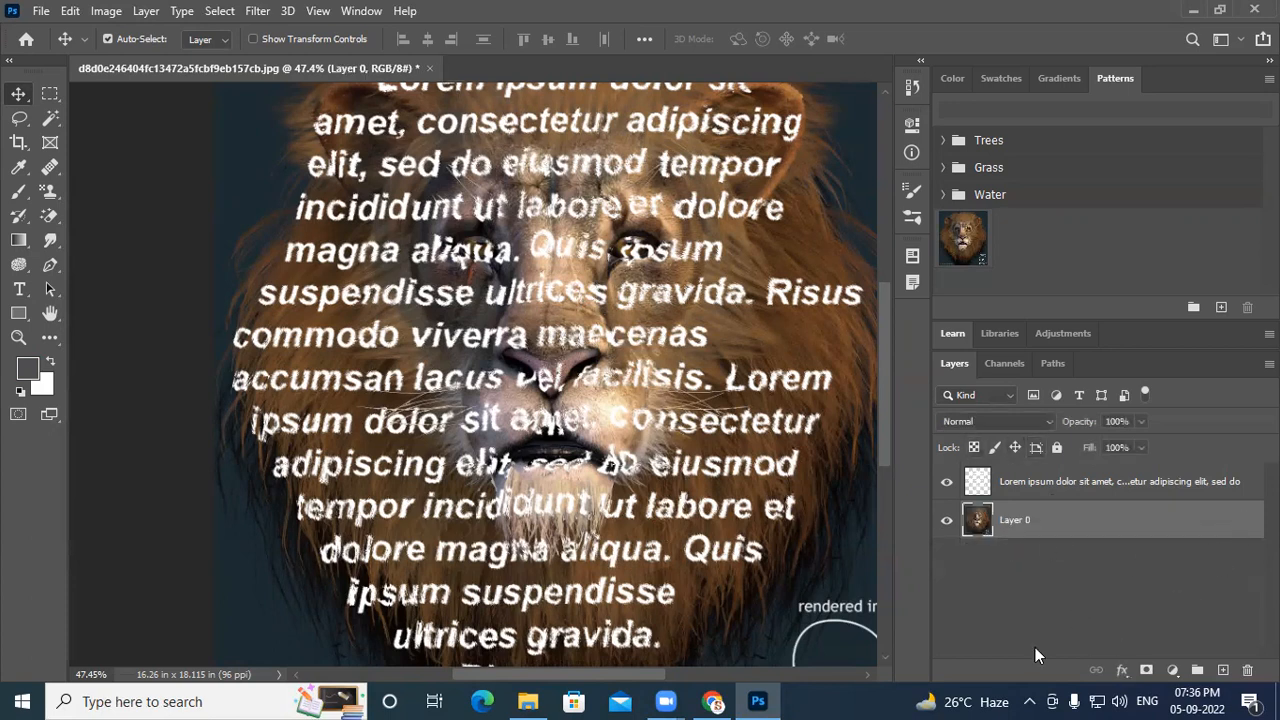
pyautogui.click(1056, 486)
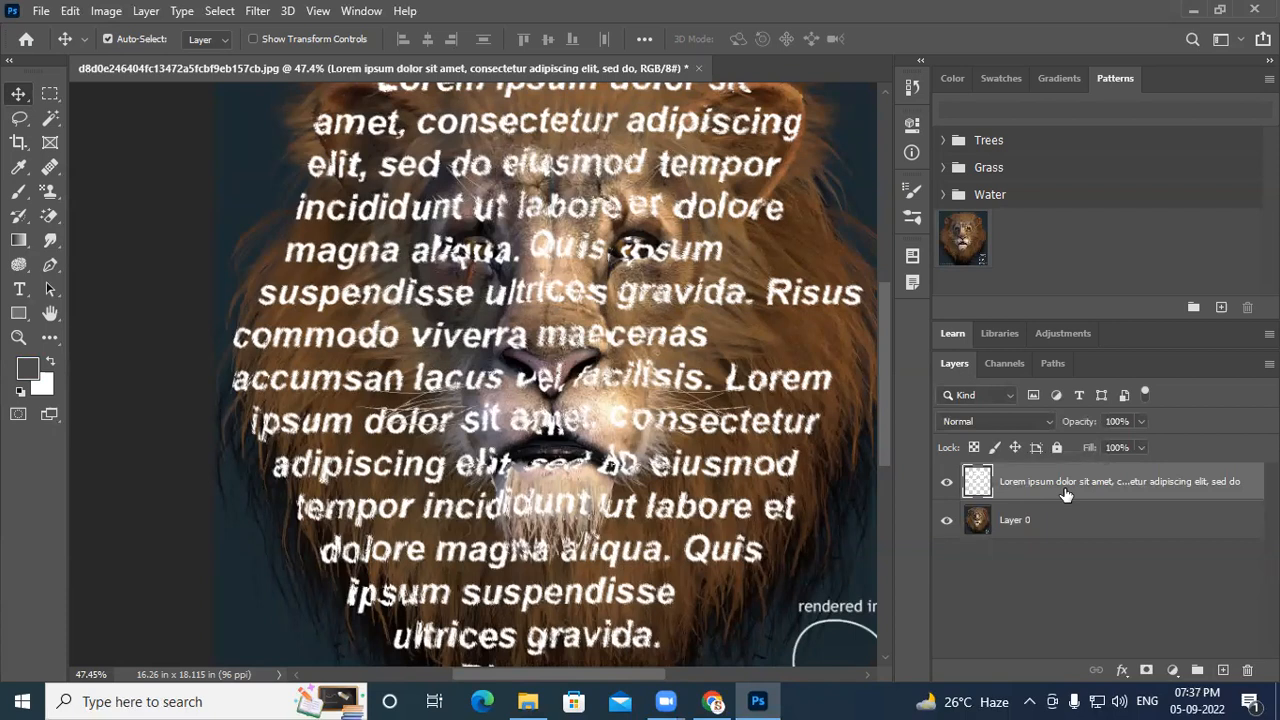
pyautogui.moveTo(1060, 484); pyautogui.dragTo(1045, 550)
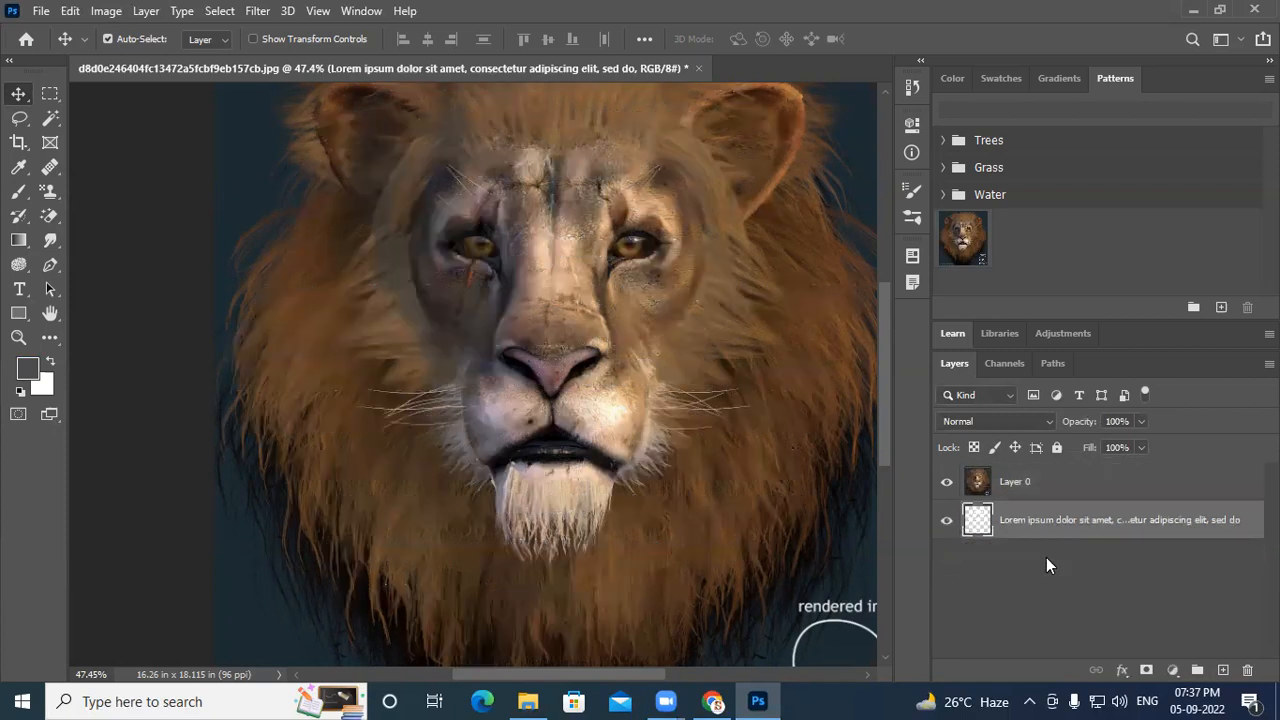
# Clip the lion image layer to the displaced text layer beneath it with a clipping mask and inspect the letters up close
pyautogui.click(1030, 482)
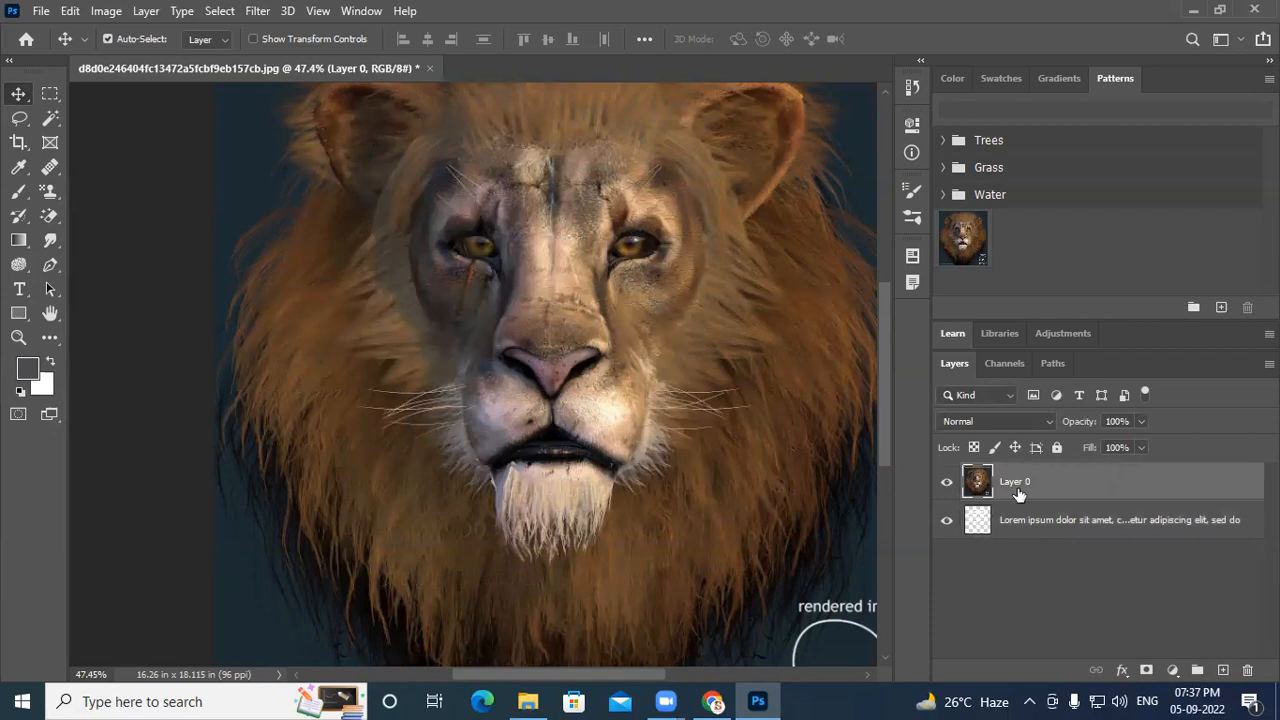
pyautogui.rightClick(1134, 483)
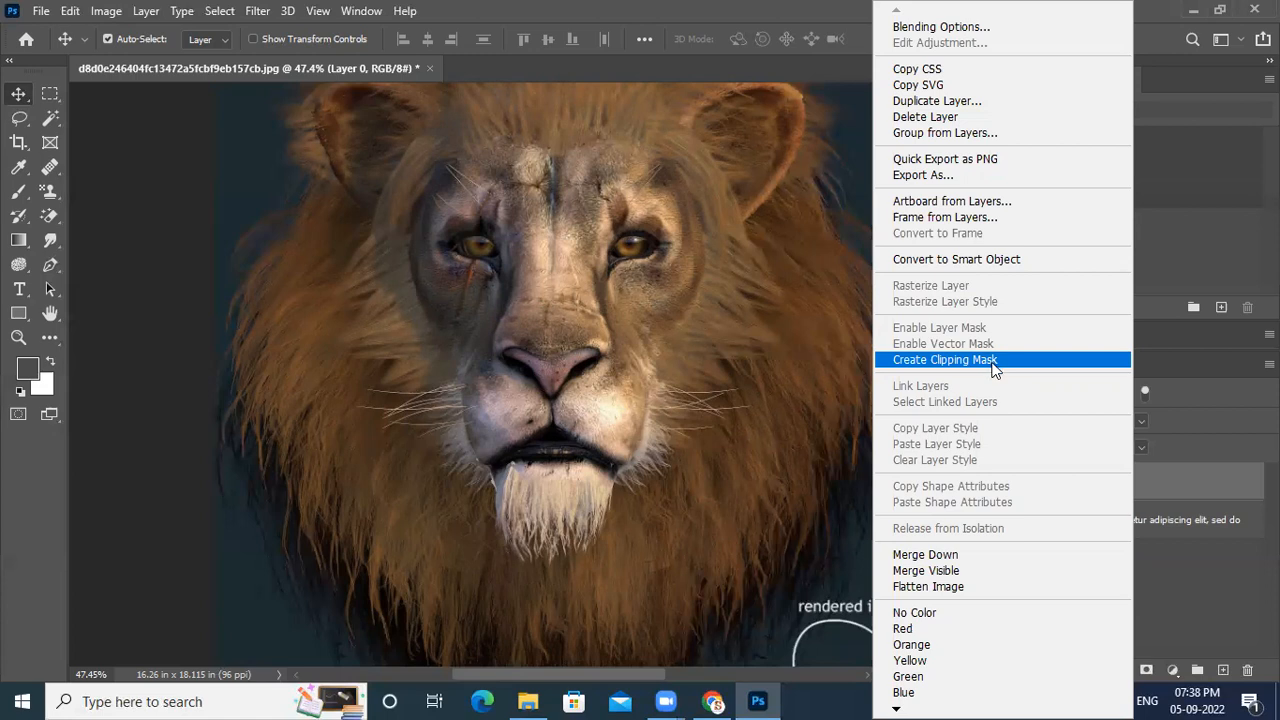
pyautogui.click(995, 370)
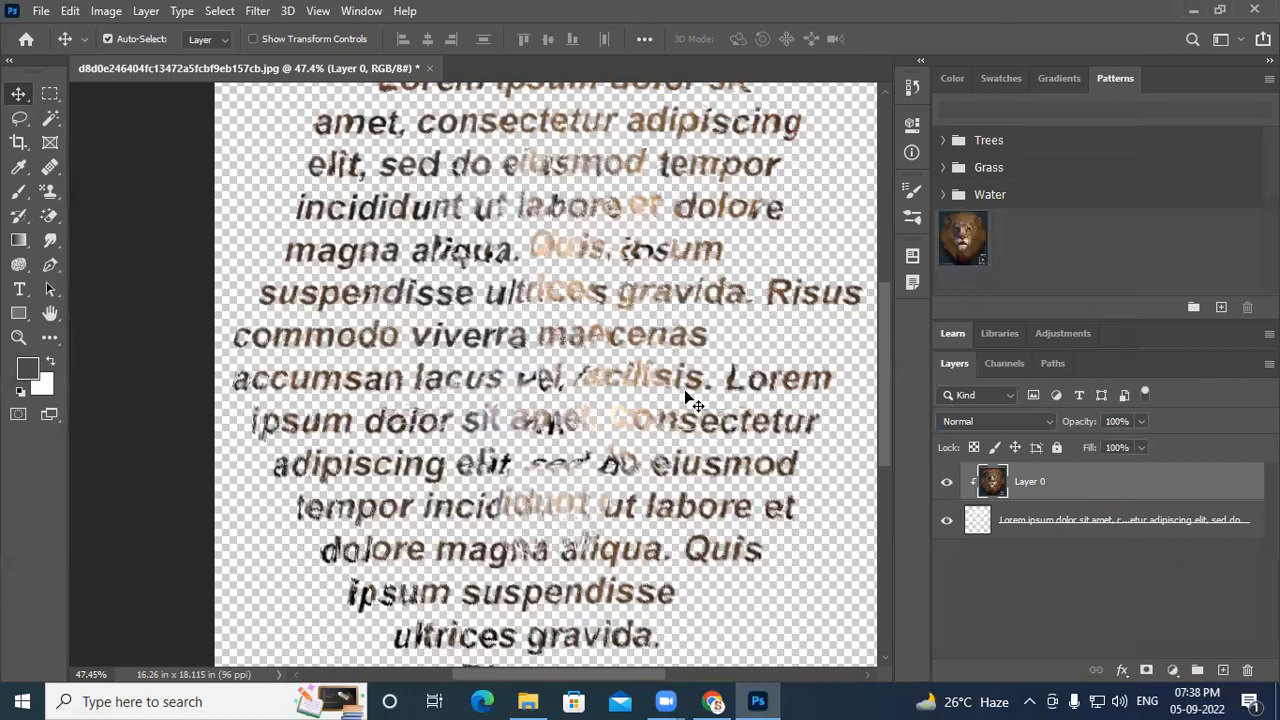
pyautogui.hscroll(2, 690, 398)
pyautogui.scroll(-3, 694, 403)
pyautogui.scroll(-1, 692, 402)
pyautogui.scroll(4, 600, 423)
pyautogui.scroll(6, 548, 422)
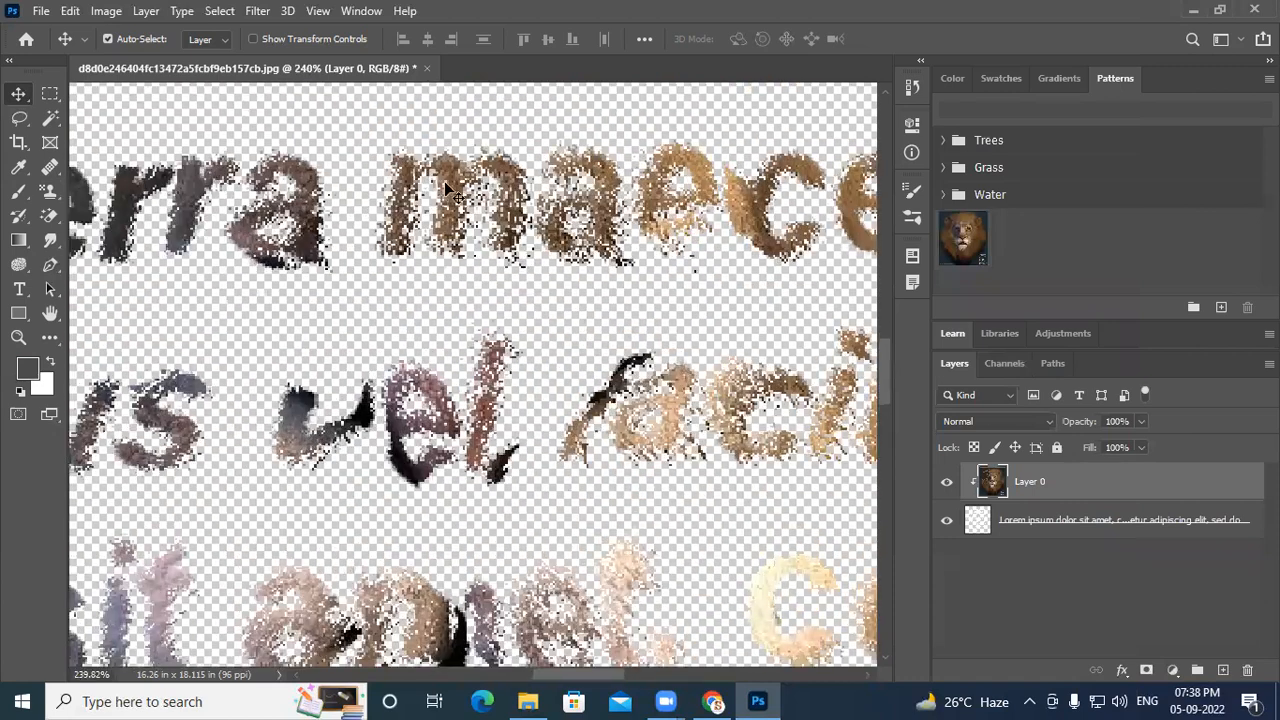
pyautogui.scroll(-6, 528, 388)
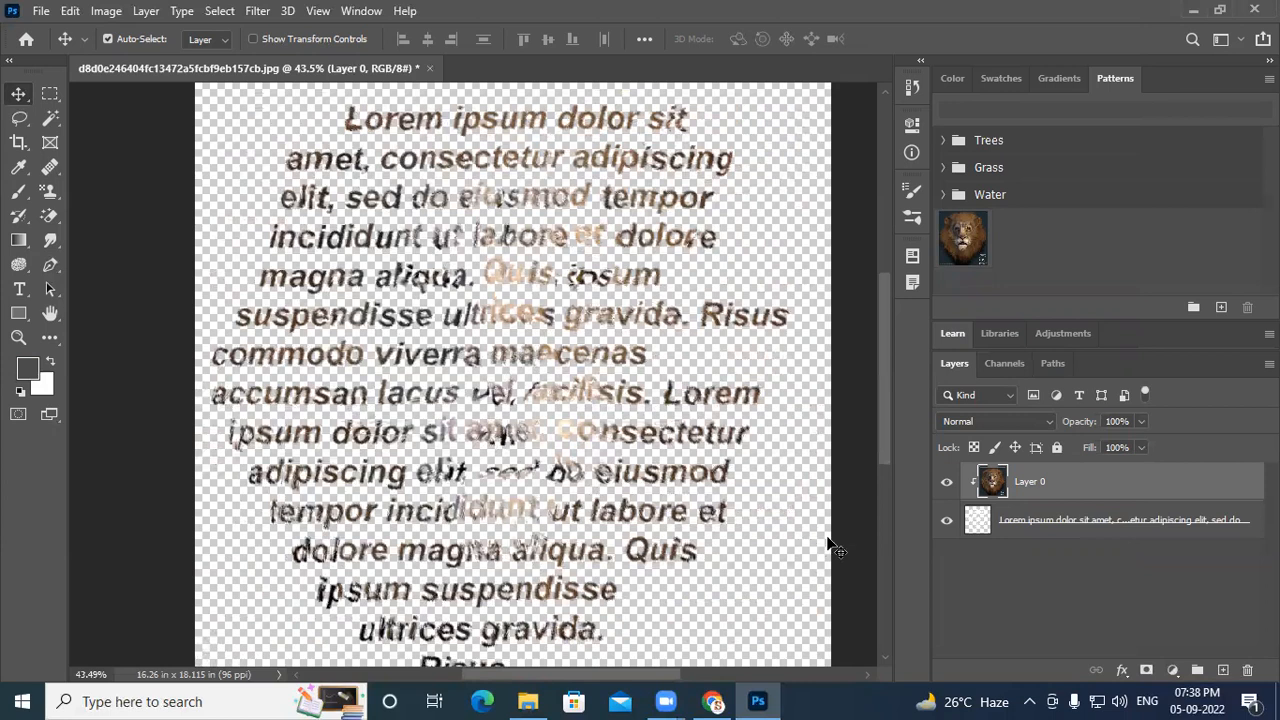
# Add a new layer beneath the displaced text and fill it with the dark grey foreground colour
pyautogui.click(1159, 618)
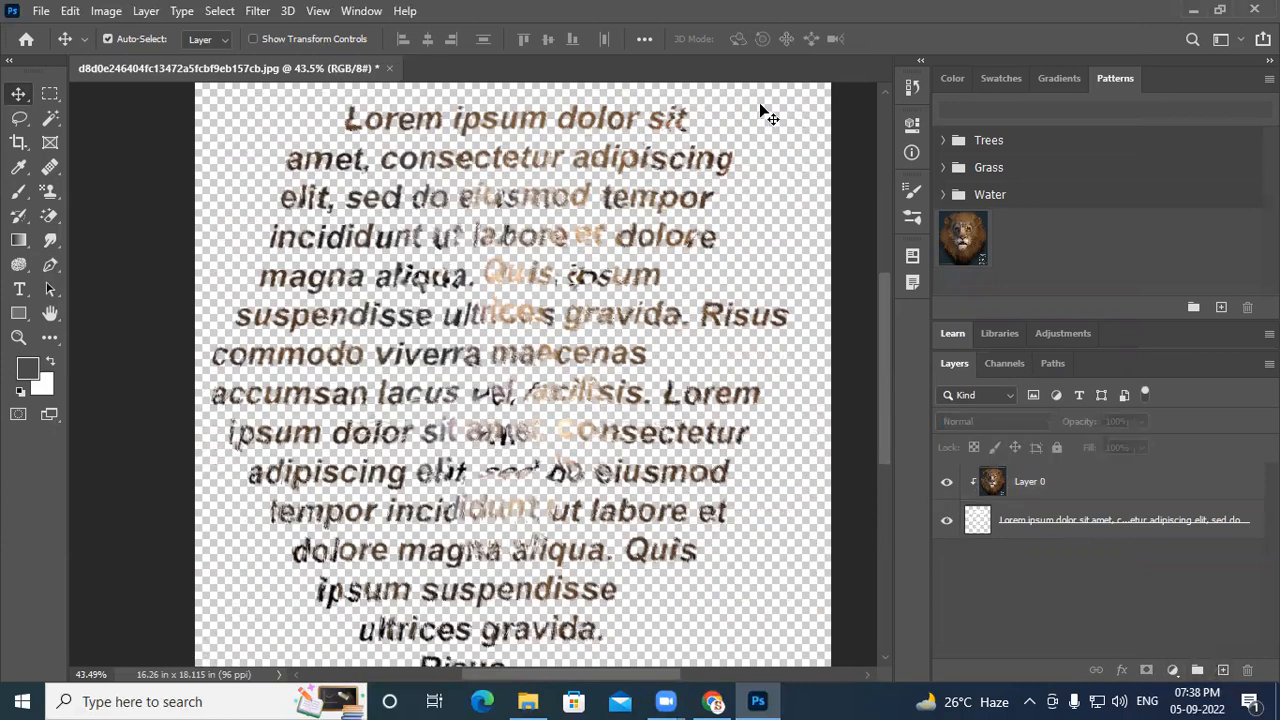
pyautogui.click(1222, 670)
pyautogui.moveTo(1030, 486); pyautogui.dragTo(1090, 620)
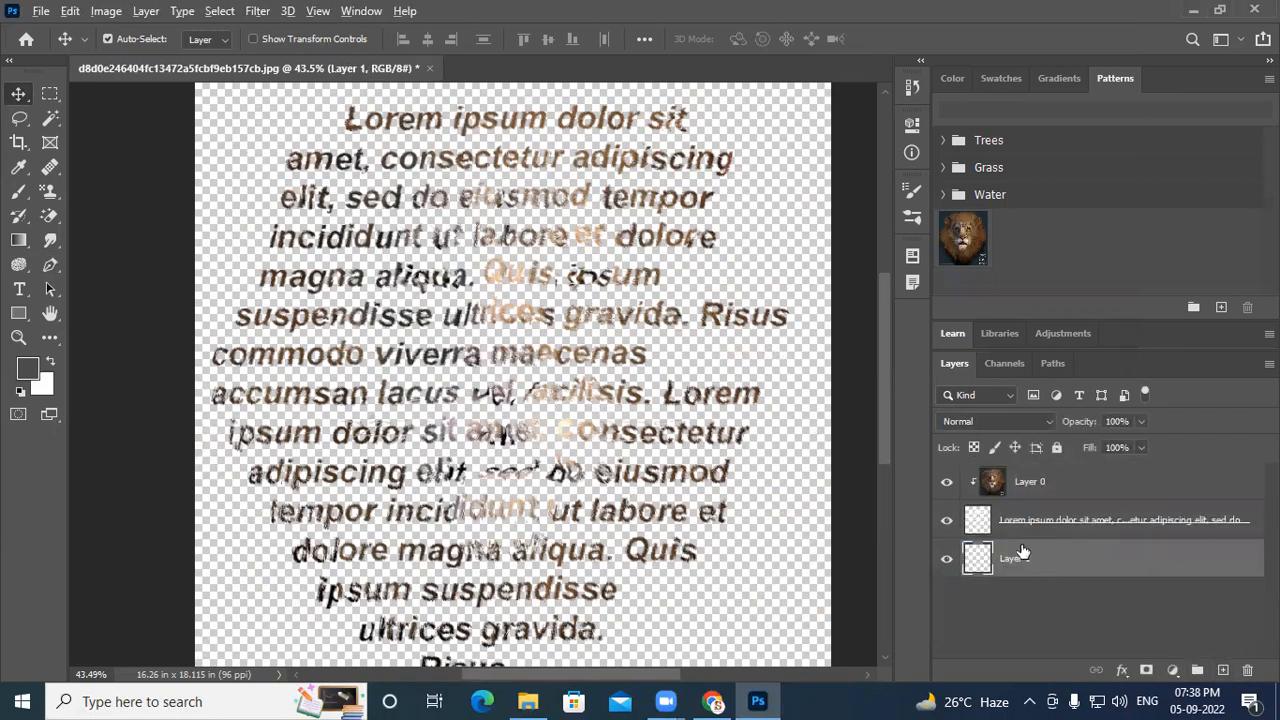
pyautogui.hotkey('alt', 'BackSpace')
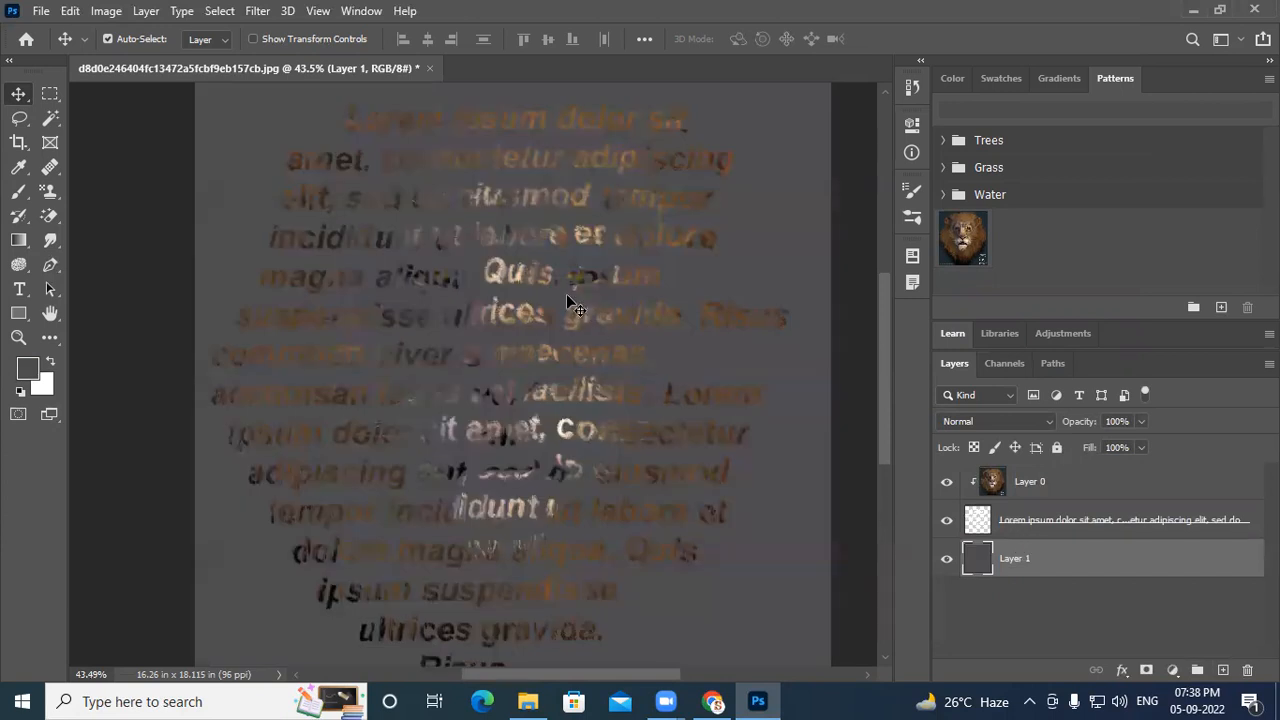
pyautogui.hscroll(1, 459, 404)
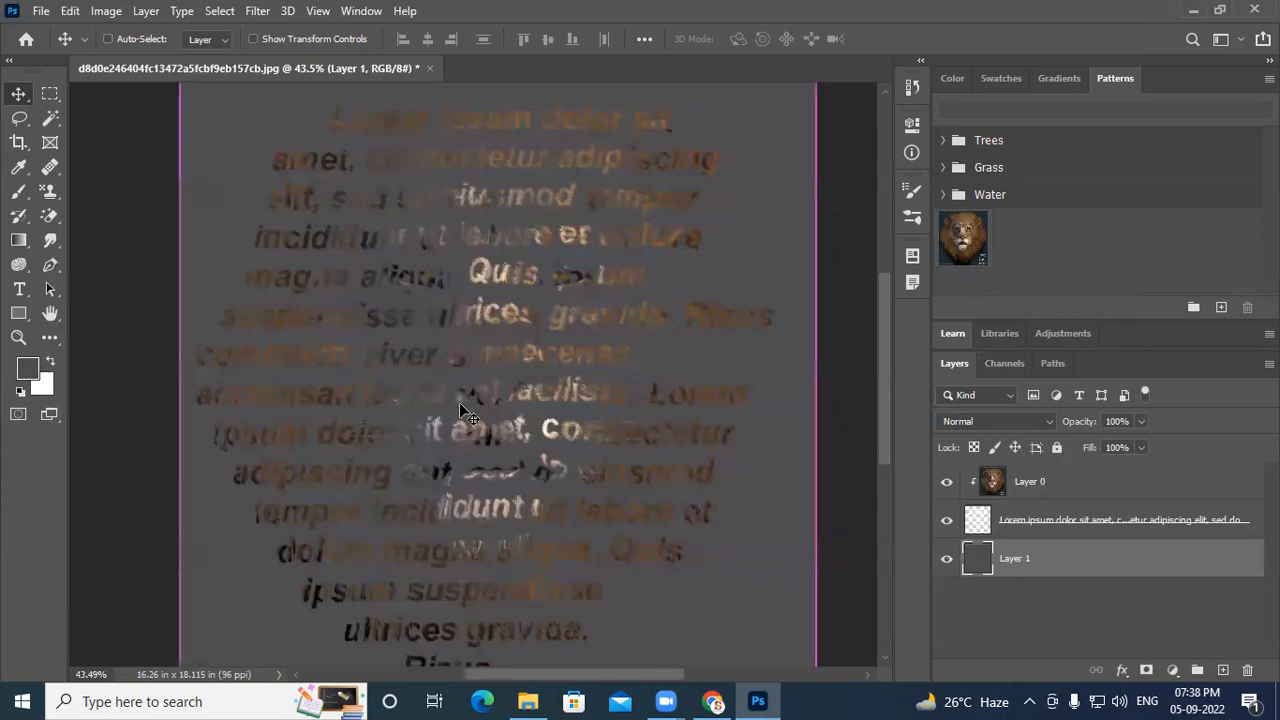
pyautogui.scroll(-2, 489, 398)
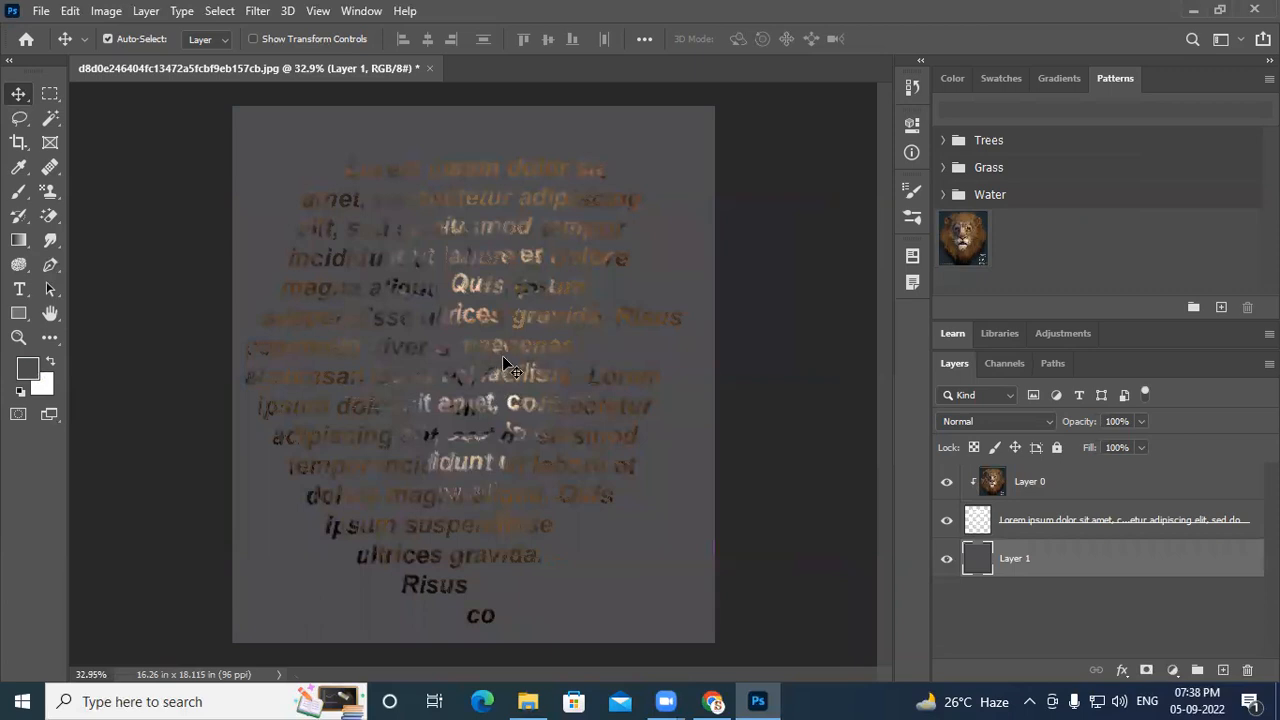
# Release the clipping mask from the lion image layer and clip it to the displaced text layer again
pyautogui.click(1063, 523)
pyautogui.click(1043, 484)
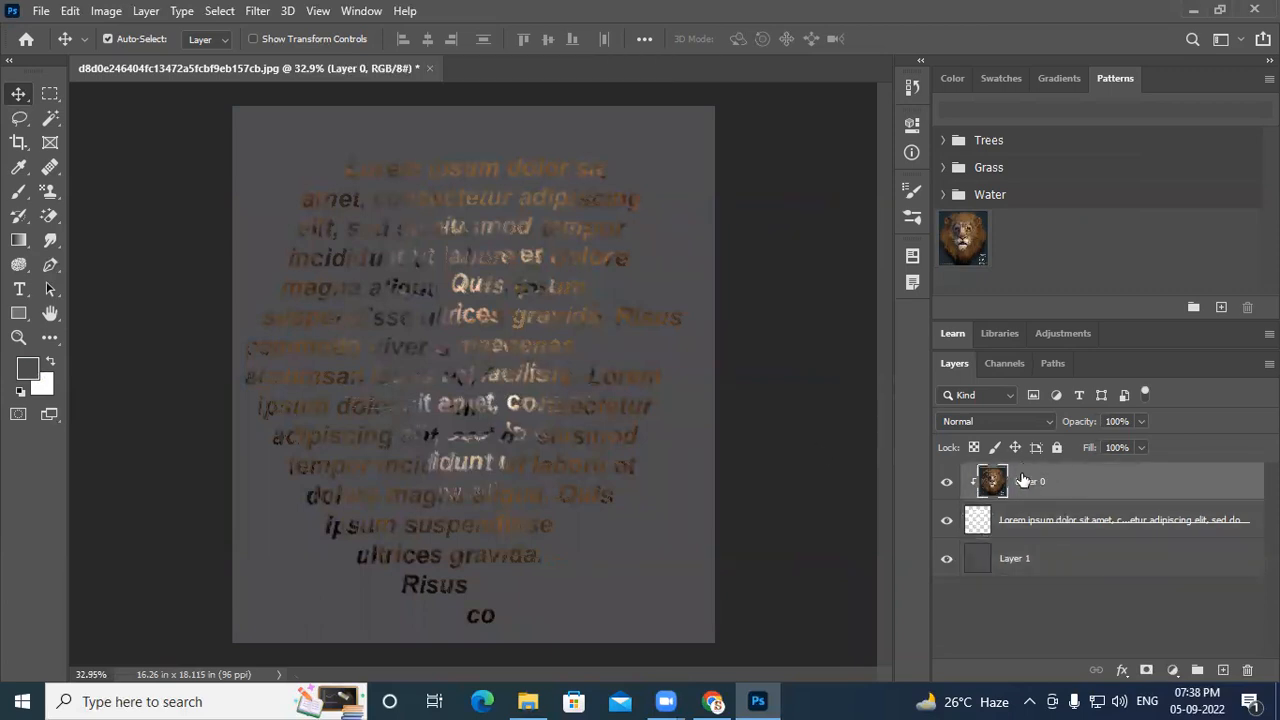
pyautogui.rightClick(1120, 485)
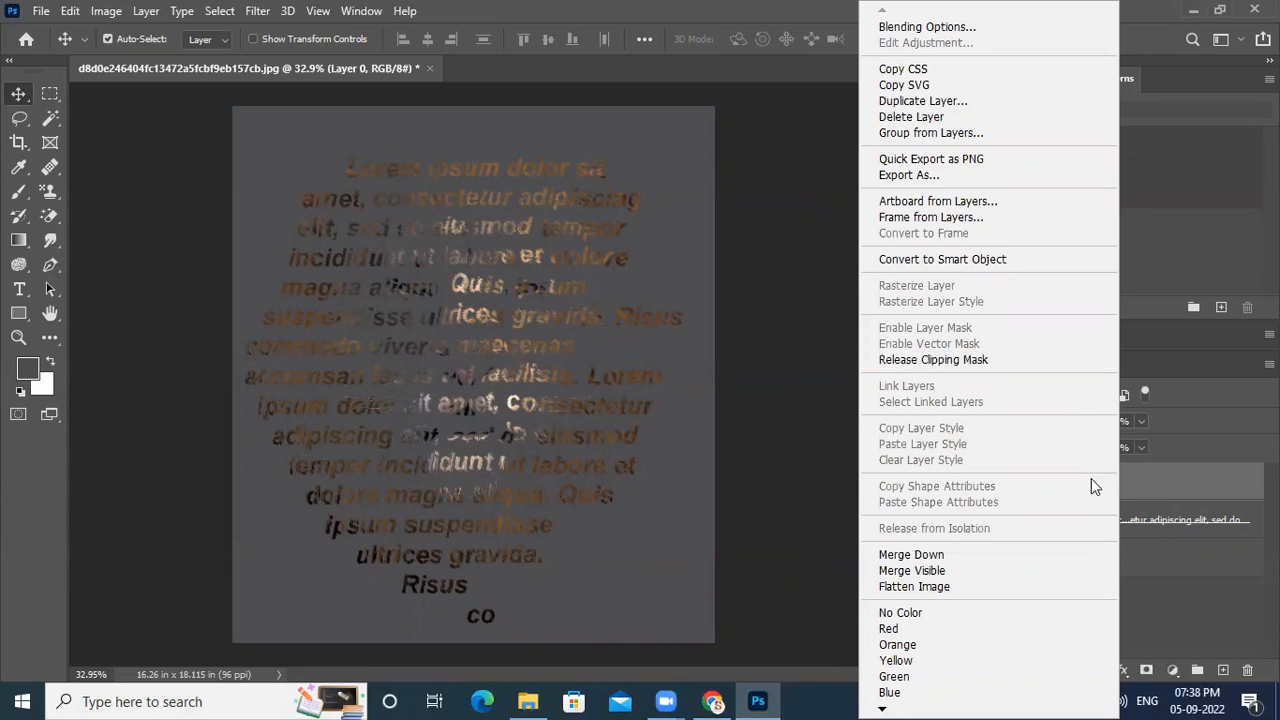
pyautogui.click(907, 362)
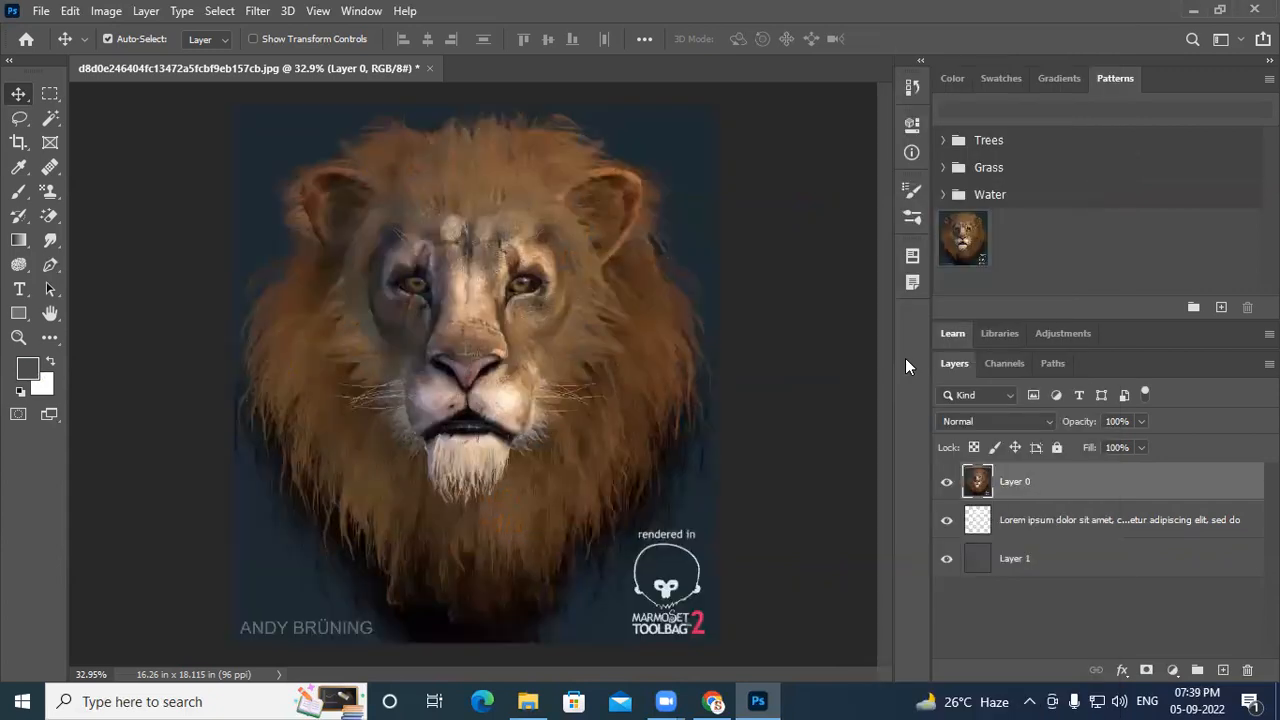
pyautogui.rightClick(1038, 476)
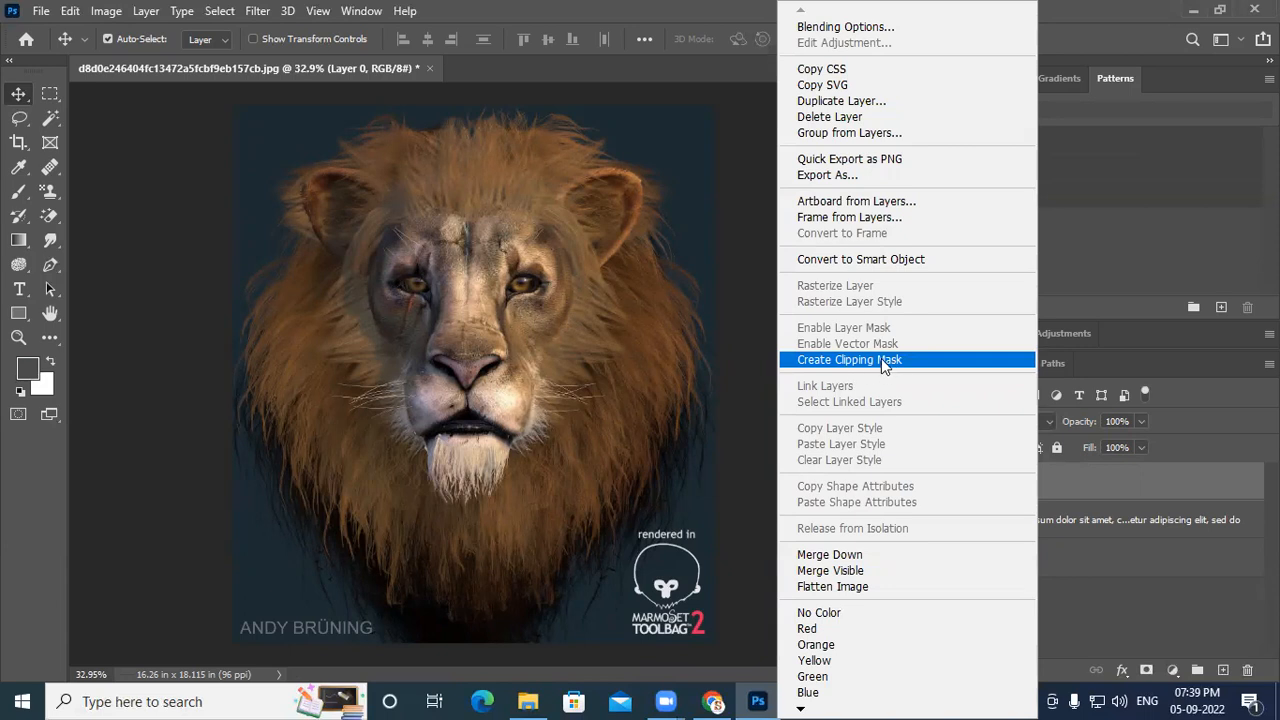
pyautogui.click(1160, 474)
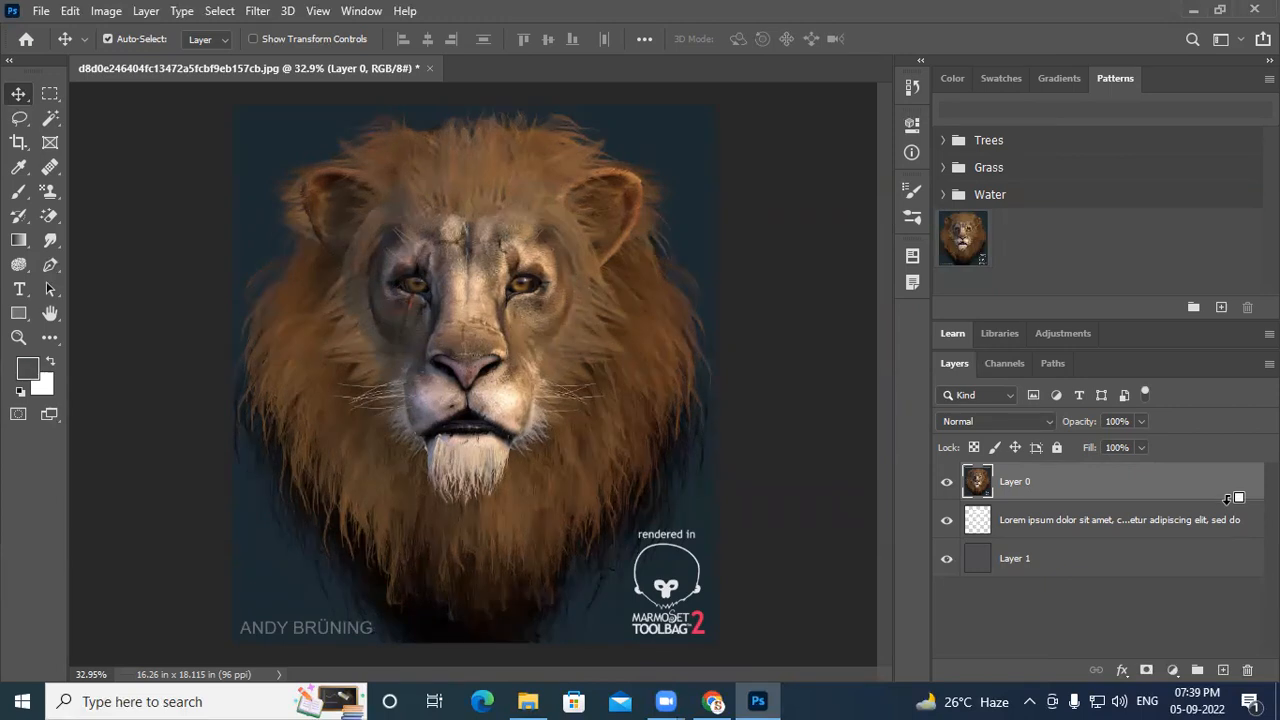
pyautogui.keyDown('alt'); pyautogui.click(1228, 497); pyautogui.keyUp('alt')
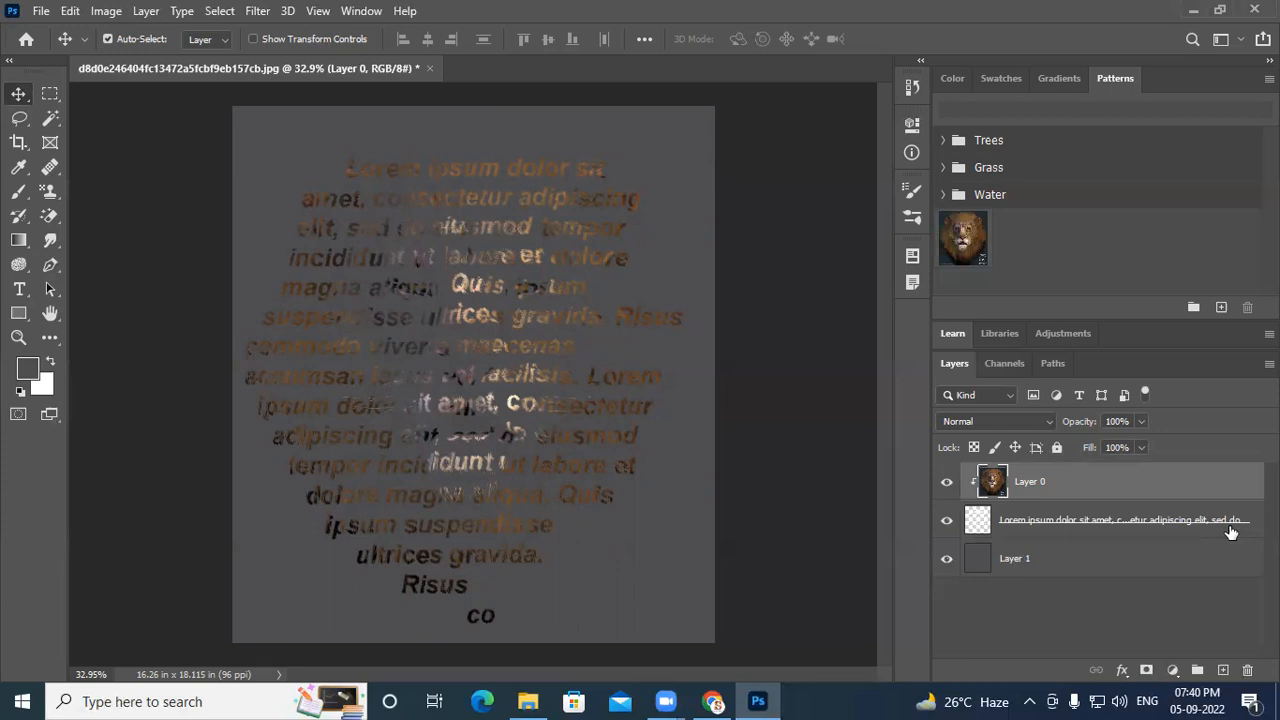
# Close the lion document without saving the changes
pyautogui.click(429, 67)
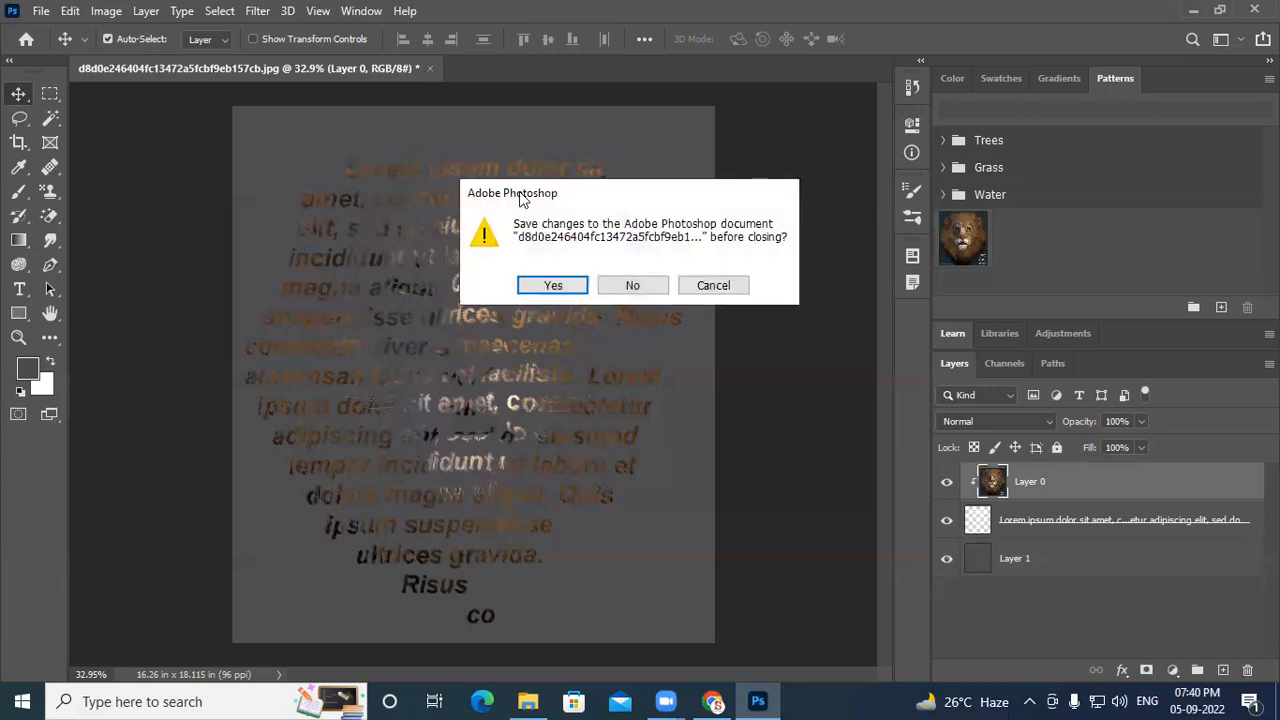
pyautogui.click(632, 286)
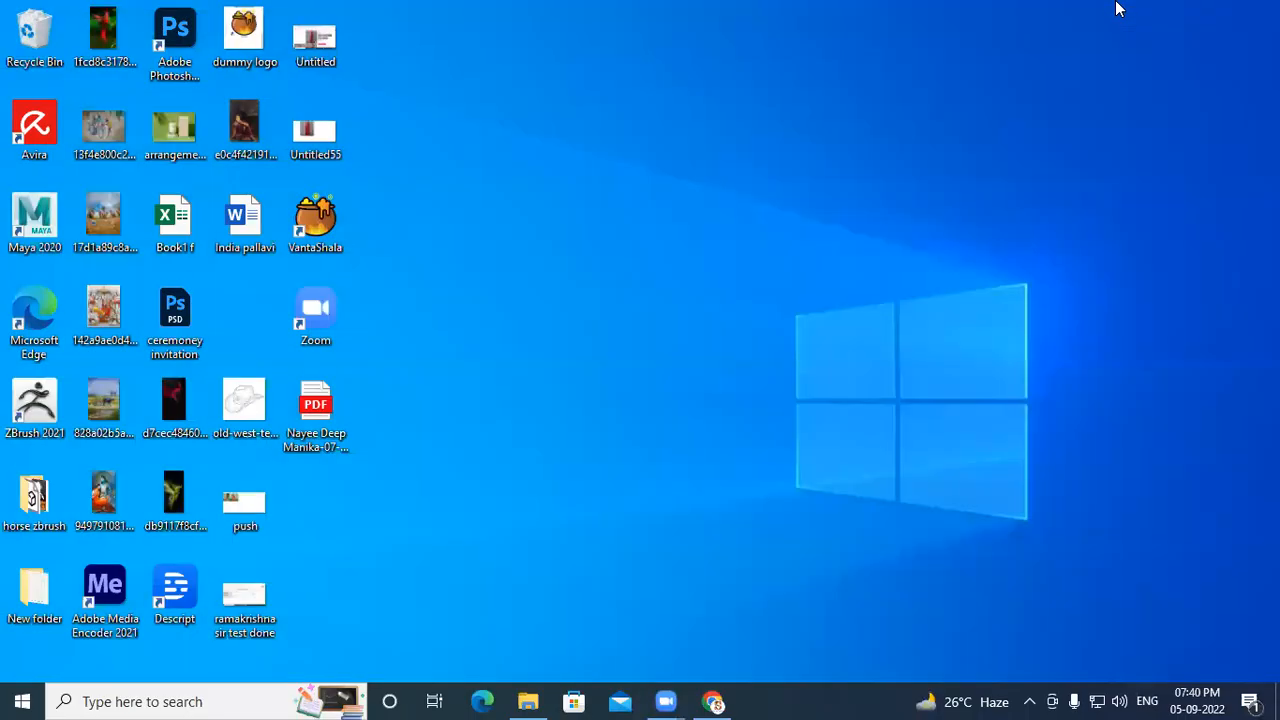